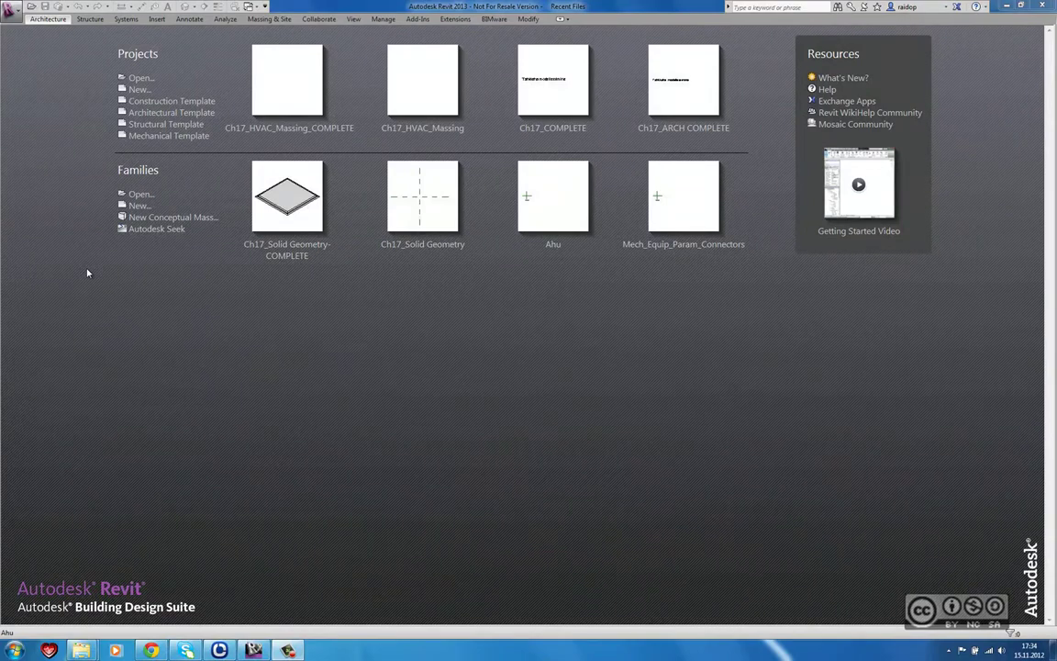
Create a new family from the Metric Generic Model.rft template
{"action": "left_click", "coordinate": [13, 11]}
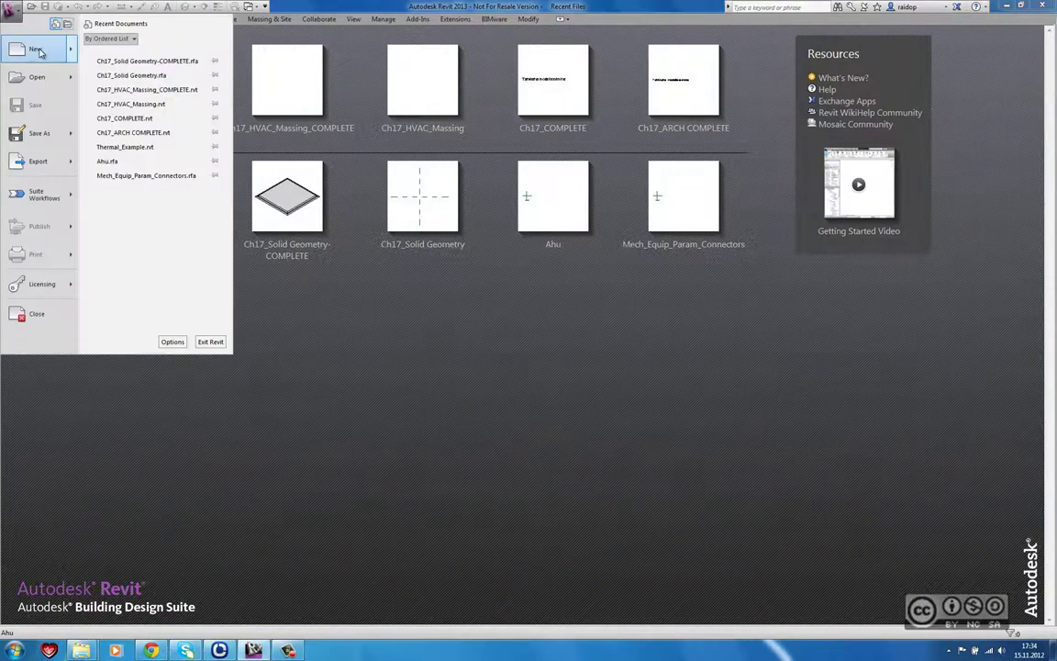
{"action": "mouse_move", "coordinate": [37, 49]}
{"action": "left_click", "coordinate": [112, 85]}
{"action": "left_click_drag", "start_coordinate": [559, 224], "coordinate": [556, 274]}
{"action": "left_click", "coordinate": [378, 312]}
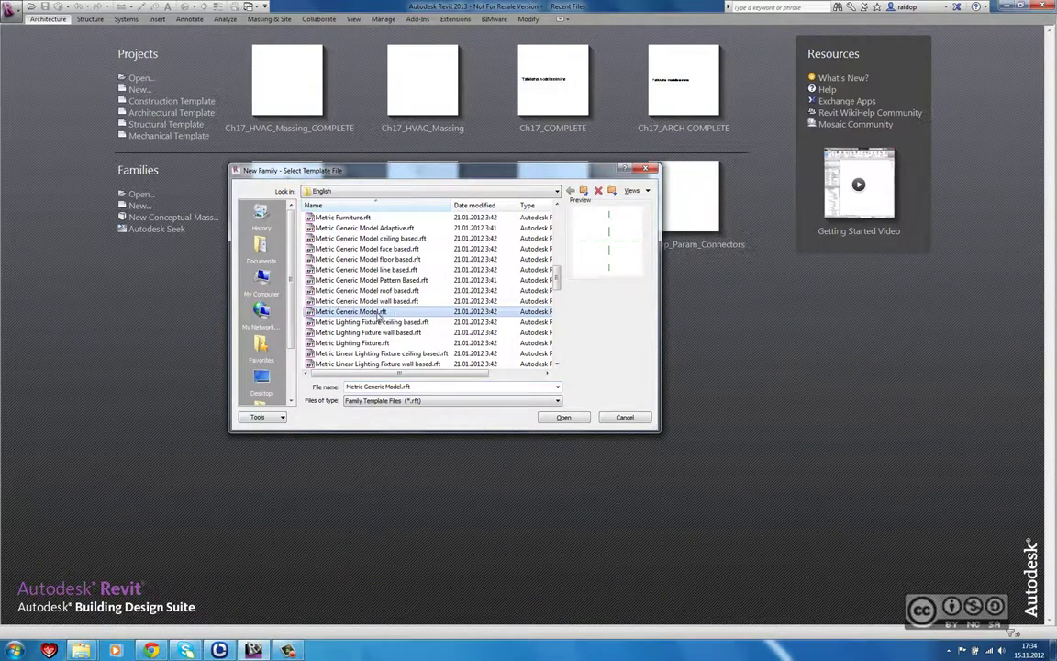
{"action": "left_click", "coordinate": [564, 418]}
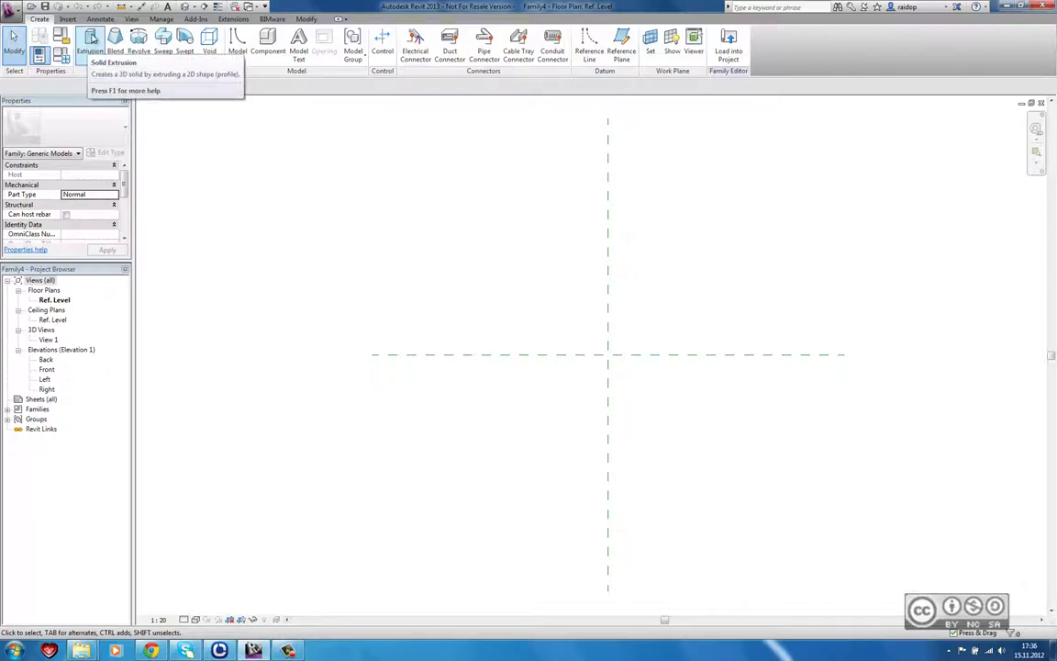
{"action": "mouse_move", "coordinate": [91, 42]}
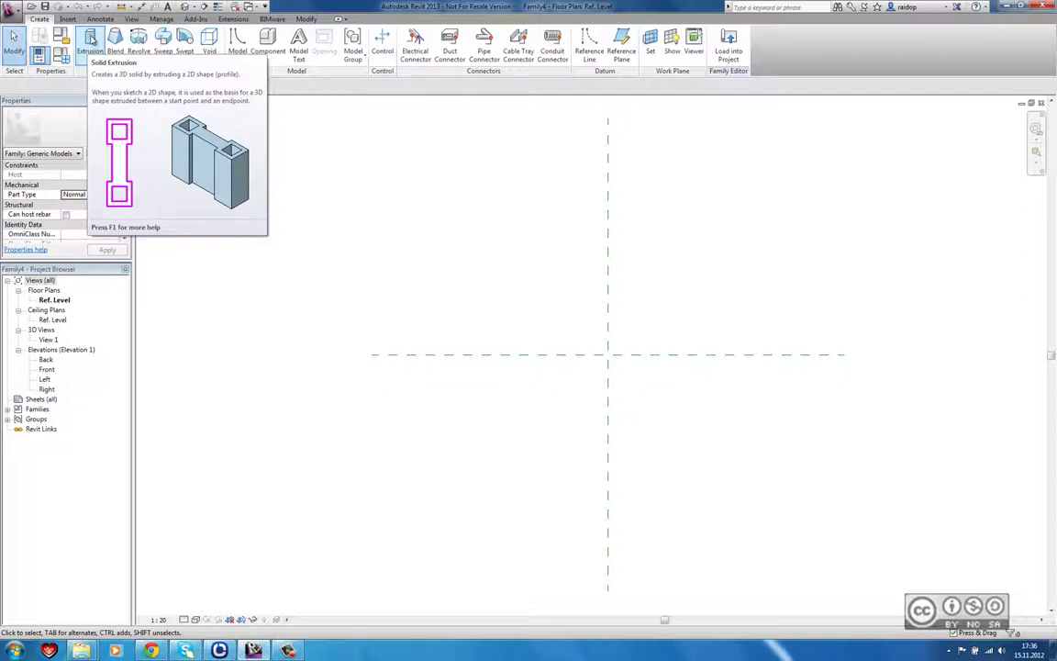
Start a solid extrusion and sketch the 1660 × 880 outer rectangle
{"action": "left_click", "coordinate": [92, 38]}
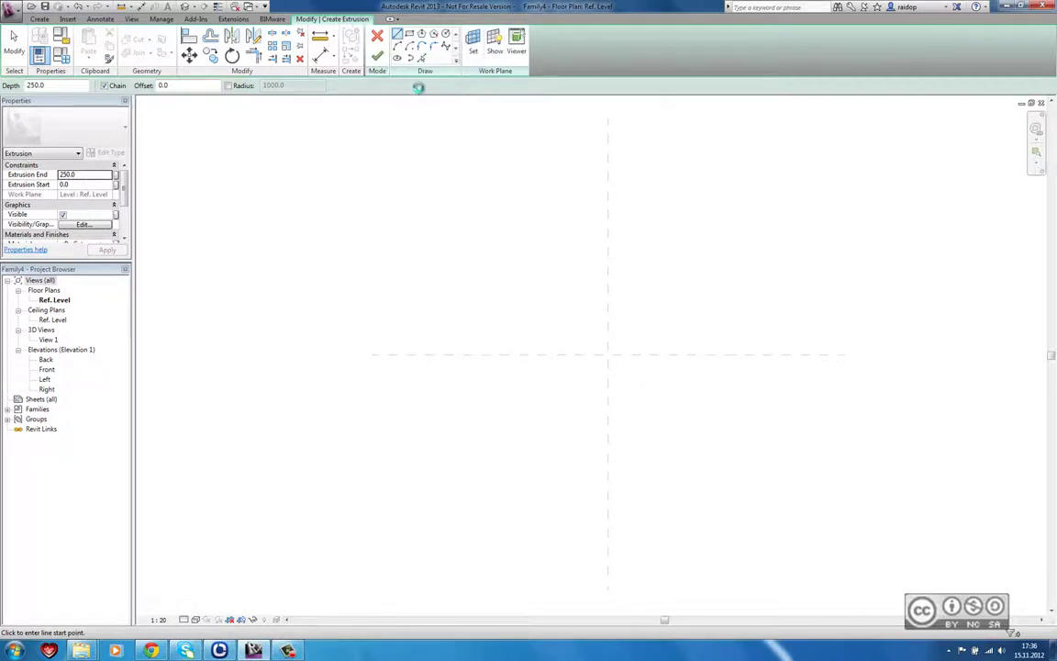
{"action": "left_click", "coordinate": [409, 34]}
{"action": "left_click", "coordinate": [494, 297]}
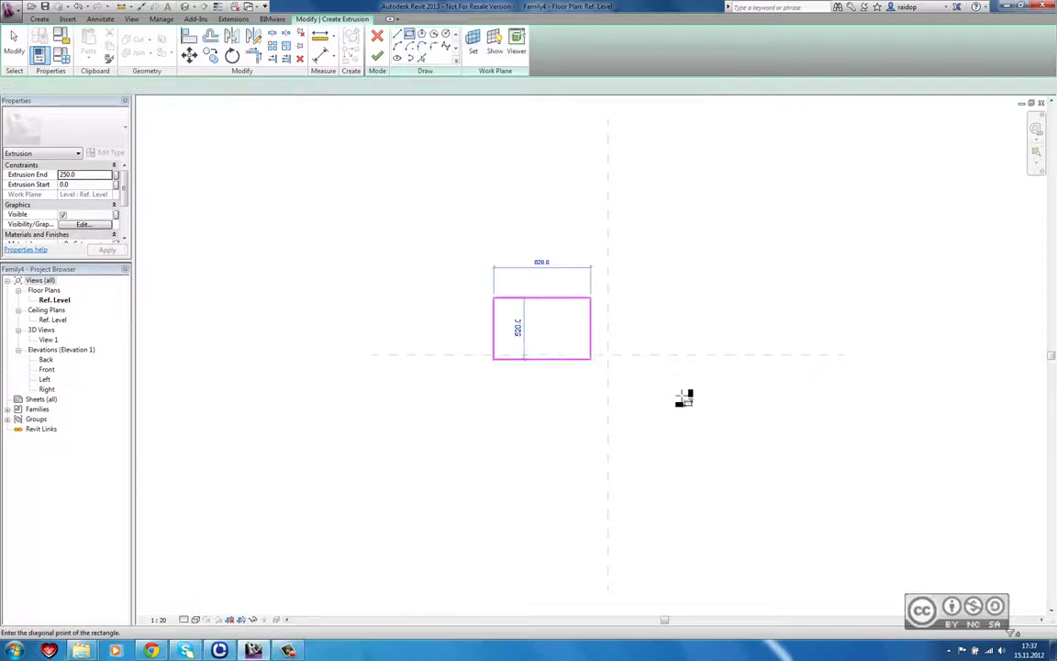
{"action": "left_click", "coordinate": [690, 401]}
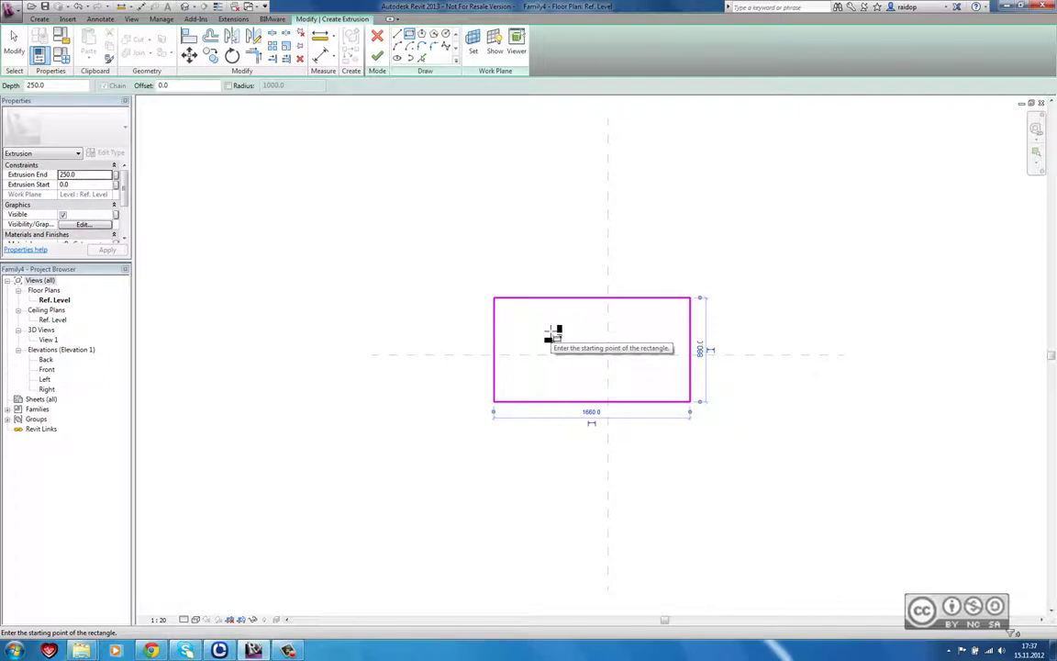
Offset all four rectangle edges 100 inward to form the inner outline
{"action": "left_click", "coordinate": [210, 37]}
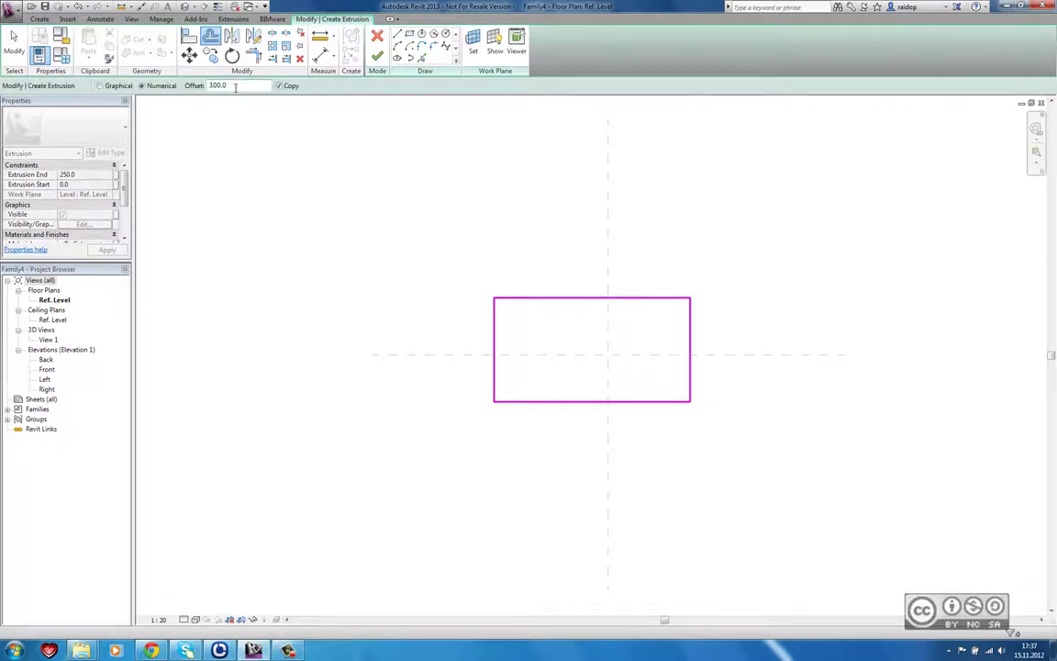
{"action": "double_click", "coordinate": [216, 85]}
{"action": "type", "text": "100"}
{"action": "left_click", "coordinate": [550, 303]}
{"action": "left_click", "coordinate": [500, 350]}
{"action": "left_click", "coordinate": [588, 396]}
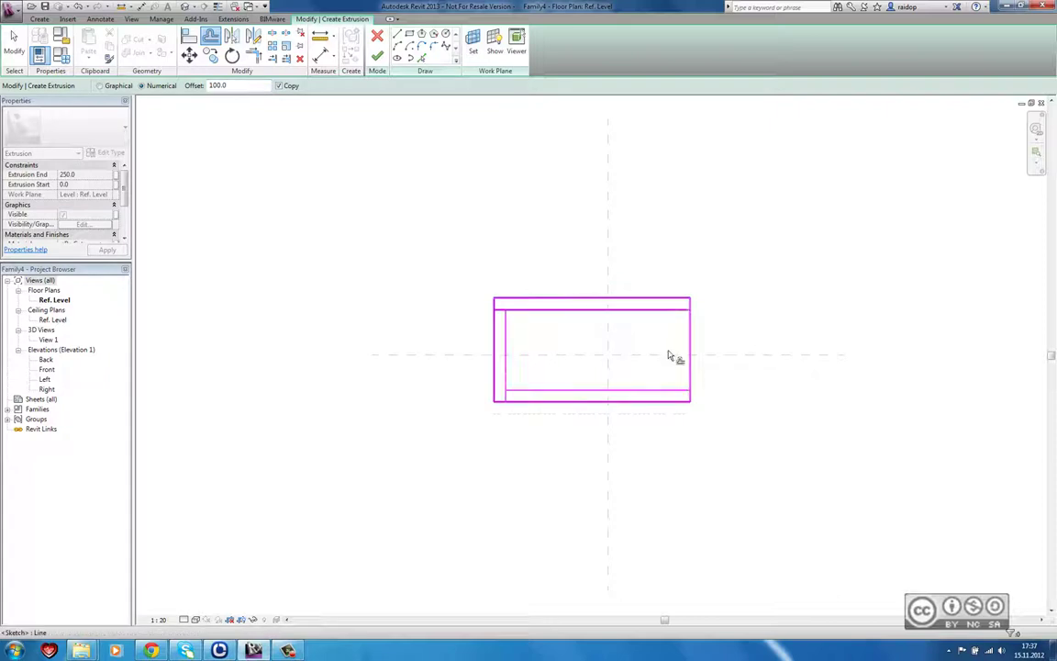
{"action": "left_click", "coordinate": [687, 355]}
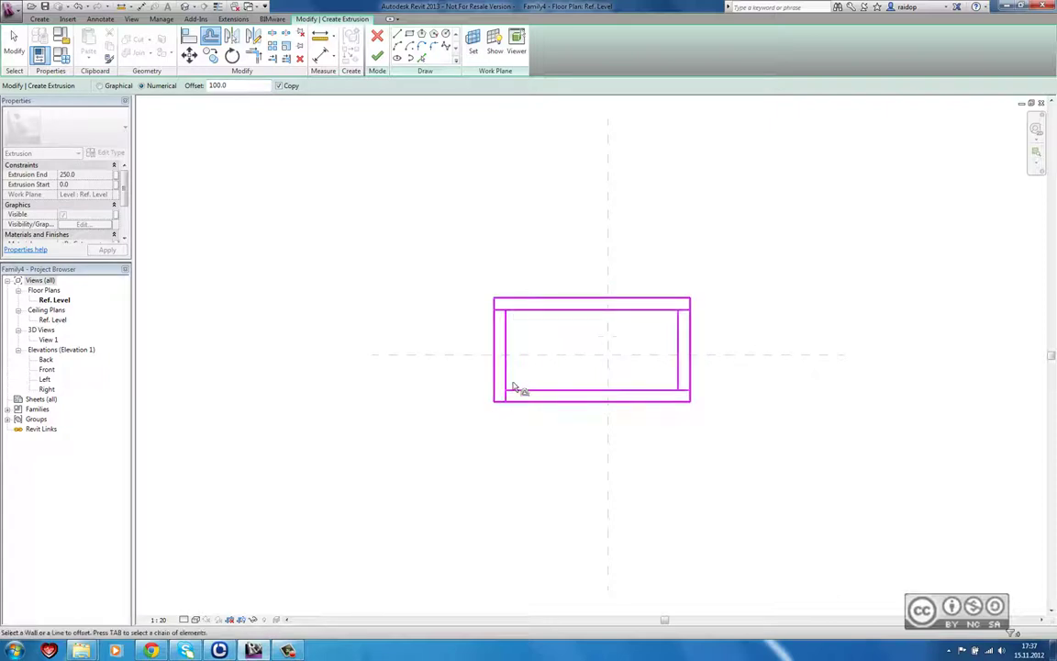
Trim the inner outline's corners and finish the 250-deep extrusion
{"action": "left_click", "coordinate": [271, 58]}
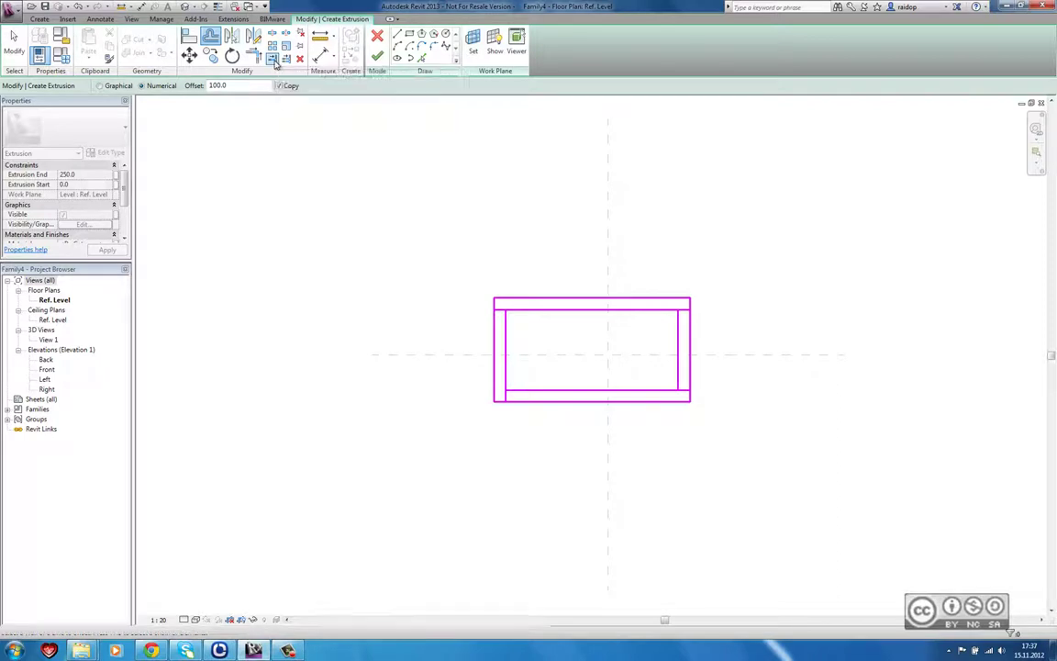
{"action": "key", "text": "Escape"}
{"action": "left_click", "coordinate": [506, 326]}
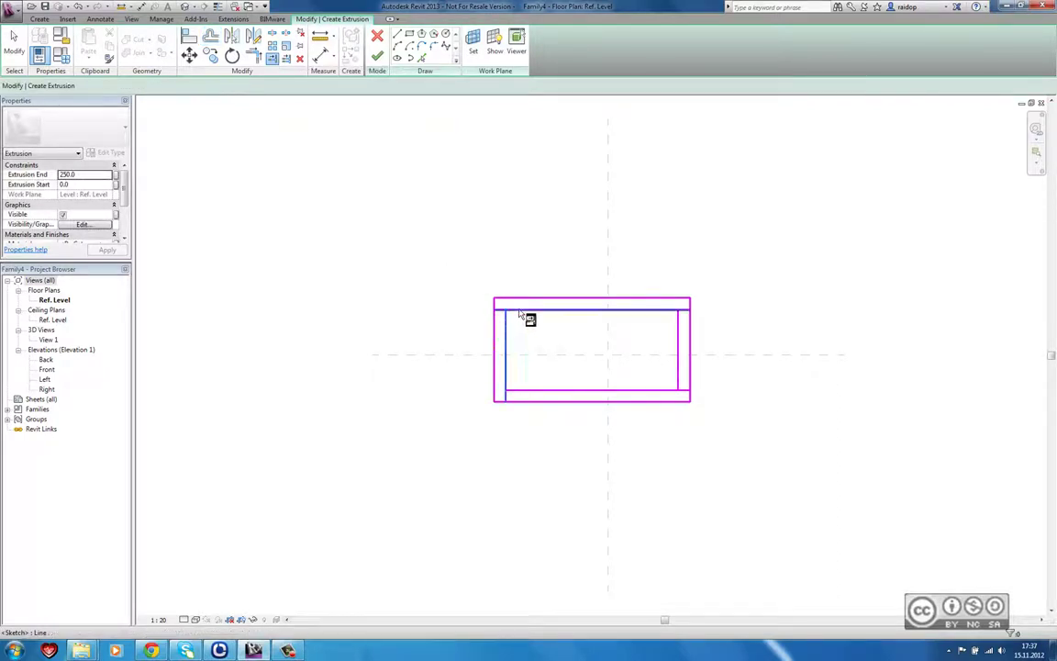
{"action": "left_click", "coordinate": [678, 321]}
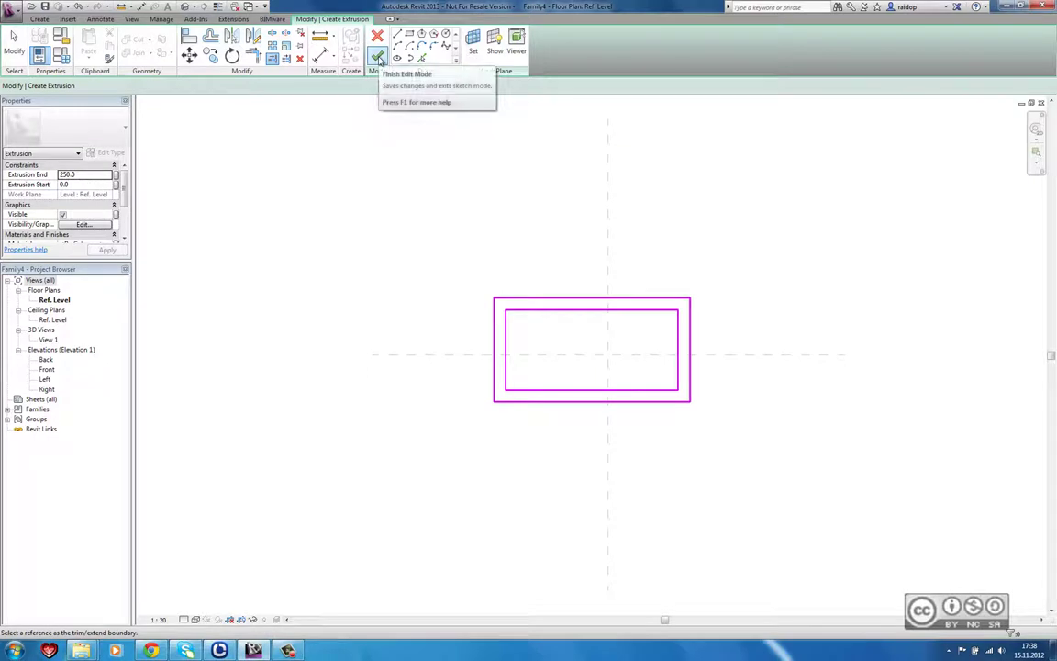
{"action": "left_click", "coordinate": [377, 58]}
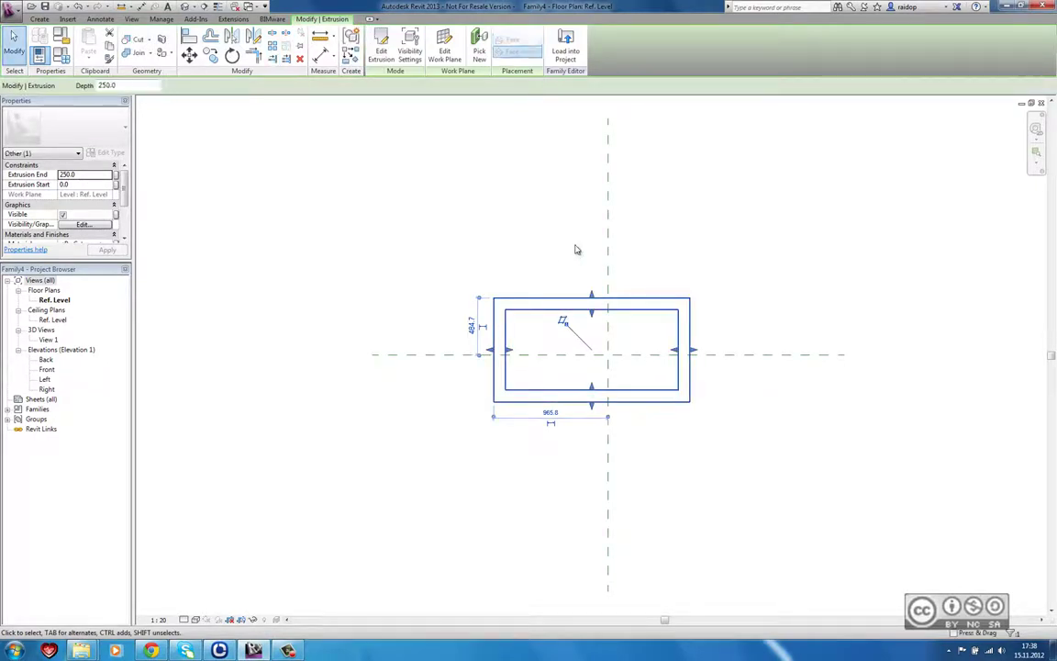
Switch to the default 3D view and open the extrusion's sketch for editing
{"action": "left_click", "coordinate": [491, 236]}
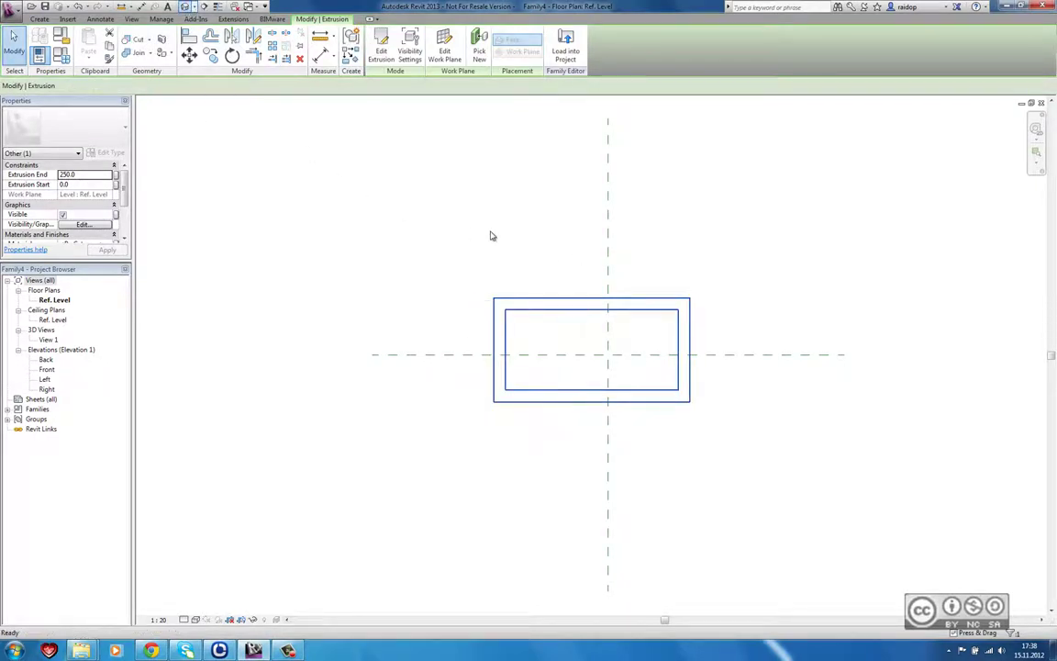
{"action": "key", "text": "3"}
{"action": "key", "text": "d"}
{"action": "left_click", "coordinate": [566, 300]}
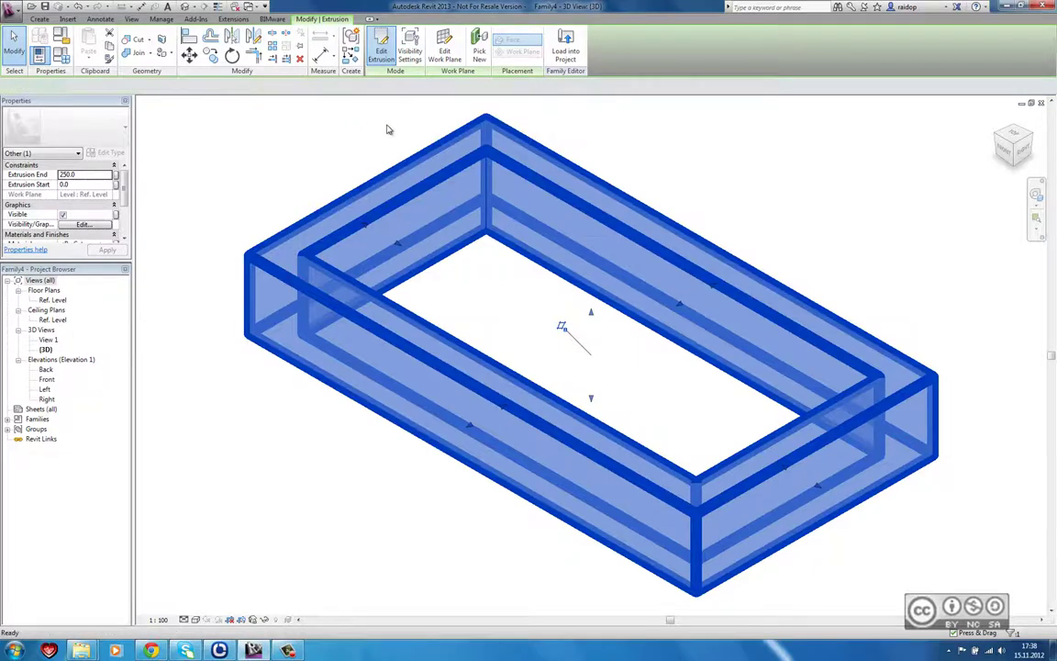
{"action": "left_click", "coordinate": [382, 72]}
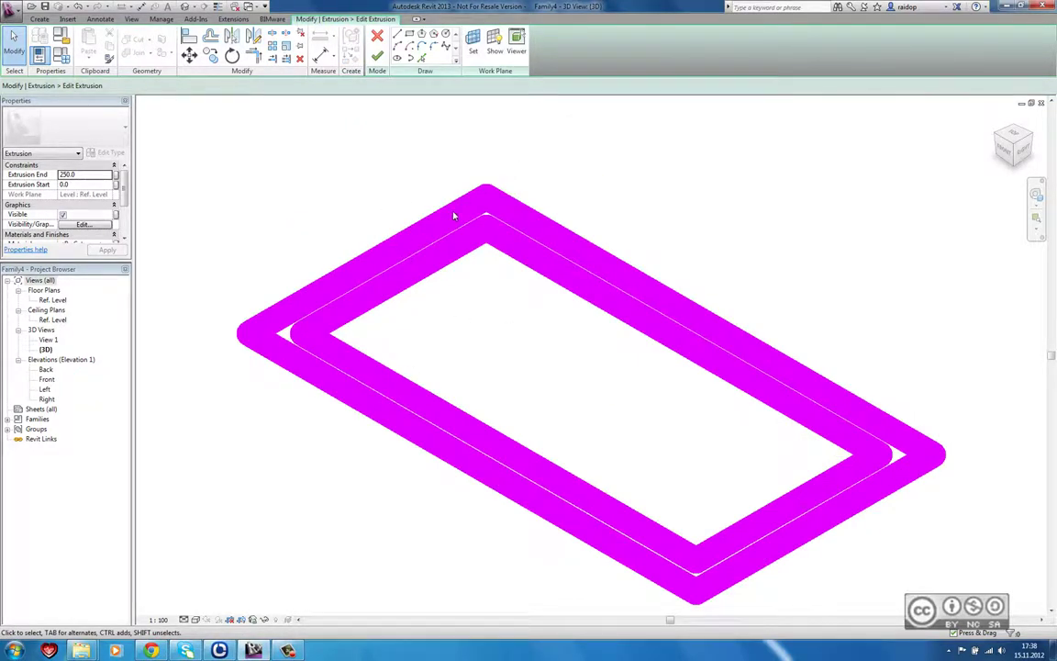
With Thin Lines on, shorten the inner opening's left end and finish the sketch
{"action": "left_click", "coordinate": [127, 19]}
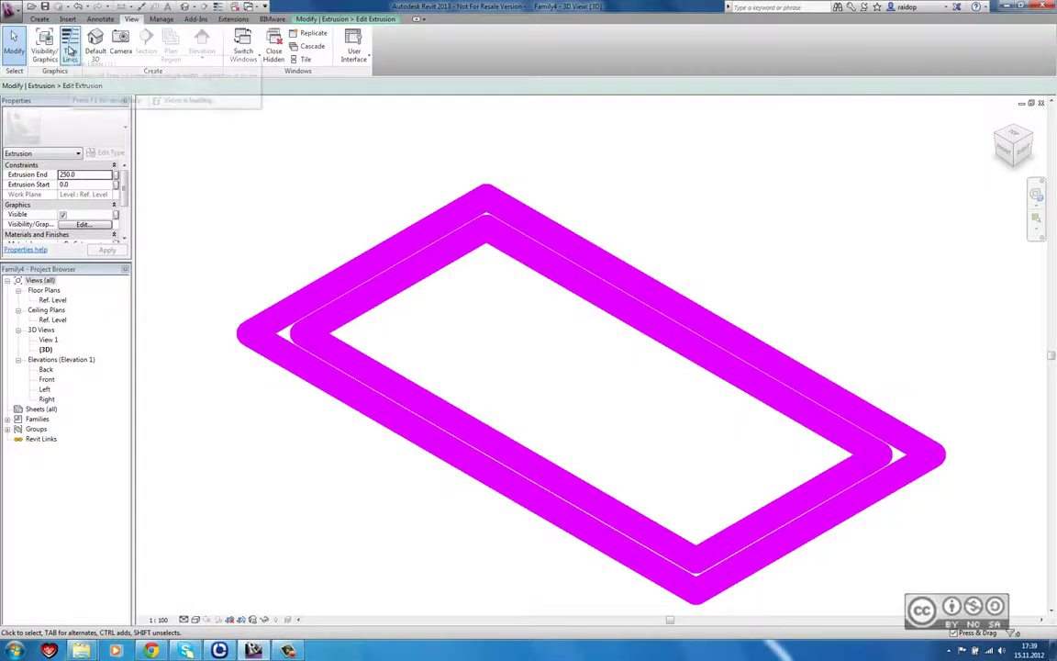
{"action": "left_click", "coordinate": [71, 51]}
{"action": "left_click", "coordinate": [337, 21]}
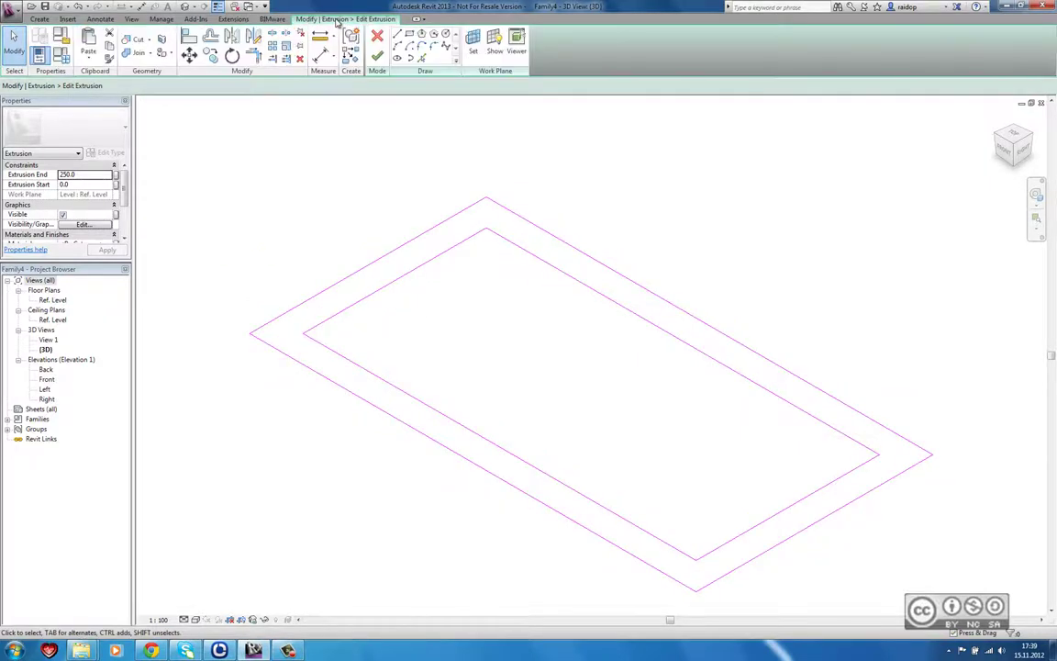
{"action": "left_click", "coordinate": [306, 337]}
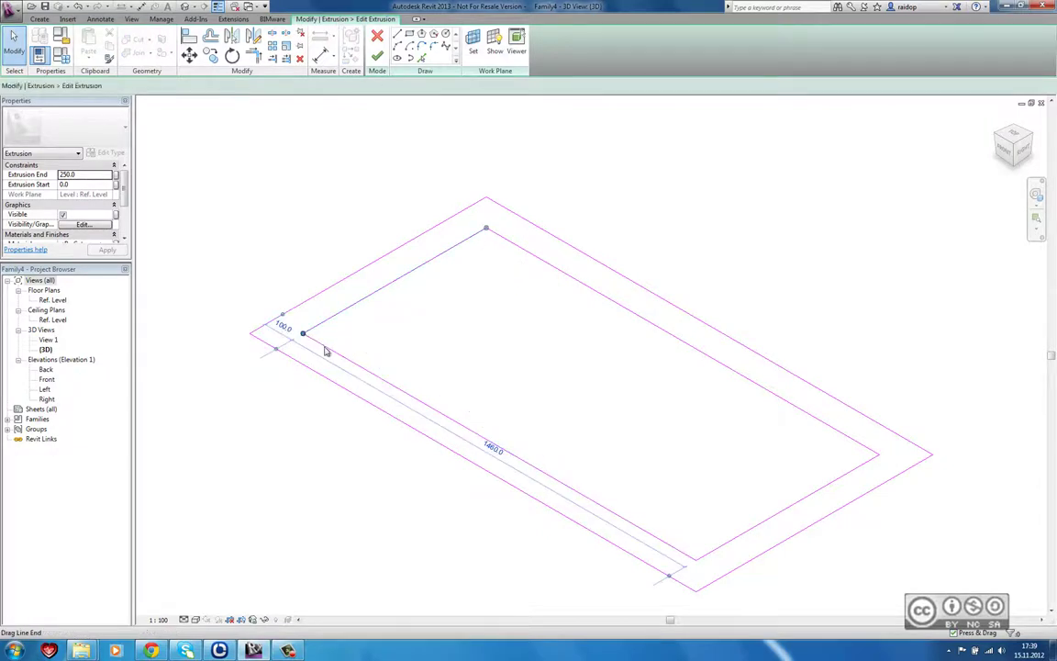
{"action": "left_click_drag", "start_coordinate": [306, 337], "coordinate": [353, 362]}
{"action": "left_click", "coordinate": [693, 560]}
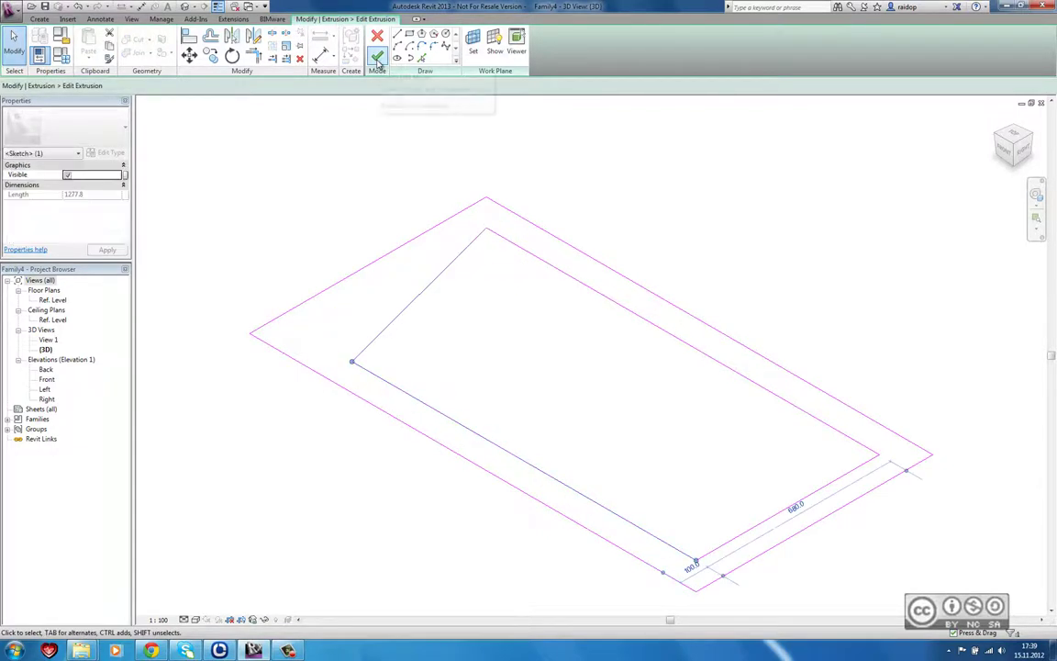
{"action": "left_click", "coordinate": [377, 57]}
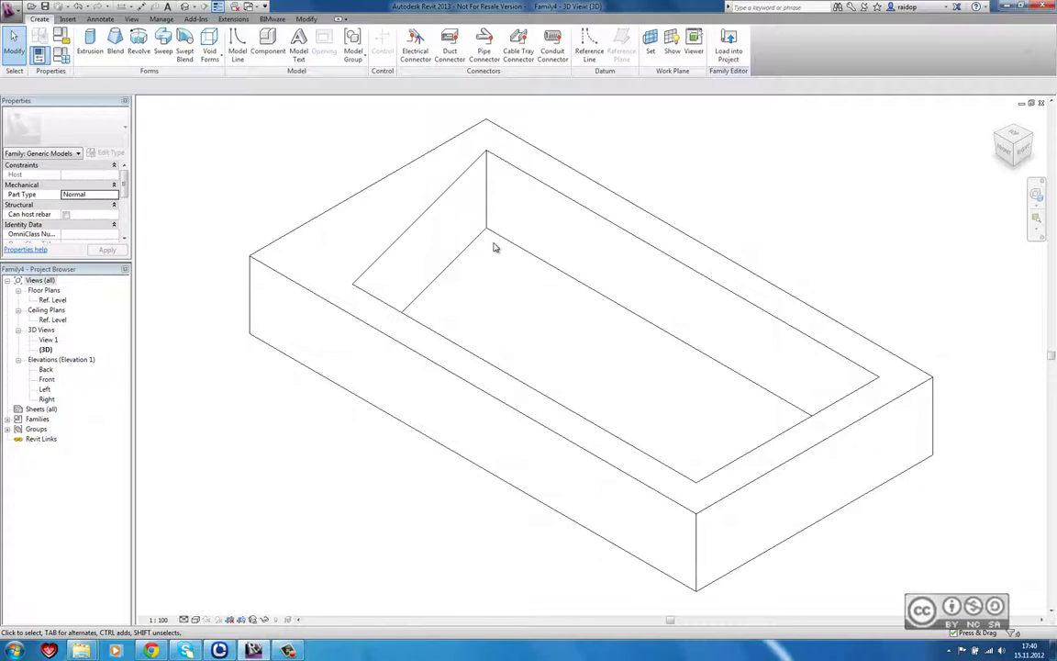
Slant the opening's left end wall, closing the loop with a line and corner trim
{"action": "left_click", "coordinate": [528, 254]}
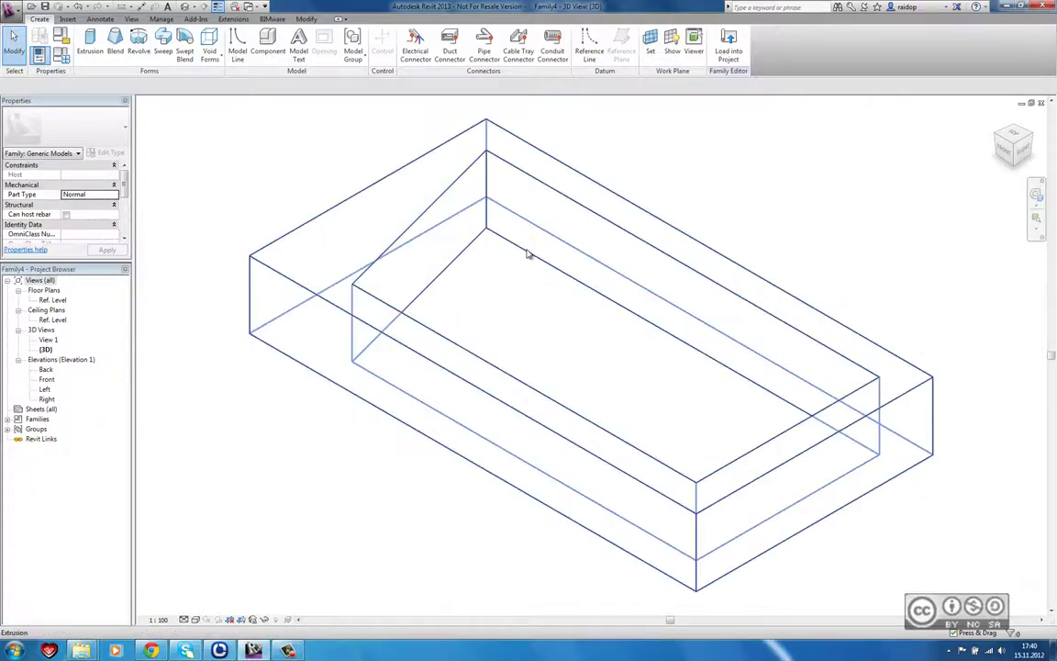
{"action": "left_click", "coordinate": [528, 254]}
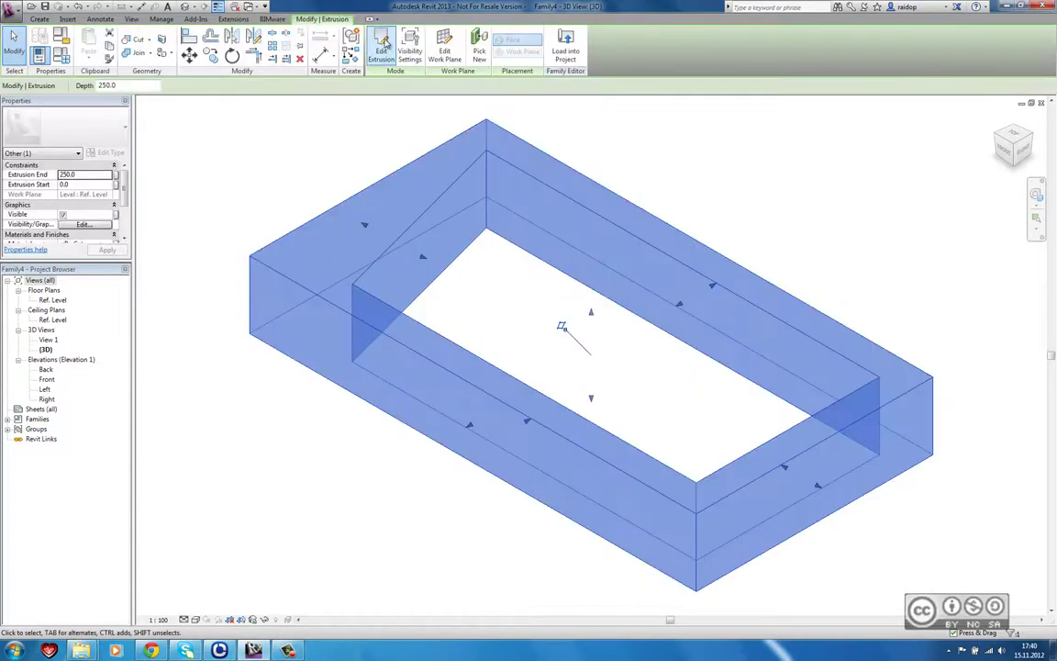
{"action": "double_click", "coordinate": [460, 383]}
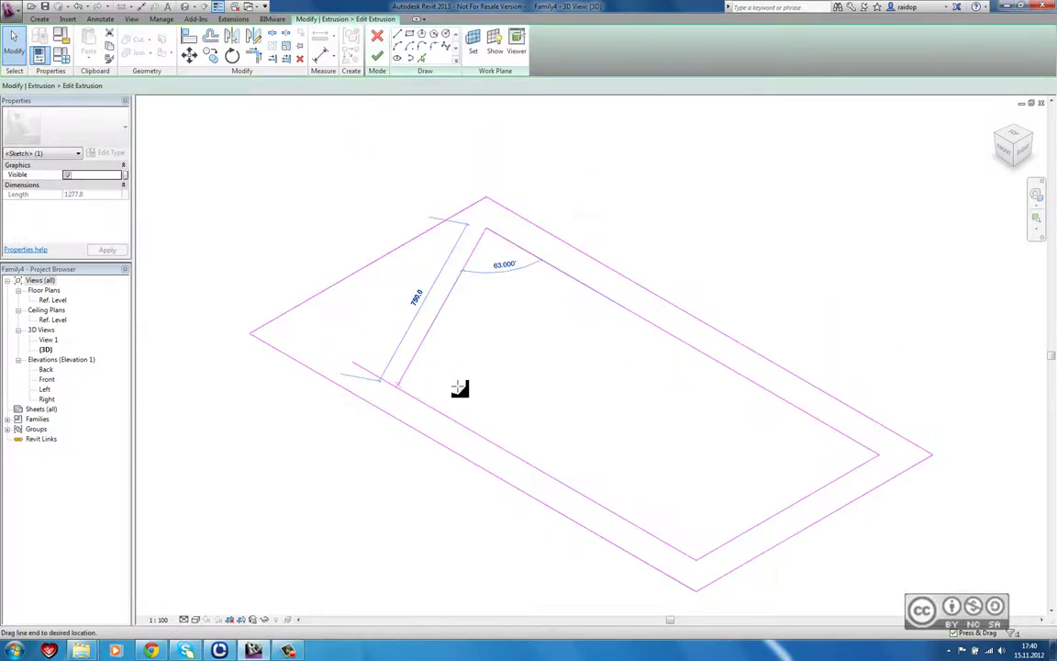
{"action": "left_click", "coordinate": [377, 57]}
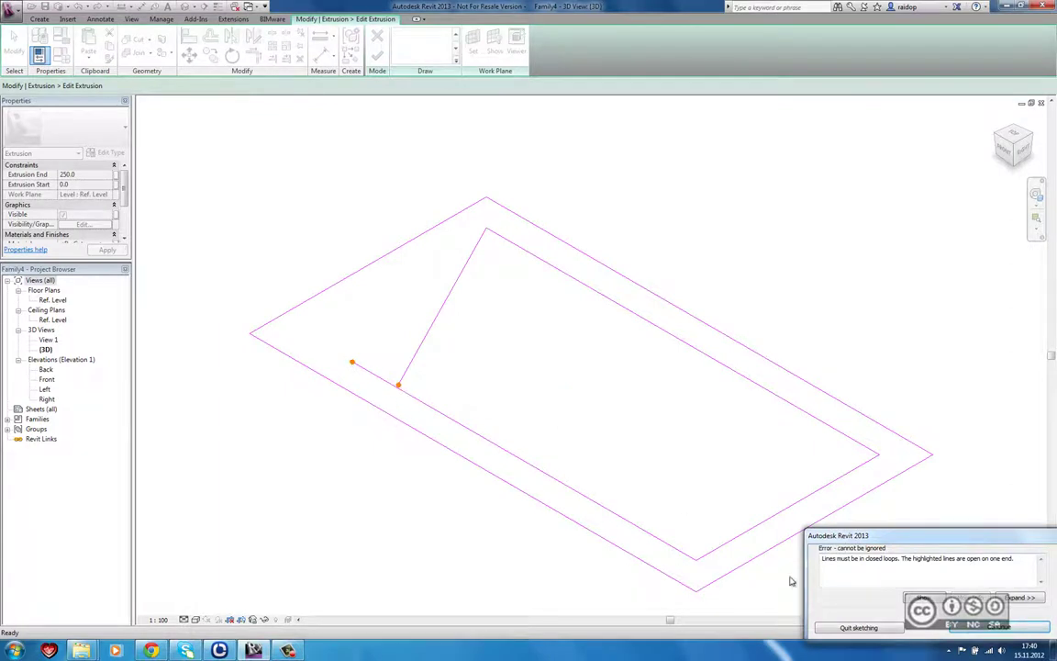
{"action": "left_click", "coordinate": [988, 631]}
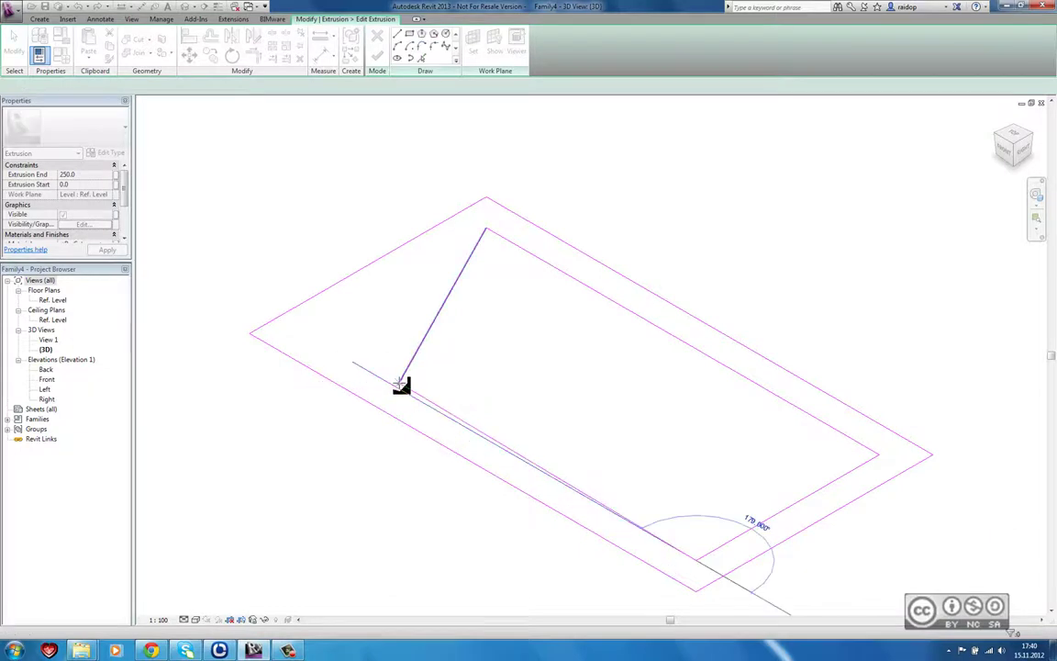
{"action": "left_click", "coordinate": [401, 386]}
{"action": "key", "text": "Escape"}
{"action": "key", "text": "Escape"}
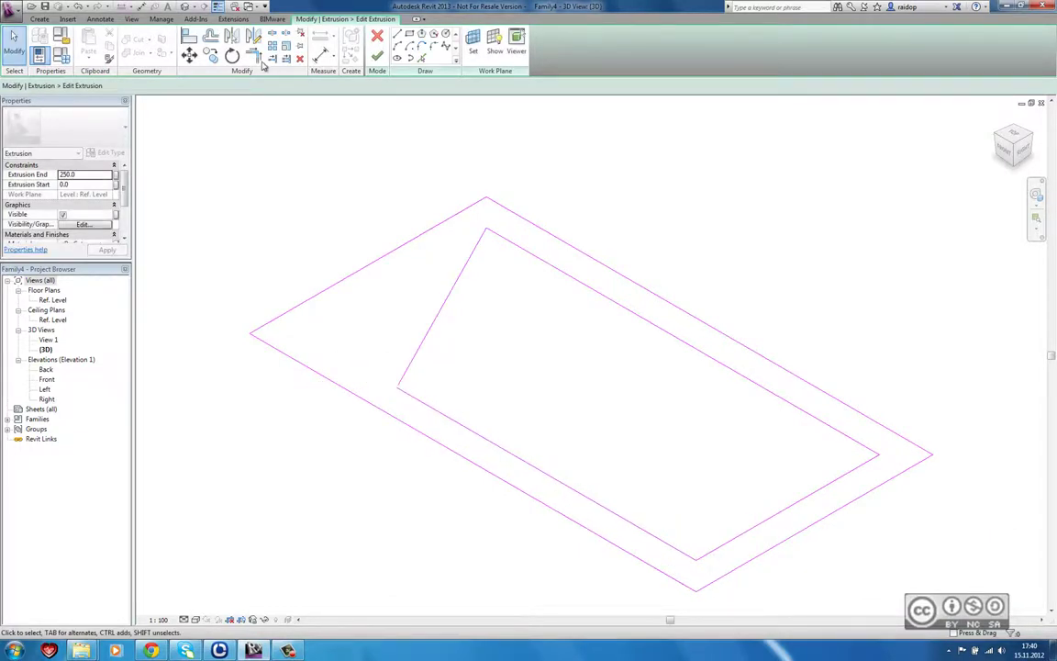
{"action": "left_click", "coordinate": [255, 57]}
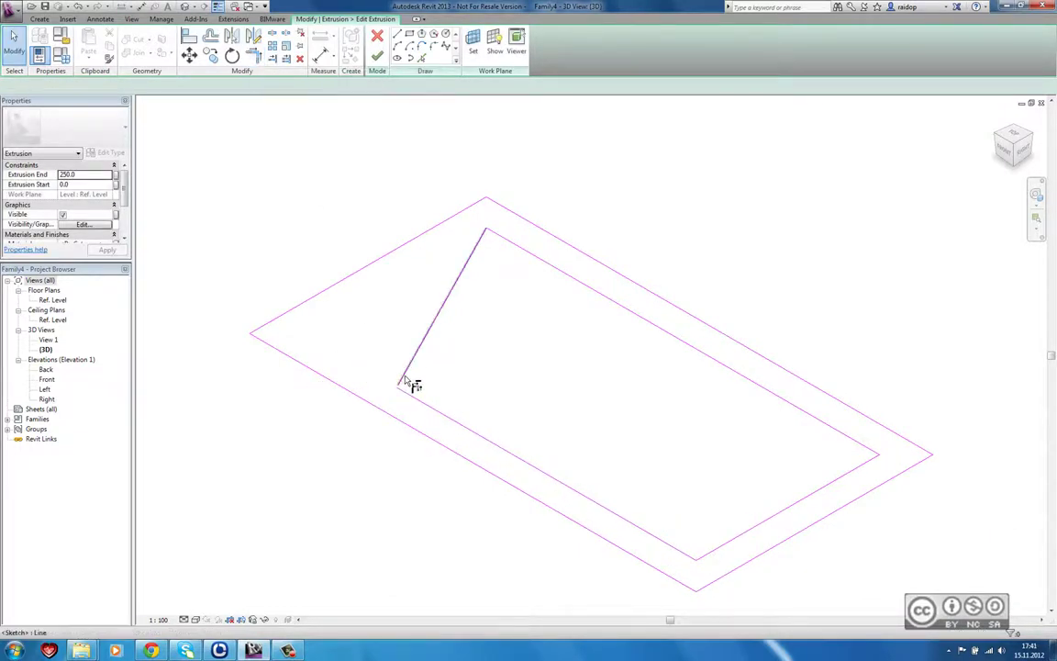
{"action": "left_click", "coordinate": [377, 57]}
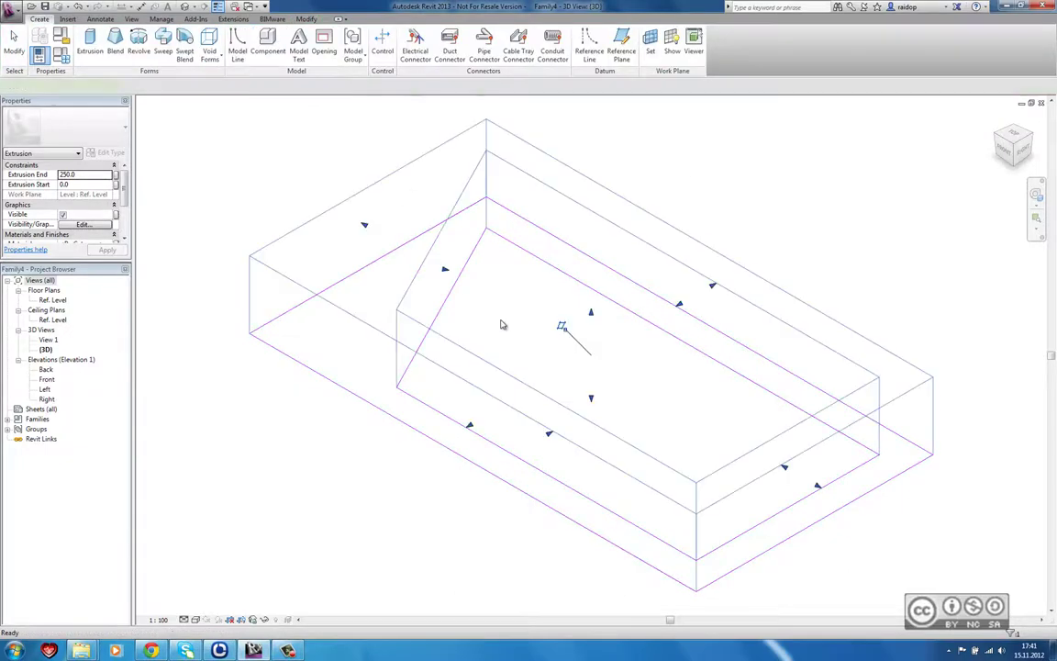
{"action": "left_click", "coordinate": [685, 178]}
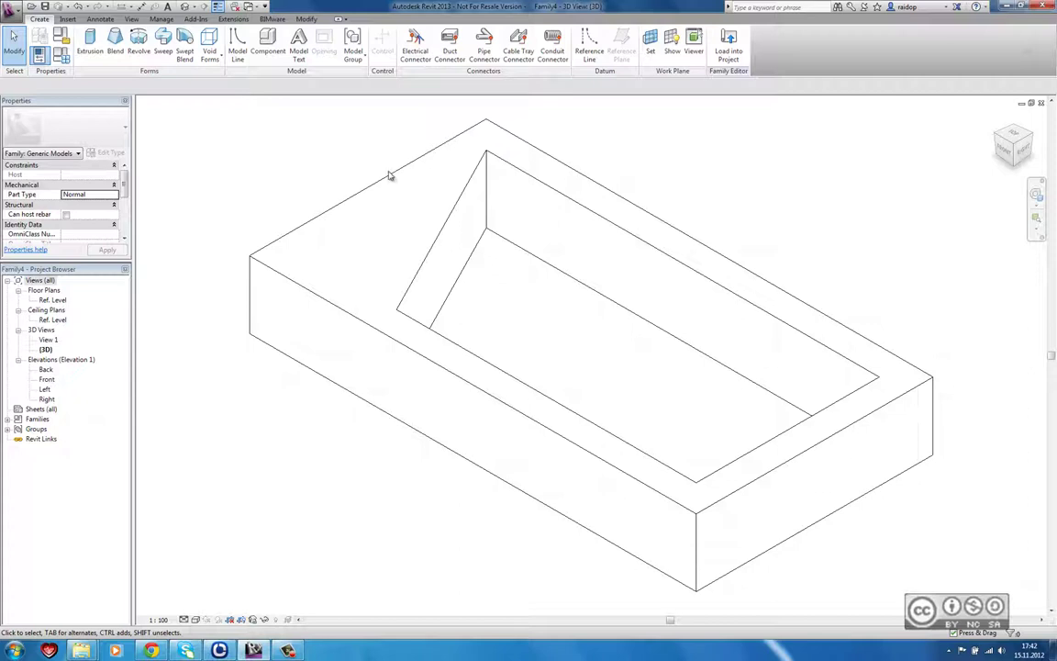
Drag the opening's end-face handle inward to shorten the slanted opening
{"action": "left_click", "coordinate": [361, 162]}
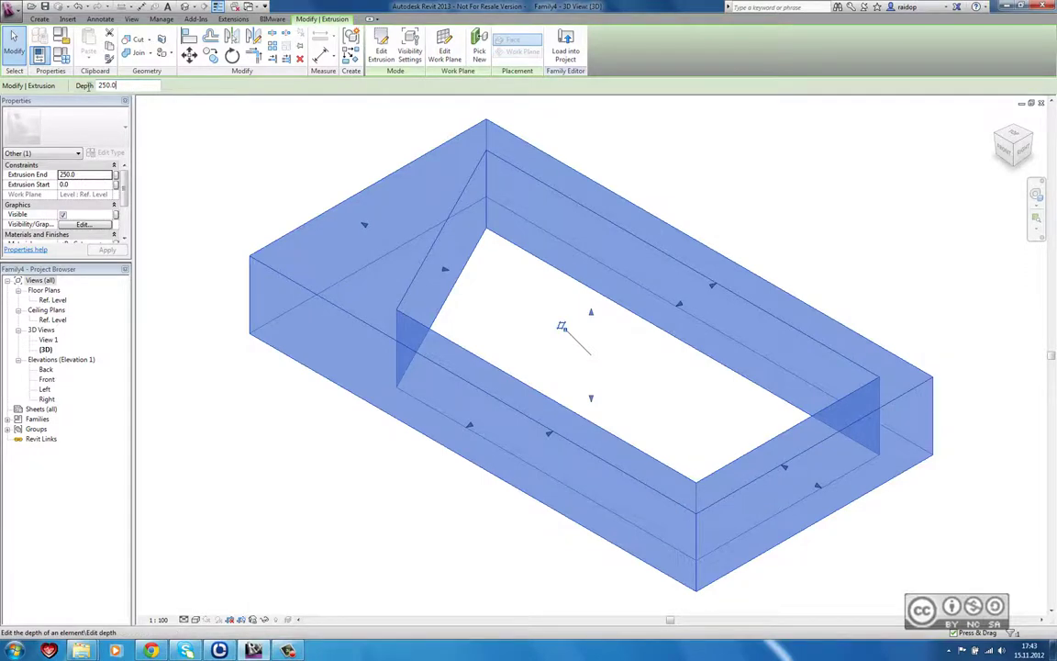
{"action": "left_click", "coordinate": [141, 86]}
{"action": "left_click", "coordinate": [257, 173]}
{"action": "mouse_move", "coordinate": [493, 305]}
{"action": "middle_mouse_down", "text": "shift"}
{"action": "mouse_move", "coordinate": [484, 300]}
{"action": "mouse_move", "coordinate": [588, 290]}
{"action": "mouse_move", "coordinate": [625, 240]}
{"action": "middle_mouse_up", "text": "shift"}
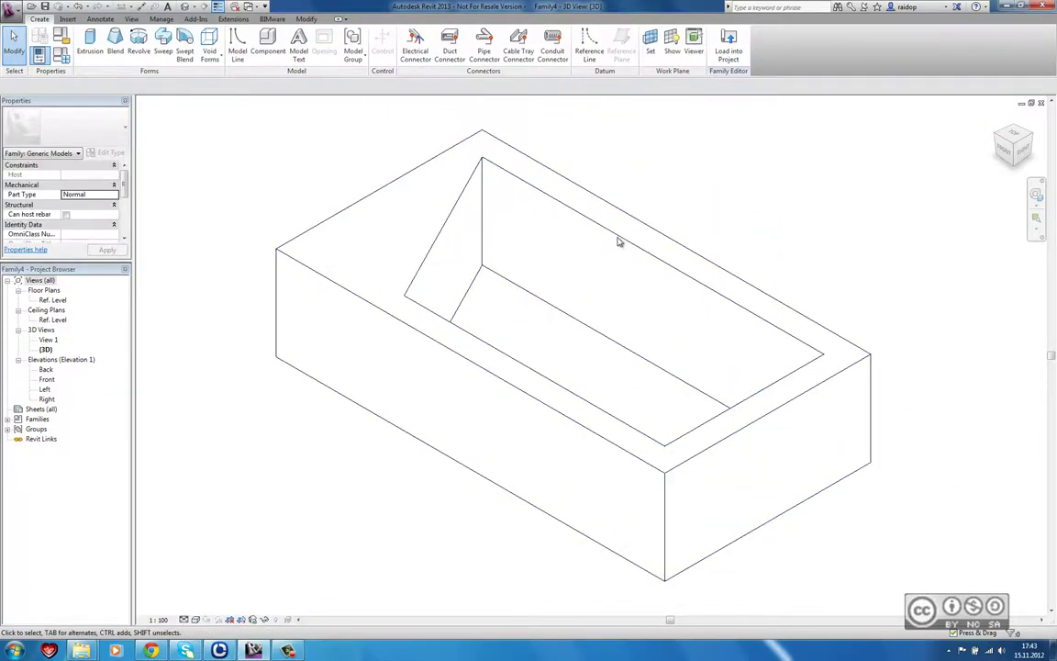
{"action": "left_click", "coordinate": [682, 181]}
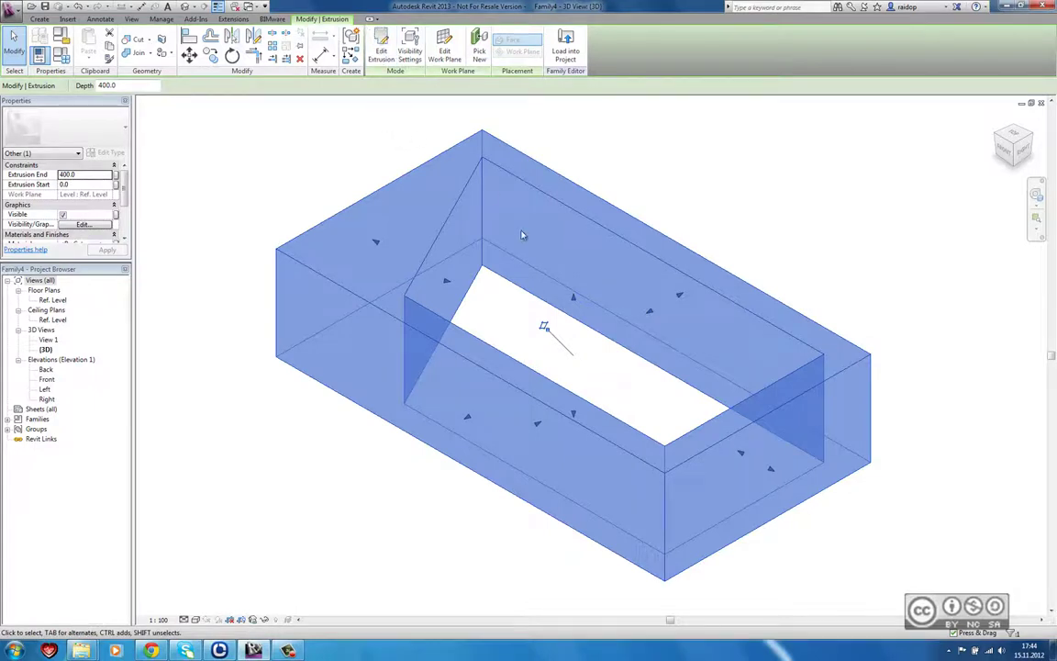
{"action": "mouse_move", "coordinate": [650, 311]}
{"action": "left_mouse_down"}
{"action": "mouse_move", "coordinate": [629, 334]}
{"action": "mouse_move", "coordinate": [645, 170]}
{"action": "left_mouse_up"}
{"action": "left_click", "coordinate": [644, 170]}
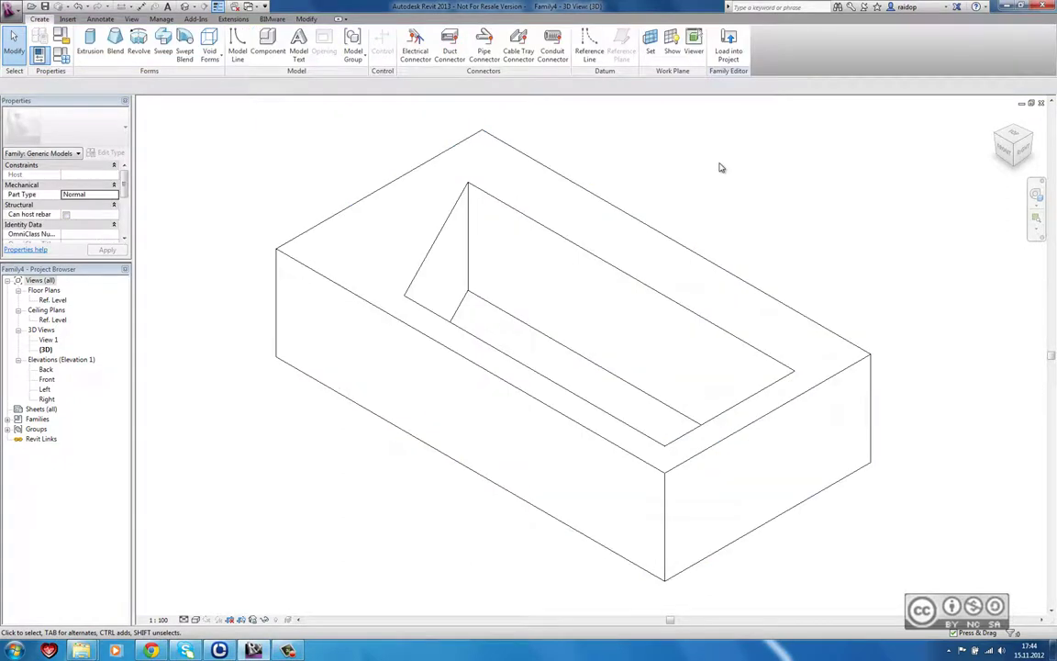
{"action": "middle_click_drag", "start_coordinate": [720, 168], "coordinate": [688, 189]}
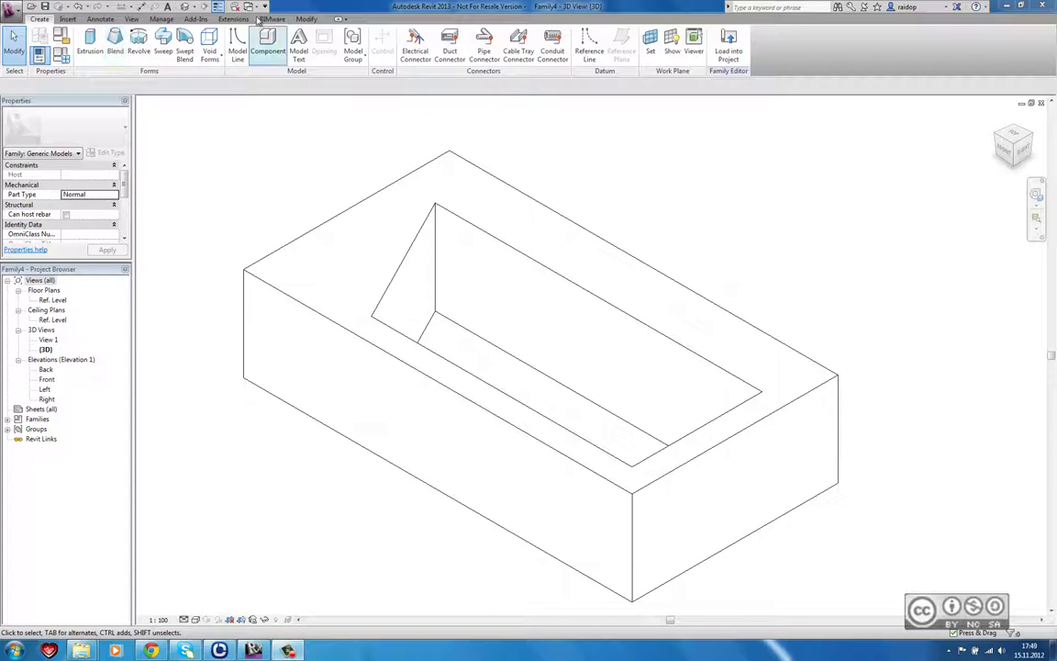
In the Ref. Level plan, start a blend with a 920 × 440 base rectangle
{"action": "left_click", "coordinate": [258, 8]}
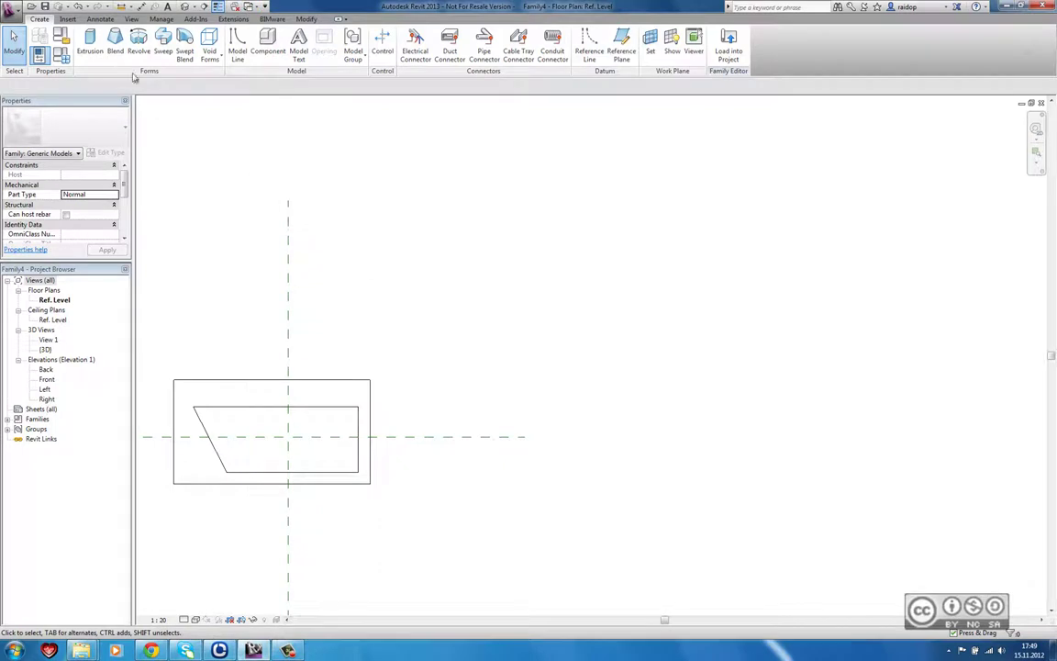
{"action": "left_click", "coordinate": [114, 44]}
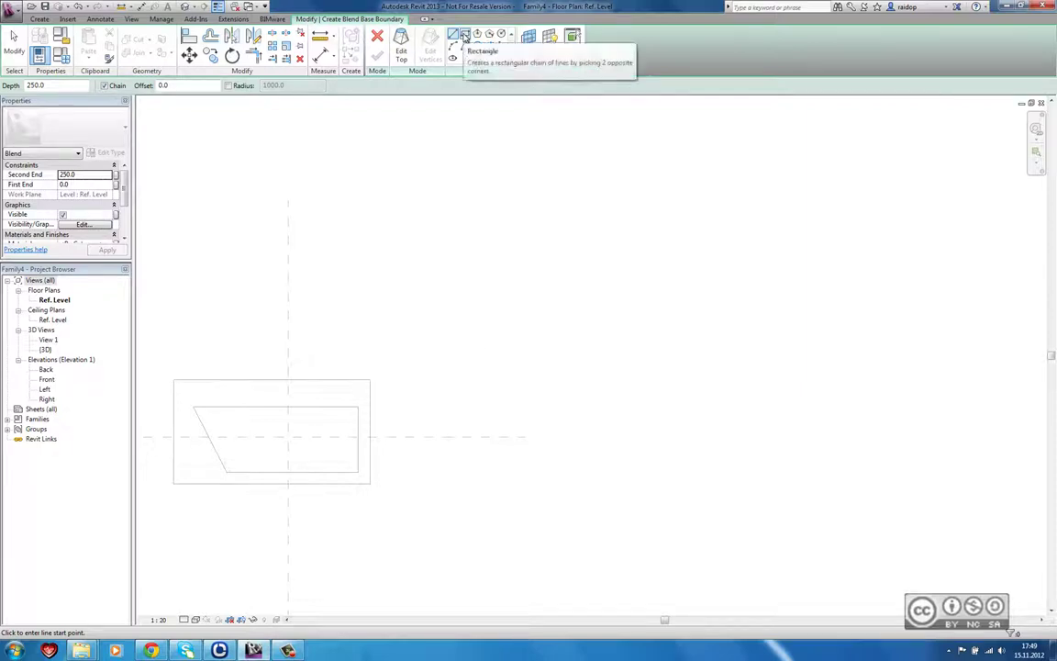
{"action": "left_click", "coordinate": [464, 35]}
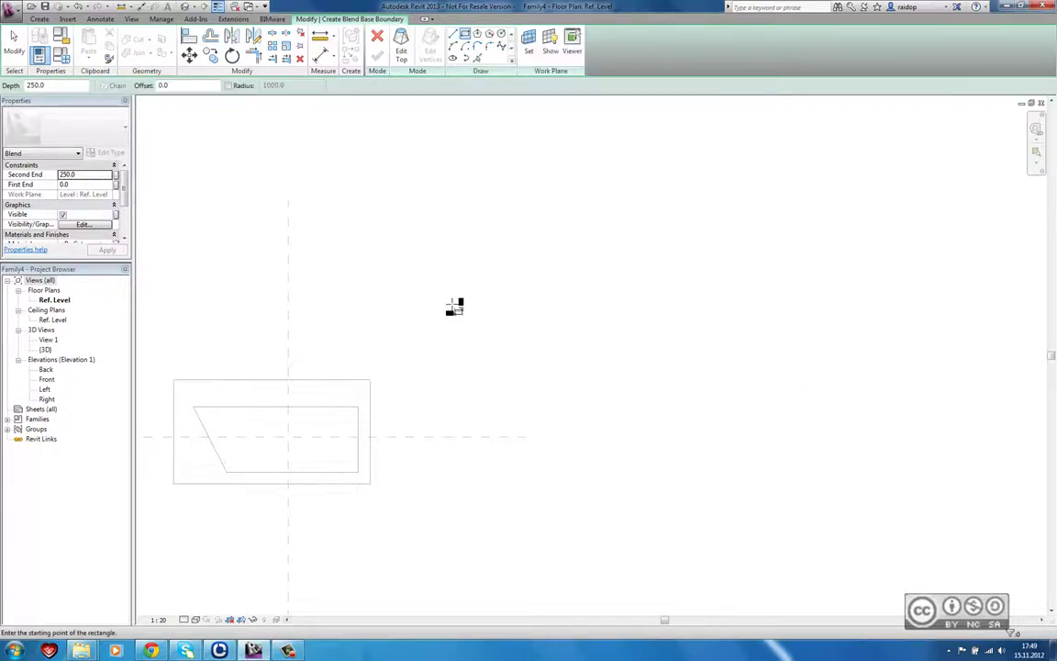
{"action": "left_click", "coordinate": [451, 272]}
{"action": "left_click", "coordinate": [561, 356]}
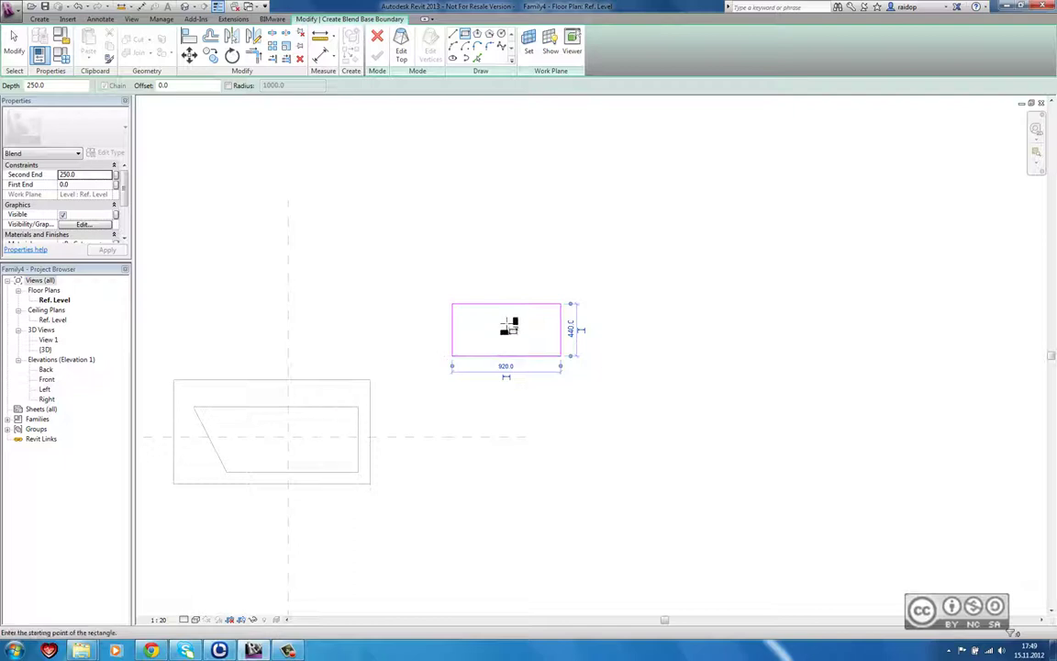
Sketch the 340 × 240 top rectangle, finish the blend and view it in 3D
{"action": "left_click", "coordinate": [401, 46]}
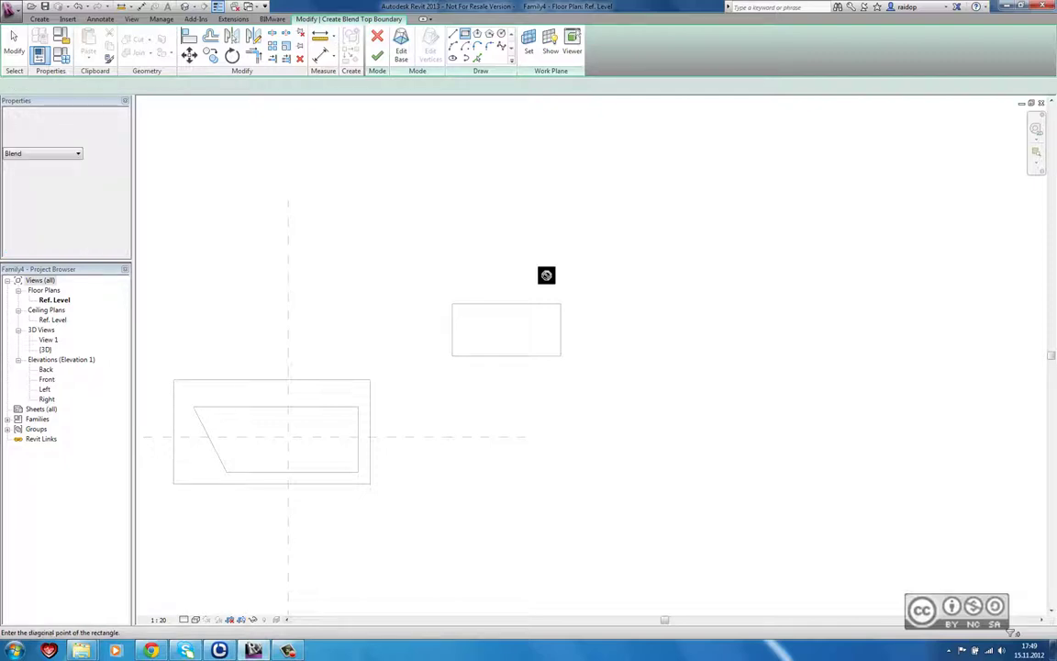
{"action": "left_click", "coordinate": [556, 281]}
{"action": "left_click", "coordinate": [515, 254]}
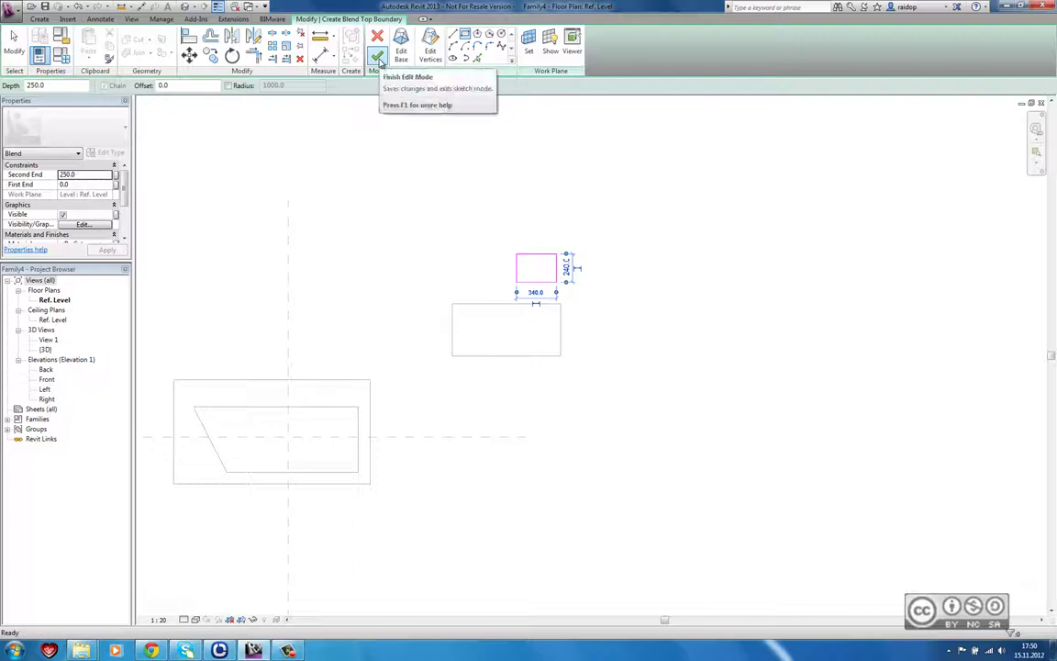
{"action": "left_click", "coordinate": [378, 59]}
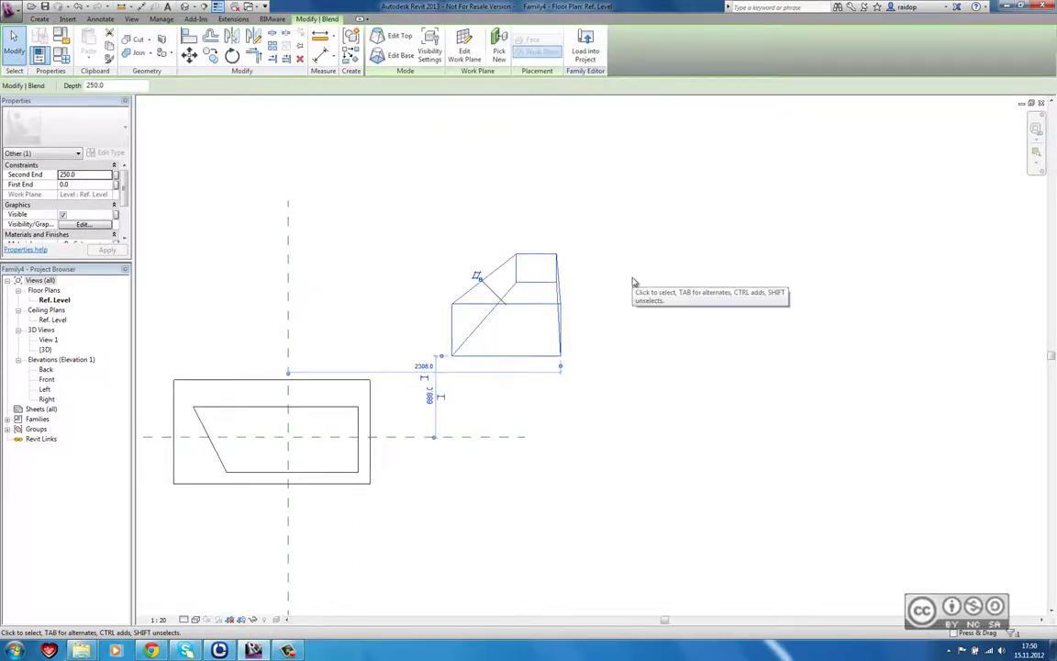
{"action": "left_click", "coordinate": [249, 6]}
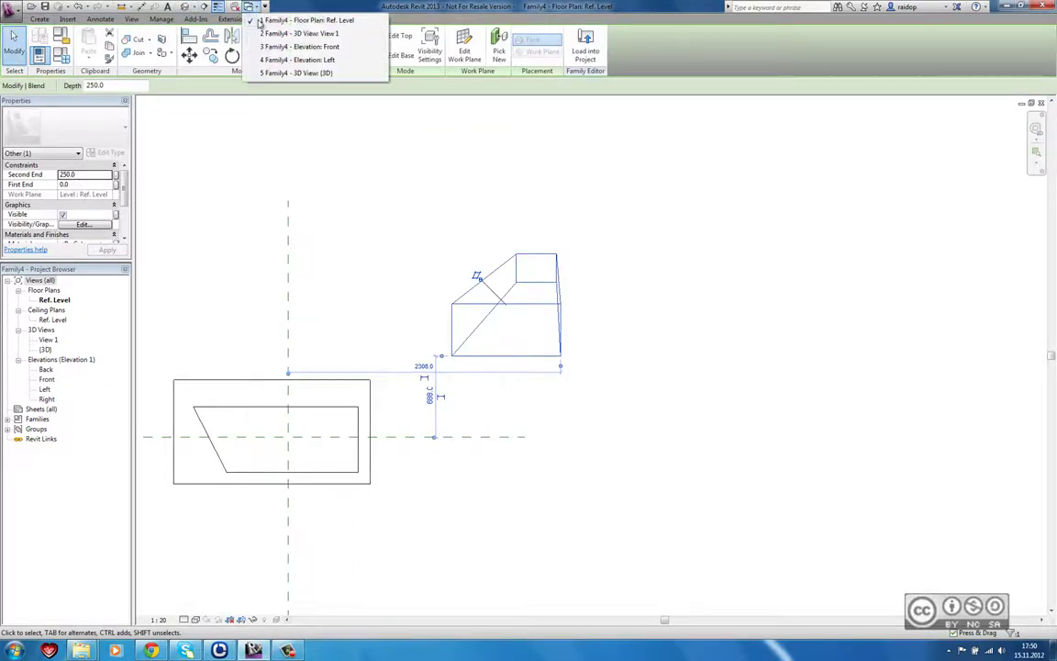
{"action": "left_click", "coordinate": [282, 73]}
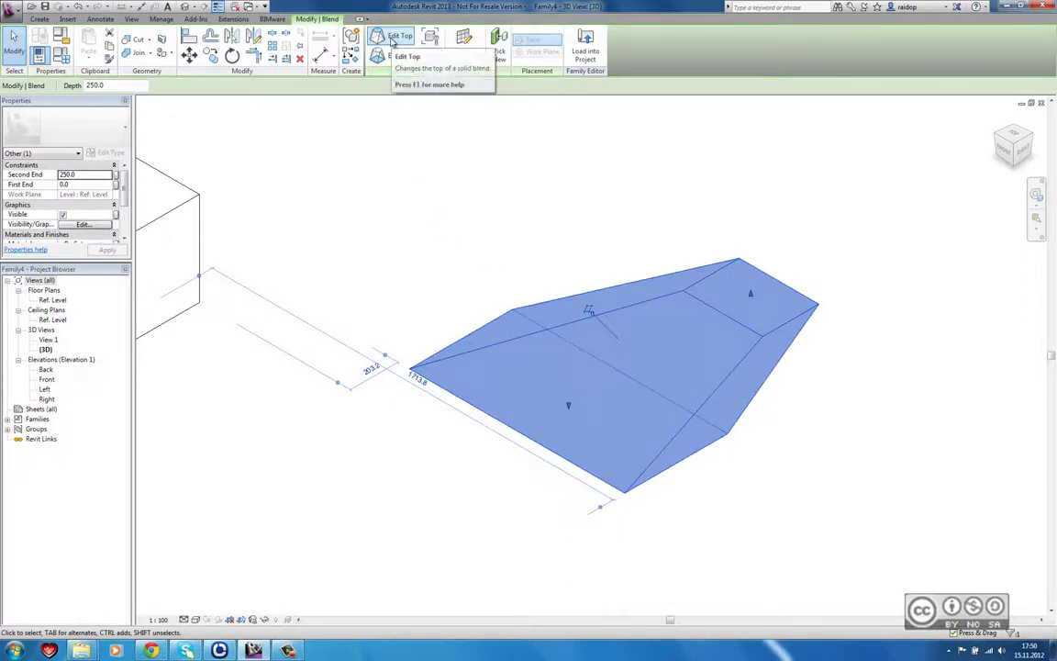
Reopen the blend's sketch and switch to its 340 × 240 top boundary
{"action": "left_click", "coordinate": [395, 56]}
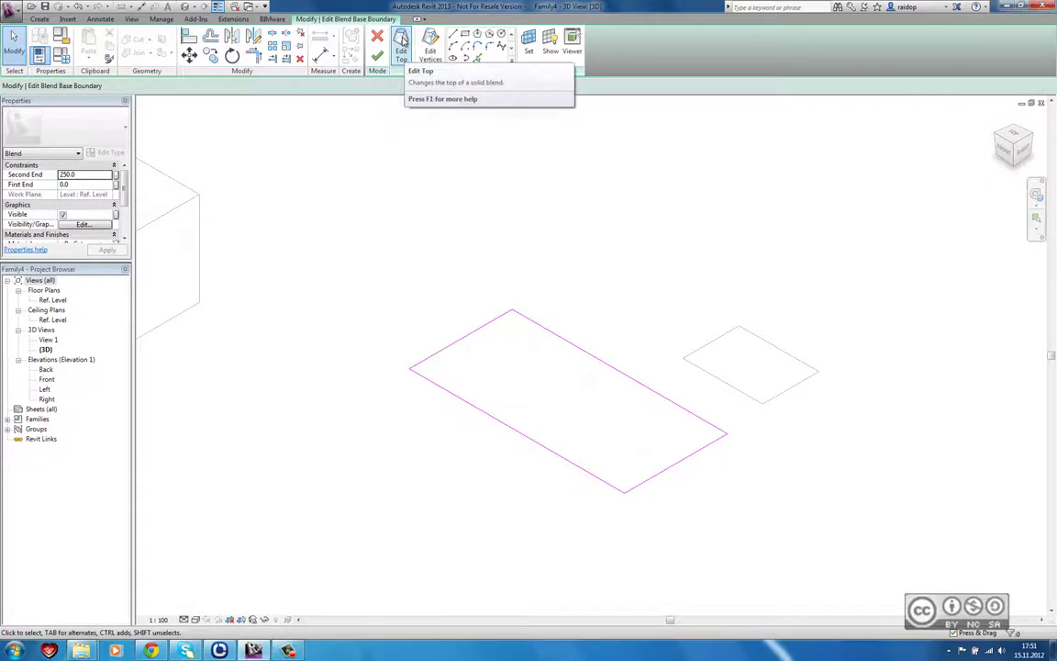
{"action": "left_click", "coordinate": [402, 42]}
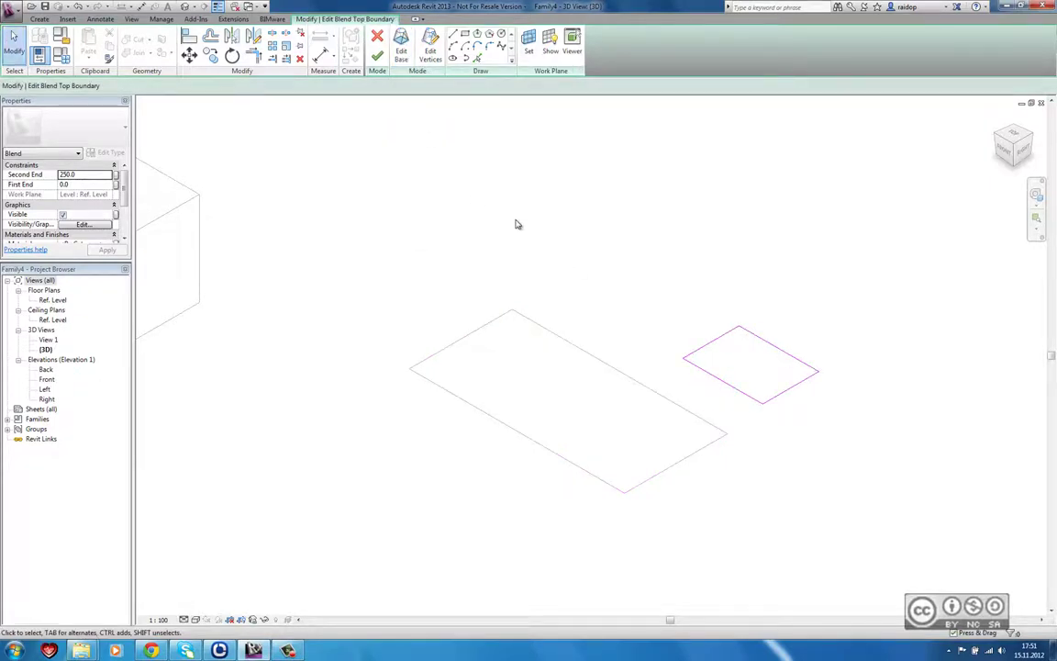
Twist the blend's vertex connections right and reroute three of them
{"action": "left_click", "coordinate": [430, 50]}
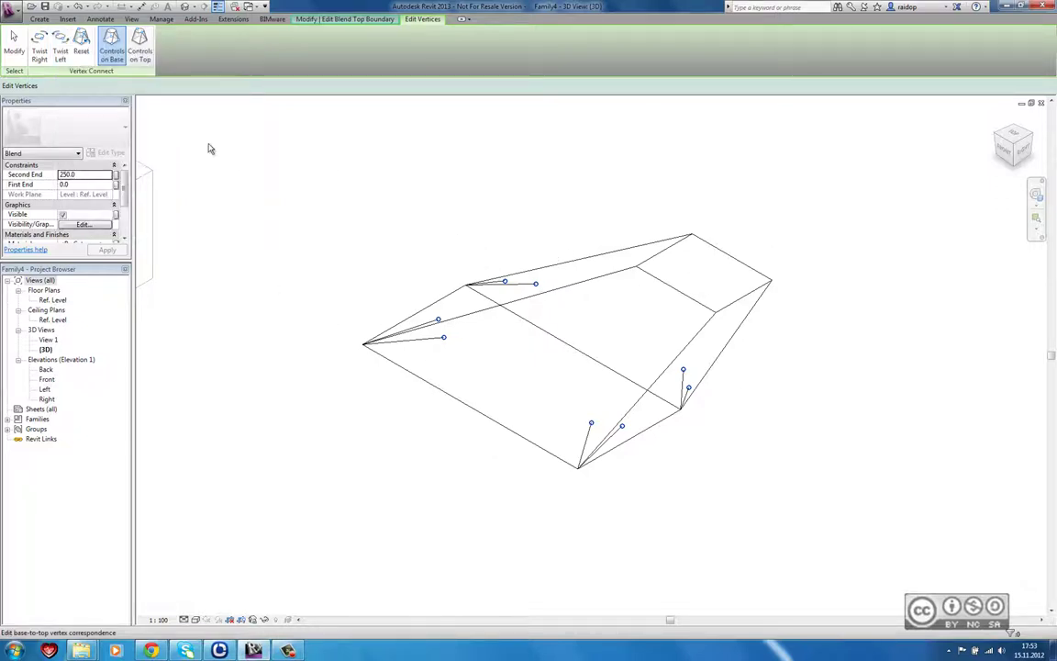
{"action": "left_click", "coordinate": [40, 44]}
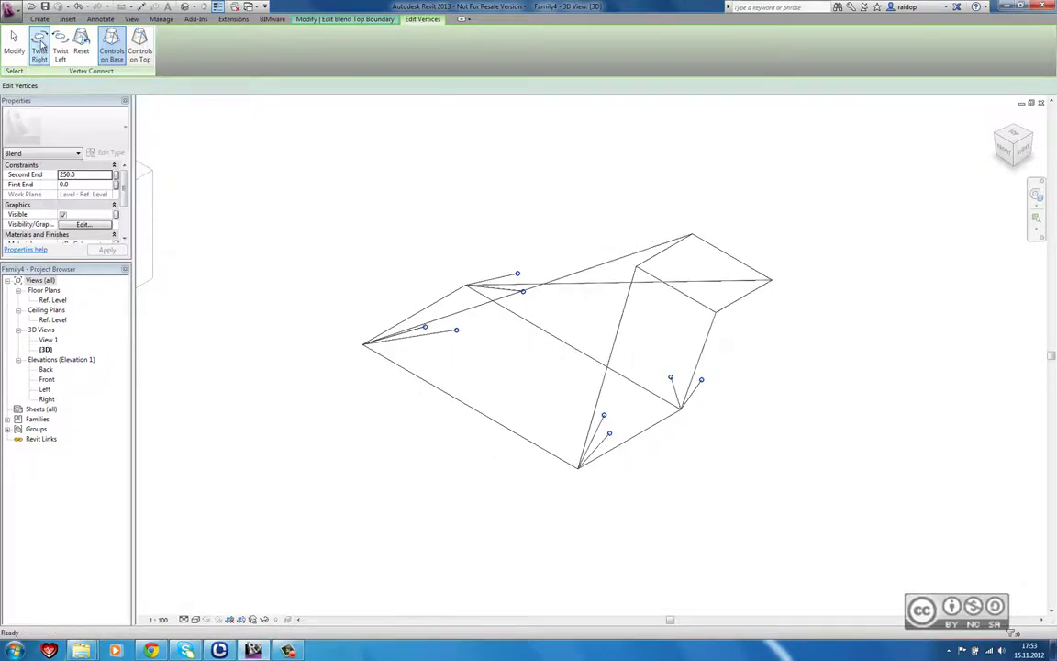
{"action": "left_click", "coordinate": [518, 276]}
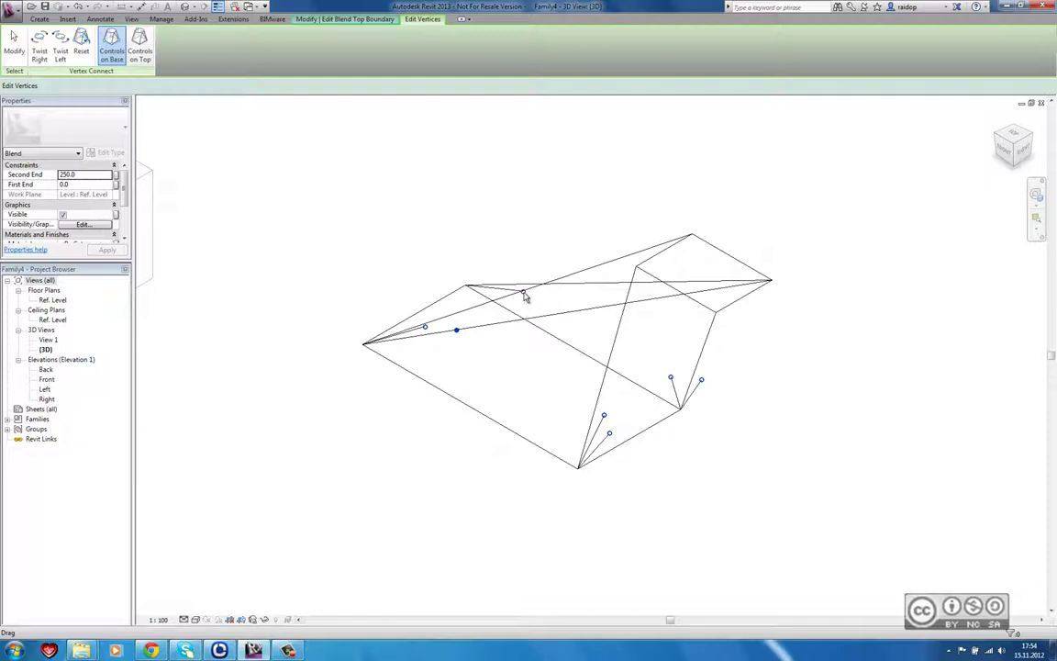
{"action": "left_click", "coordinate": [524, 293]}
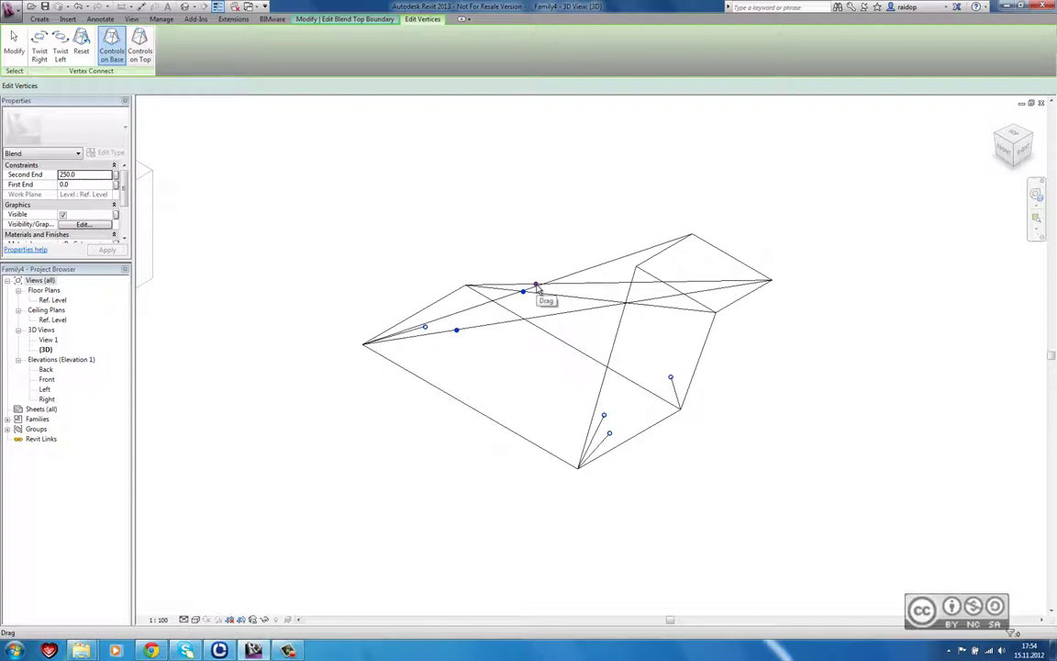
{"action": "left_click", "coordinate": [537, 287]}
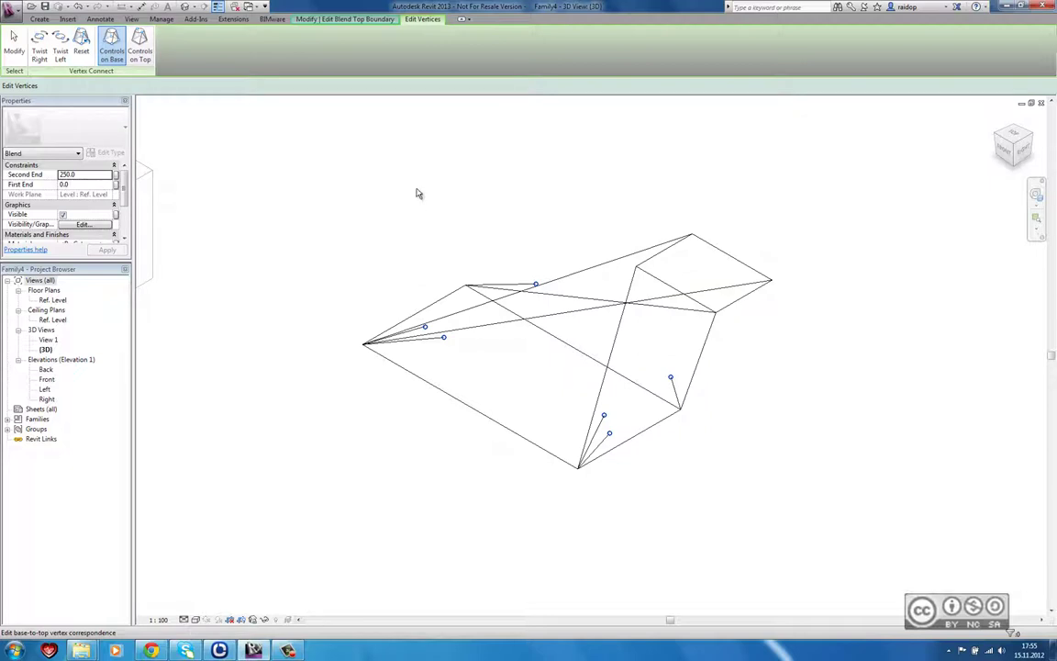
{"action": "left_click", "coordinate": [332, 19]}
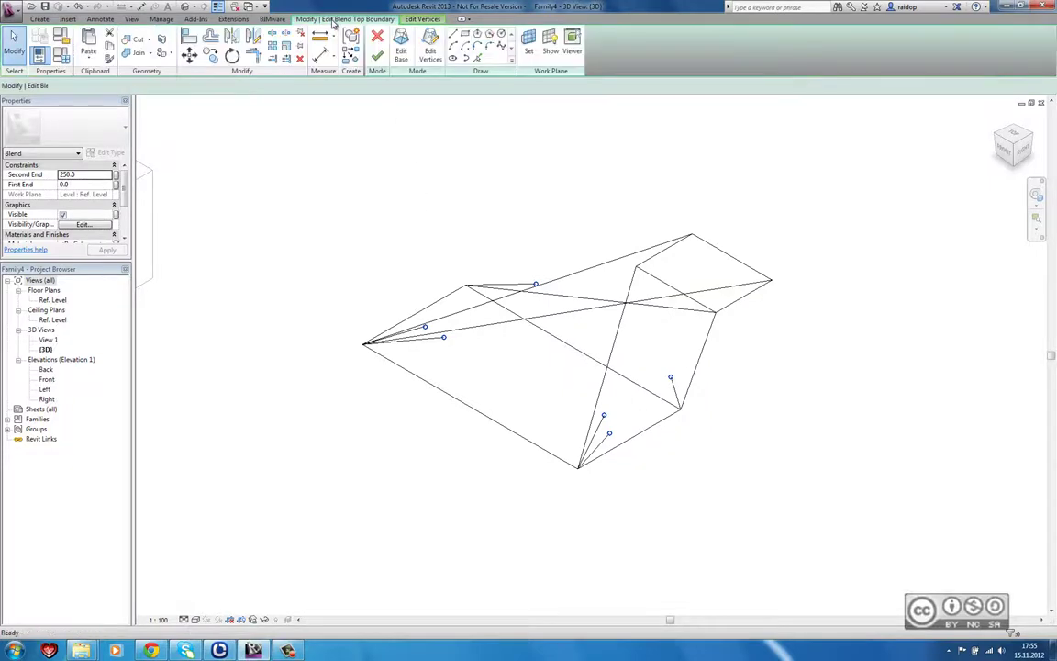
Dismiss the Can't create blend error, reset vertices, apply Twist Left and finish
{"action": "left_click", "coordinate": [377, 59]}
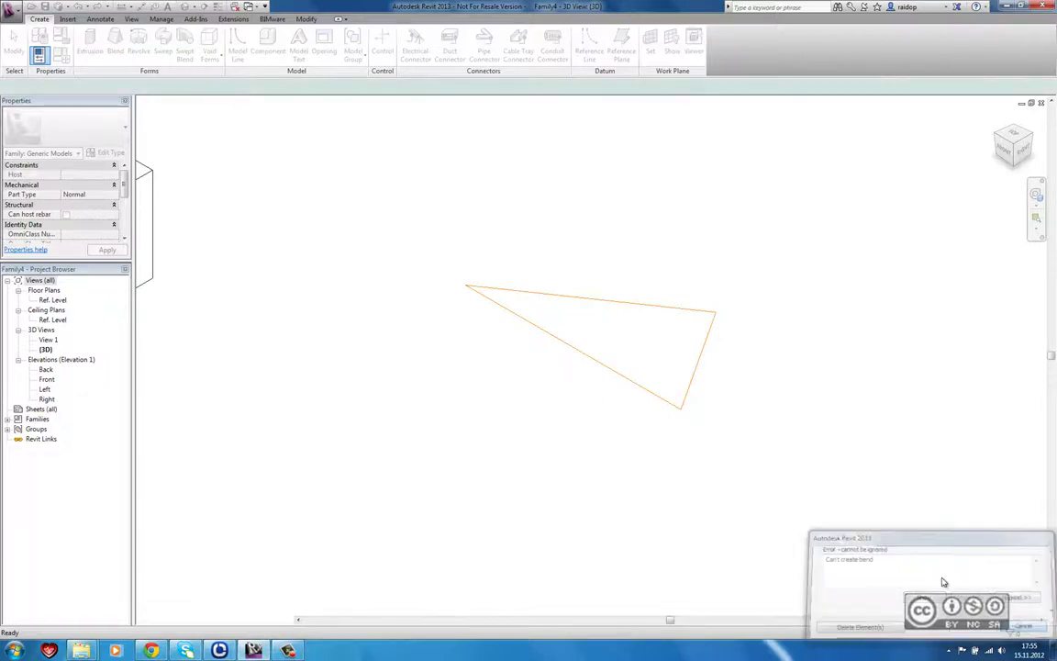
{"action": "left_click", "coordinate": [1025, 627]}
{"action": "left_click", "coordinate": [432, 48]}
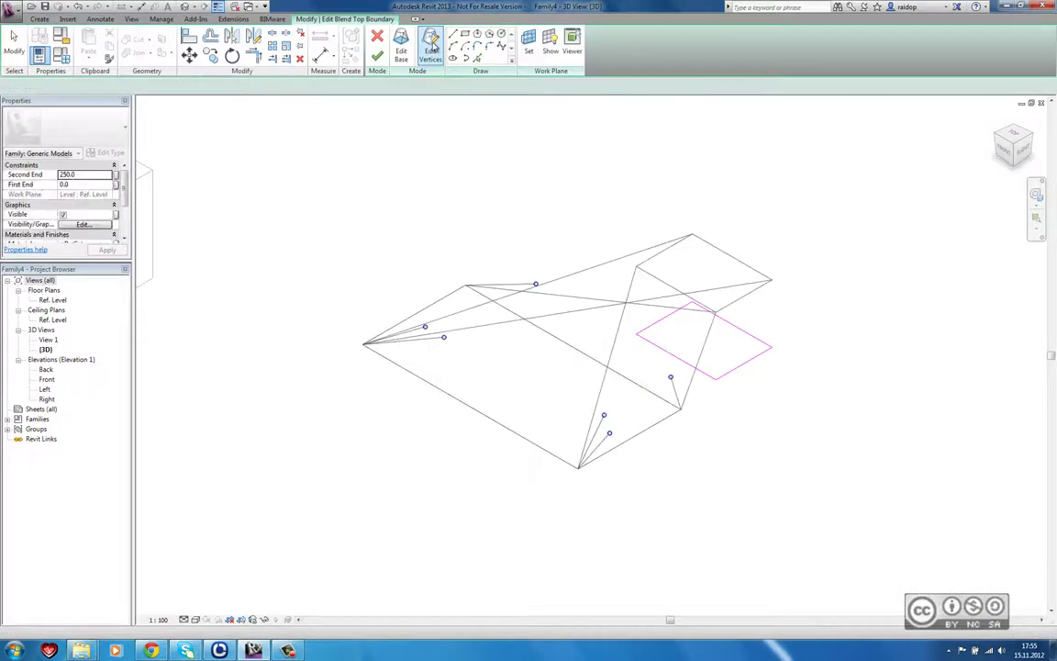
{"action": "left_click", "coordinate": [82, 41]}
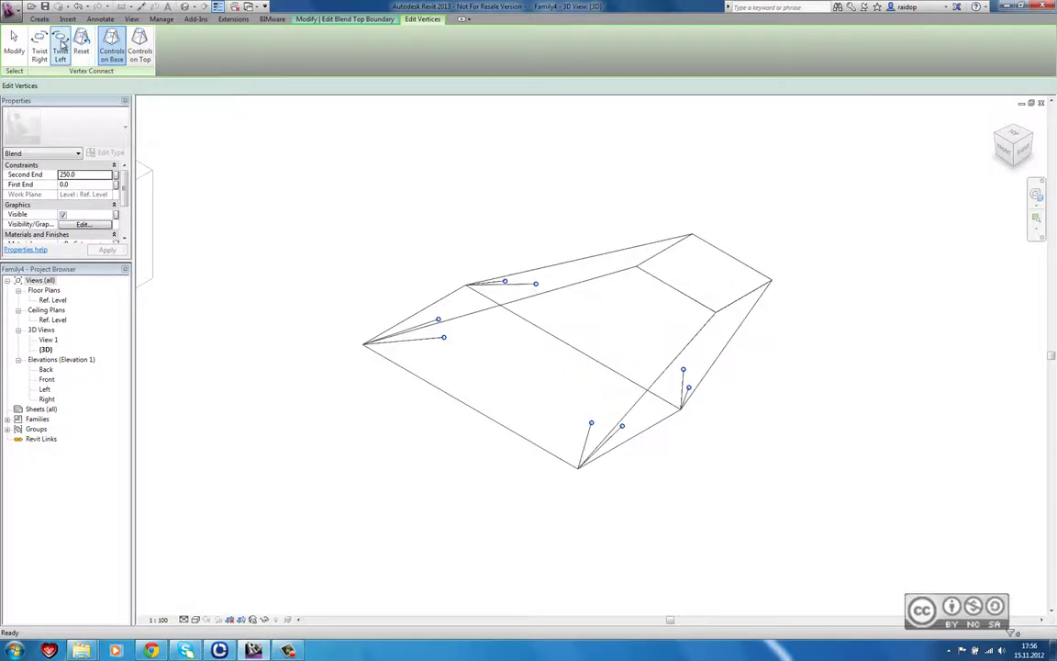
{"action": "left_click", "coordinate": [60, 43]}
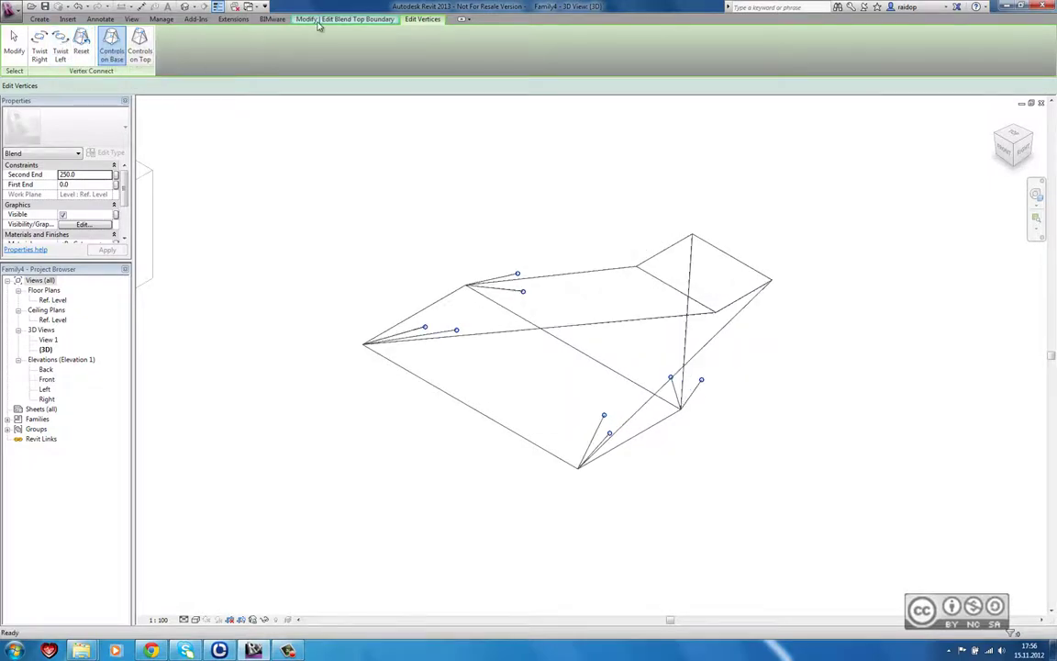
{"action": "left_click", "coordinate": [318, 20]}
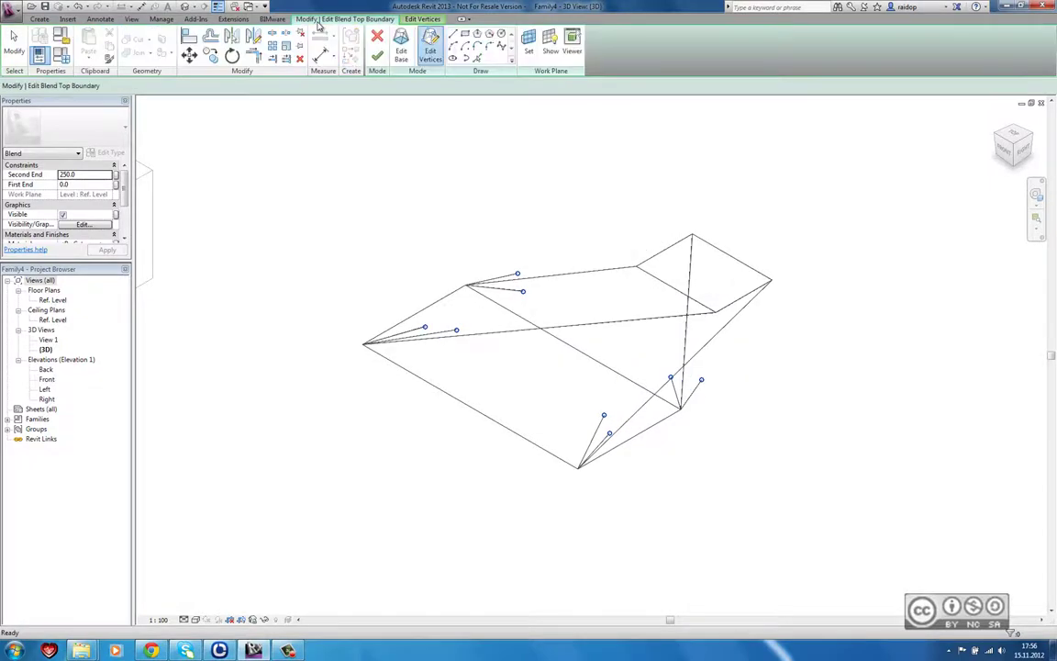
{"action": "left_click", "coordinate": [378, 58]}
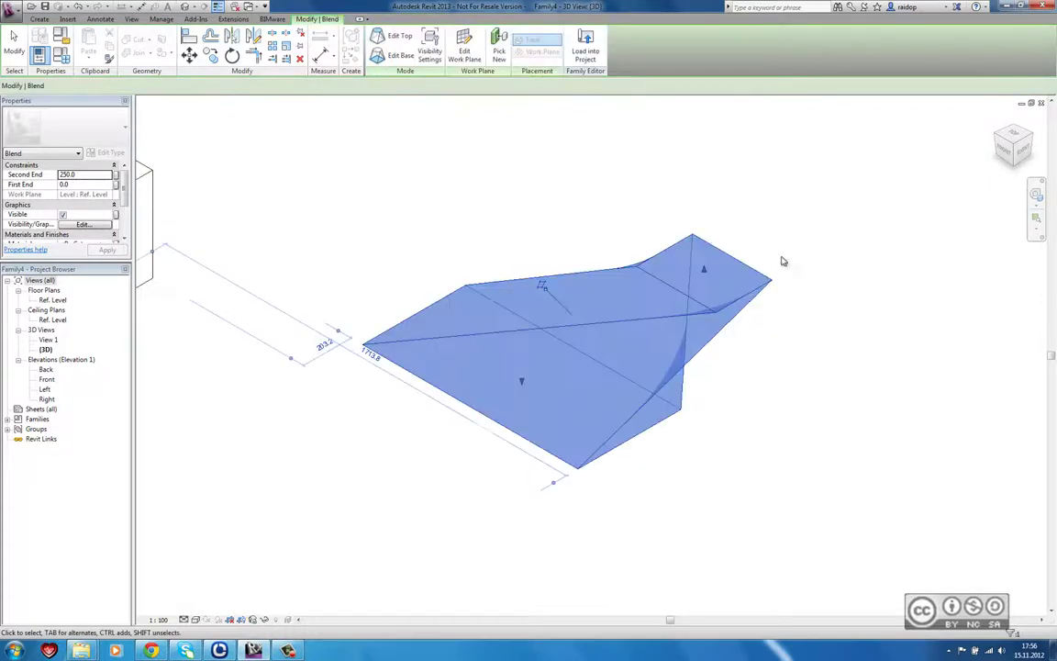
{"action": "left_click", "coordinate": [807, 426]}
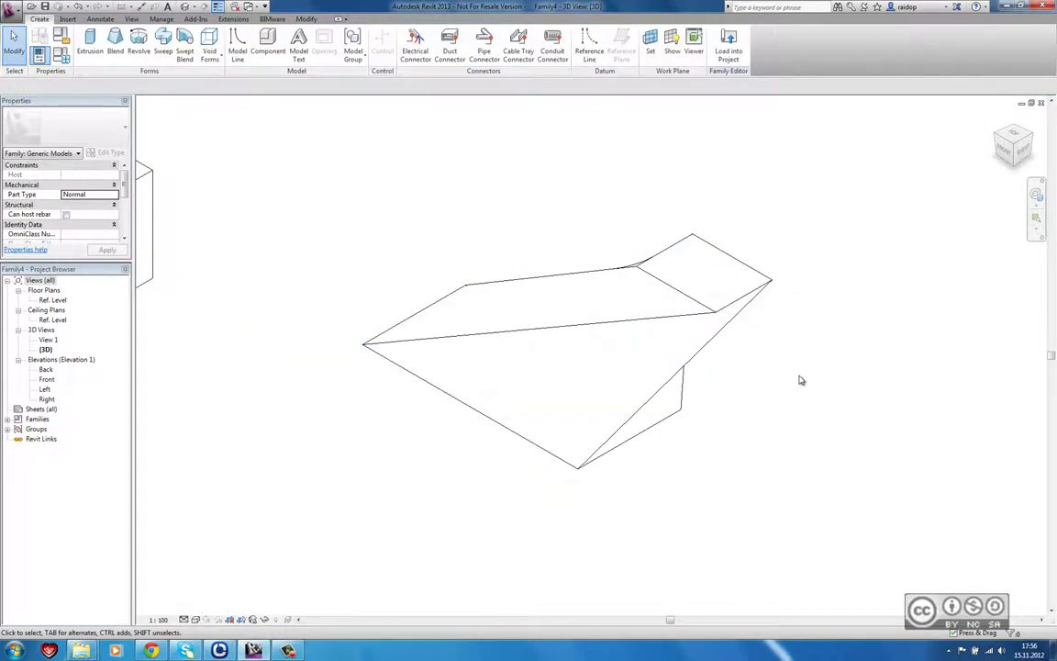
Orbit the twisted blend in 3D, then switch to the Ref. Level floor plan
{"action": "mouse_move", "coordinate": [797, 380]}
{"action": "middle_mouse_down", "text": "shift"}
{"action": "mouse_move", "coordinate": [757, 411]}
{"action": "mouse_move", "coordinate": [689, 335]}
{"action": "mouse_move", "coordinate": [800, 389]}
{"action": "middle_mouse_up", "text": "shift"}
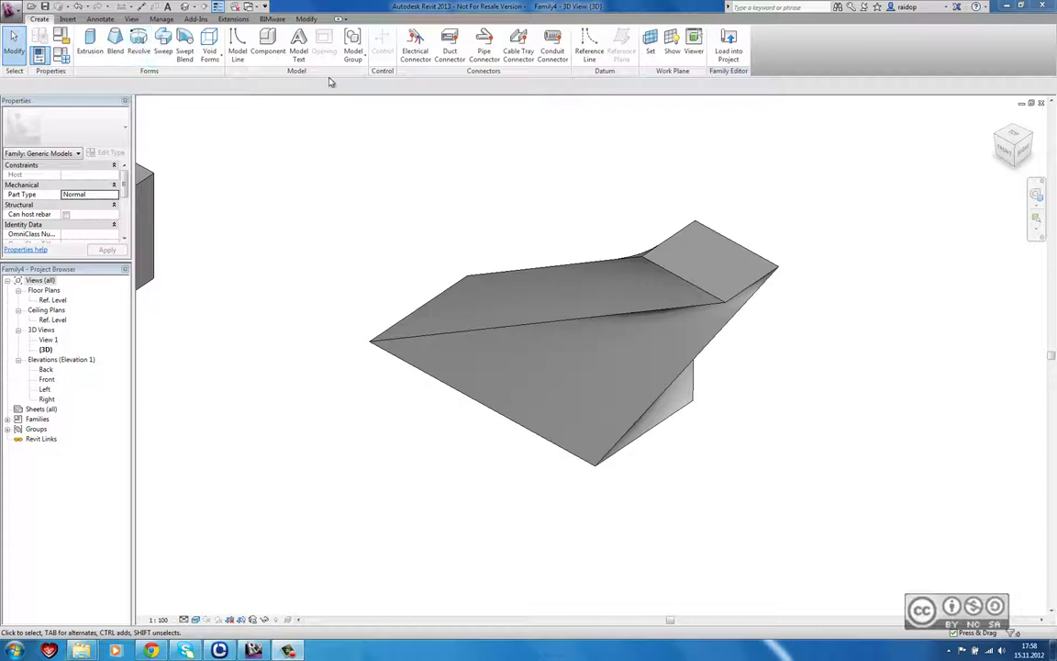
{"action": "key", "text": "ctrl+Tab"}
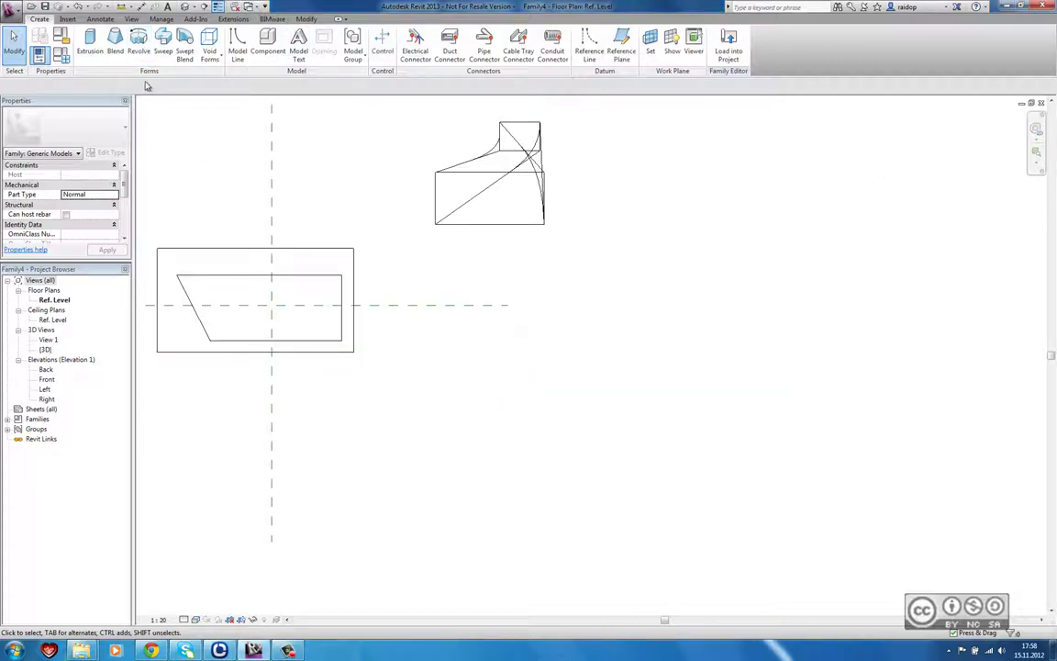
Start a revolve and sketch the L-shaped half of its profile
{"action": "left_click", "coordinate": [137, 41]}
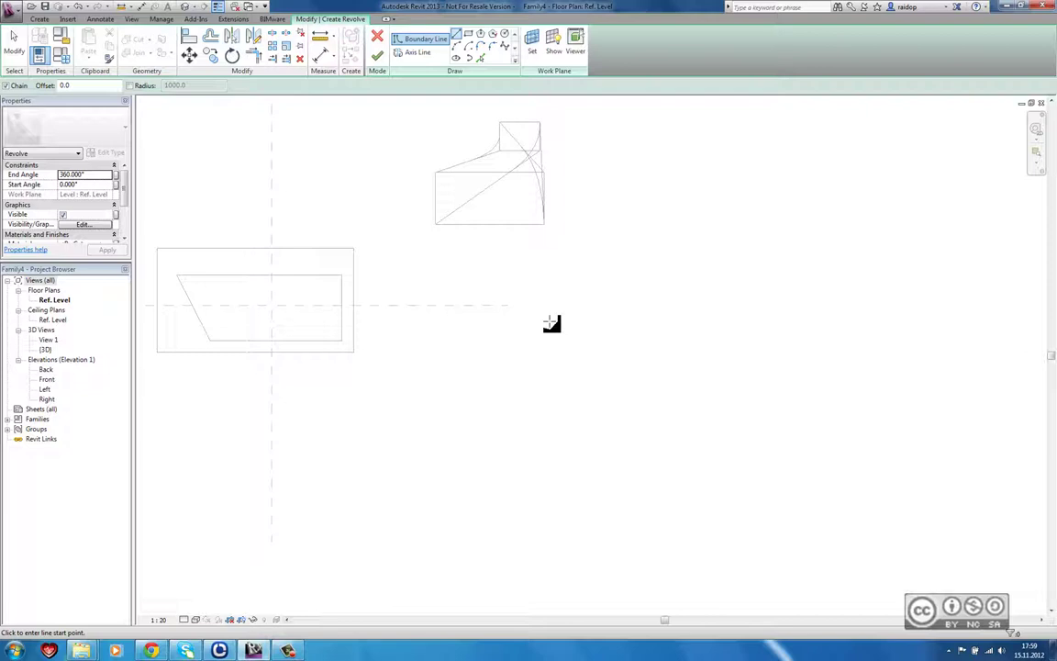
{"action": "left_click", "coordinate": [562, 424]}
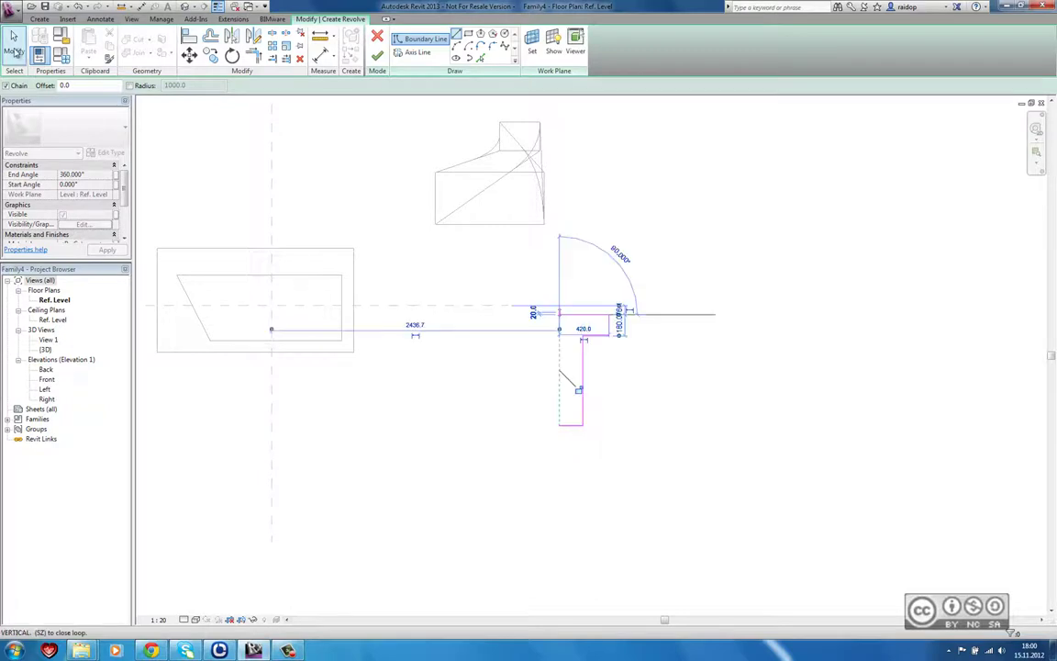
{"action": "left_click", "coordinate": [597, 236]}
{"action": "key", "text": "Escape"}
{"action": "key", "text": "Escape"}
{"action": "key", "text": "Escape"}
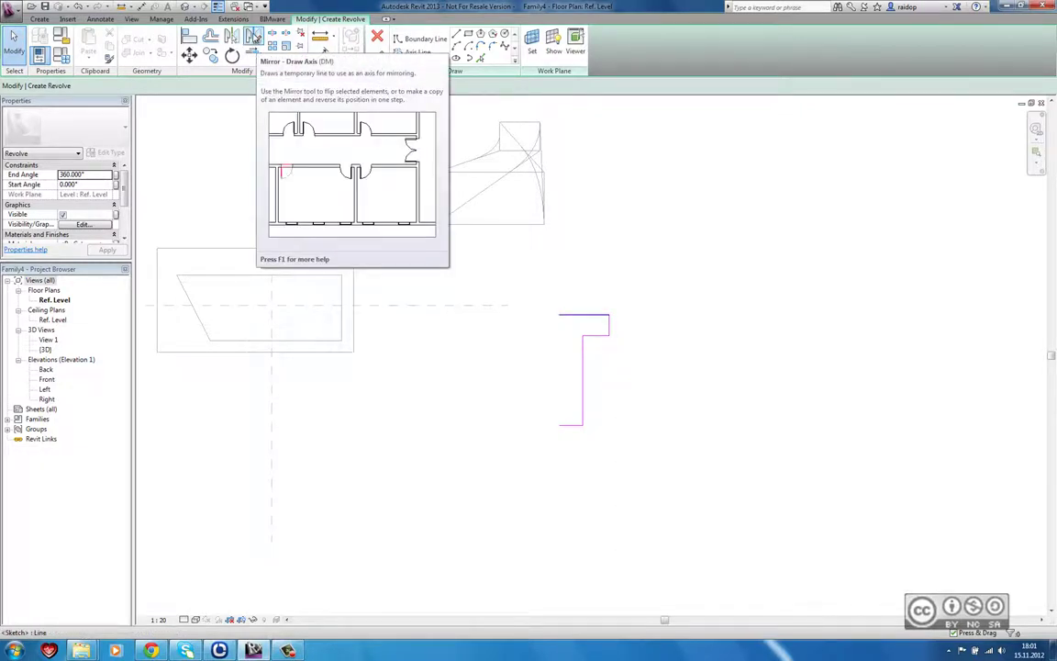
Mirror the L-shaped profile lines about a vertical axis to form a T
{"action": "left_click", "coordinate": [254, 36]}
{"action": "left_click_drag", "start_coordinate": [541, 298], "coordinate": [640, 450]}
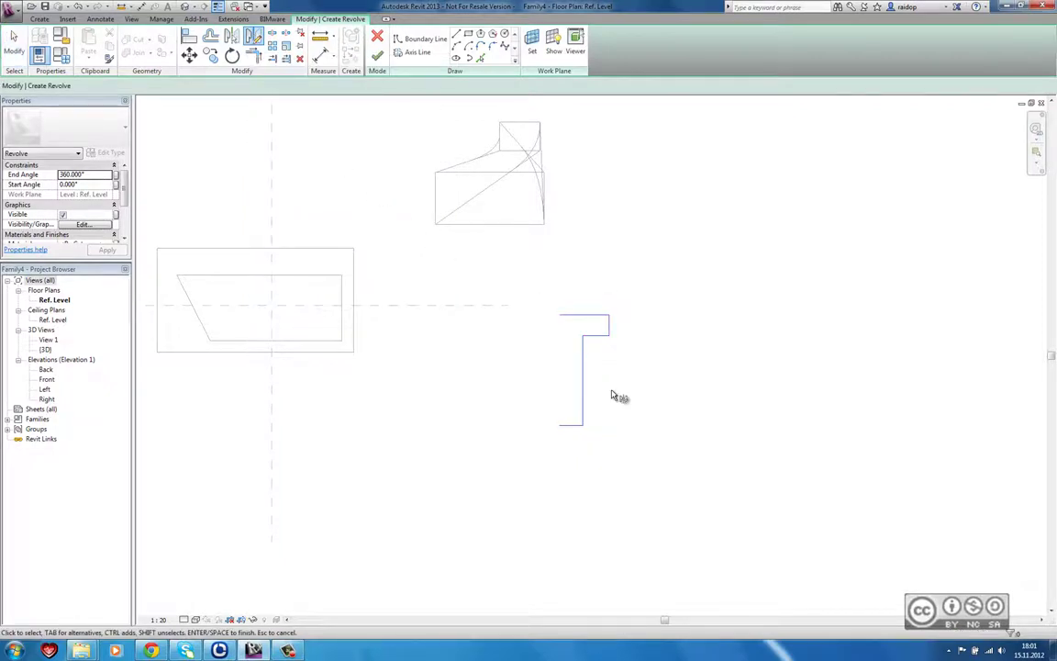
{"action": "key", "text": "Return"}
{"action": "left_click", "coordinate": [560, 425]}
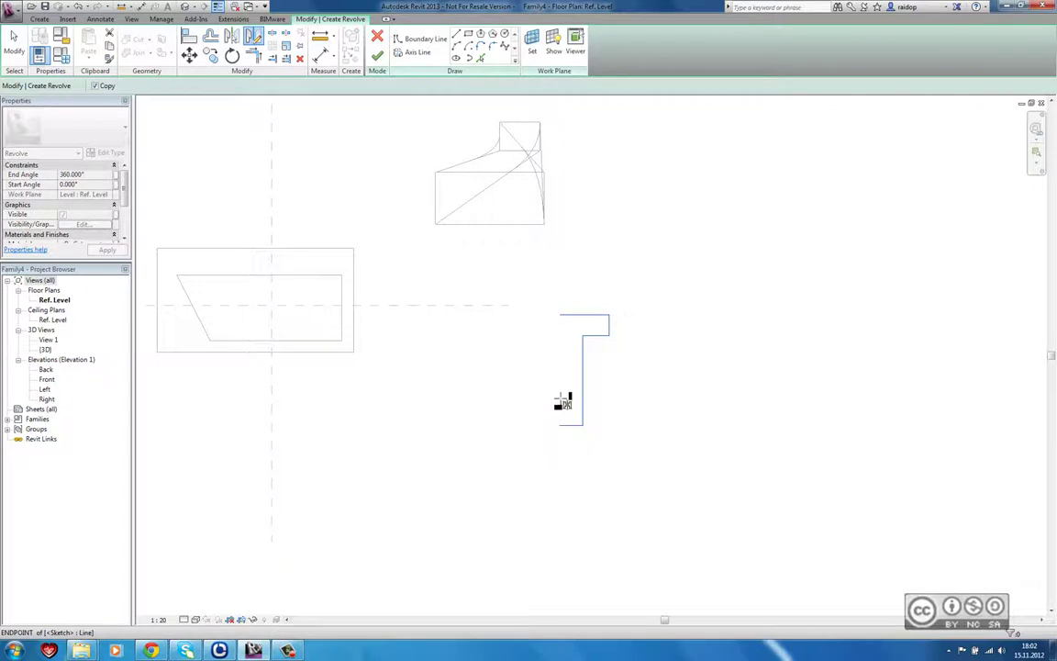
{"action": "left_click", "coordinate": [559, 315]}
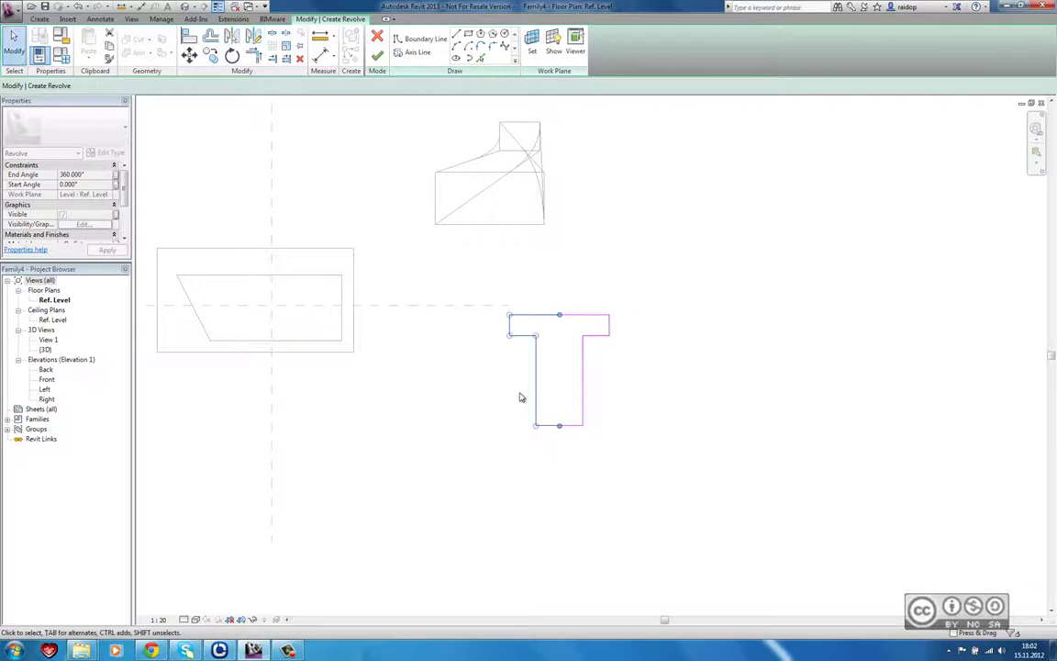
{"action": "left_click", "coordinate": [533, 307]}
Draw a vertical rotation axis line to the right of the T profile
{"action": "scroll", "coordinate": [634, 385], "scroll_direction": "up", "scroll_amount": 2}
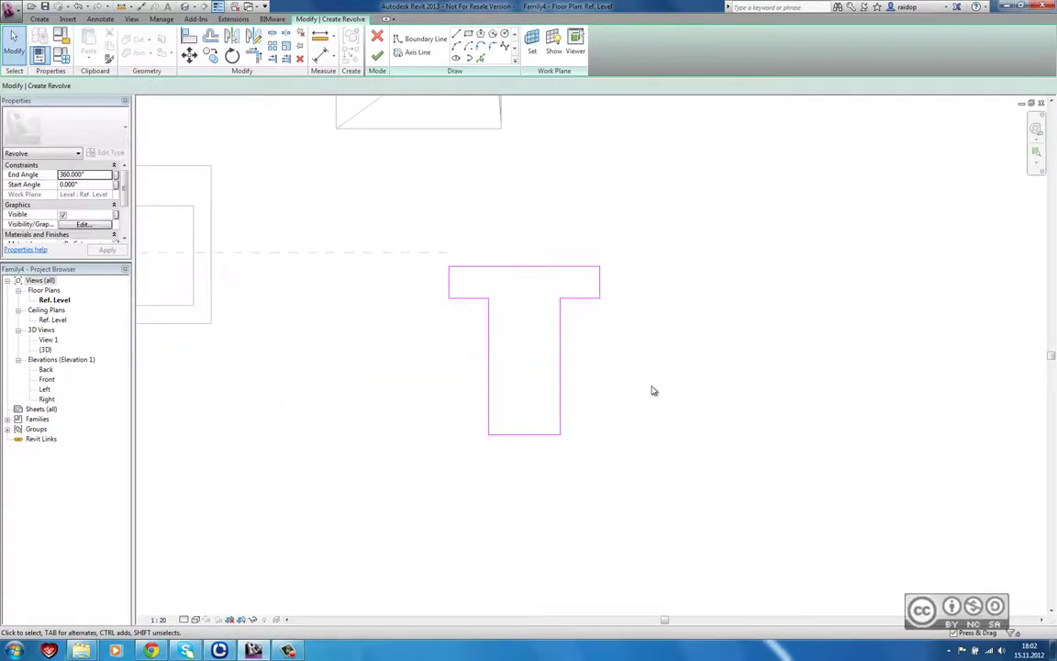
{"action": "left_click", "coordinate": [418, 53]}
{"action": "left_click", "coordinate": [675, 435]}
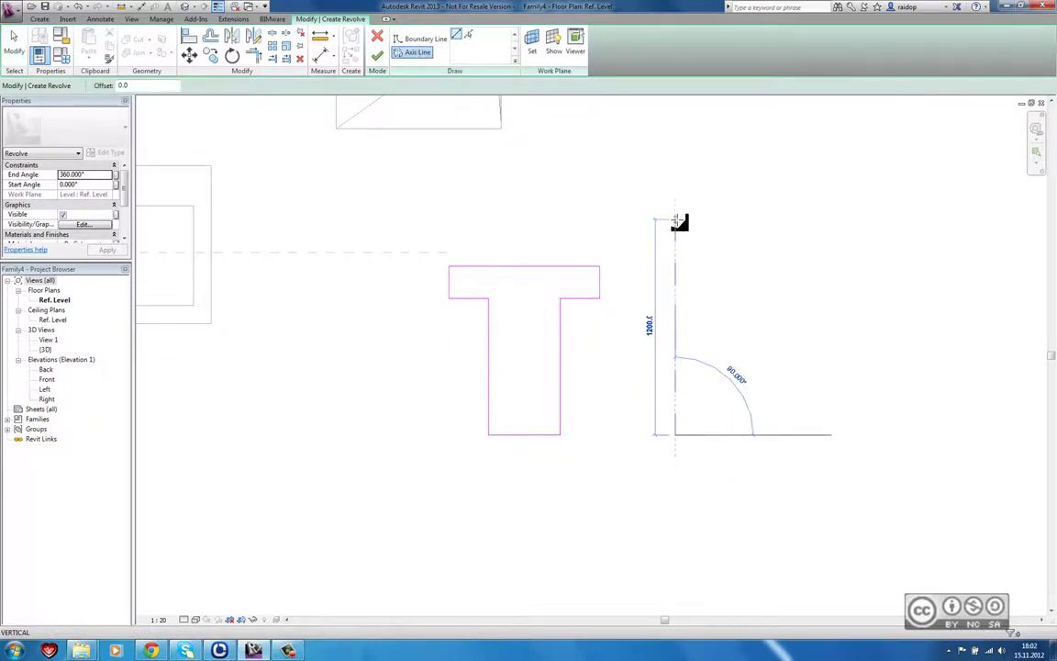
{"action": "left_click", "coordinate": [676, 221]}
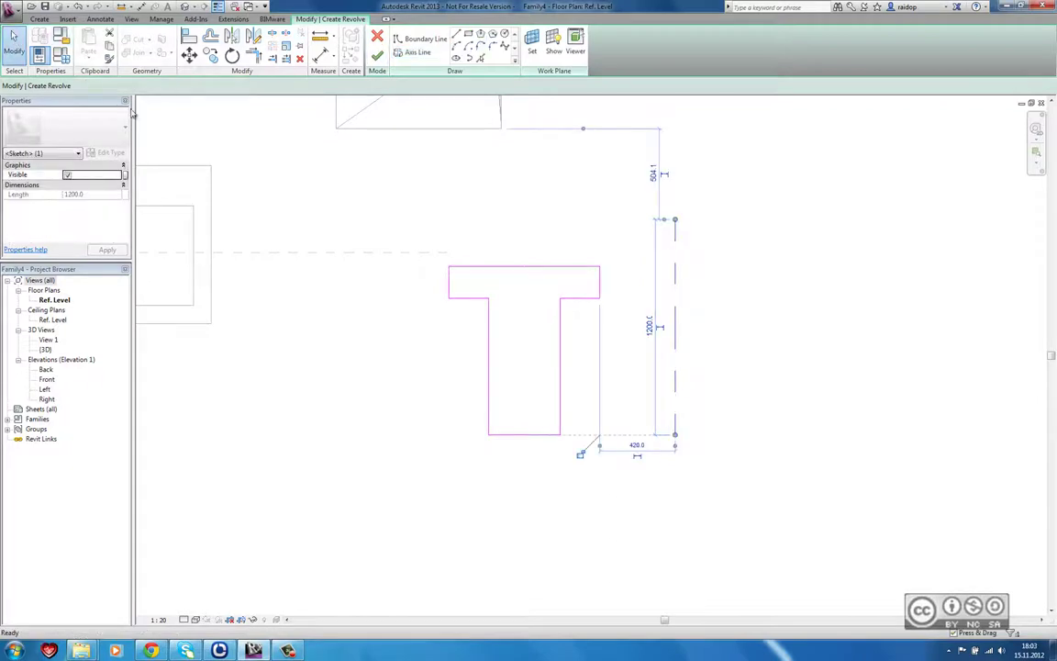
{"action": "left_click", "coordinate": [418, 53]}
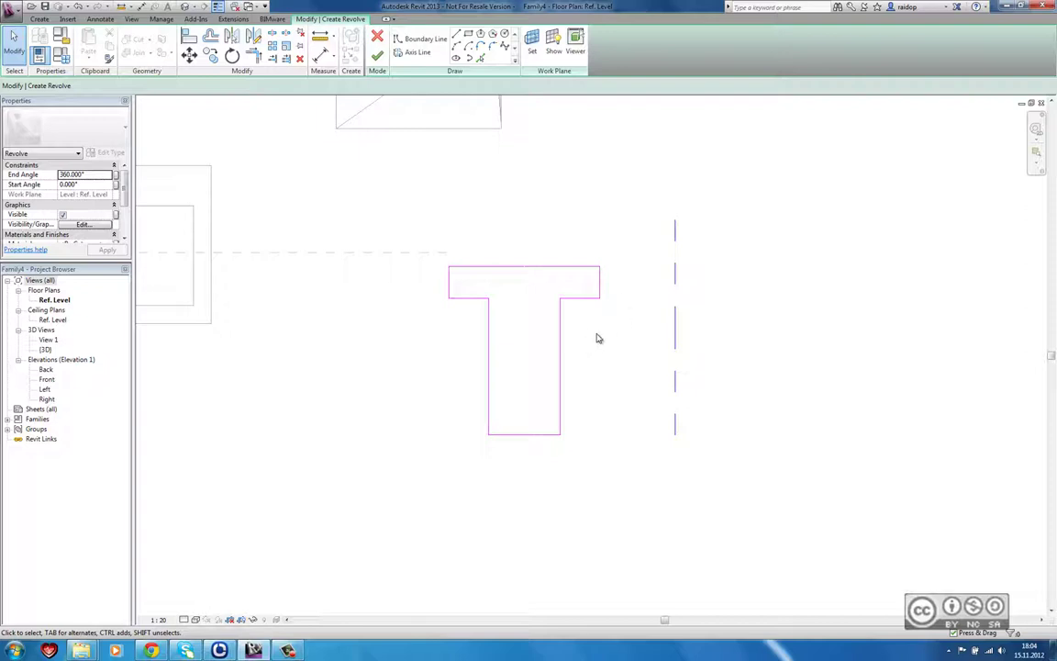
Finish the revolve and orbit the 3D view to inspect the flanged ring
{"action": "left_click", "coordinate": [380, 57]}
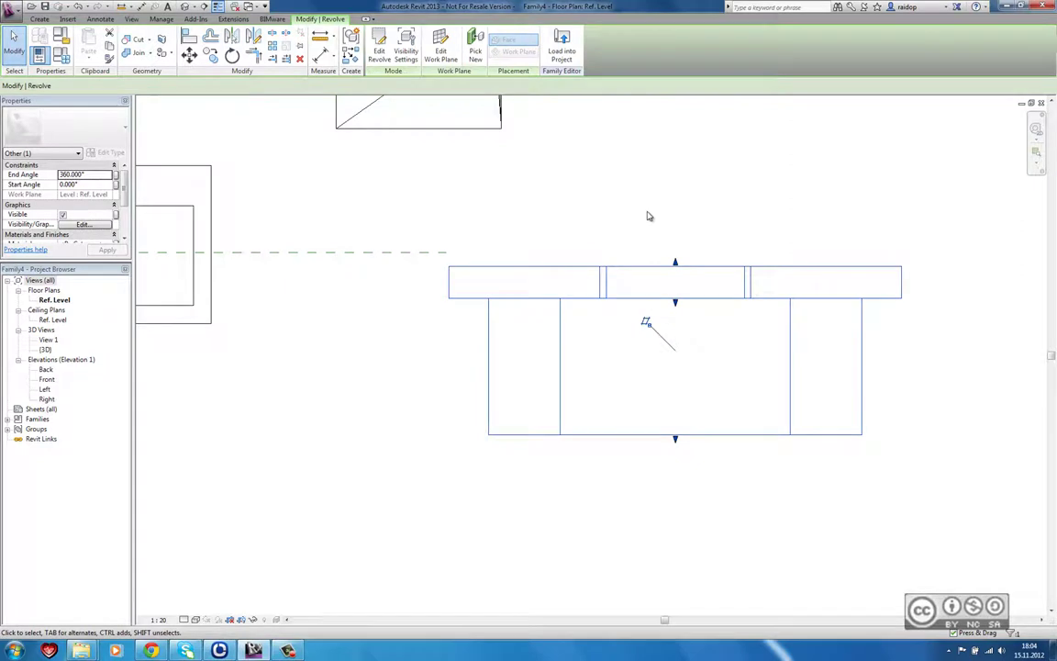
{"action": "left_click", "coordinate": [261, 8]}
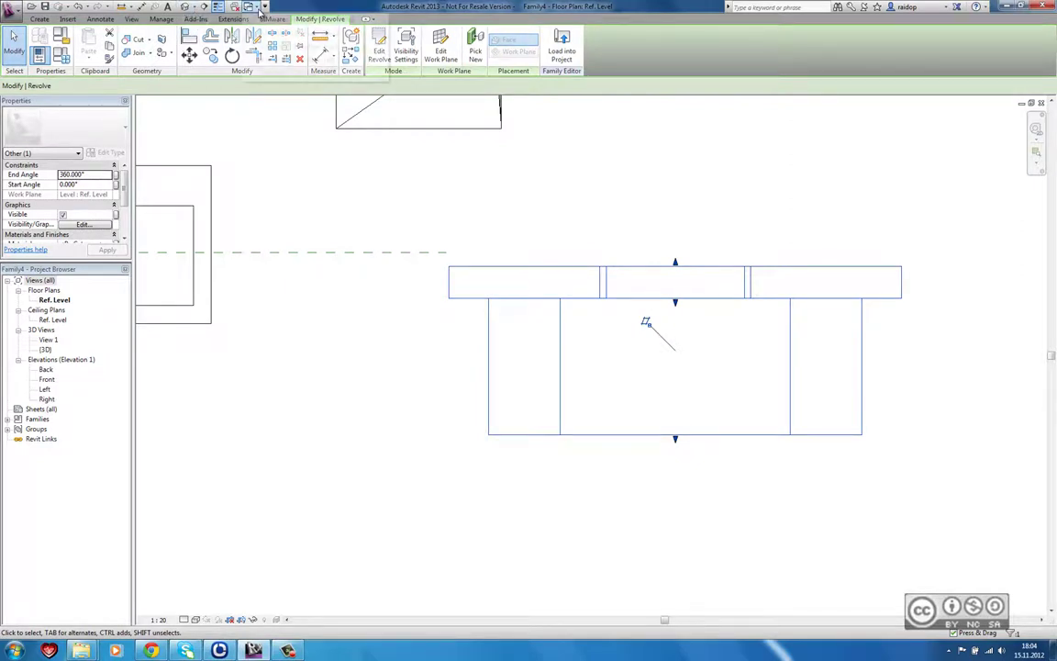
{"action": "middle_click_drag", "start_coordinate": [766, 353], "coordinate": [850, 304], "text": "shift"}
{"action": "left_click", "coordinate": [851, 304]}
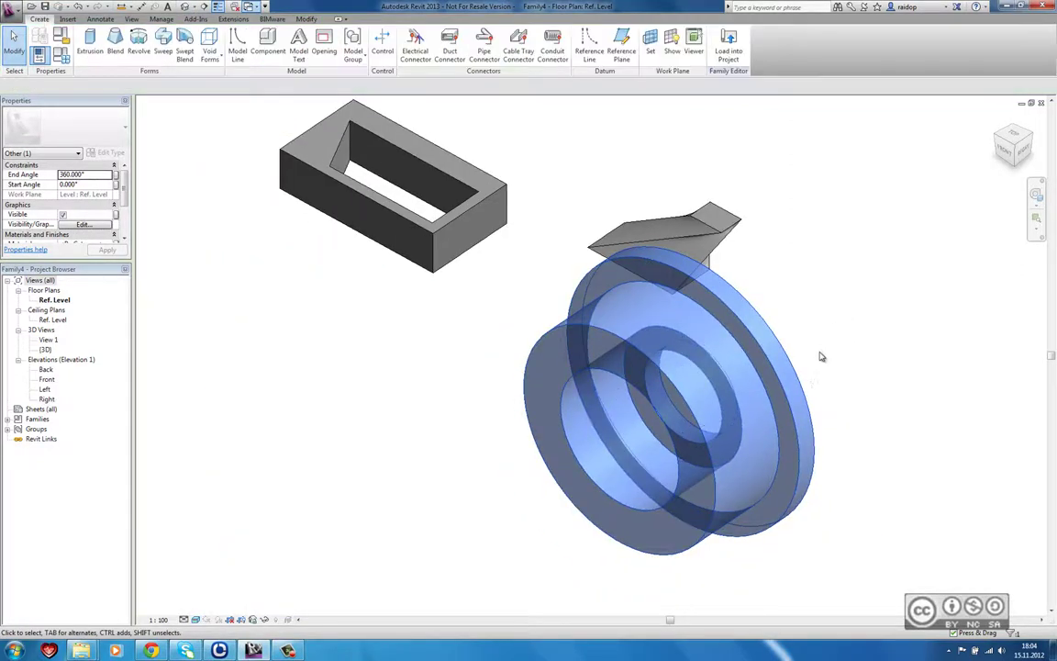
{"action": "mouse_move", "coordinate": [816, 370]}
{"action": "middle_mouse_down", "text": "shift"}
{"action": "mouse_move", "coordinate": [745, 427]}
{"action": "mouse_move", "coordinate": [691, 388]}
{"action": "mouse_move", "coordinate": [486, 317]}
{"action": "mouse_move", "coordinate": [571, 333]}
{"action": "mouse_move", "coordinate": [364, 340]}
{"action": "mouse_move", "coordinate": [294, 184]}
{"action": "middle_mouse_up", "text": "shift"}
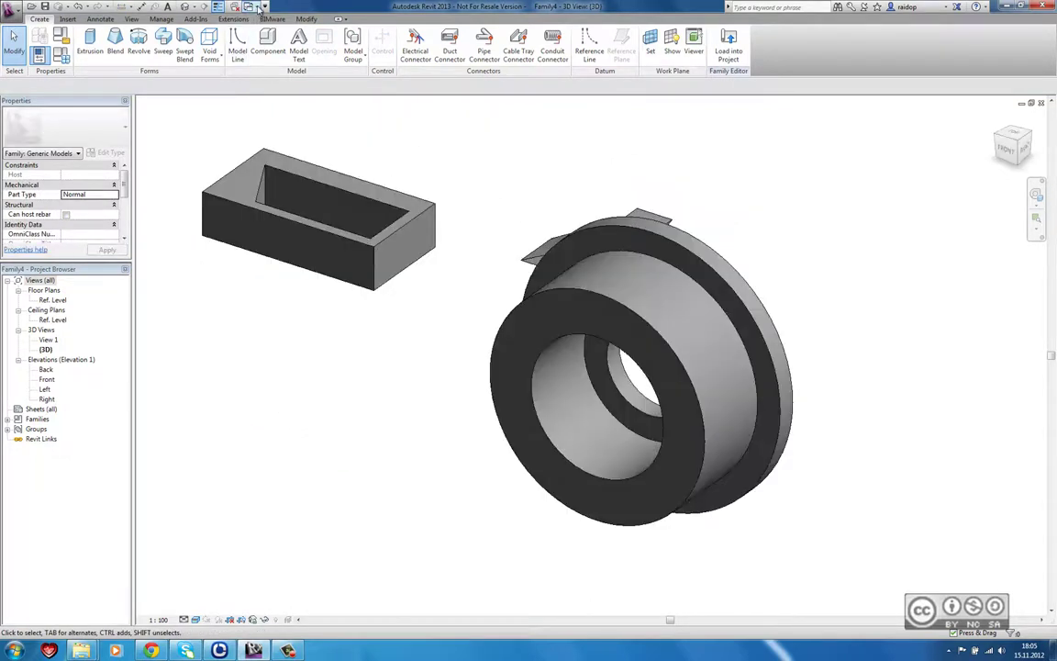
Return to the Ref. Level floor plan and pan the view left
{"action": "left_click", "coordinate": [264, 7]}
{"action": "left_click", "coordinate": [326, 30]}
{"action": "mouse_move", "coordinate": [550, 228]}
{"action": "middle_mouse_down"}
{"action": "mouse_move", "coordinate": [545, 241]}
{"action": "mouse_move", "coordinate": [449, 230]}
{"action": "middle_mouse_up"}
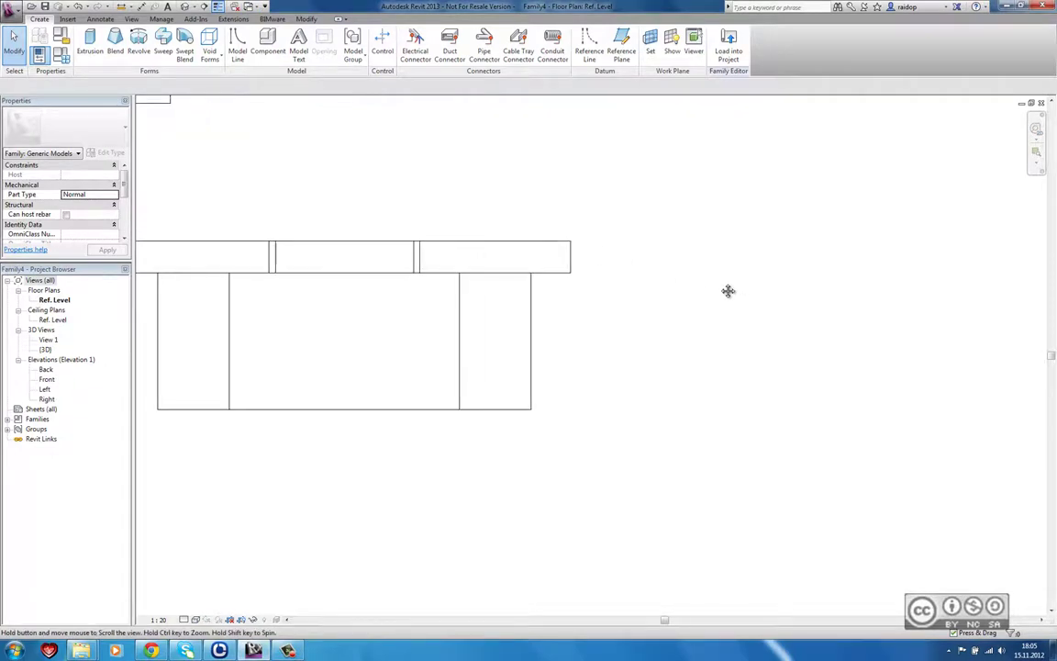
{"action": "middle_click_drag", "start_coordinate": [727, 290], "coordinate": [699, 290]}
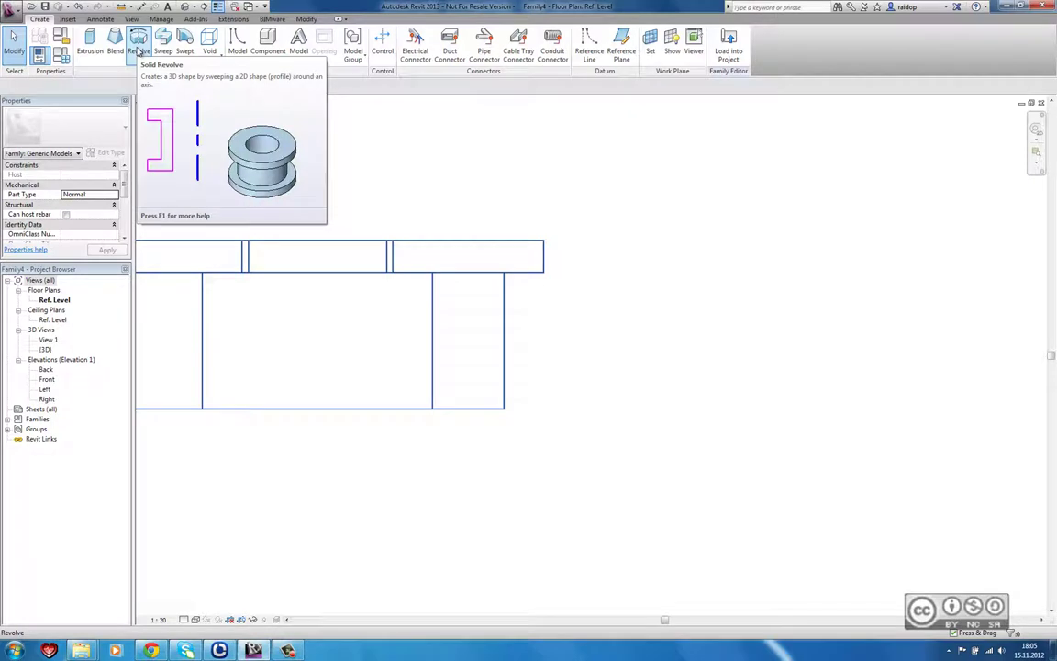
Start a new revolve with a vertical axis and a centre-ends quarter-arc profile
{"action": "left_click", "coordinate": [138, 50]}
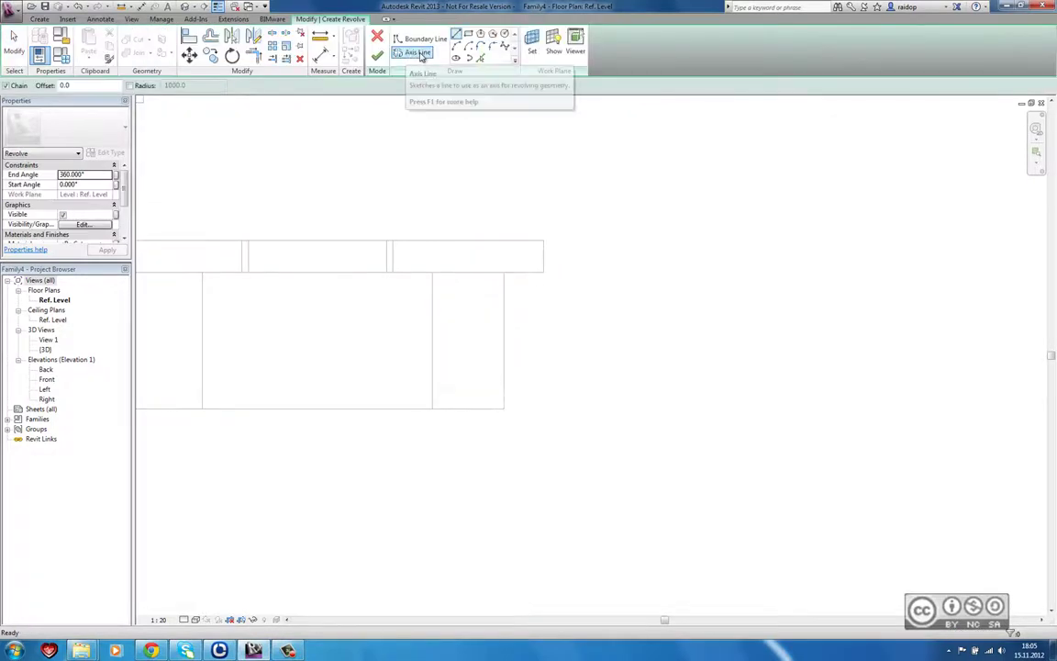
{"action": "left_click", "coordinate": [414, 57]}
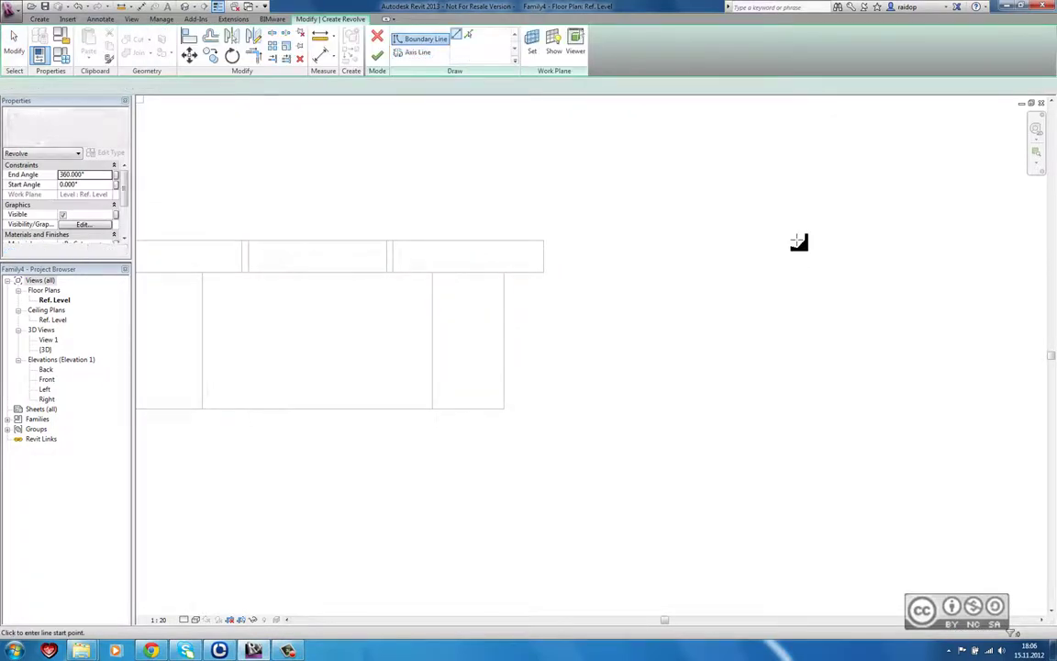
{"action": "left_click", "coordinate": [414, 42]}
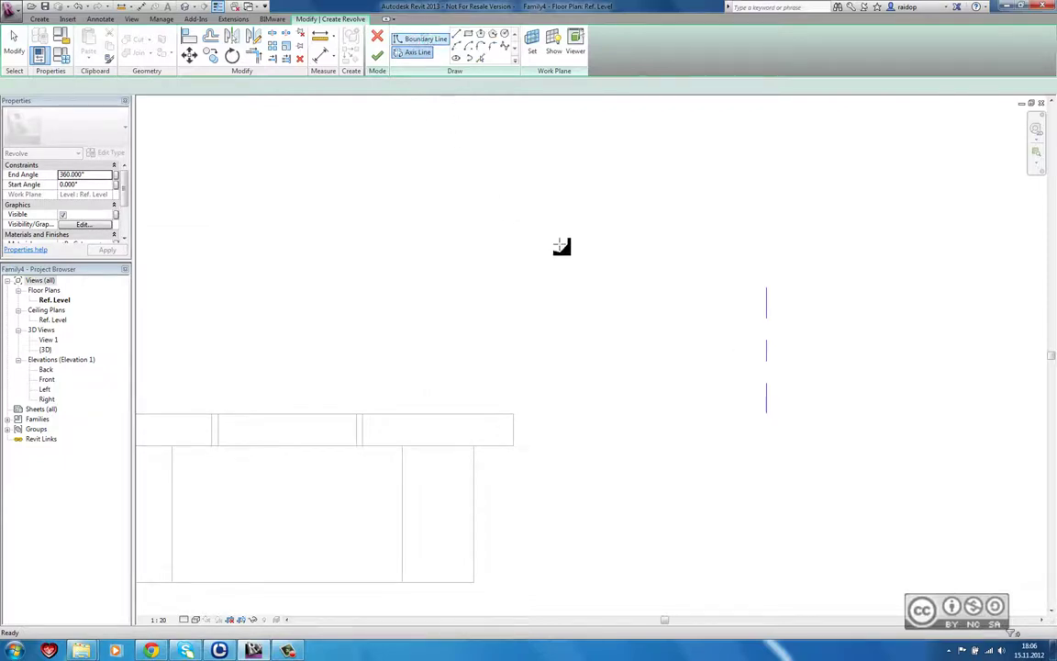
{"action": "left_click", "coordinate": [469, 47]}
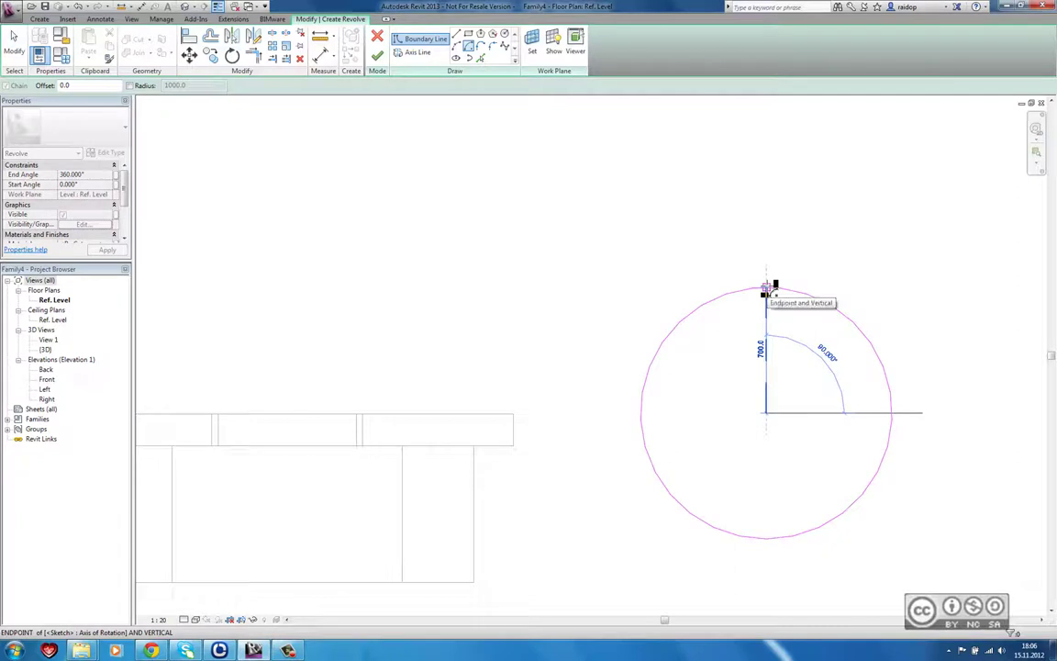
{"action": "left_click", "coordinate": [766, 290]}
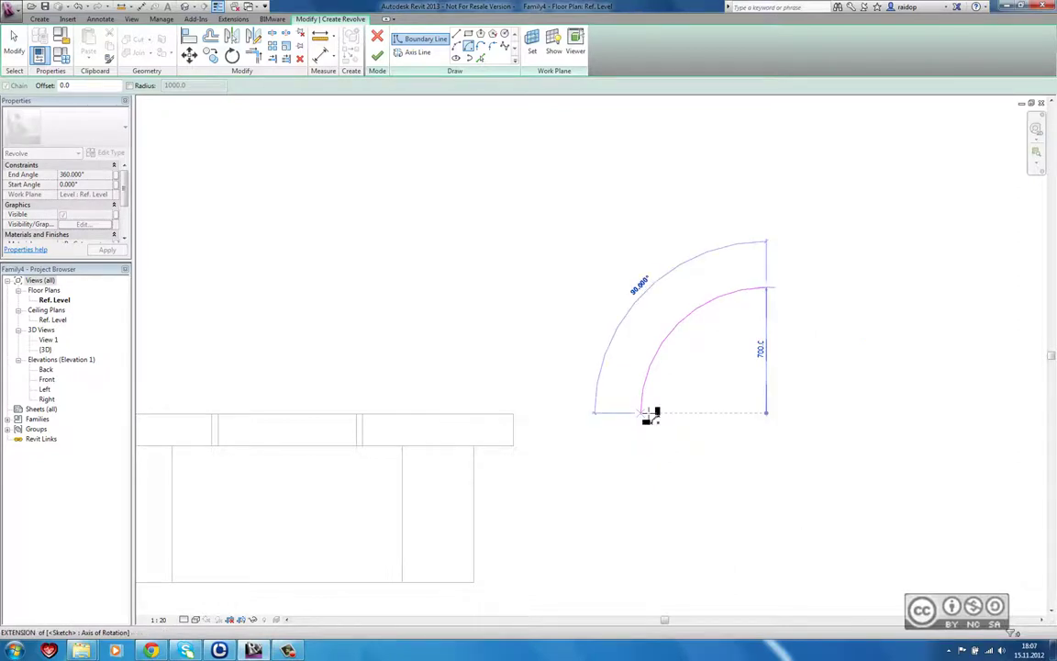
{"action": "left_click", "coordinate": [648, 413]}
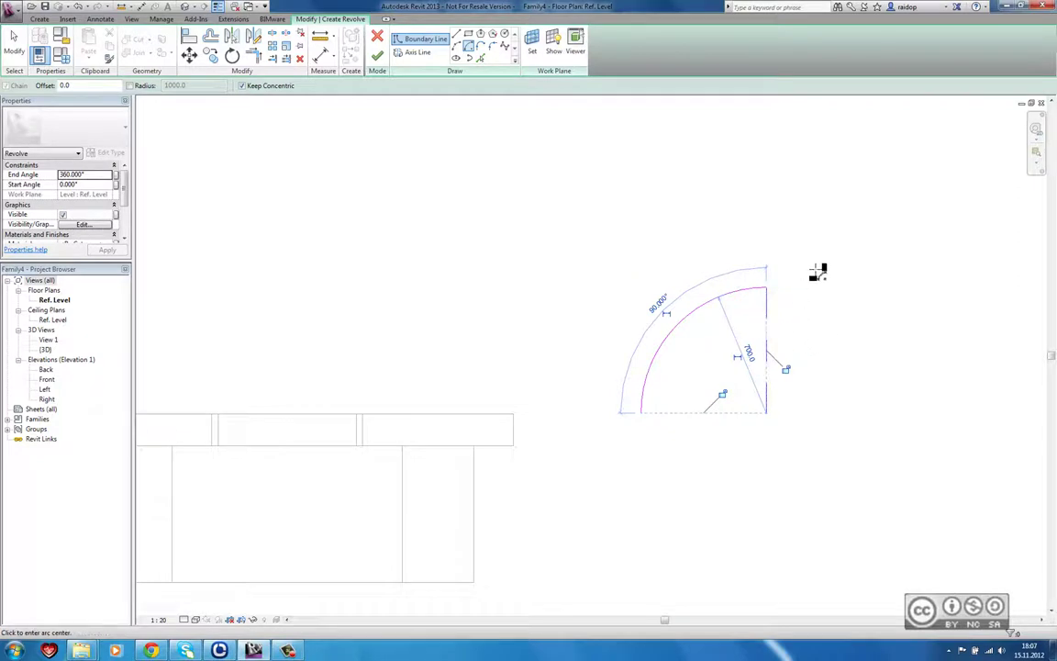
{"action": "left_click", "coordinate": [378, 58]}
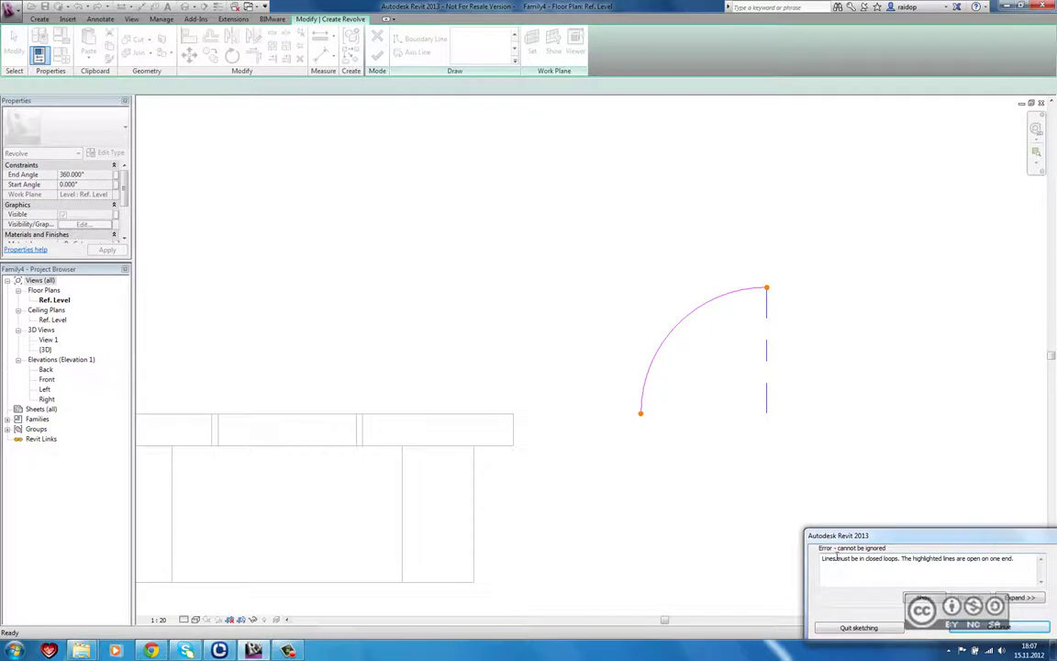
{"action": "key", "text": "Return"}
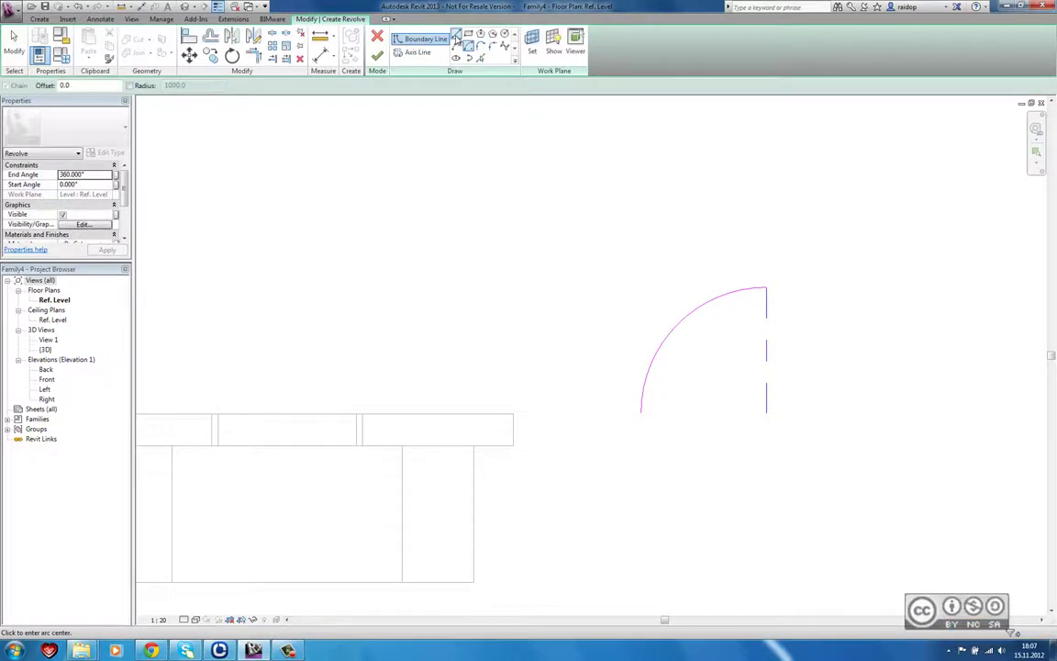
Close the quarter circle with a 700 bottom line and a line to the axis, then finish
{"action": "left_click", "coordinate": [456, 37]}
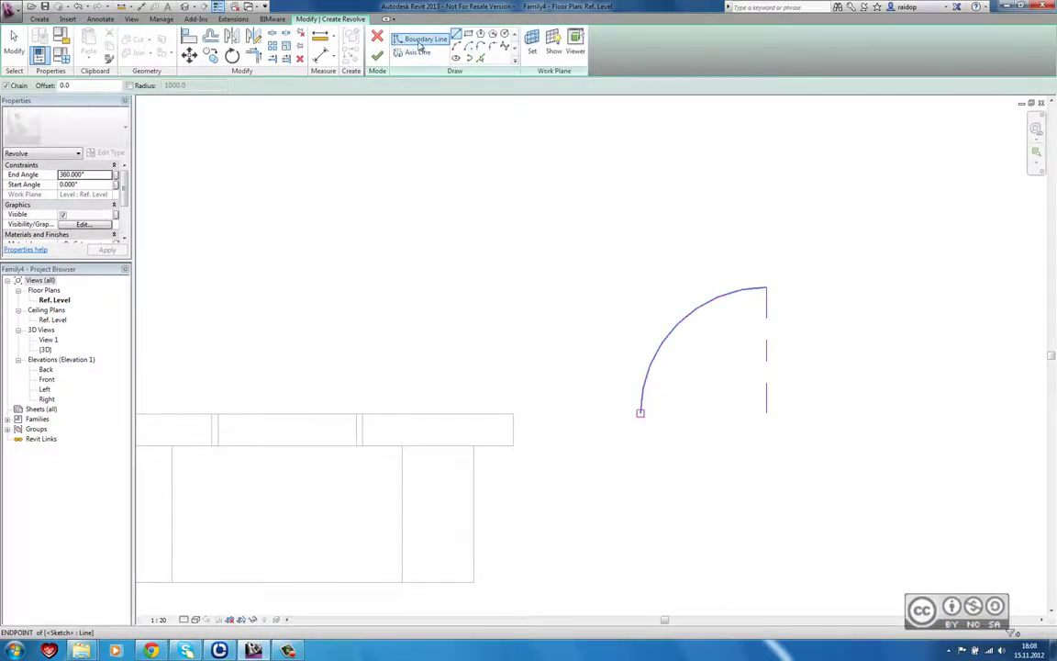
{"action": "left_click", "coordinate": [639, 412]}
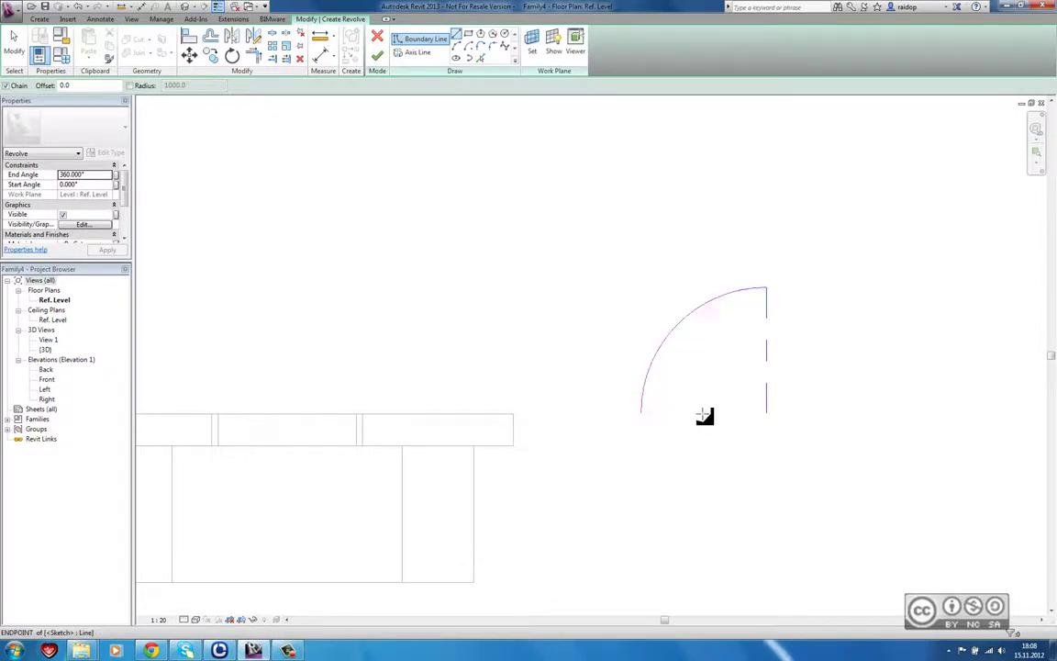
{"action": "left_click", "coordinate": [767, 413]}
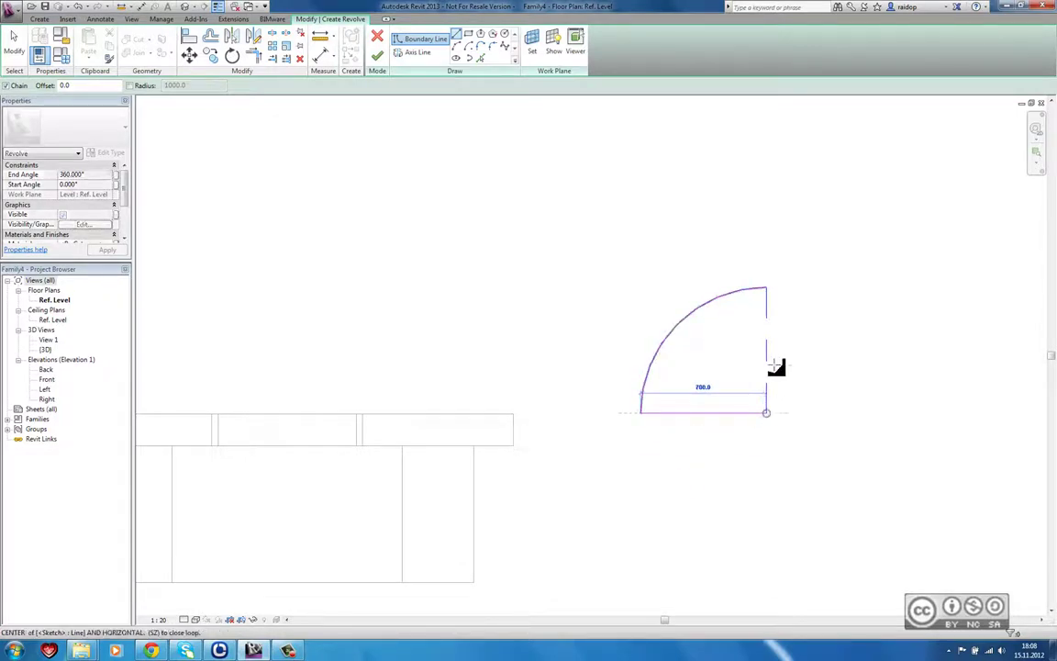
{"action": "left_click", "coordinate": [767, 290]}
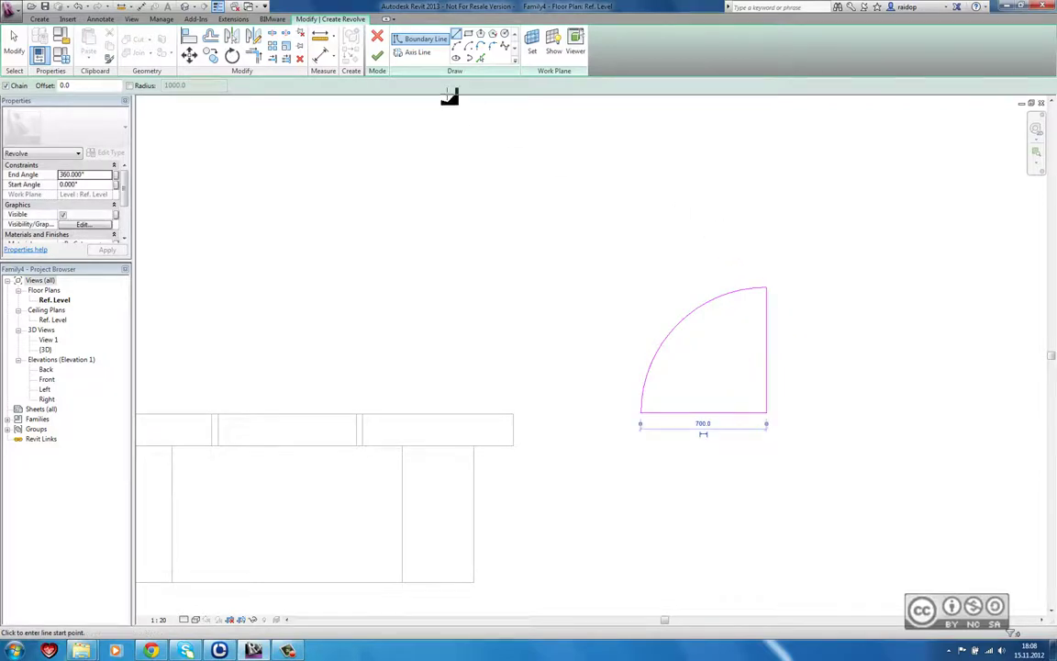
{"action": "left_click", "coordinate": [378, 59]}
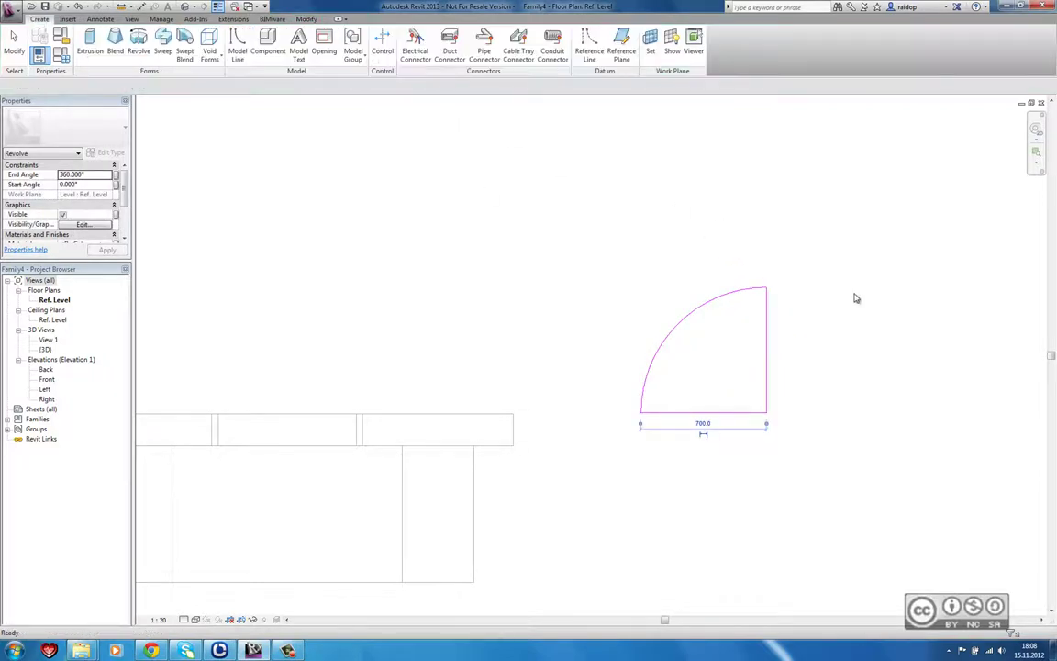
{"action": "left_click", "coordinate": [248, 7]}
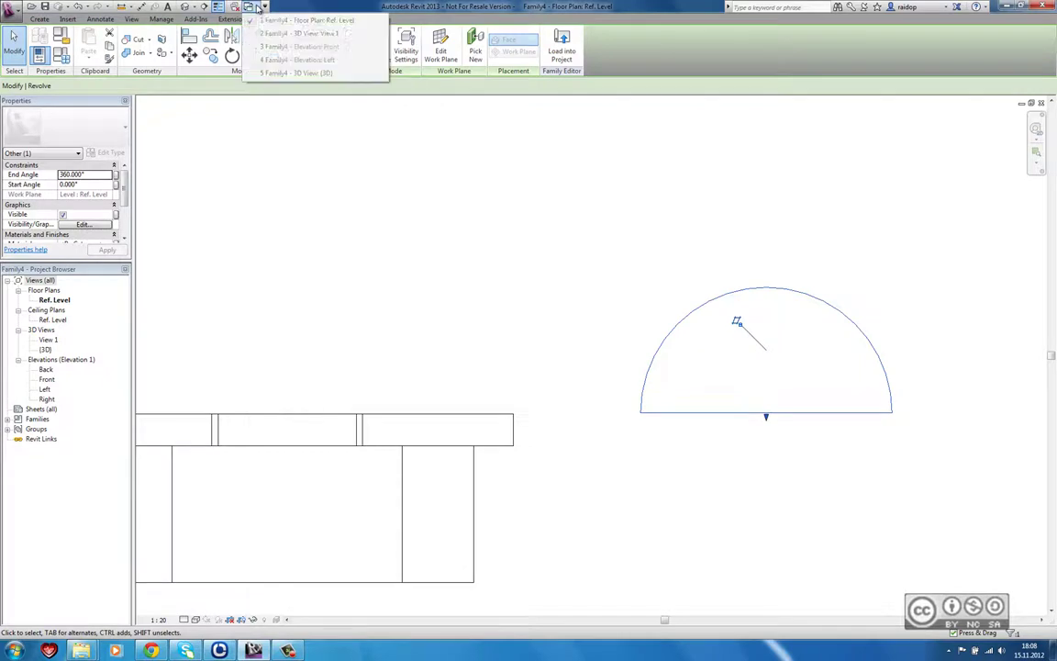
In the 3D view, set the dome revolve's End Angle to 270°
{"action": "left_click", "coordinate": [292, 73]}
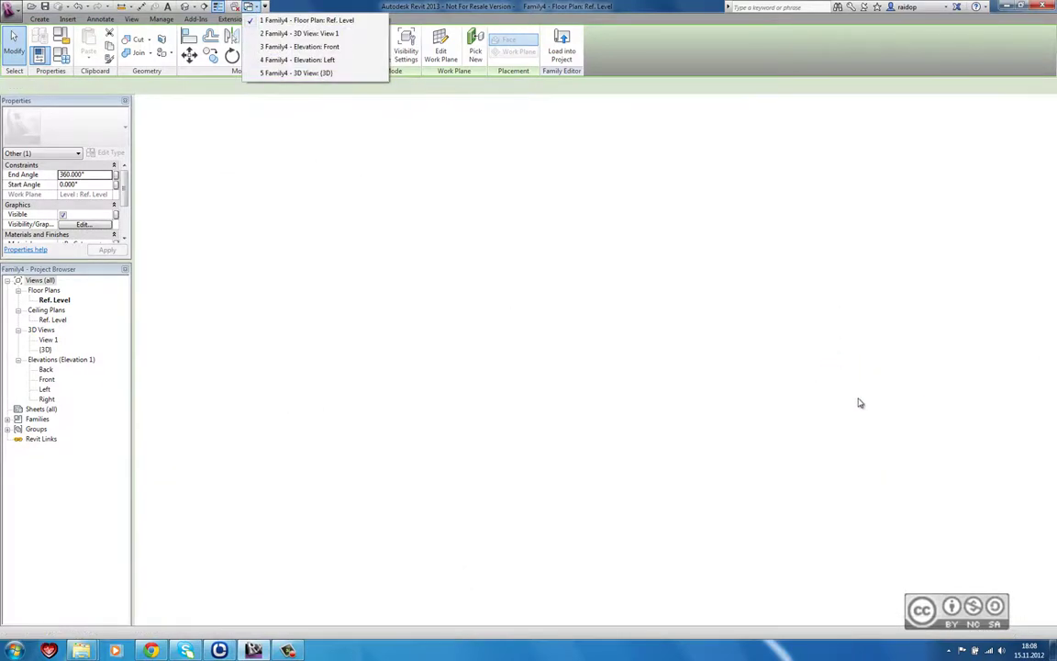
{"action": "mouse_move", "coordinate": [621, 389]}
{"action": "middle_mouse_down", "text": "shift"}
{"action": "mouse_move", "coordinate": [534, 383]}
{"action": "mouse_move", "coordinate": [474, 361]}
{"action": "mouse_move", "coordinate": [413, 314]}
{"action": "middle_mouse_up", "text": "shift"}
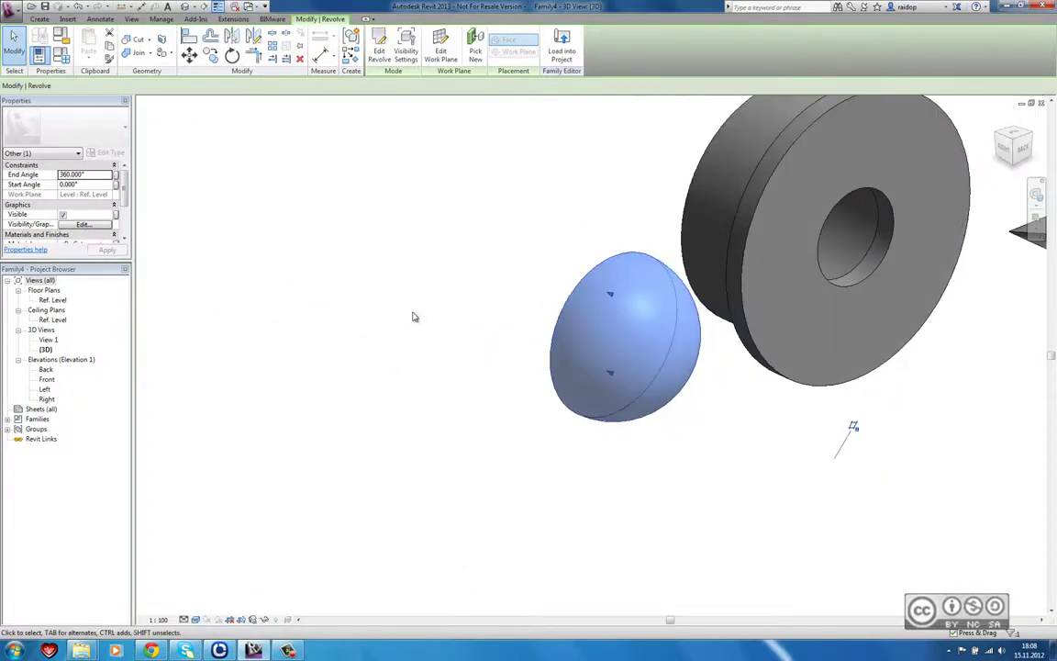
{"action": "left_click_drag", "start_coordinate": [81, 262], "coordinate": [80, 371]}
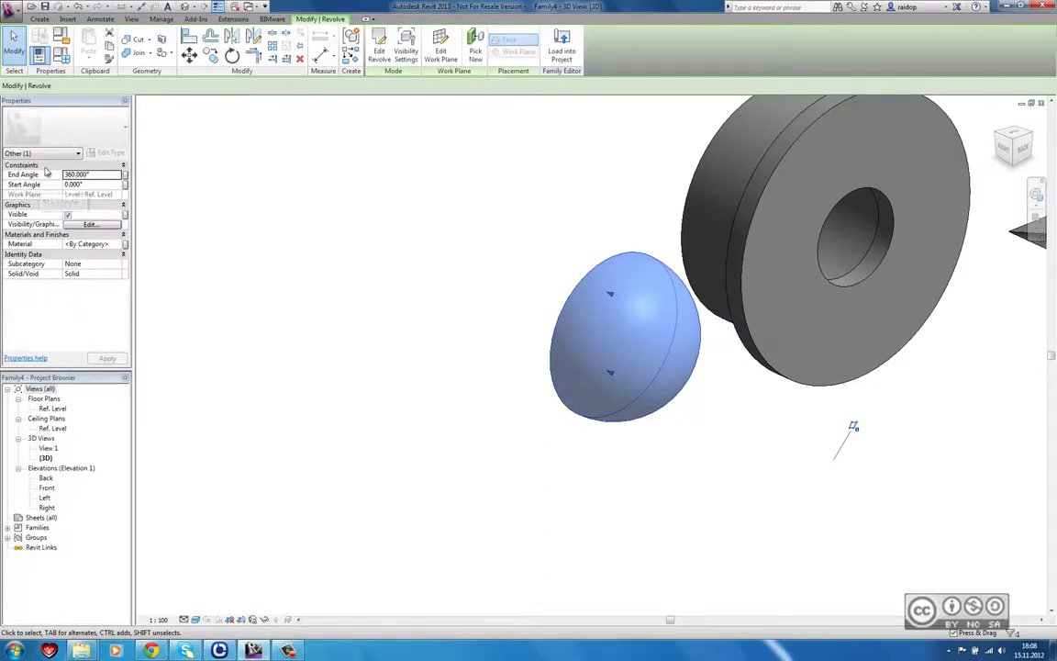
{"action": "left_click", "coordinate": [89, 174]}
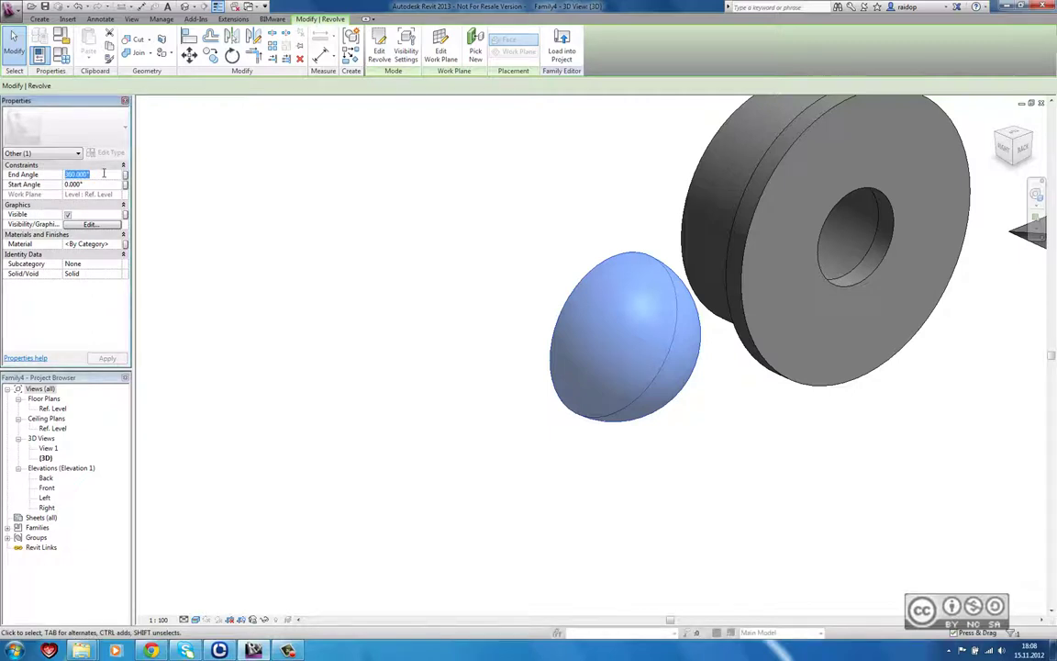
{"action": "left_click", "coordinate": [95, 174]}
{"action": "double_click", "coordinate": [90, 174]}
{"action": "type", "text": "270"}
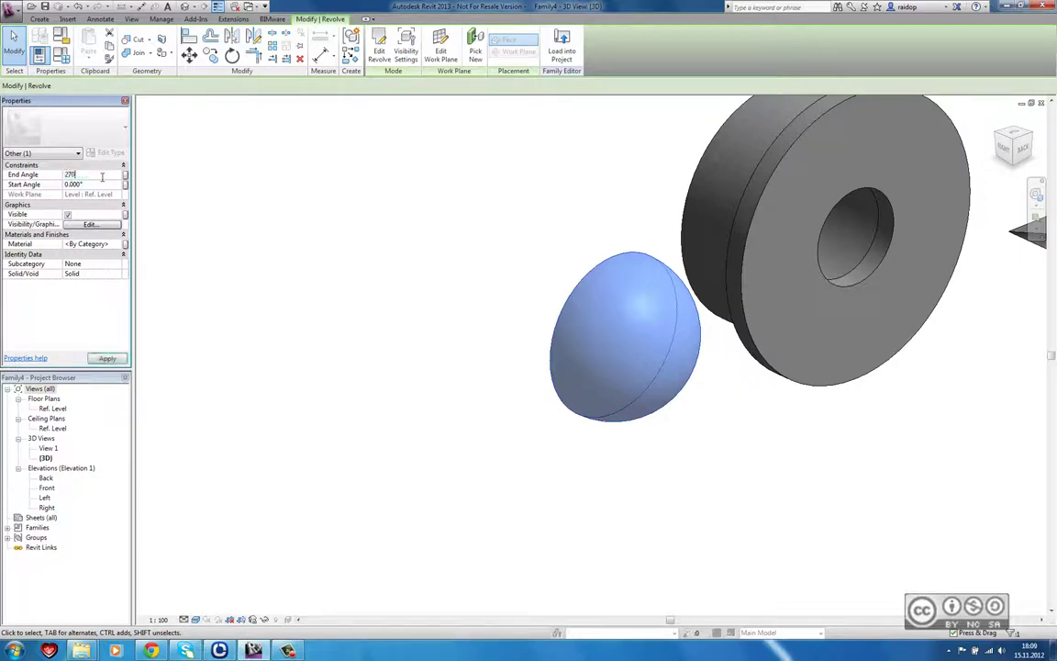
{"action": "key", "text": "Return"}
Set the angle dimension to 150, then drag the start handle so the revolve spans 266.129°
{"action": "mouse_move", "coordinate": [587, 404]}
{"action": "middle_mouse_down", "text": "shift"}
{"action": "mouse_move", "coordinate": [614, 422]}
{"action": "mouse_move", "coordinate": [714, 370]}
{"action": "middle_mouse_up", "text": "shift"}
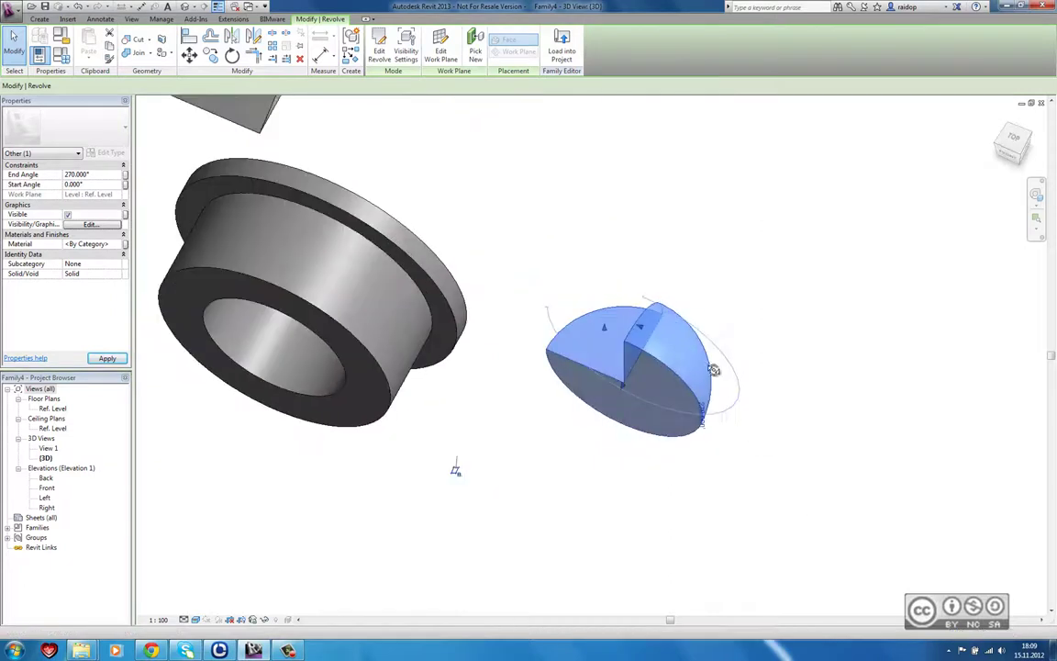
{"action": "mouse_move", "coordinate": [455, 470]}
{"action": "middle_mouse_down", "text": "shift"}
{"action": "mouse_move", "coordinate": [574, 550]}
{"action": "mouse_move", "coordinate": [526, 519]}
{"action": "middle_mouse_up", "text": "shift"}
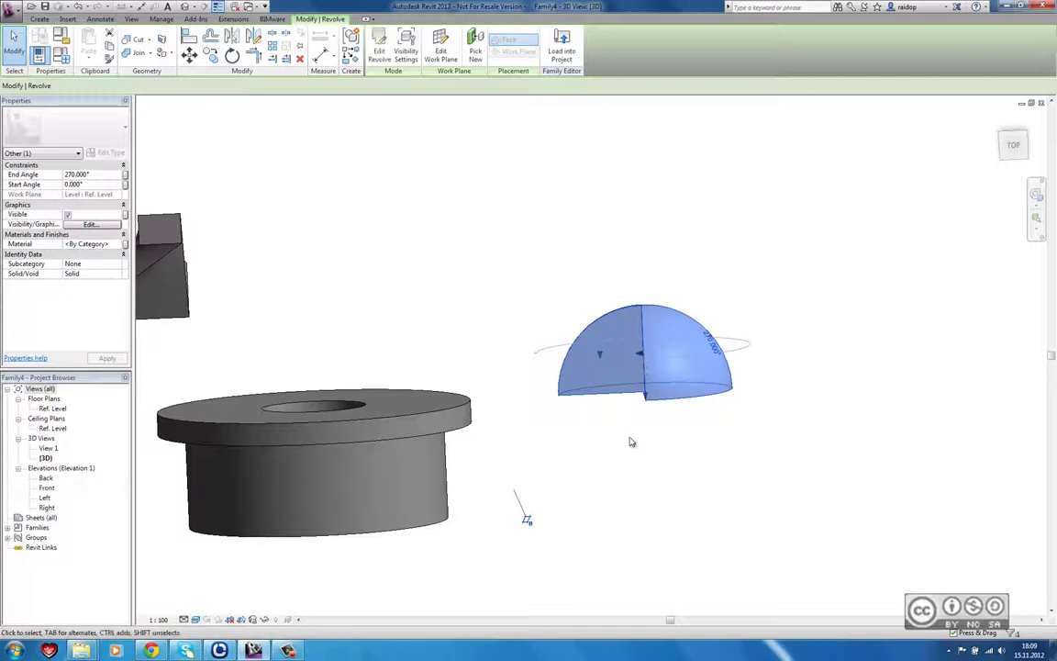
{"action": "middle_click_drag", "start_coordinate": [650, 420], "coordinate": [711, 323], "text": "shift"}
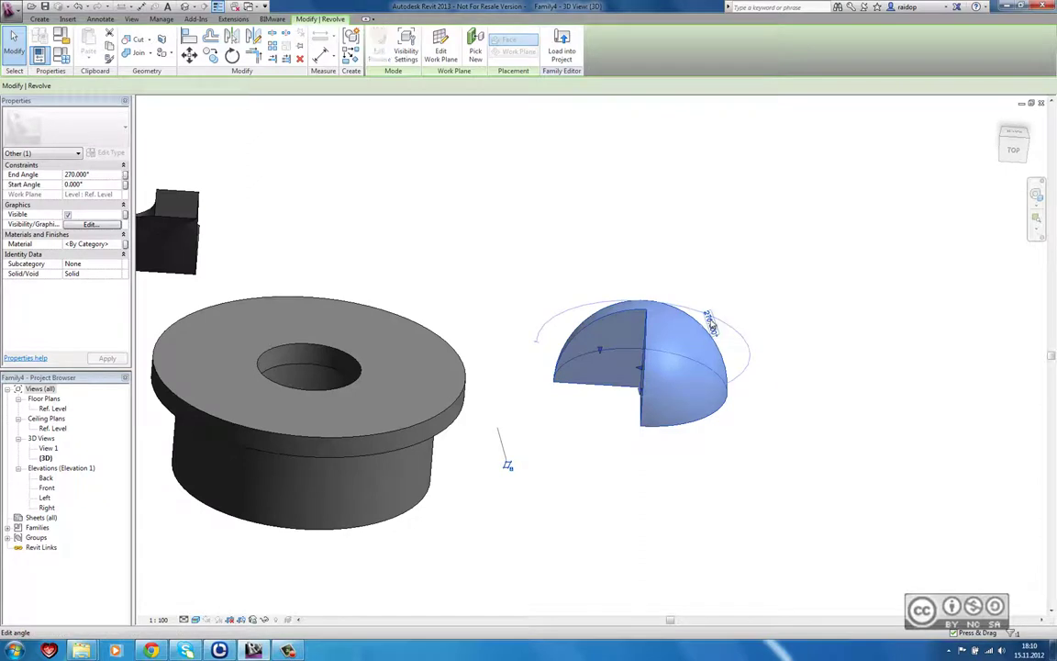
{"action": "left_click", "coordinate": [710, 321]}
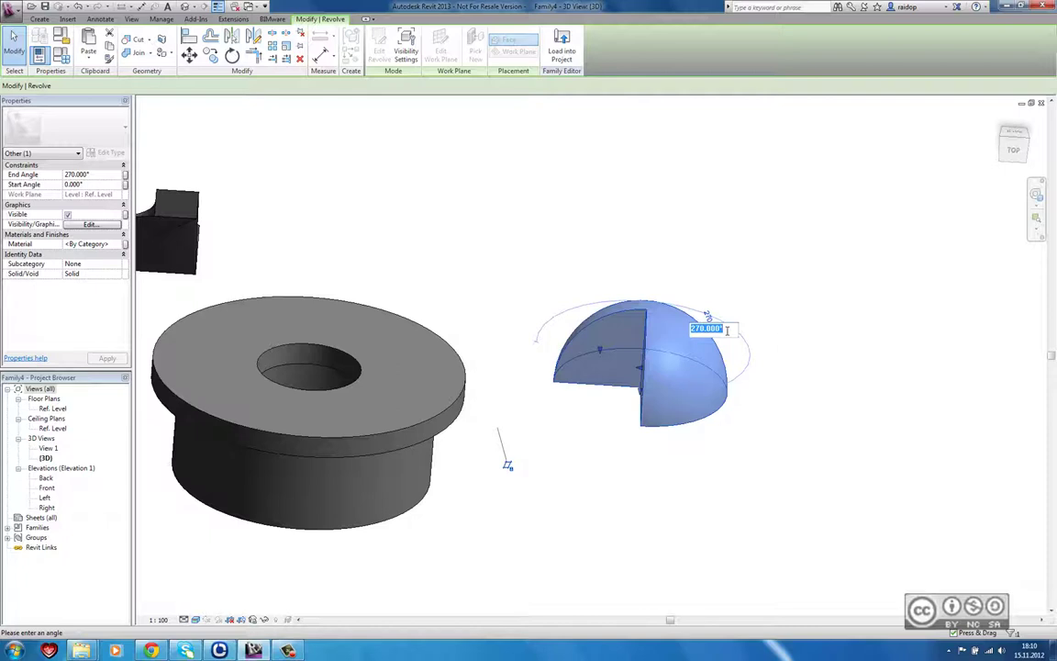
{"action": "type", "text": "150"}
{"action": "key", "text": "Return"}
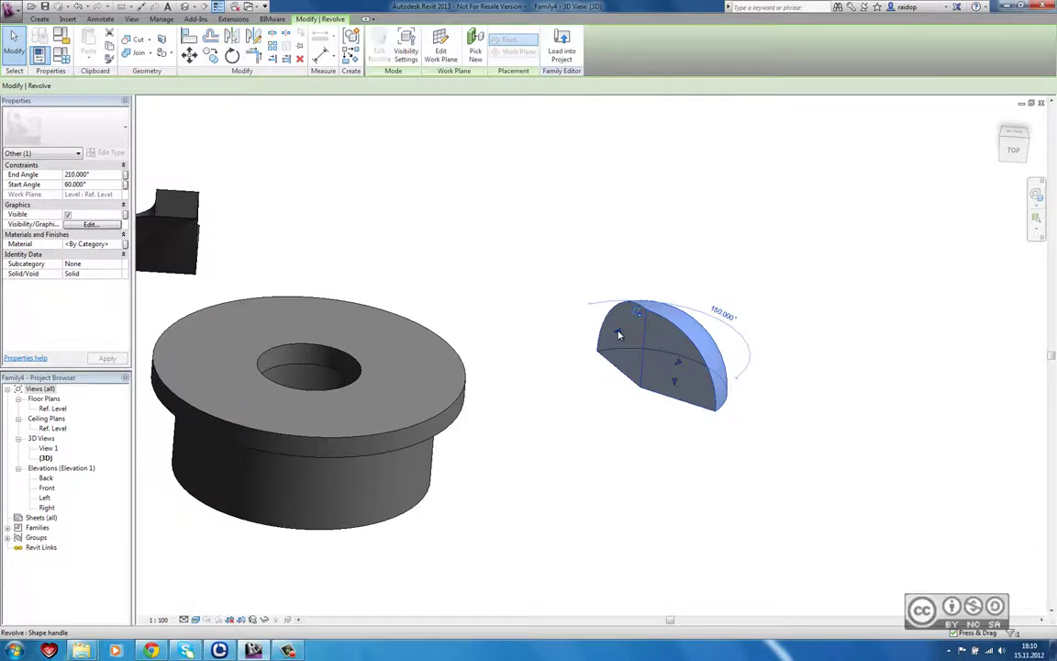
{"action": "left_click_drag", "start_coordinate": [606, 345], "coordinate": [677, 371]}
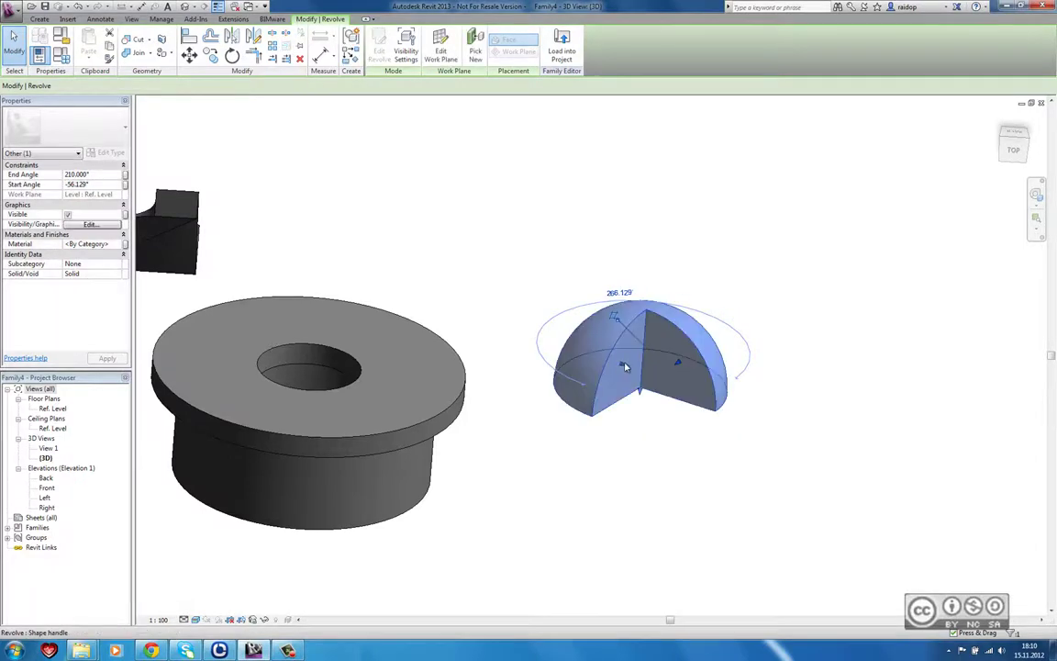
{"action": "key", "text": "Escape"}
On the Ref. Level floor plan, start a new sweep and begin sketching its path
{"action": "left_click", "coordinate": [250, 5]}
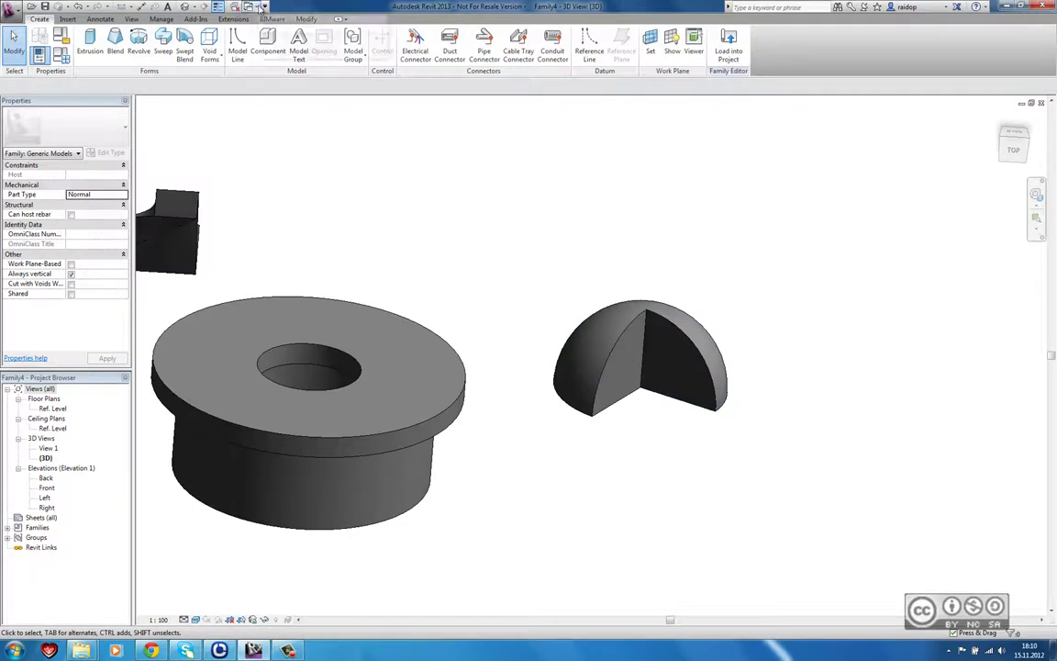
{"action": "left_click", "coordinate": [285, 17]}
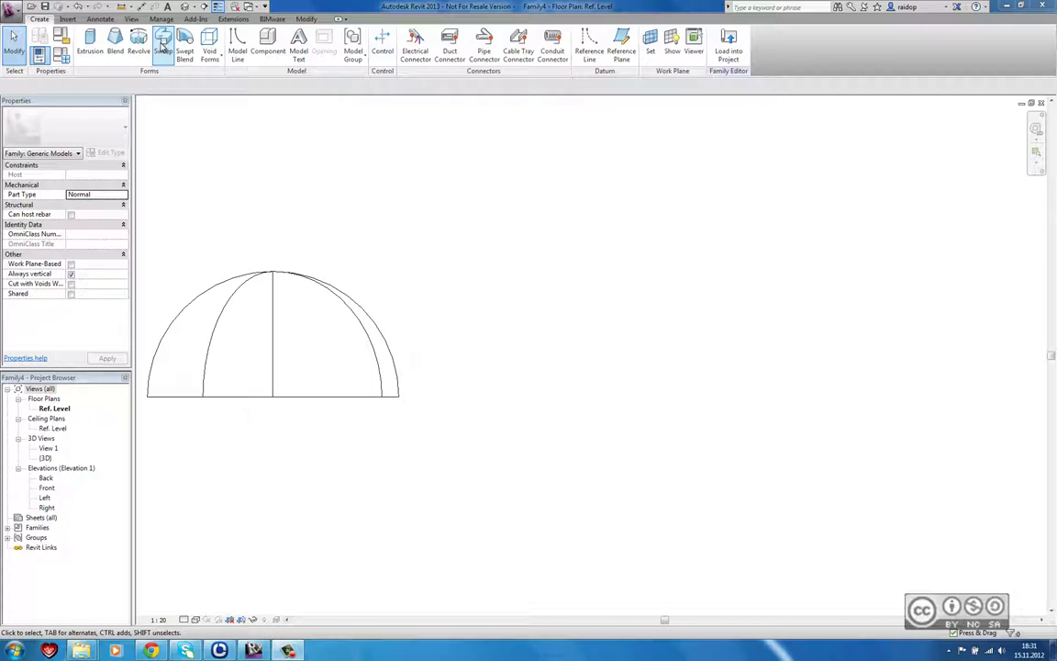
{"action": "left_click", "coordinate": [162, 46]}
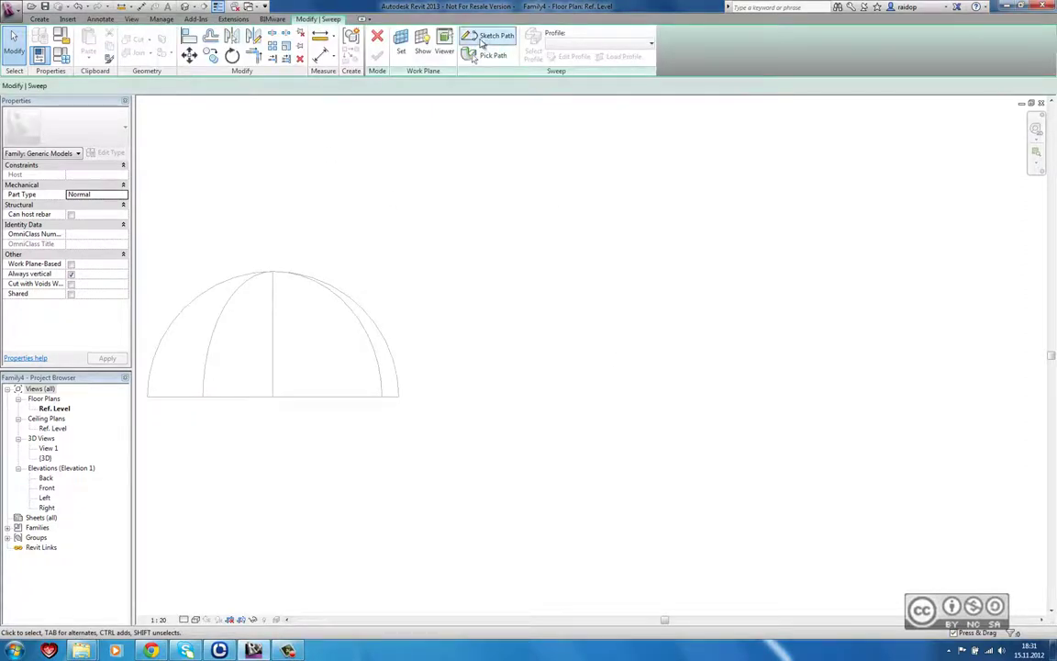
{"action": "left_click", "coordinate": [486, 39]}
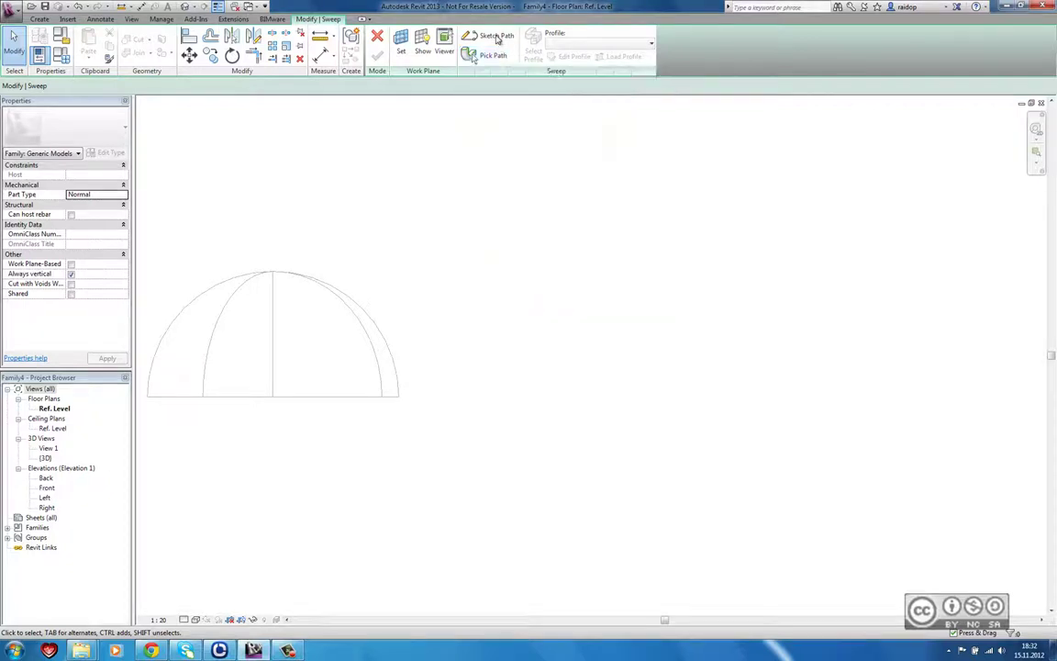
{"action": "left_click", "coordinate": [496, 38]}
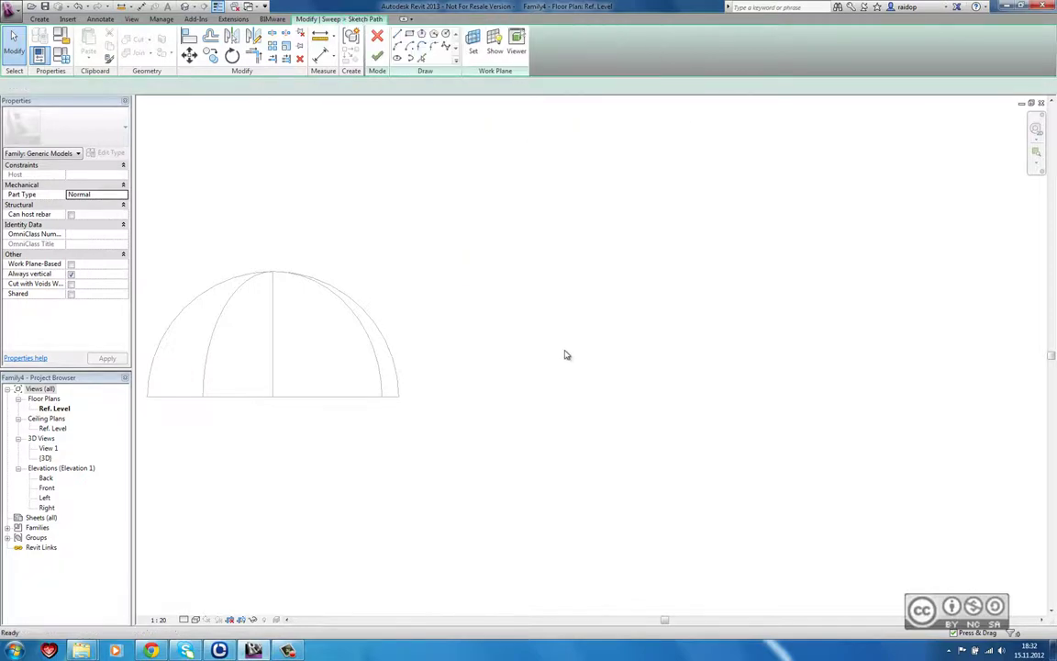
Draw an S-shaped spline path right of the dome and finish the path sketch
{"action": "left_click", "coordinate": [421, 57]}
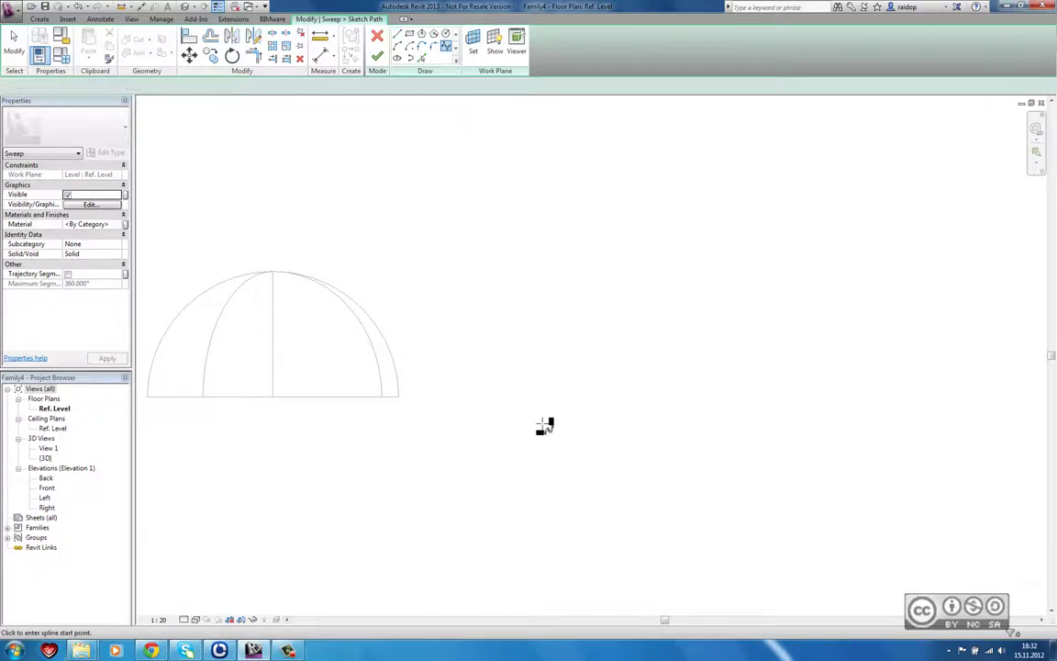
{"action": "left_click", "coordinate": [535, 428]}
{"action": "key", "text": "Escape"}
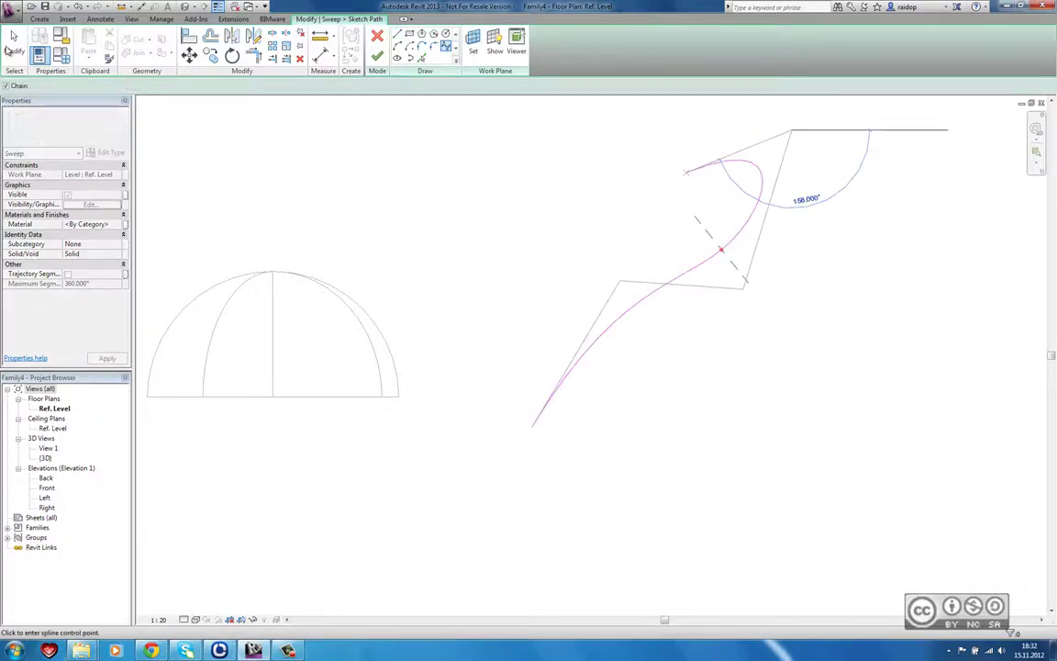
{"action": "key", "text": "Escape"}
{"action": "key", "text": "Escape"}
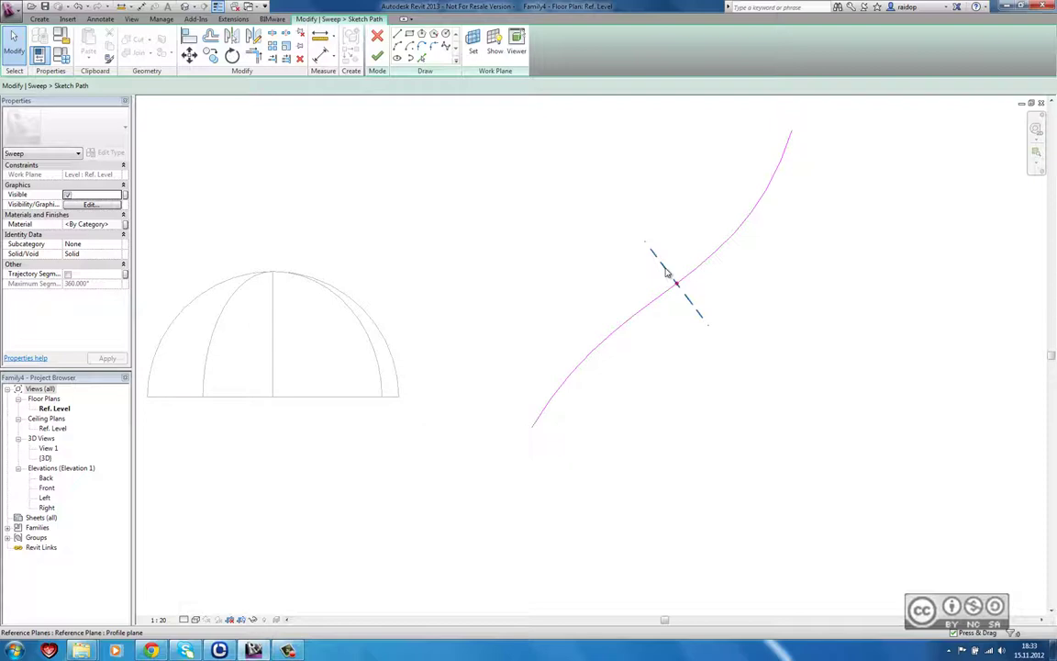
{"action": "key", "text": "m"}
{"action": "key", "text": "v"}
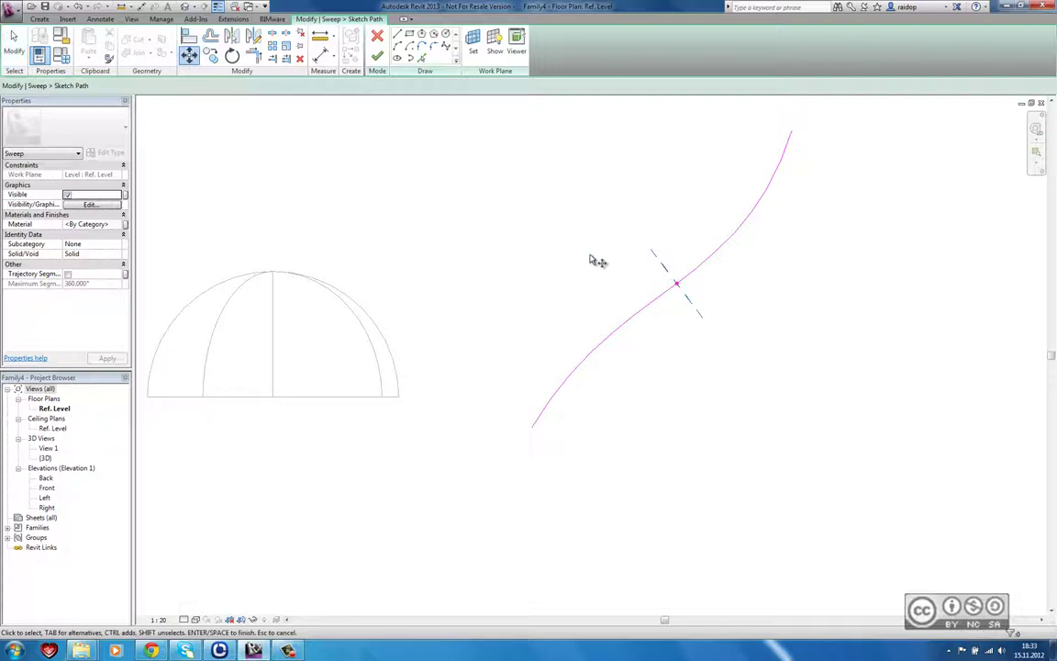
{"action": "left_click", "coordinate": [377, 57]}
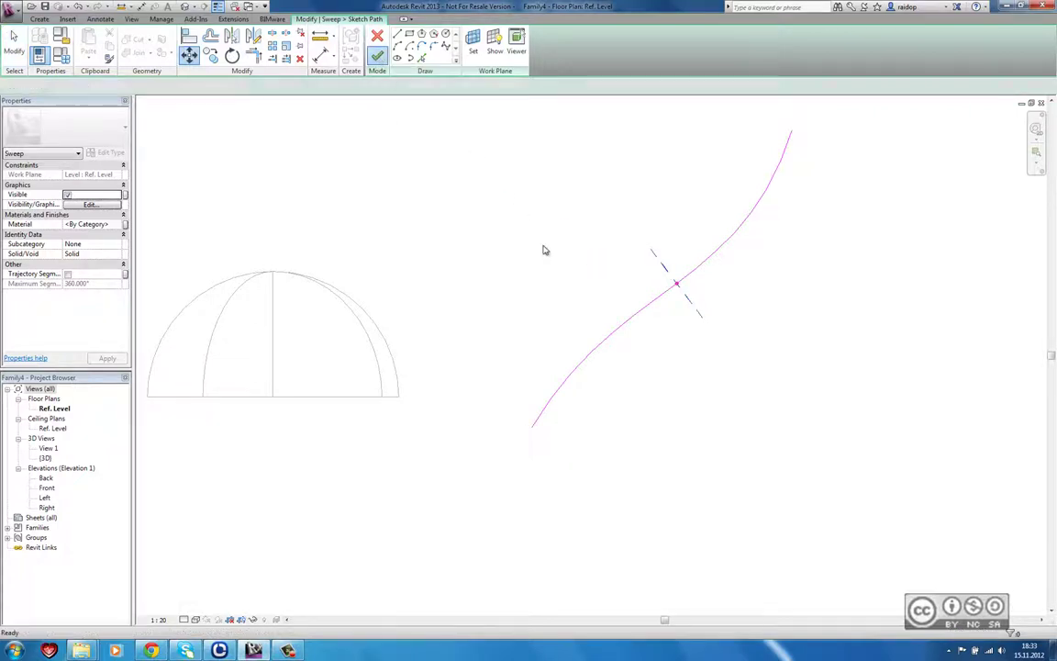
{"action": "key", "text": "Escape"}
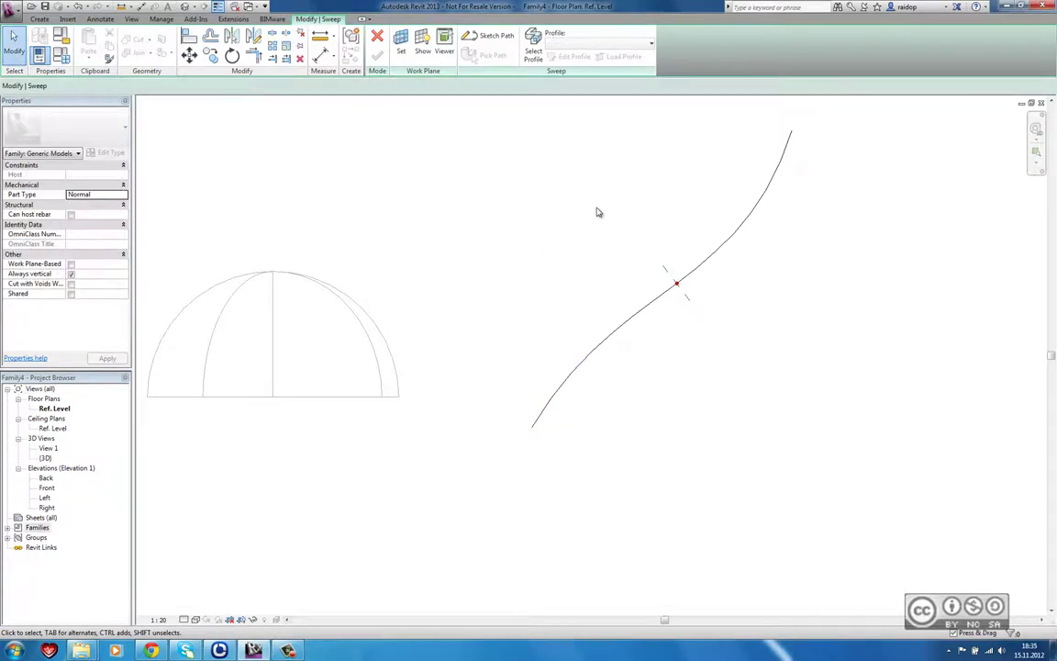
Check the sweep's profile list, then browse Load Profile to the Profiles > Framing folder
{"action": "left_click", "coordinate": [534, 46]}
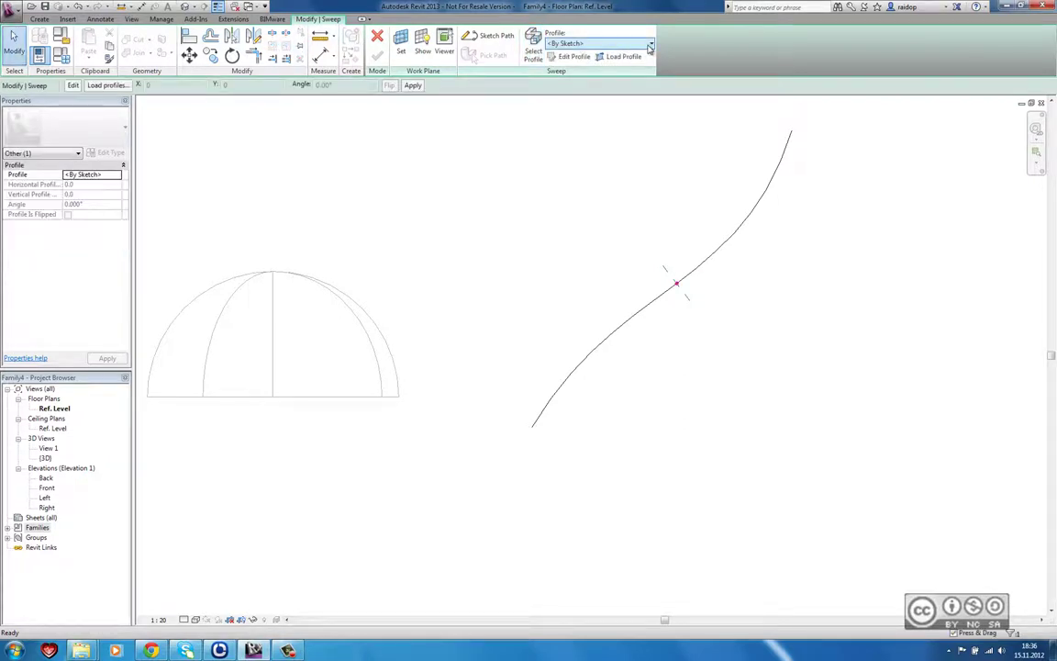
{"action": "left_click", "coordinate": [648, 47]}
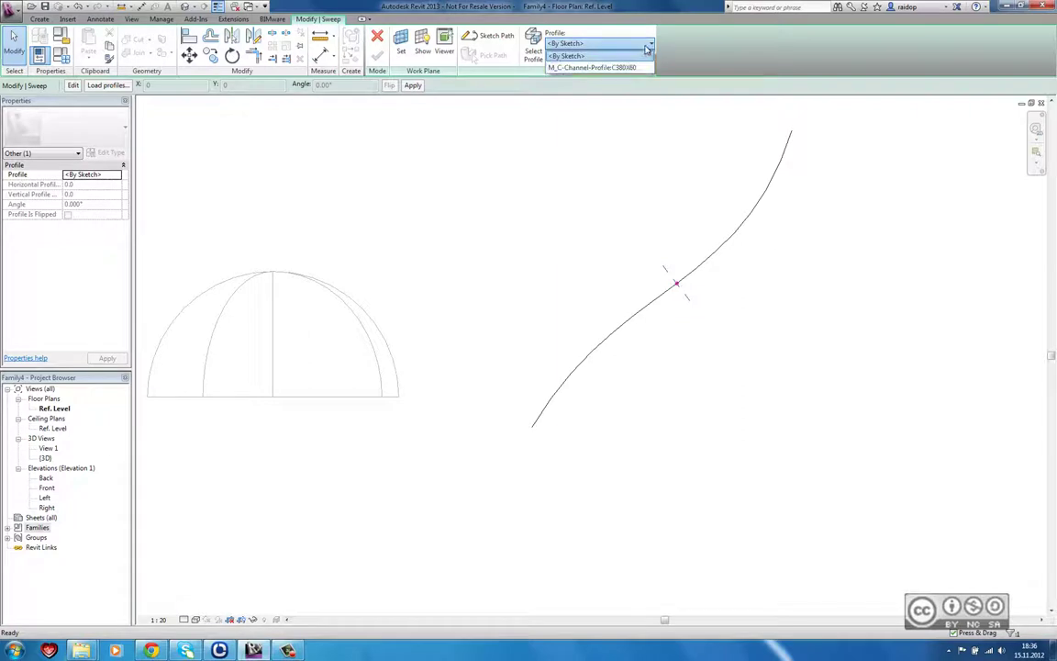
{"action": "left_click", "coordinate": [645, 83]}
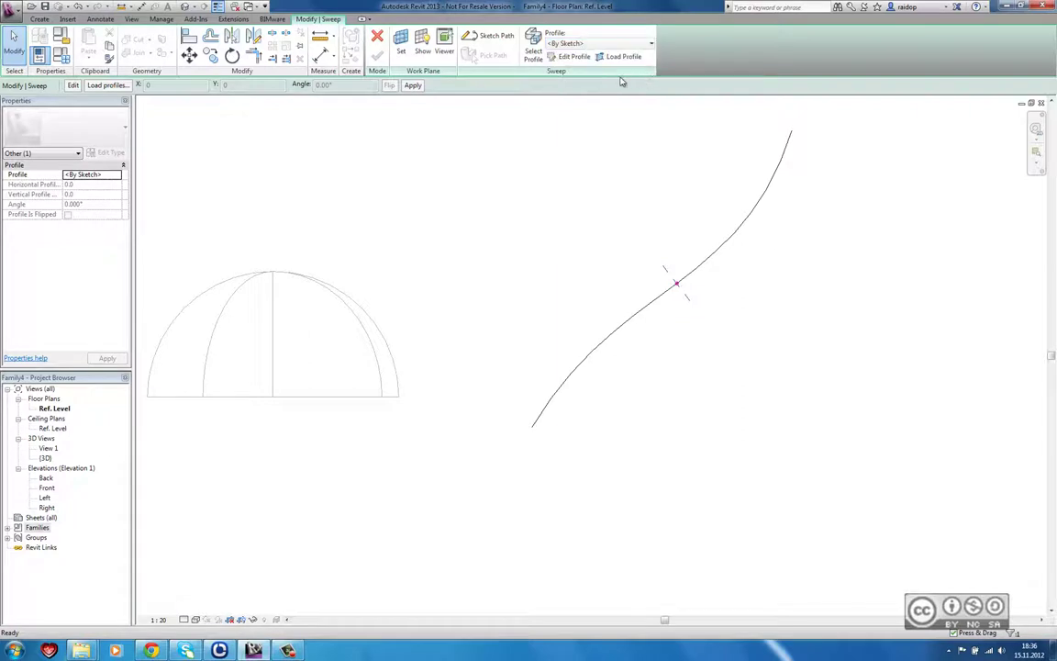
{"action": "left_click", "coordinate": [614, 60]}
{"action": "mouse_move", "coordinate": [591, 200]}
{"action": "left_mouse_down"}
{"action": "mouse_move", "coordinate": [593, 250]}
{"action": "mouse_move", "coordinate": [401, 271]}
{"action": "left_mouse_up"}
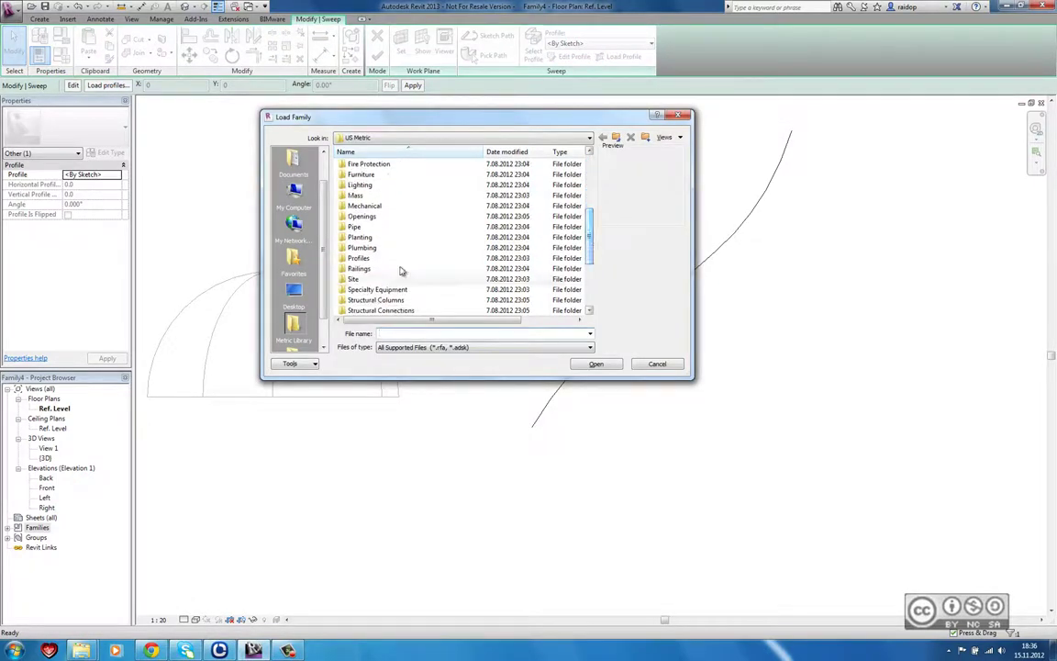
{"action": "mouse_move", "coordinate": [359, 269]}
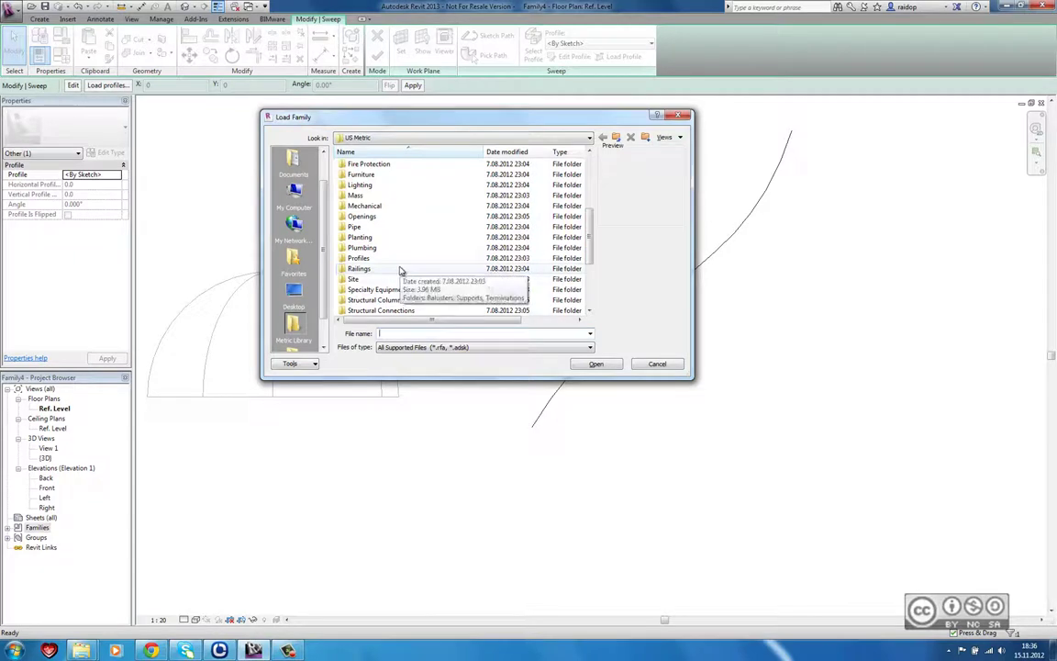
{"action": "double_click", "coordinate": [363, 258]}
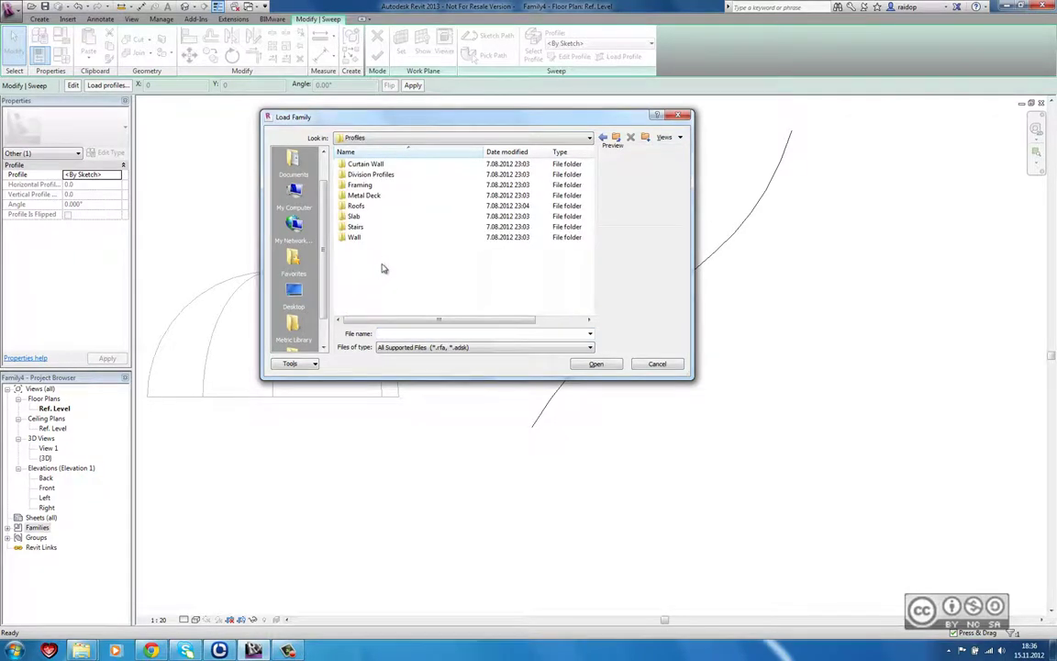
{"action": "mouse_move", "coordinate": [360, 184]}
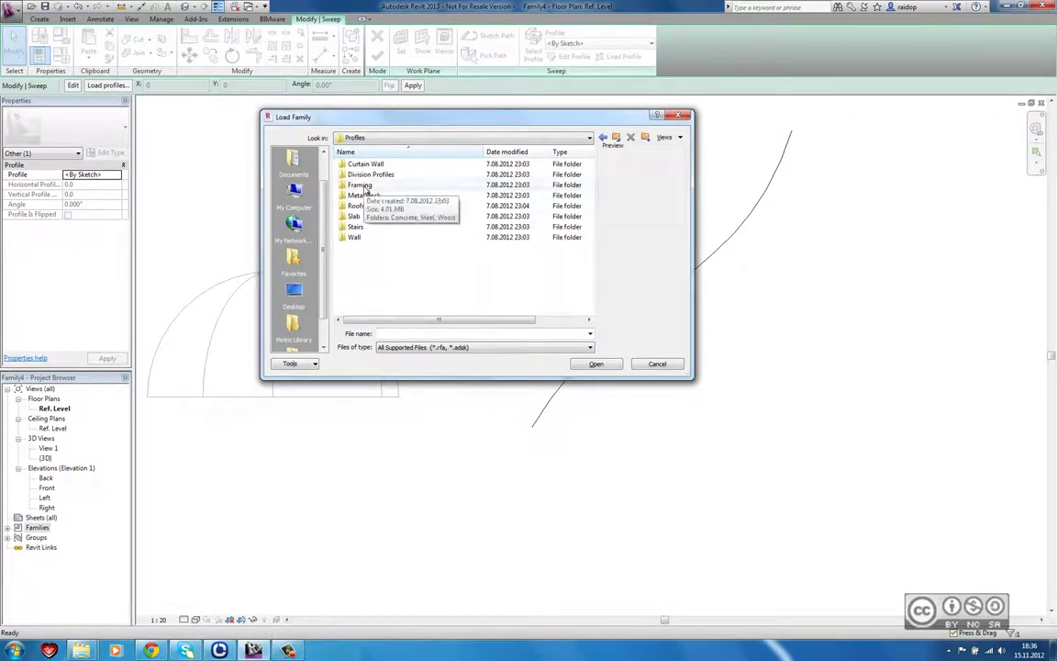
{"action": "double_click", "coordinate": [362, 186]}
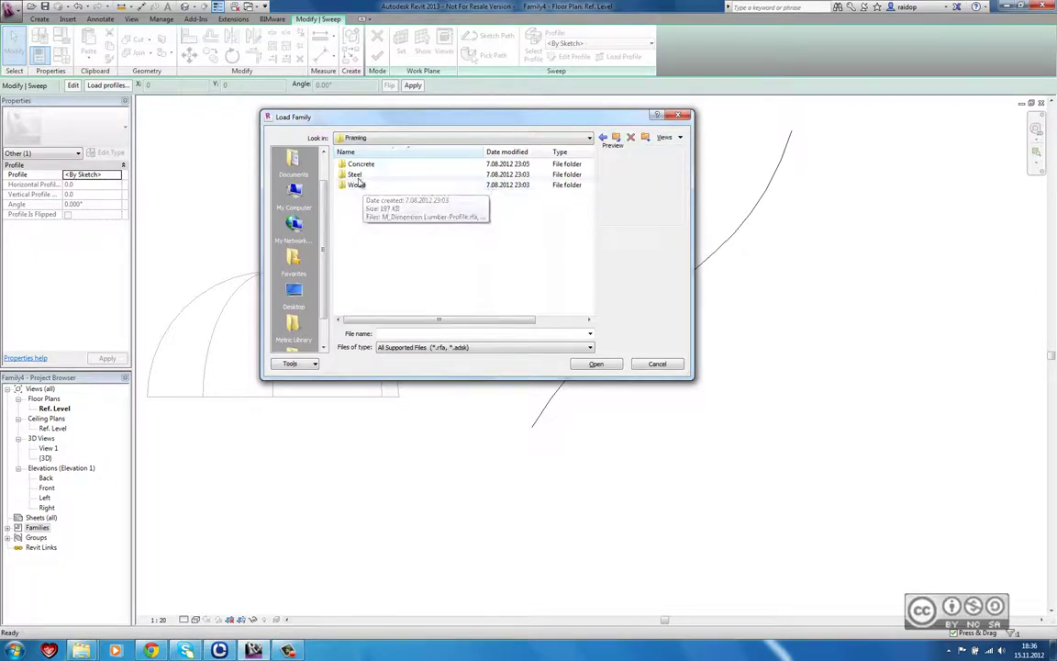
Load Steel M_HP-Bearing Pile-Profile.rfa type HP360X132 and set it as the sweep profile
{"action": "double_click", "coordinate": [361, 176]}
{"action": "left_click", "coordinate": [372, 174]}
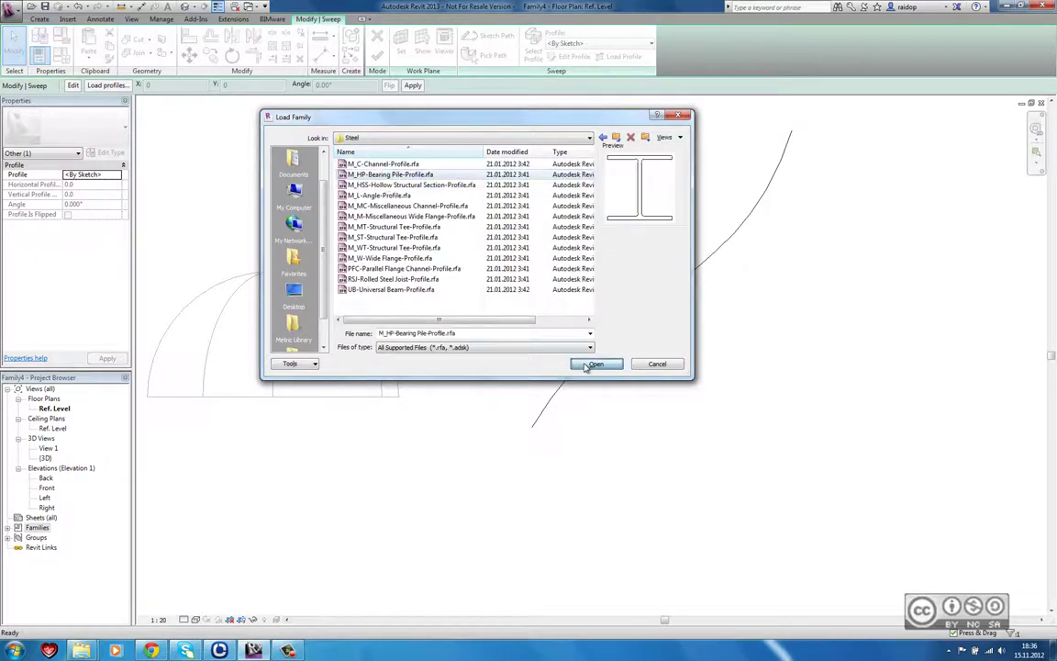
{"action": "left_click", "coordinate": [596, 363]}
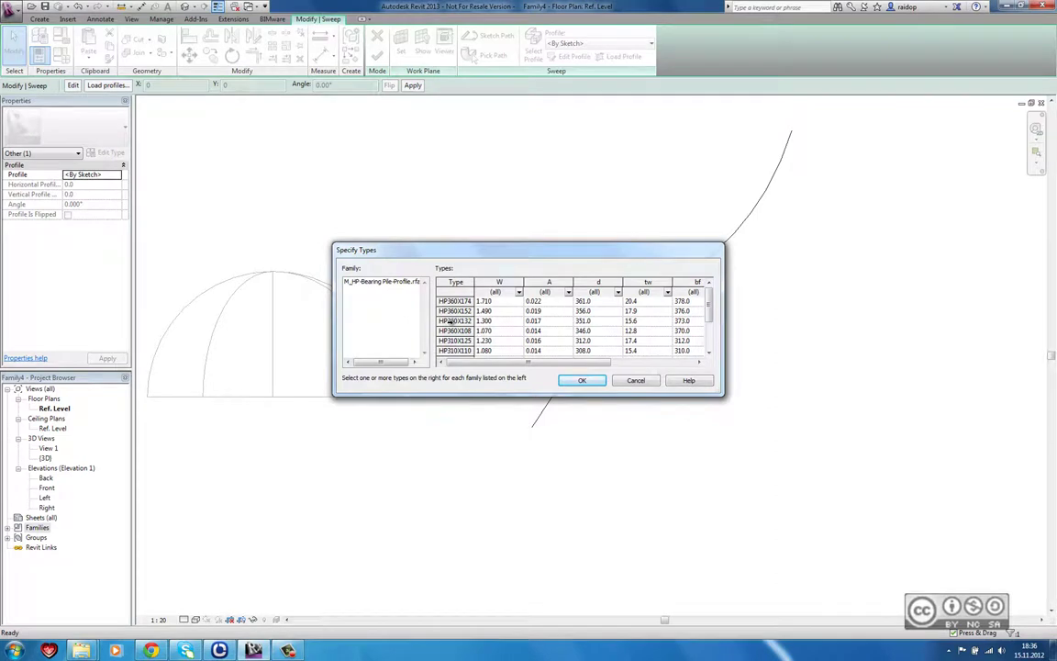
{"action": "left_click", "coordinate": [455, 321]}
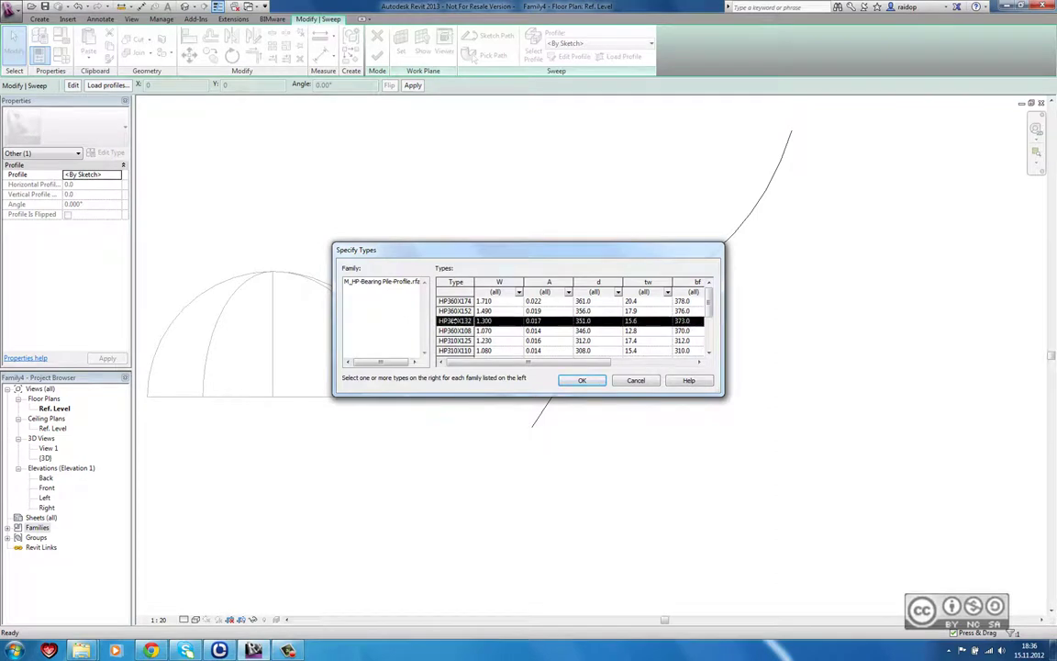
{"action": "left_click", "coordinate": [581, 380]}
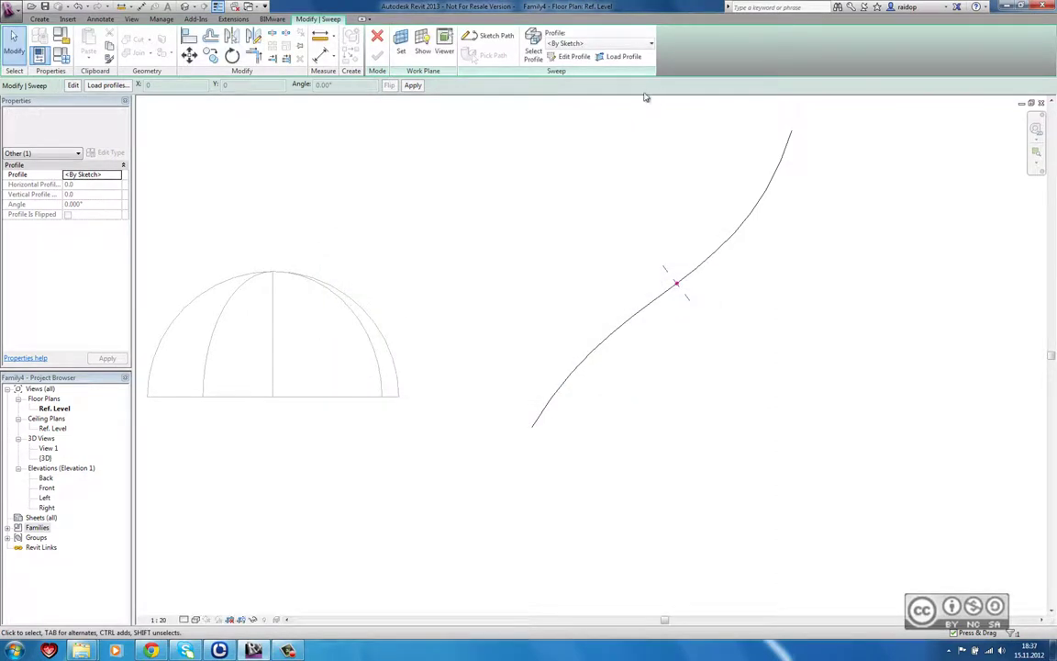
{"action": "left_click", "coordinate": [602, 45]}
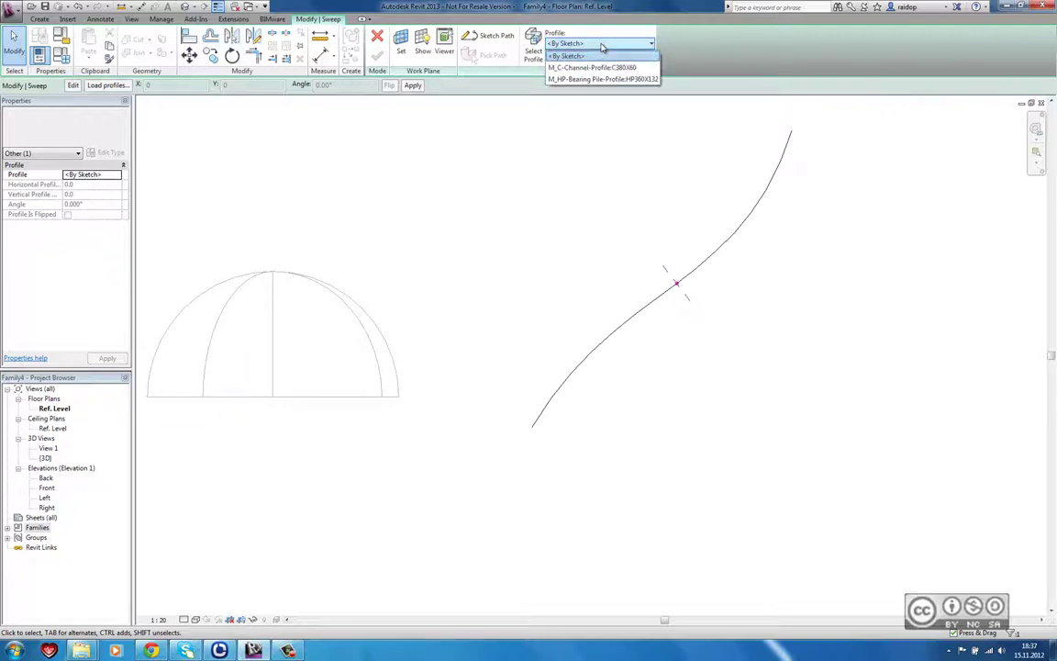
{"action": "left_click", "coordinate": [586, 79]}
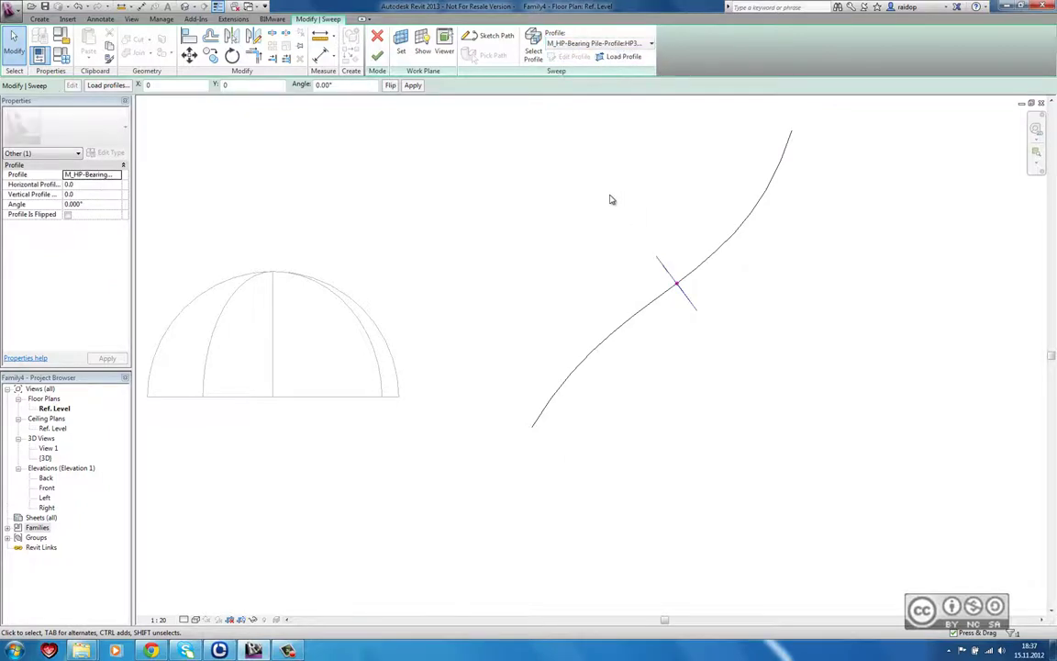
Finish the H-section sweep, check it in 3D, and return to the Ref. Level plan
{"action": "left_click", "coordinate": [377, 55]}
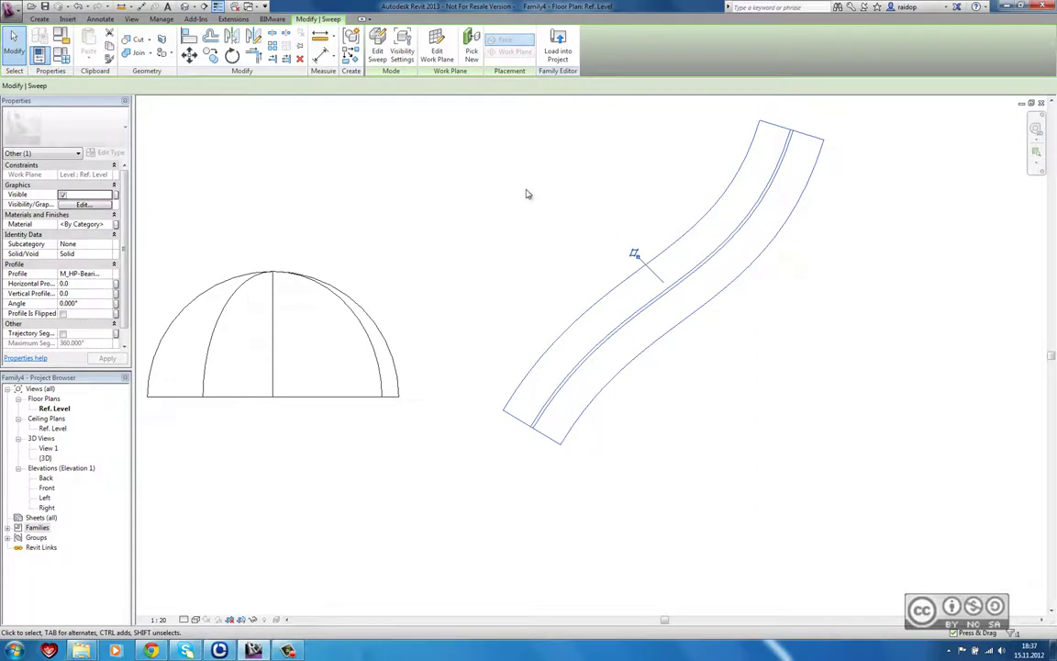
{"action": "left_click", "coordinate": [235, 7]}
{"action": "left_click", "coordinate": [289, 72]}
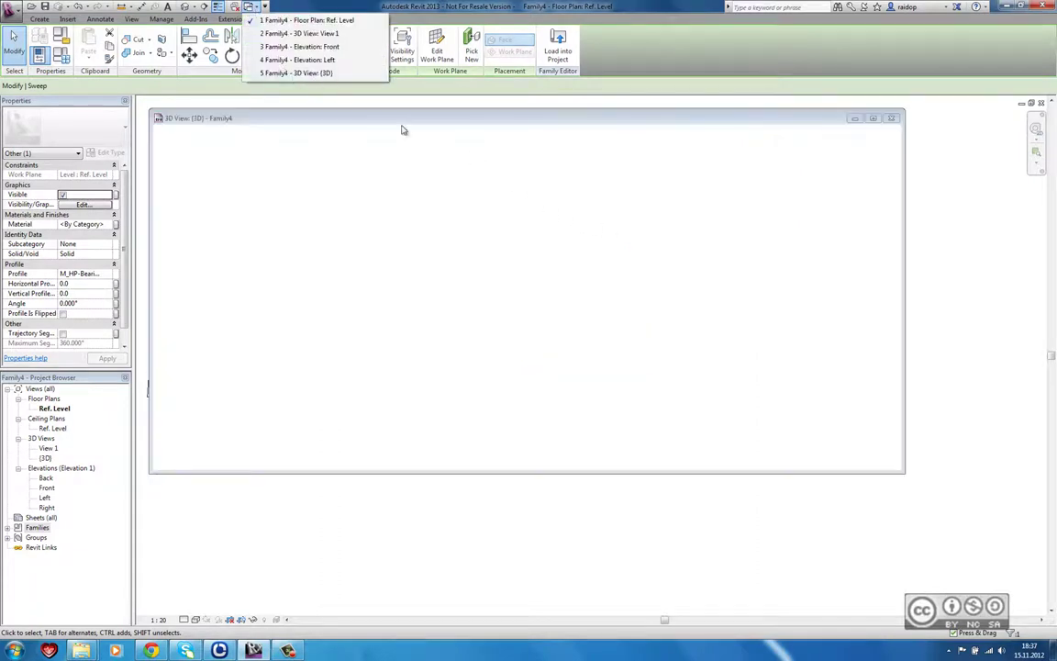
{"action": "left_click", "coordinate": [263, 8]}
{"action": "left_click", "coordinate": [289, 17]}
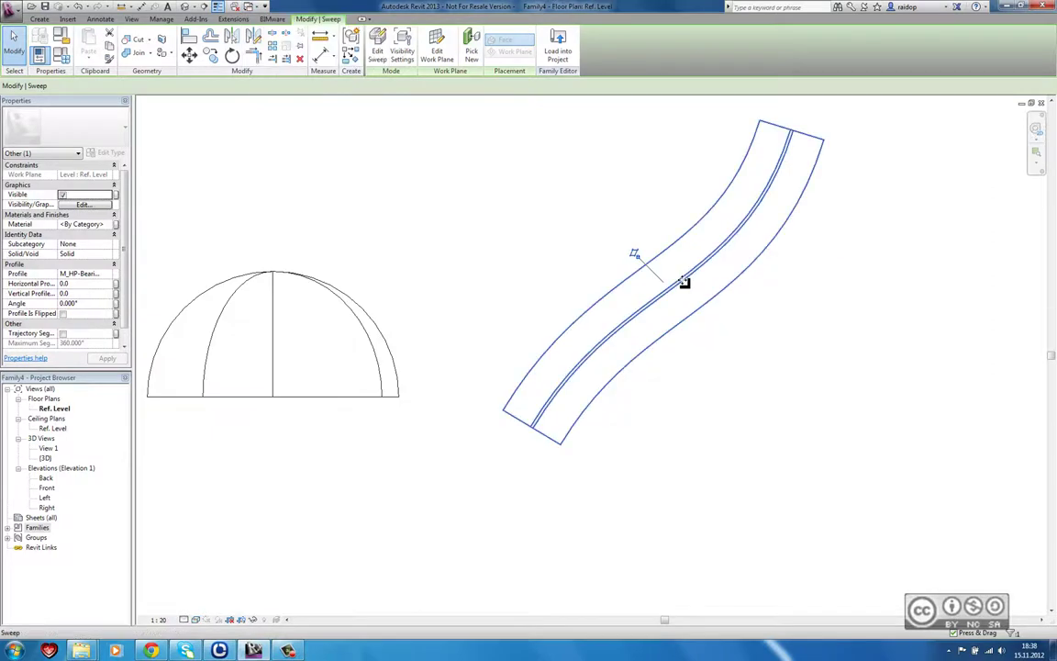
Edit the sweep, try moving its profile 100 along the path, then undo it
{"action": "left_click", "coordinate": [377, 48]}
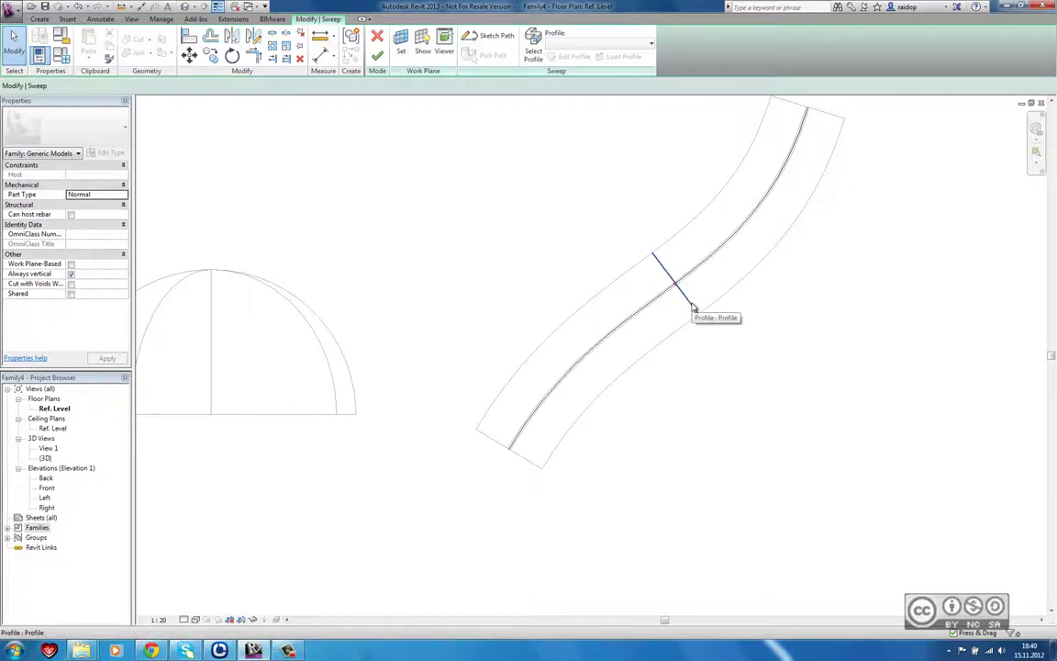
{"action": "left_click", "coordinate": [693, 310]}
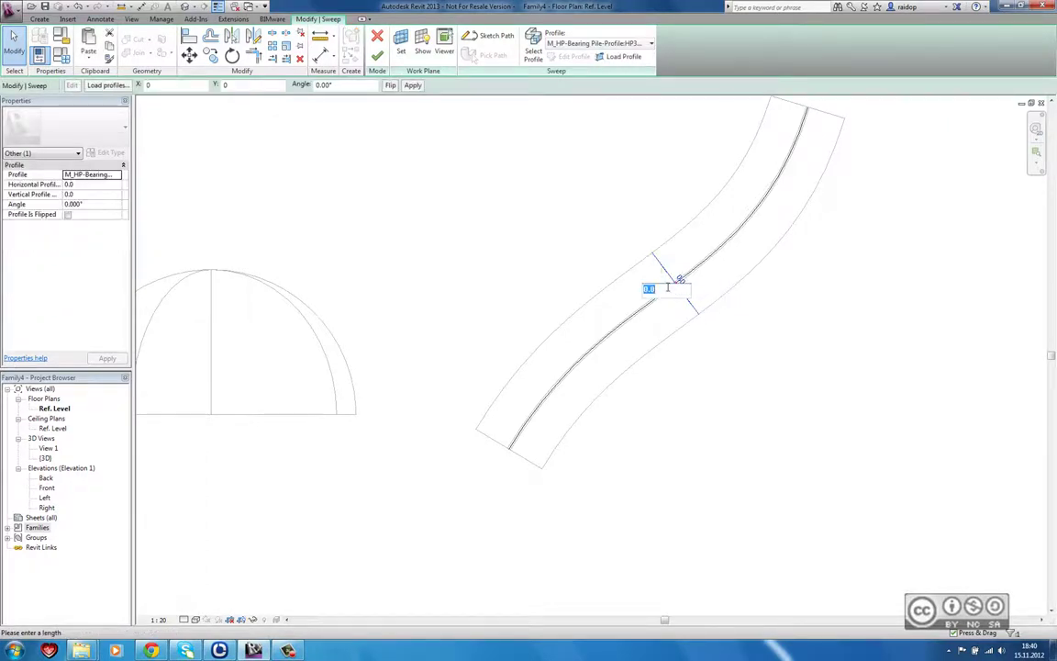
{"action": "type", "text": "1"}
{"action": "key", "text": "Return"}
{"action": "left_click", "coordinate": [629, 186]}
{"action": "key", "text": "ctrl+z"}
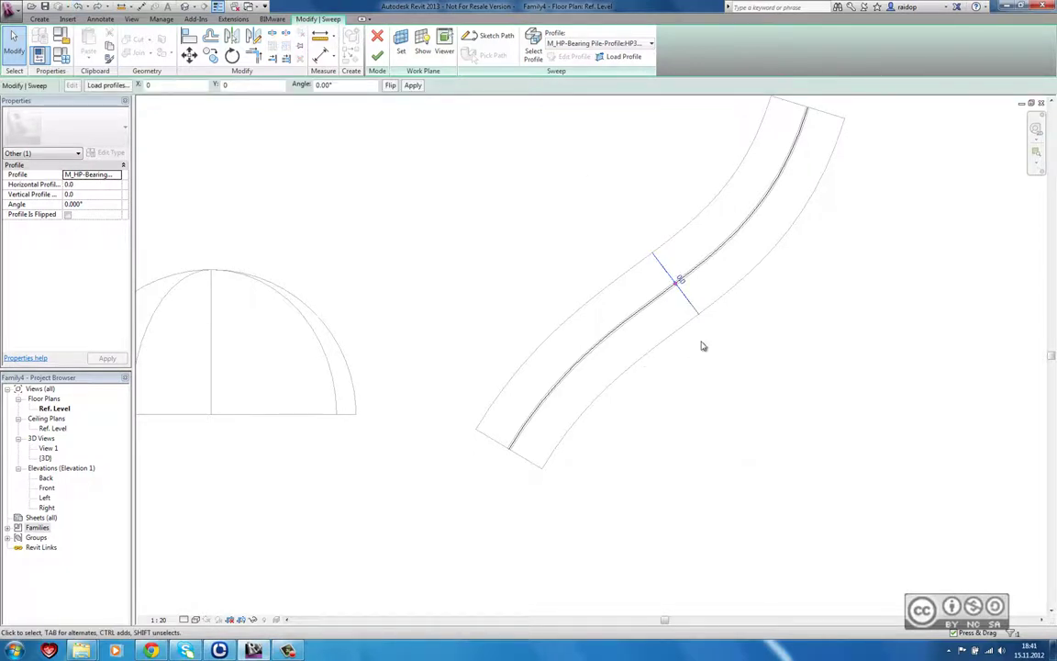
Set the sweep's profile to <By Sketch> and finish editing the sweep
{"action": "left_click", "coordinate": [658, 262]}
{"action": "left_click", "coordinate": [594, 44]}
{"action": "left_click", "coordinate": [595, 44]}
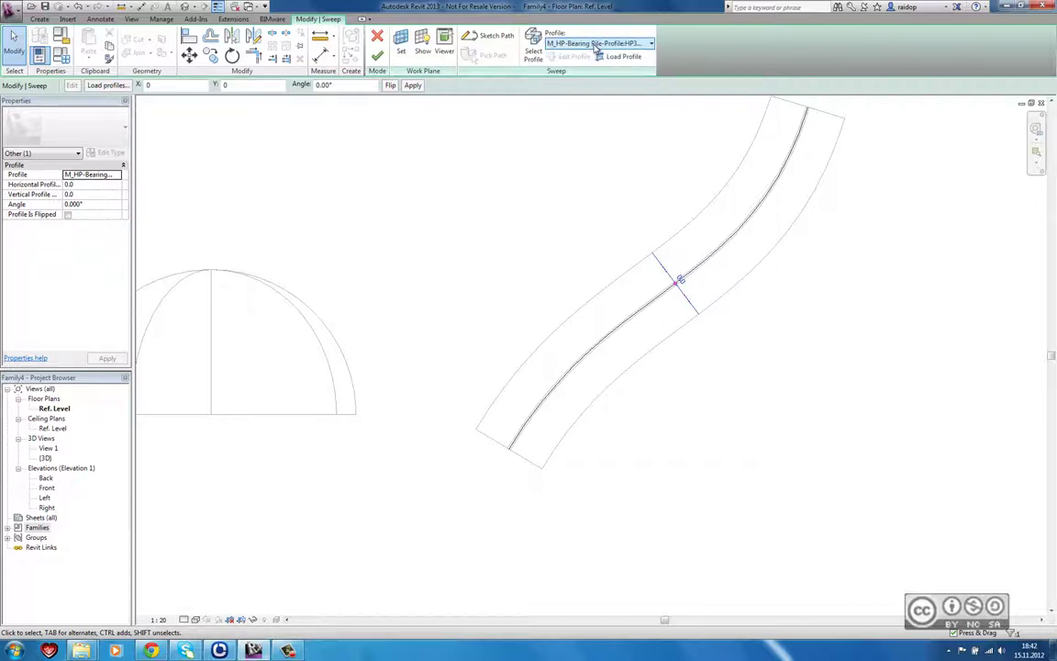
{"action": "left_click", "coordinate": [595, 44]}
{"action": "left_click", "coordinate": [565, 52]}
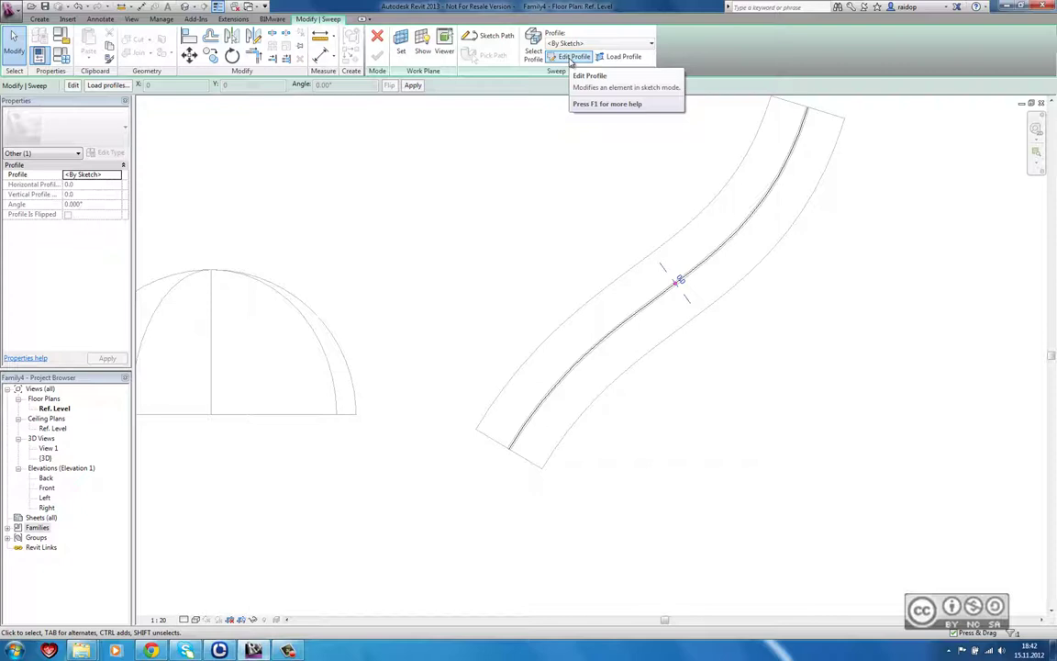
{"action": "left_click", "coordinate": [378, 38]}
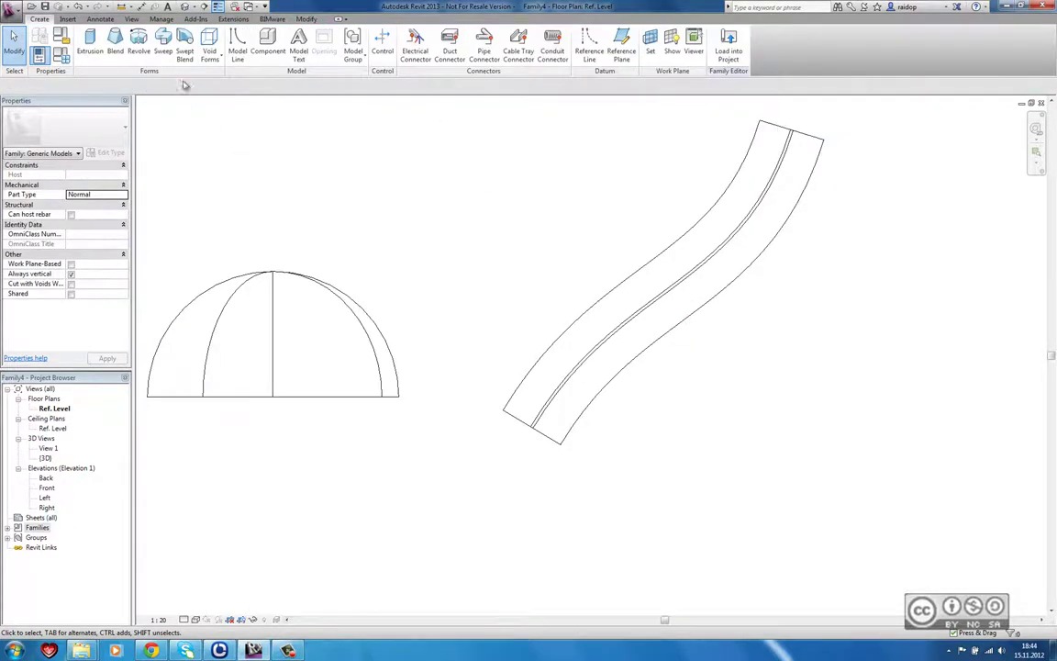
{"action": "mouse_move", "coordinate": [185, 43]}
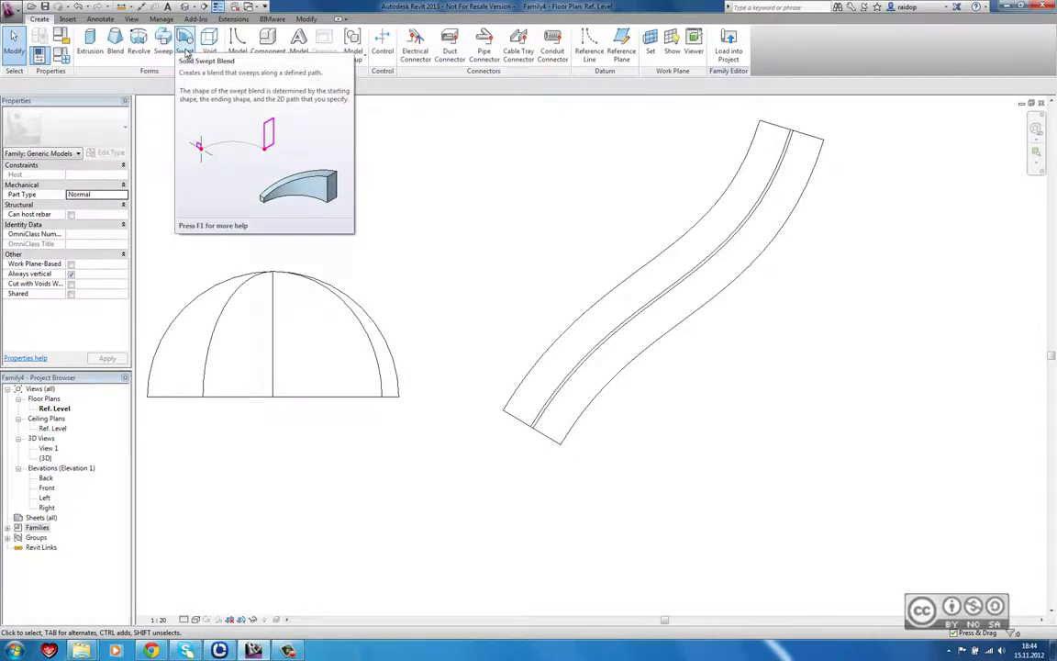
Start a swept blend with a 90°, radius-800 centre-ends arc path beside the sweep
{"action": "left_click", "coordinate": [185, 46]}
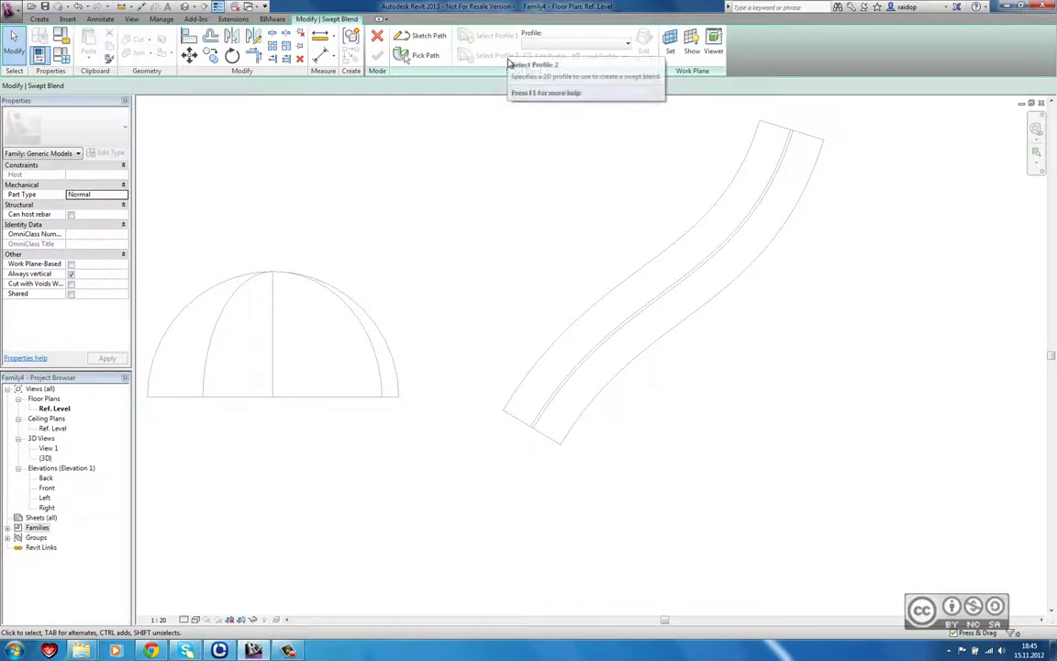
{"action": "middle_click_drag", "start_coordinate": [612, 267], "coordinate": [368, 294]}
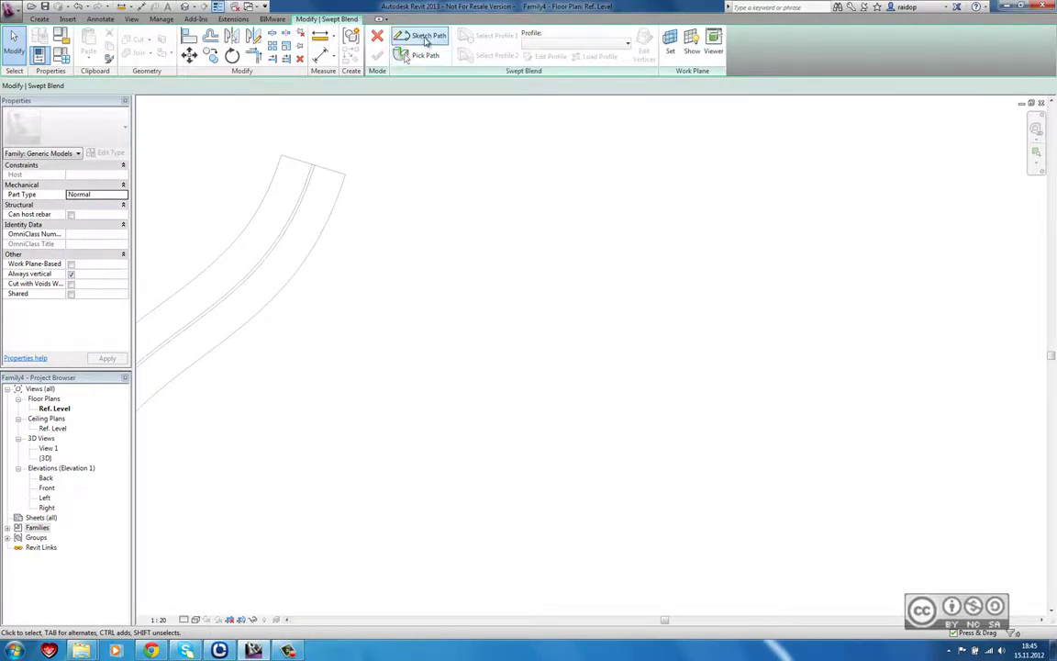
{"action": "left_click", "coordinate": [431, 38]}
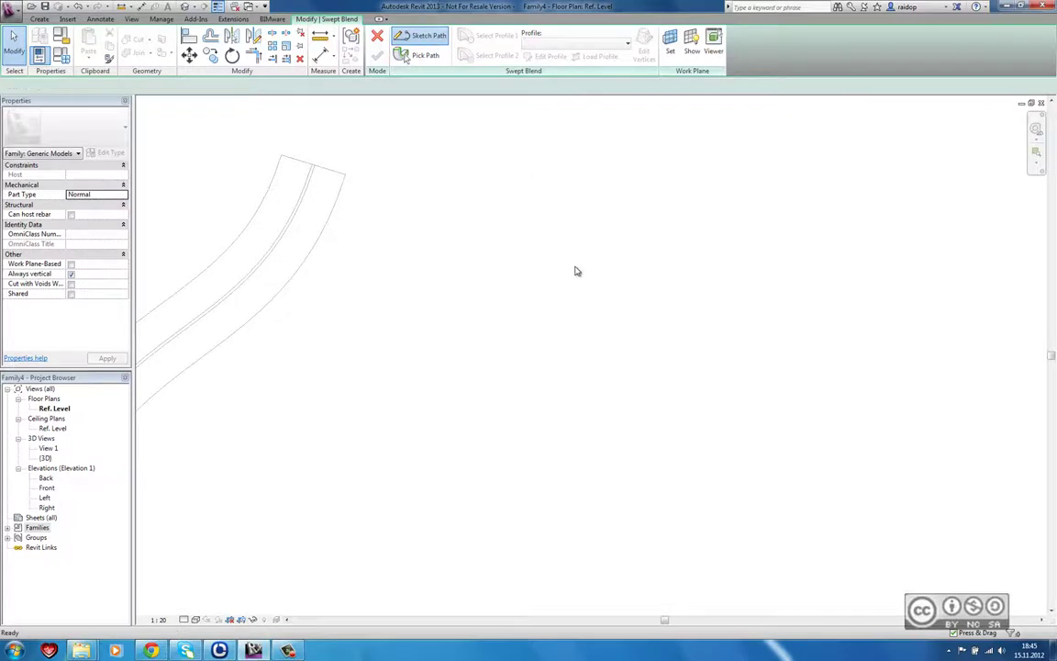
{"action": "left_click", "coordinate": [423, 40]}
{"action": "left_click", "coordinate": [645, 400]}
{"action": "left_click", "coordinate": [645, 293]}
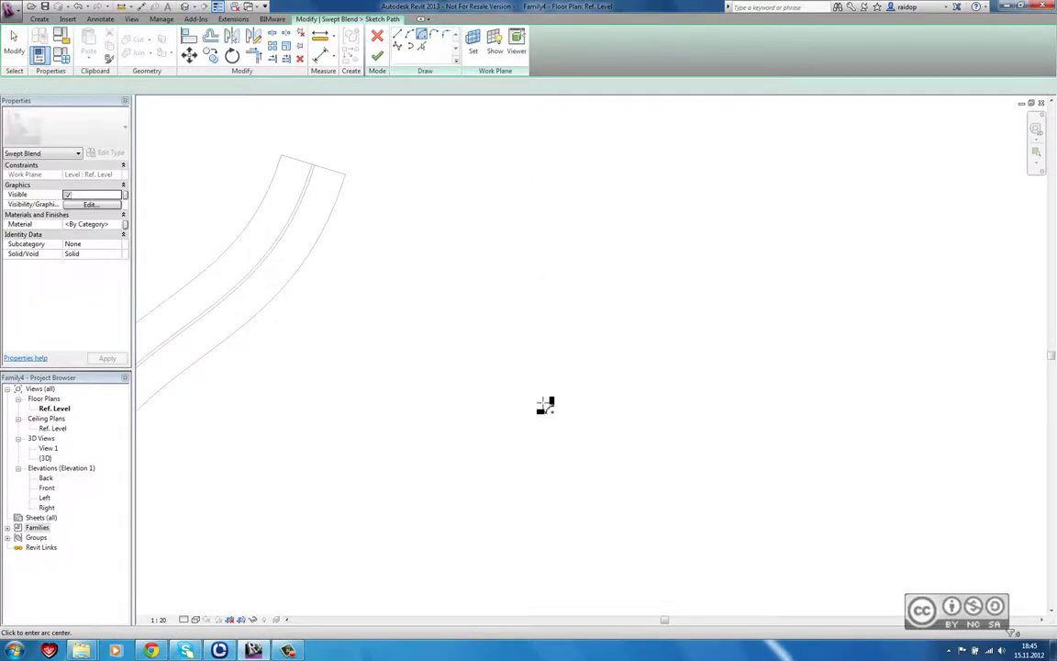
{"action": "left_click", "coordinate": [538, 401]}
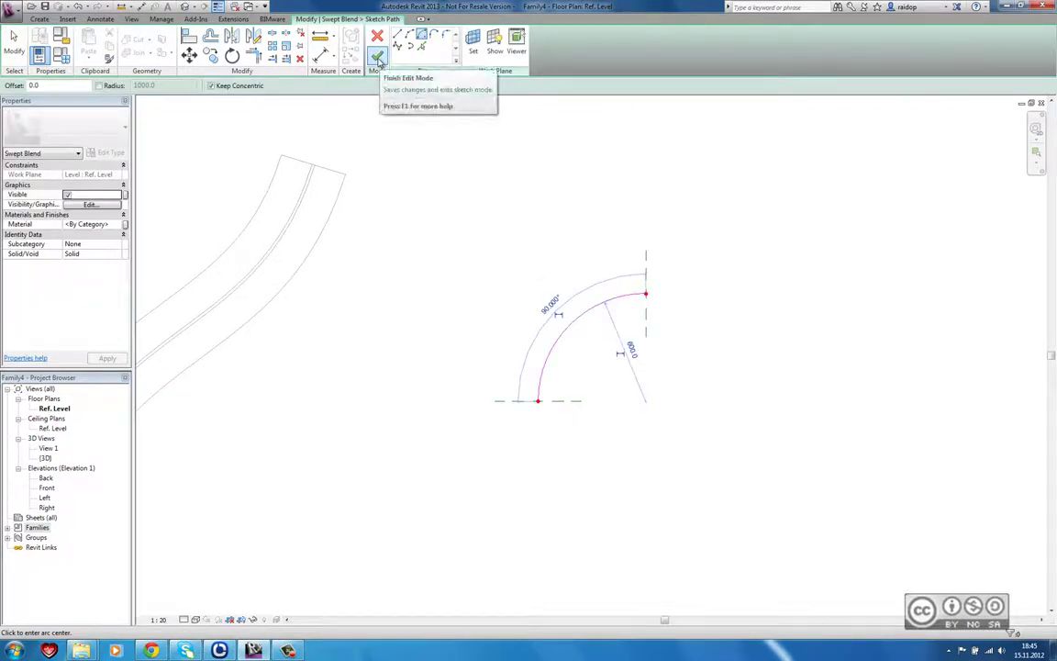
{"action": "left_click", "coordinate": [377, 59]}
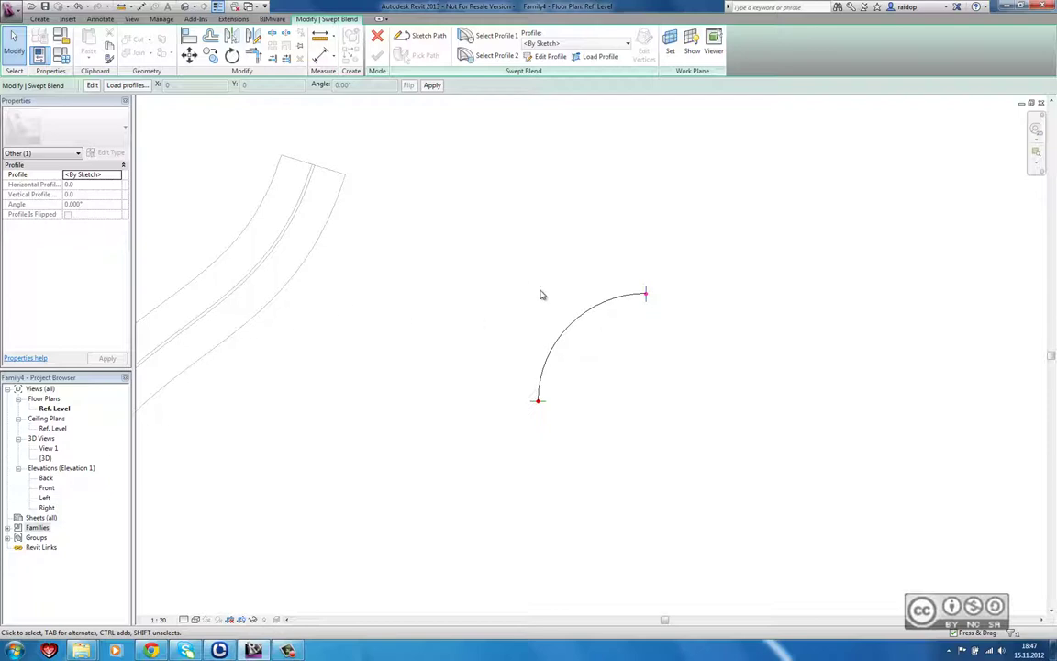
Edit the swept blend's first profile in the Right elevation
{"action": "left_click", "coordinate": [489, 39]}
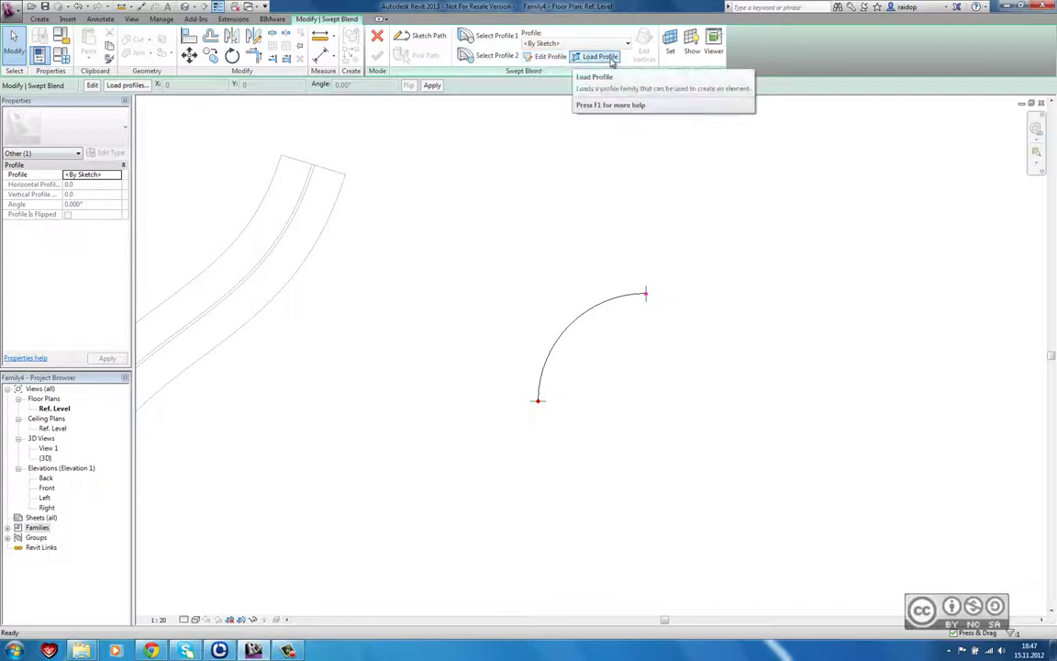
{"action": "left_click", "coordinate": [552, 58]}
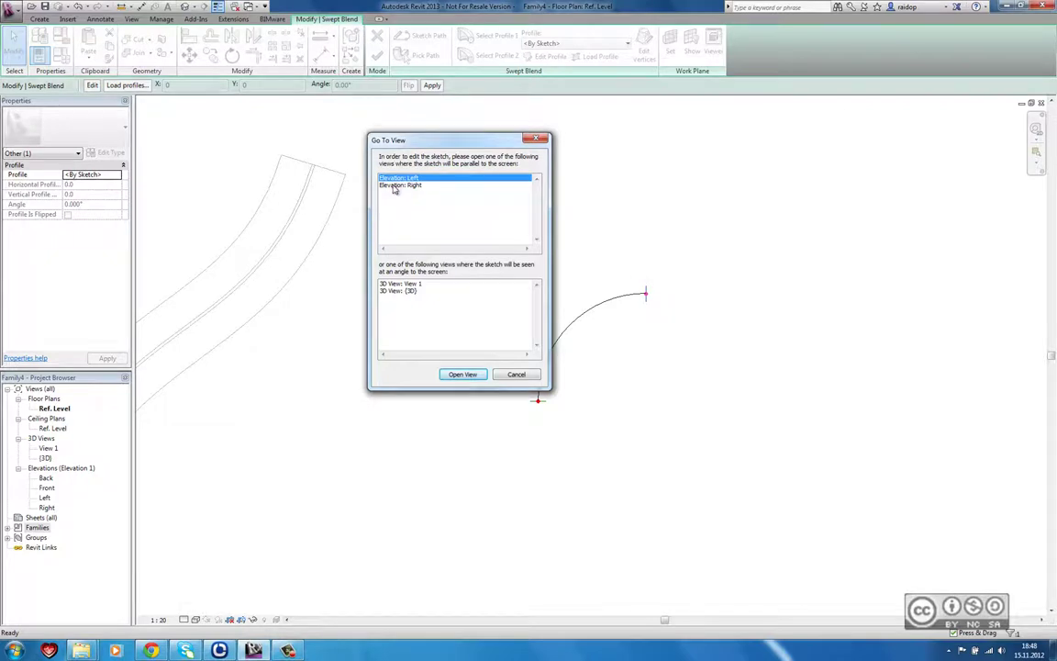
{"action": "left_click", "coordinate": [422, 186]}
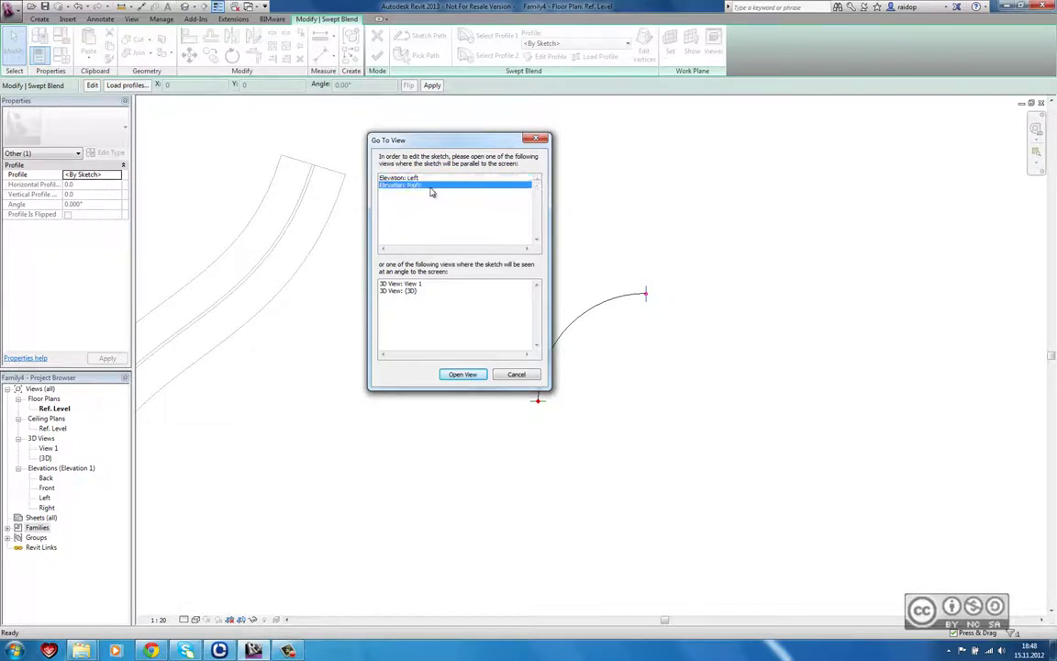
{"action": "left_click", "coordinate": [462, 375]}
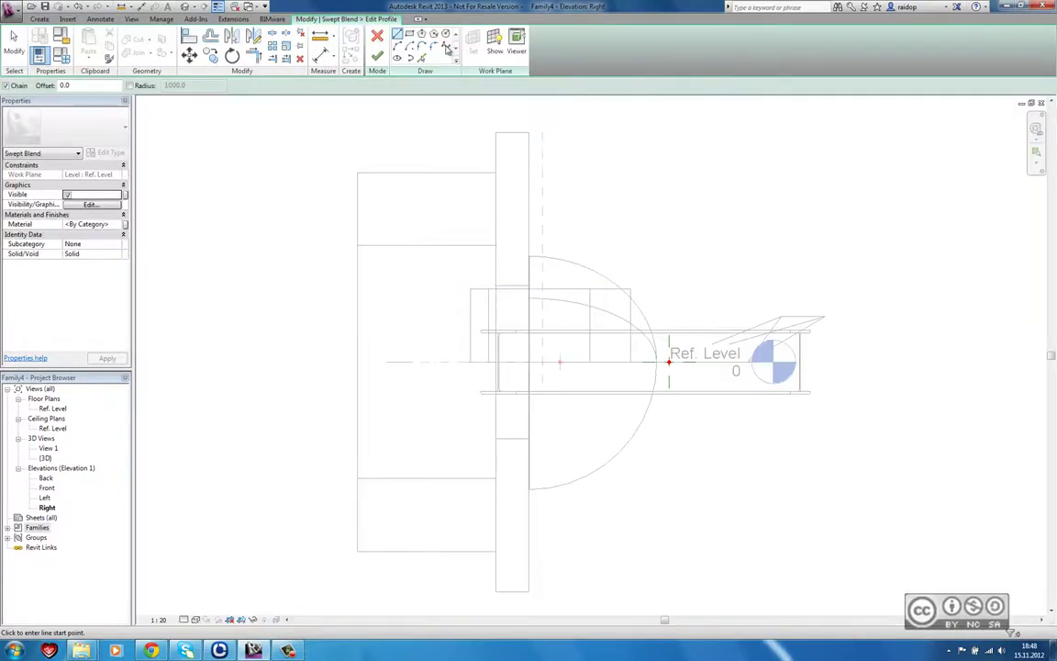
Draw a 75 by 70 rectangle at the path start as profile 1, then edit profile 2
{"action": "left_click", "coordinate": [409, 34]}
{"action": "scroll", "coordinate": [665, 354], "scroll_direction": "up", "scroll_amount": 3}
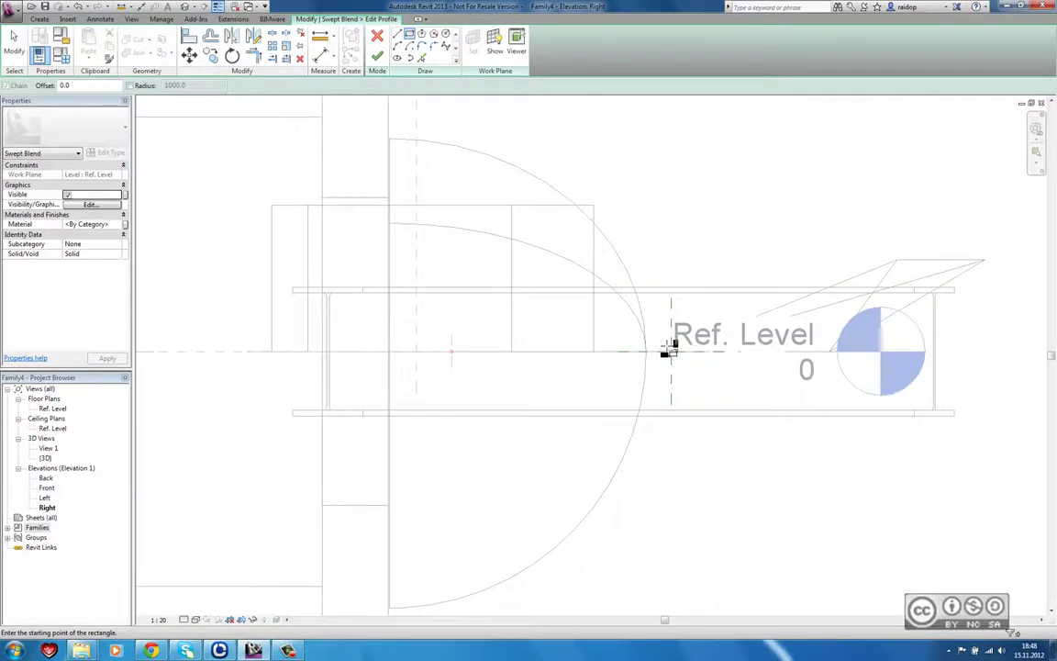
{"action": "left_click", "coordinate": [671, 352]}
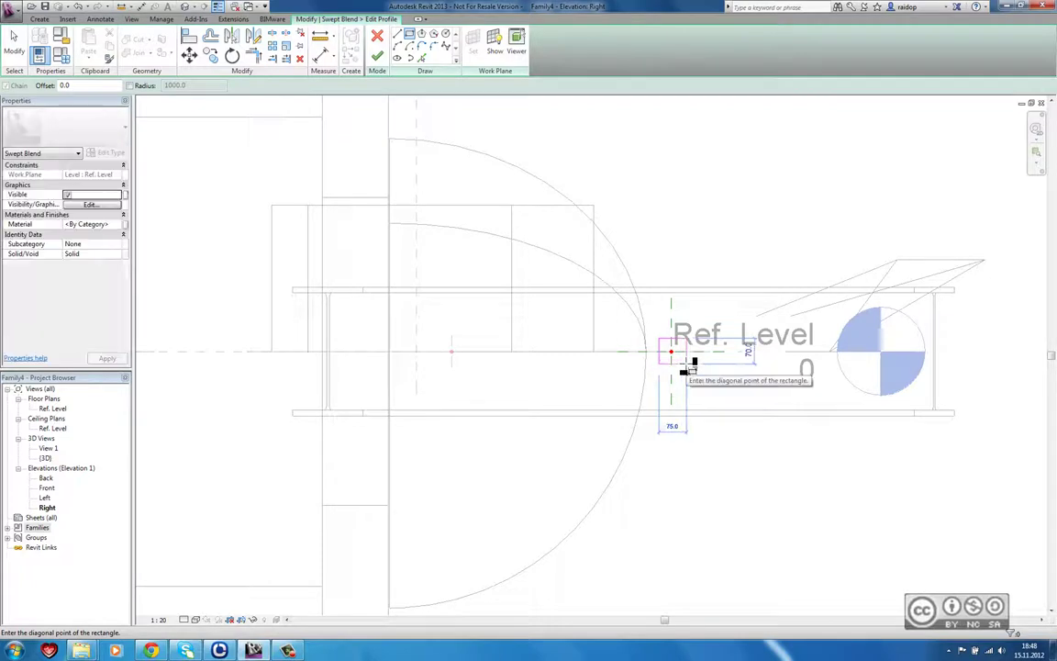
{"action": "left_click", "coordinate": [685, 364]}
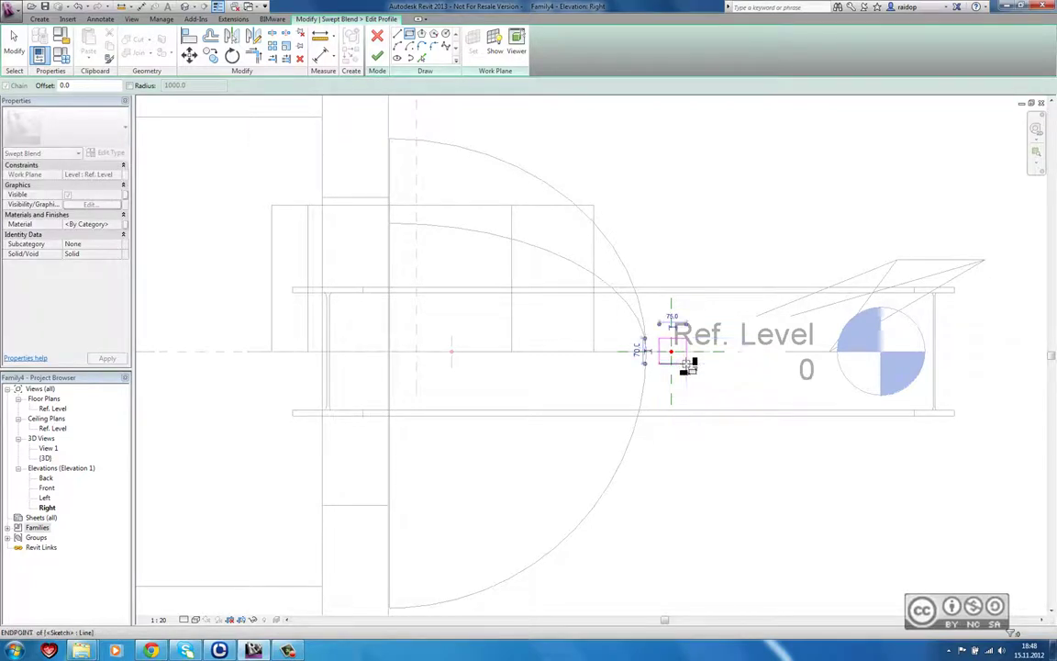
{"action": "left_click", "coordinate": [379, 59]}
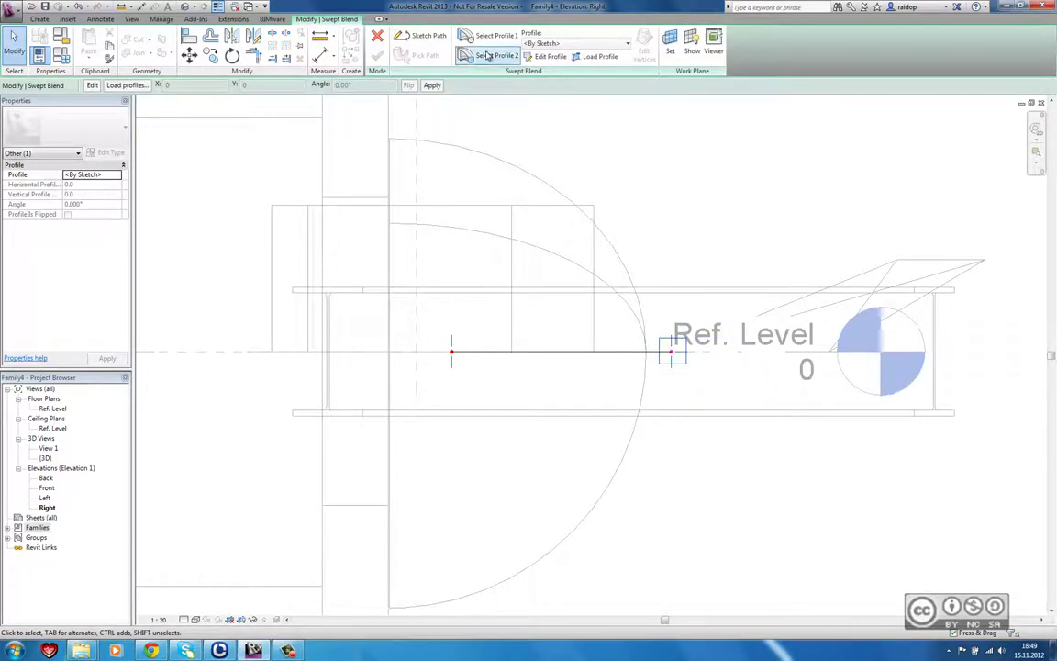
{"action": "left_click", "coordinate": [488, 56]}
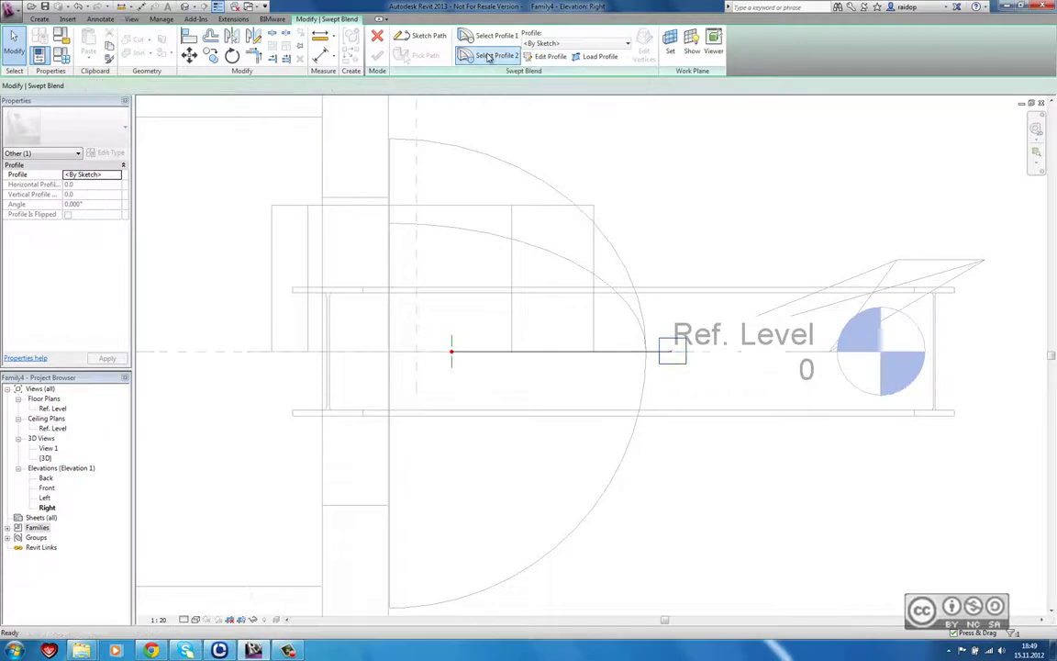
{"action": "left_click", "coordinate": [550, 58]}
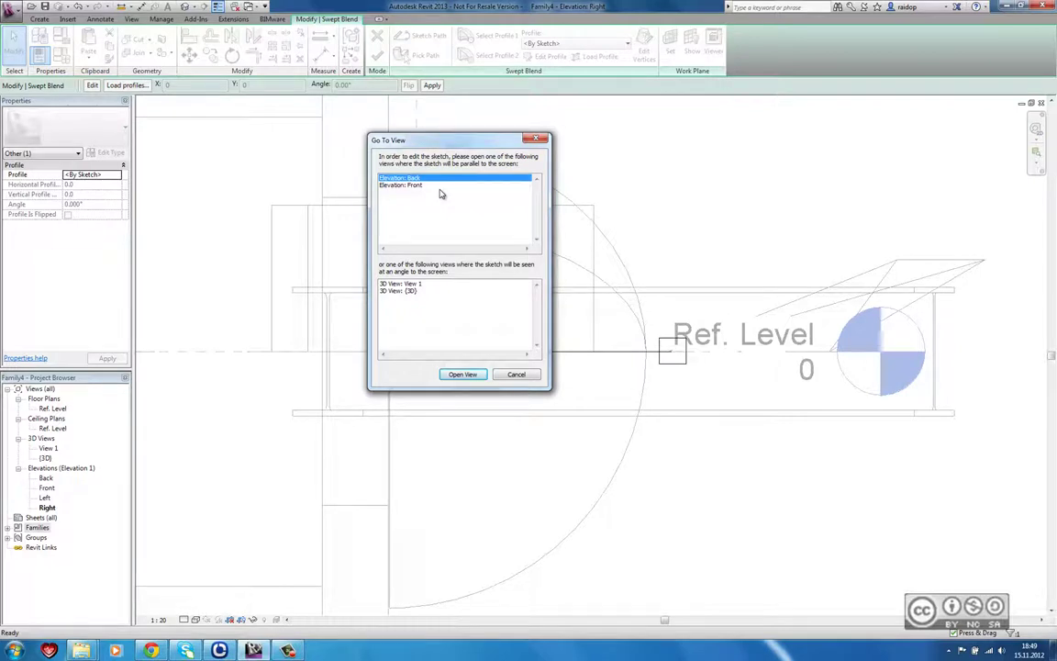
Draw a 190 by 175 rectangle as the second profile in the Front elevation
{"action": "left_click", "coordinate": [409, 187]}
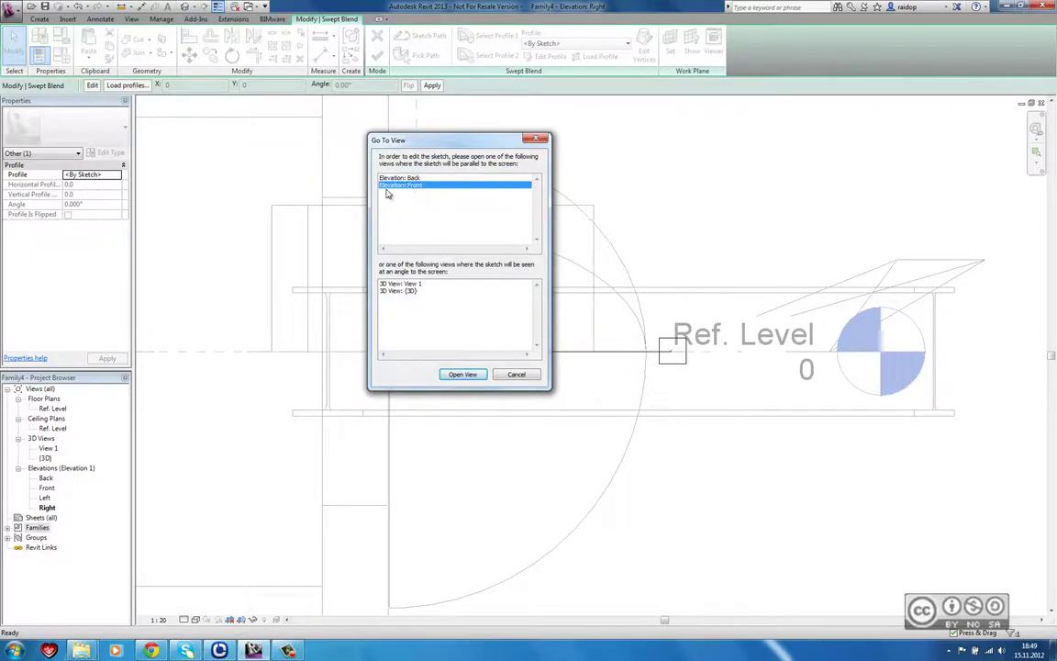
{"action": "left_click", "coordinate": [463, 375]}
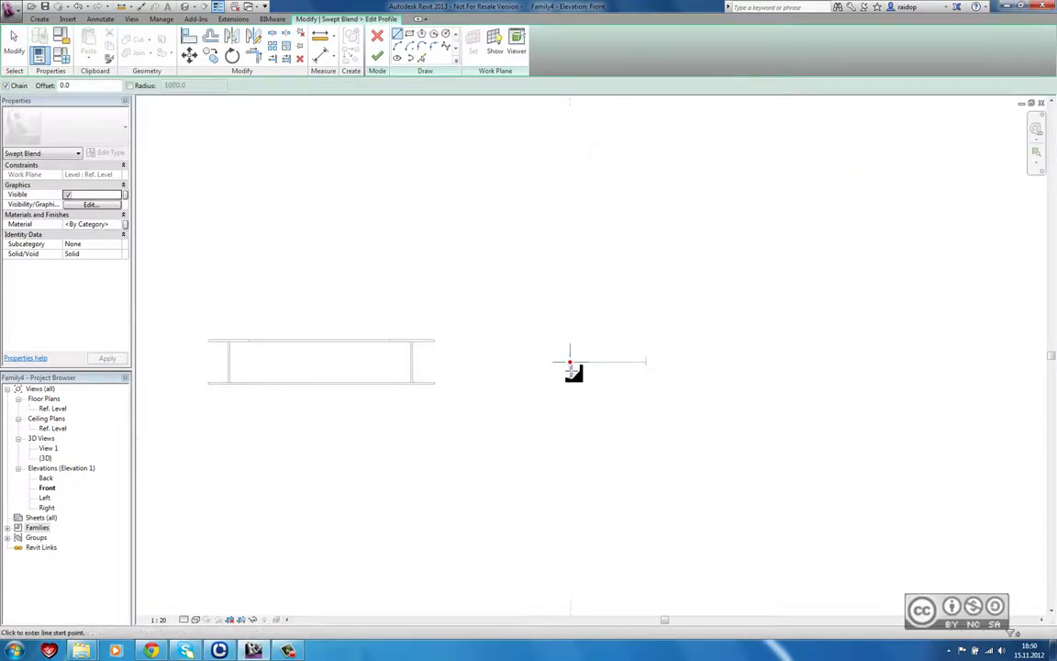
{"action": "scroll", "coordinate": [571, 369], "scroll_direction": "up", "scroll_amount": 3}
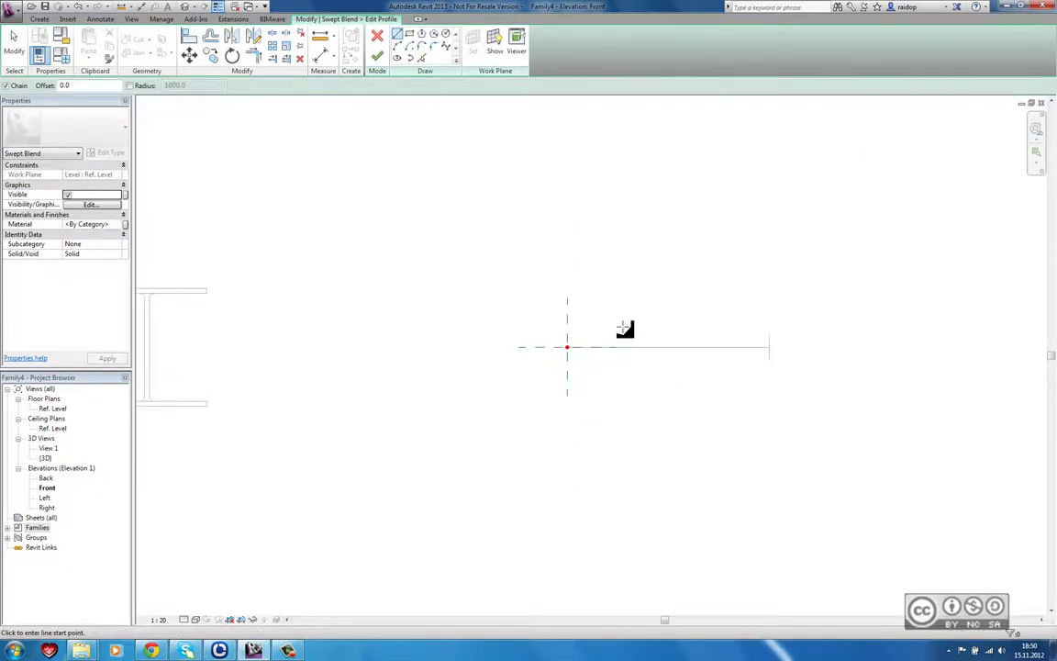
{"action": "left_click", "coordinate": [409, 33]}
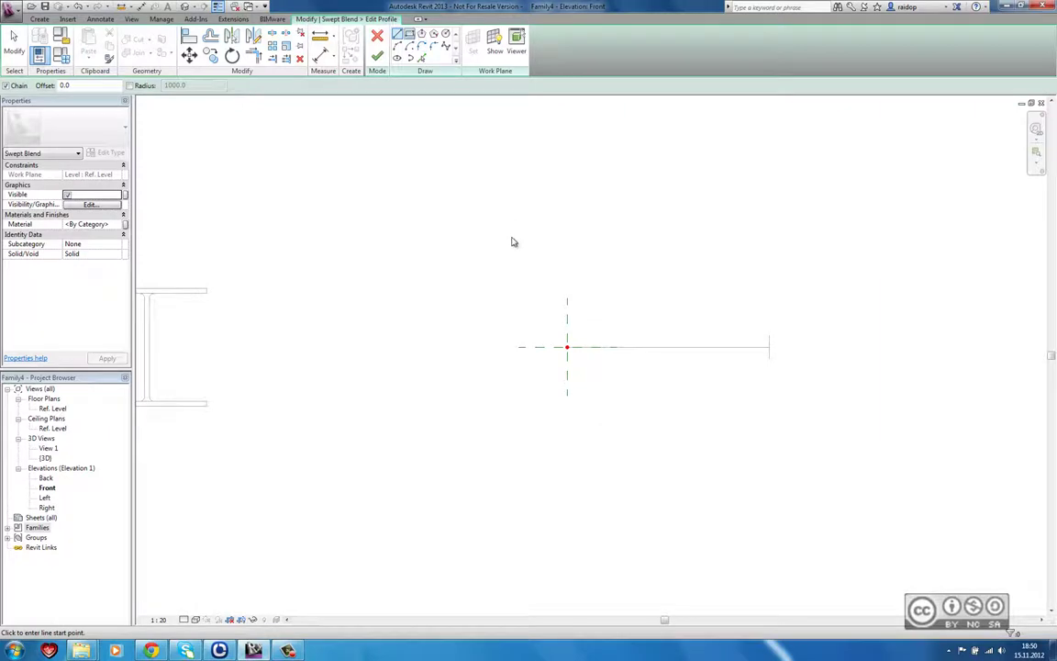
{"action": "left_click", "coordinate": [535, 317]}
{"action": "left_click", "coordinate": [599, 375]}
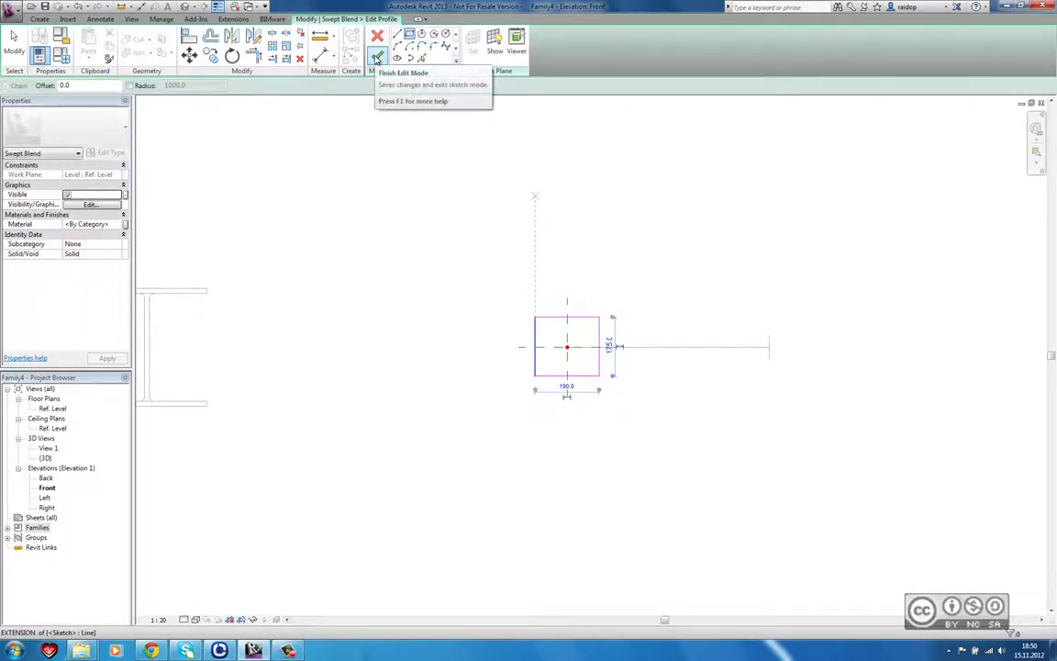
Finish the second profile and complete the tapering swept blend
{"action": "left_click", "coordinate": [377, 58]}
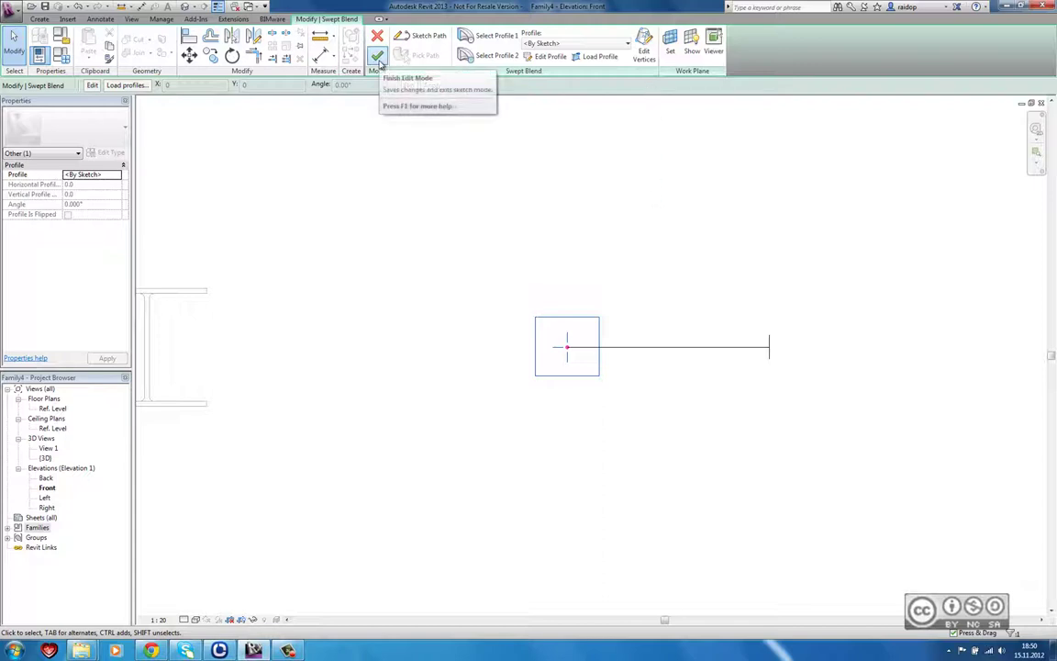
{"action": "left_click", "coordinate": [377, 56]}
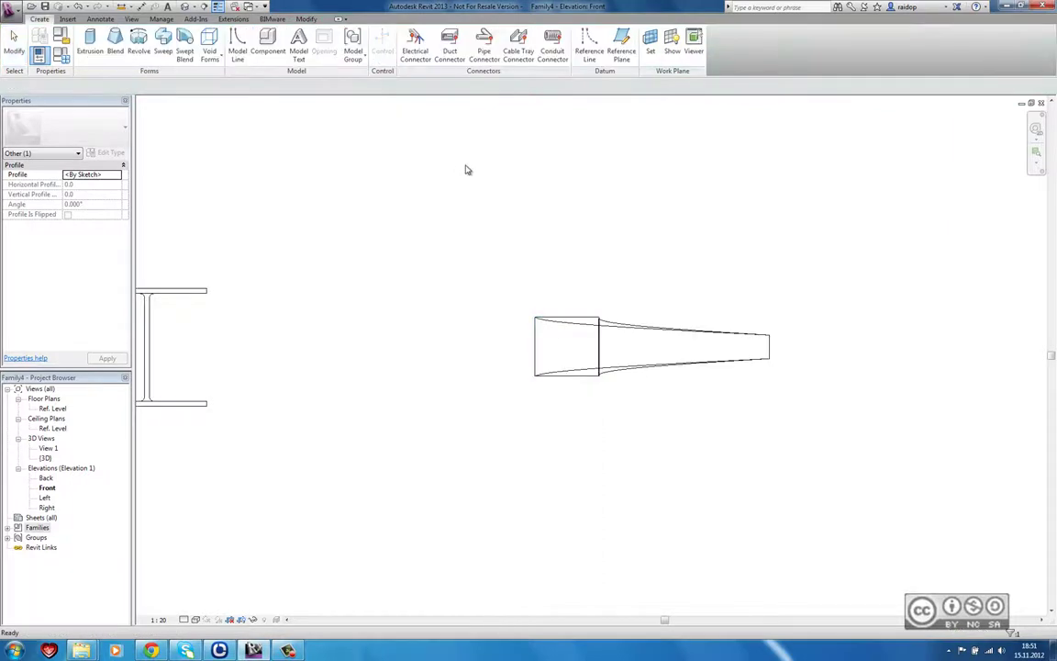
{"action": "left_click", "coordinate": [262, 7]}
In 3D, select the swept blend and twist its end vertices to the left
{"action": "left_click", "coordinate": [294, 73]}
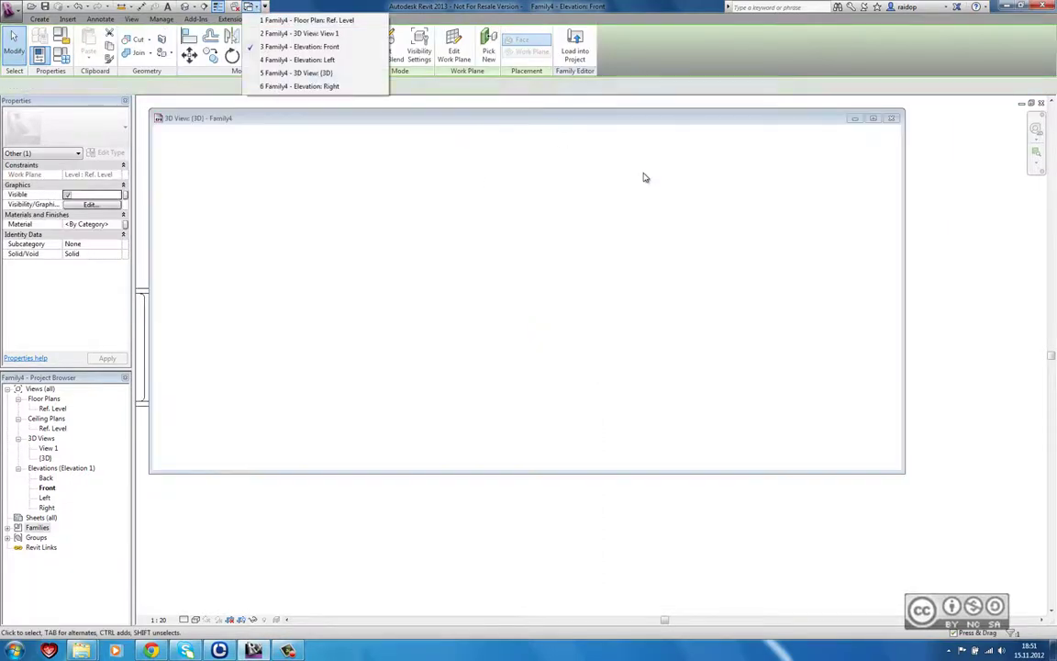
{"action": "left_click", "coordinate": [612, 277]}
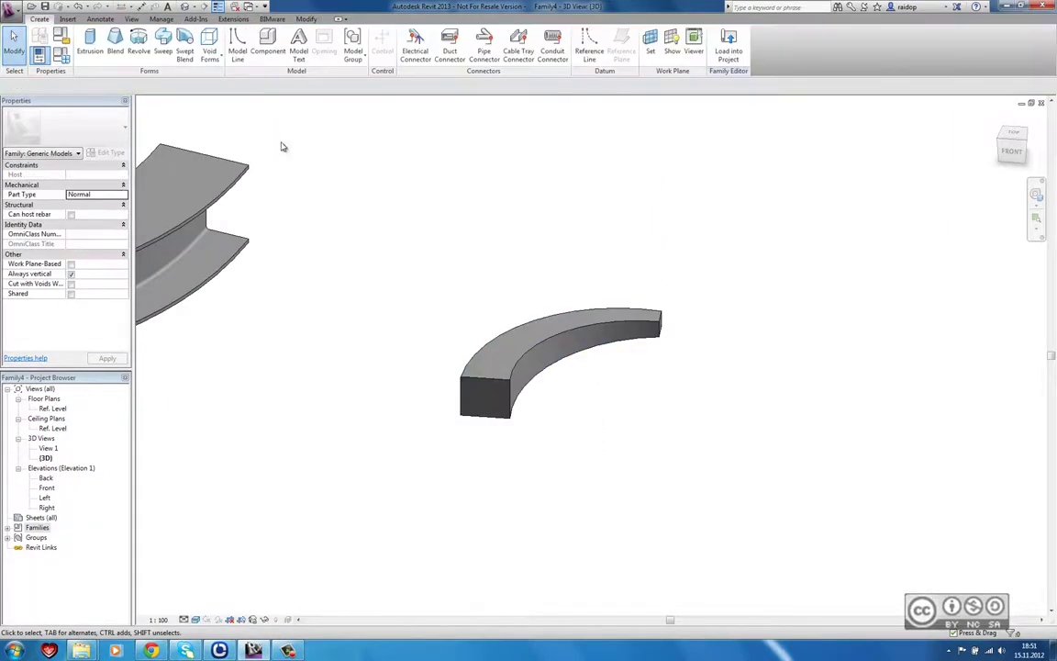
{"action": "left_click", "coordinate": [540, 347]}
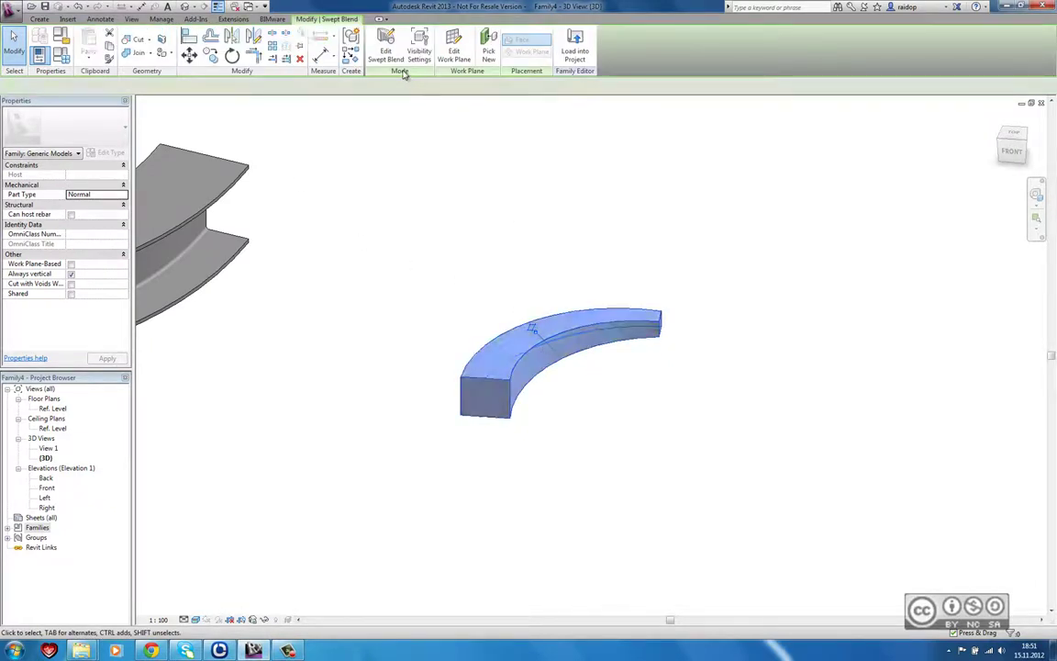
{"action": "left_click", "coordinate": [384, 43]}
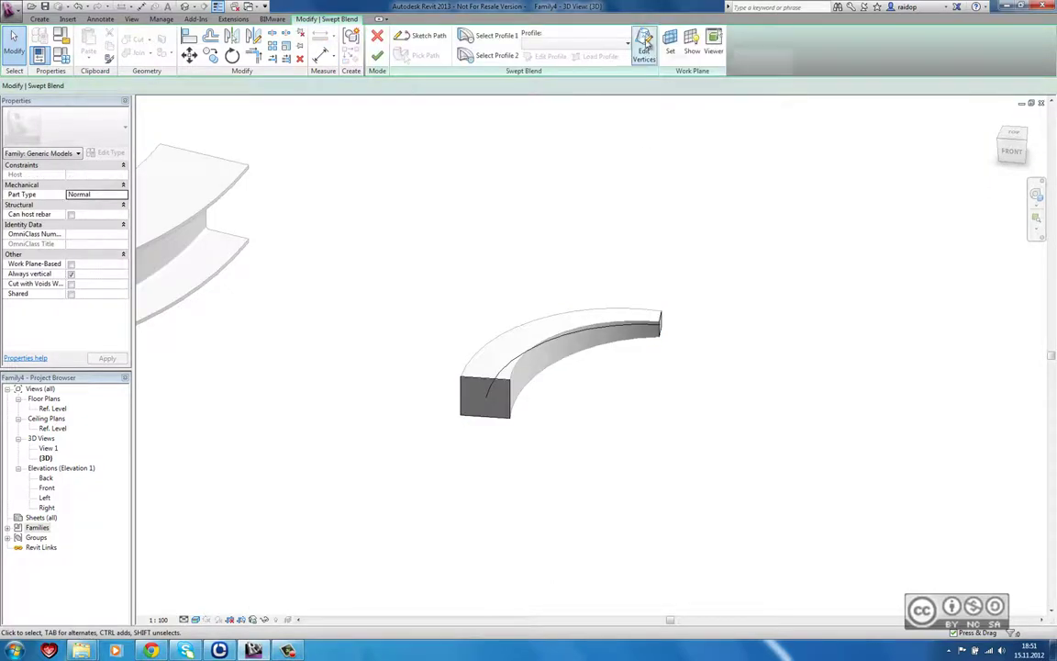
{"action": "left_click", "coordinate": [645, 52]}
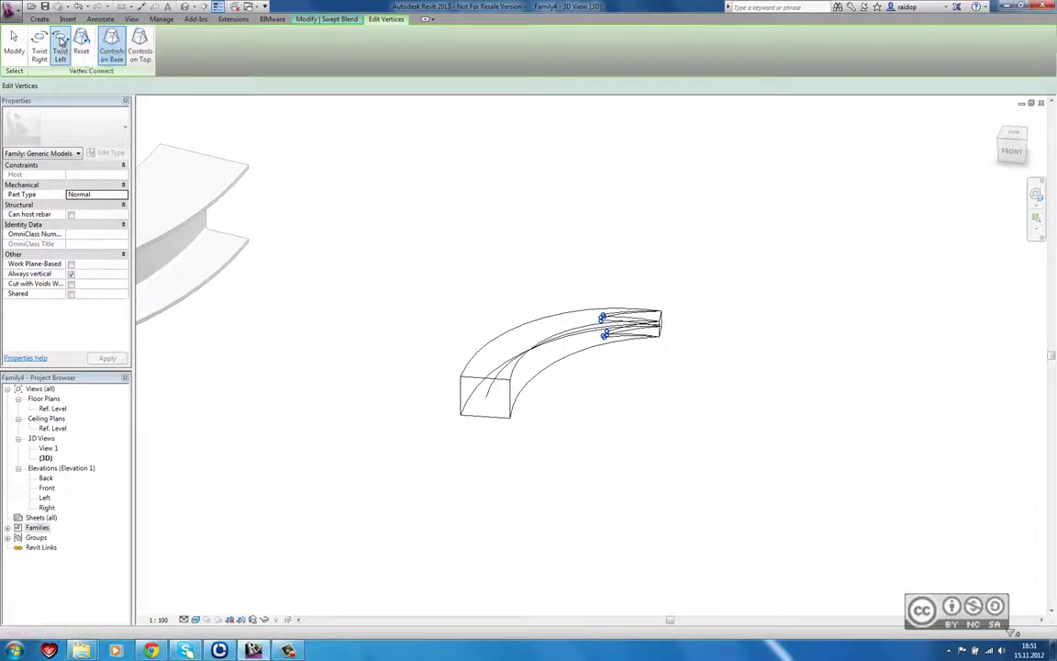
{"action": "left_click", "coordinate": [59, 42]}
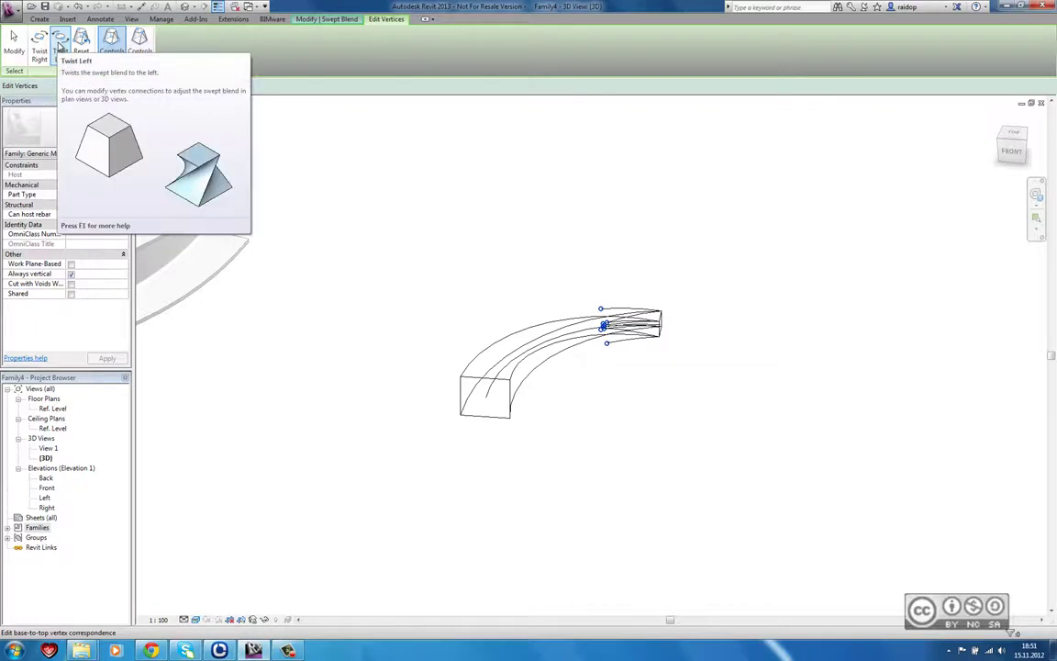
Accept the twisted swept blend and go to the Ref. Level floor plan
{"action": "left_click", "coordinate": [14, 41]}
{"action": "left_click", "coordinate": [644, 46]}
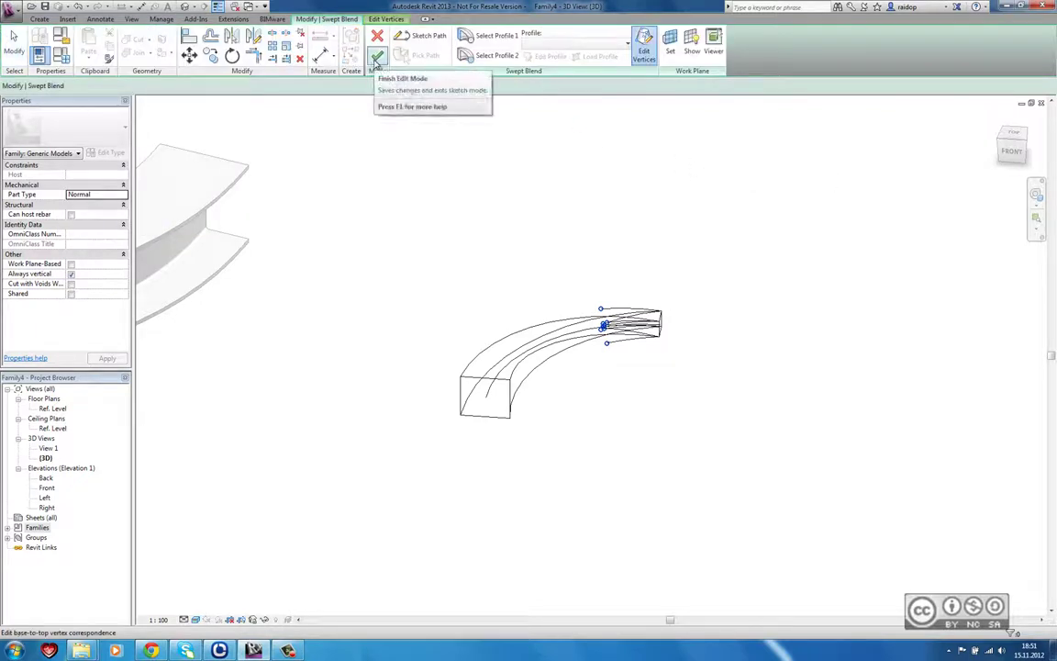
{"action": "left_click", "coordinate": [376, 59]}
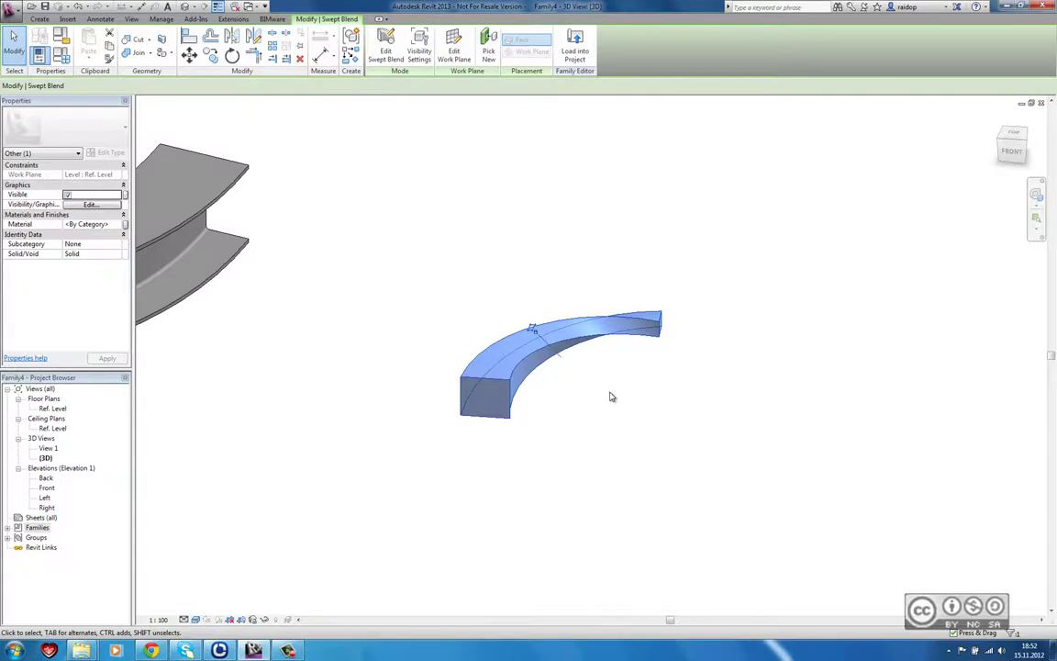
{"action": "left_click", "coordinate": [469, 233]}
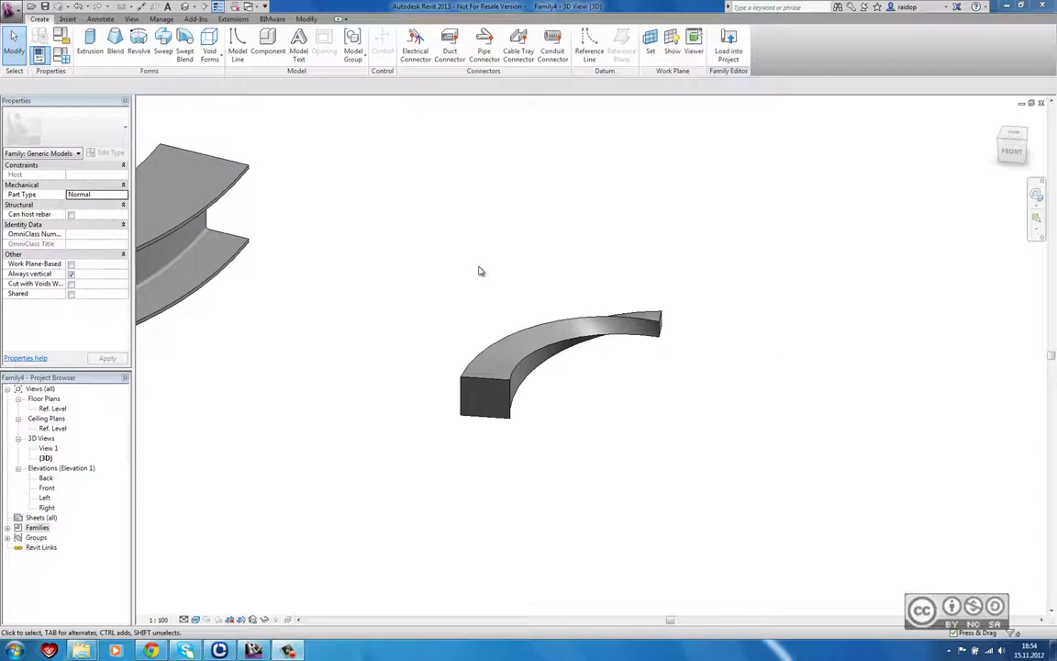
{"action": "left_click", "coordinate": [233, 9]}
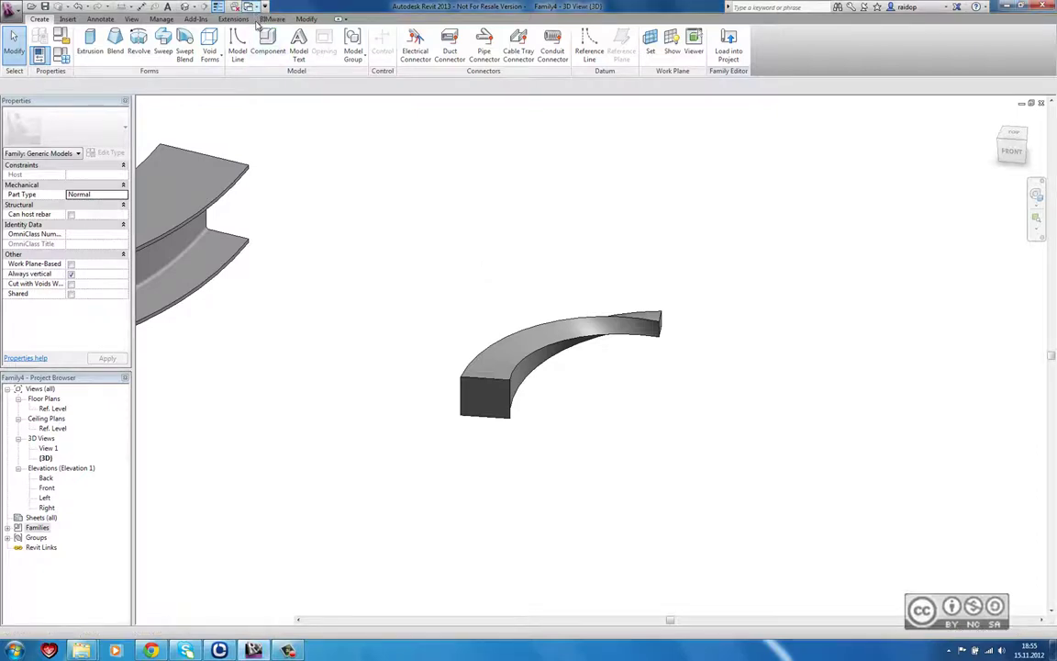
{"action": "left_click", "coordinate": [90, 41]}
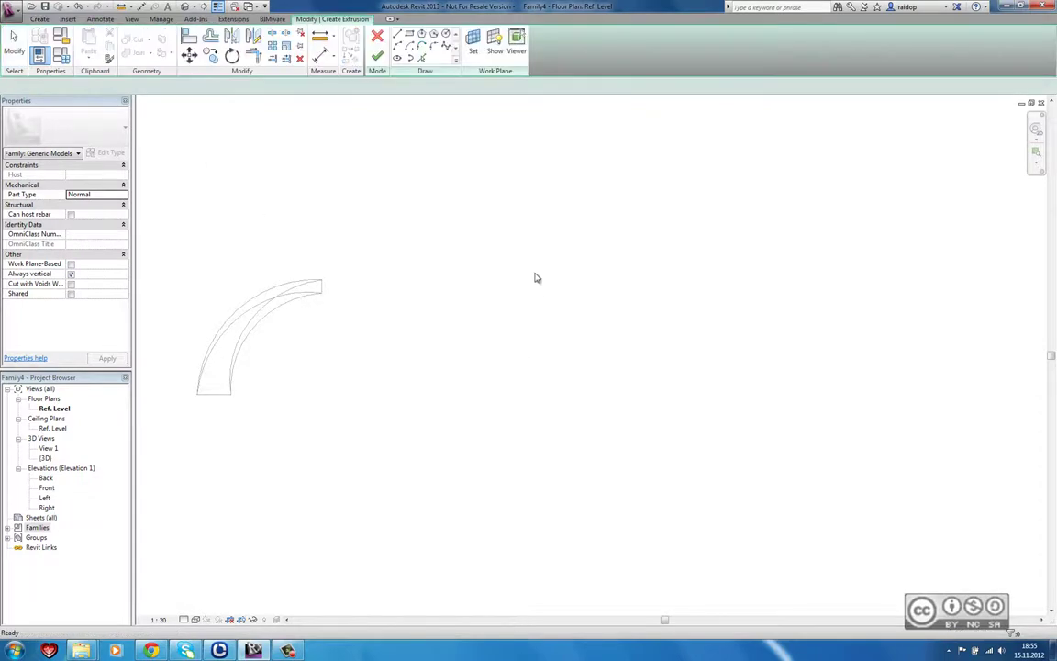
Create a 460 by 340 rectangular box extrusion
{"action": "left_click", "coordinate": [409, 34]}
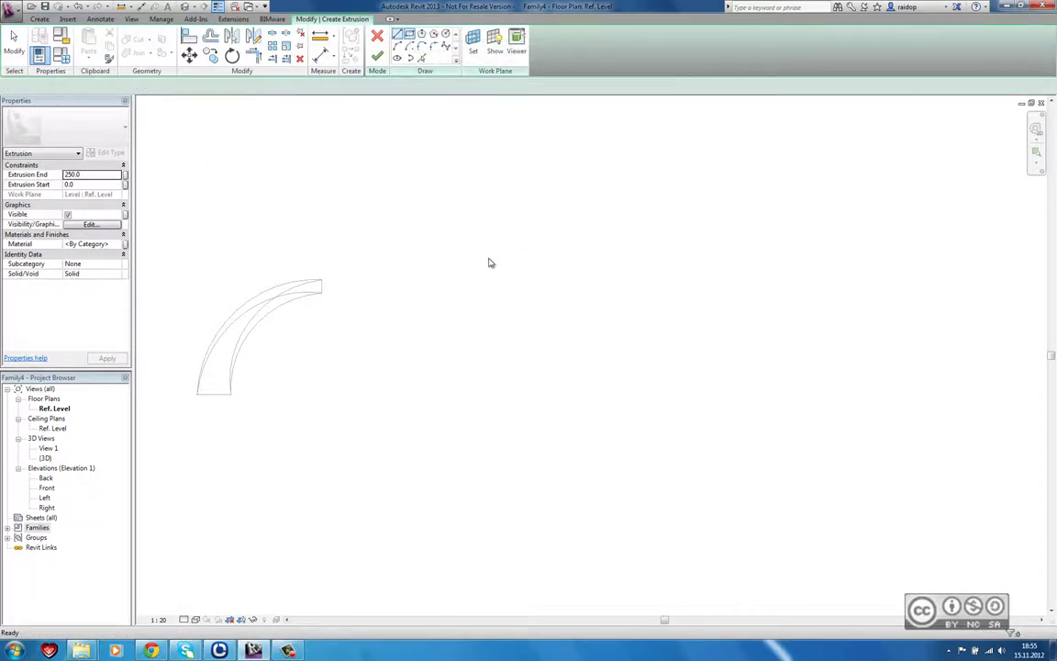
{"action": "left_click", "coordinate": [489, 292]}
{"action": "left_click", "coordinate": [573, 354]}
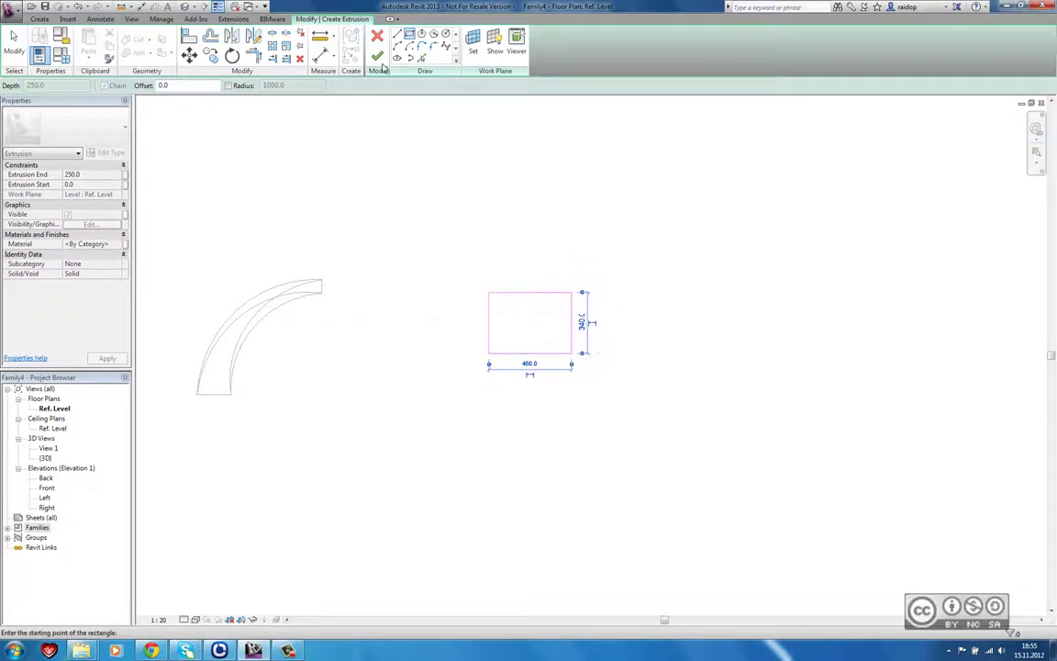
{"action": "left_click", "coordinate": [377, 57]}
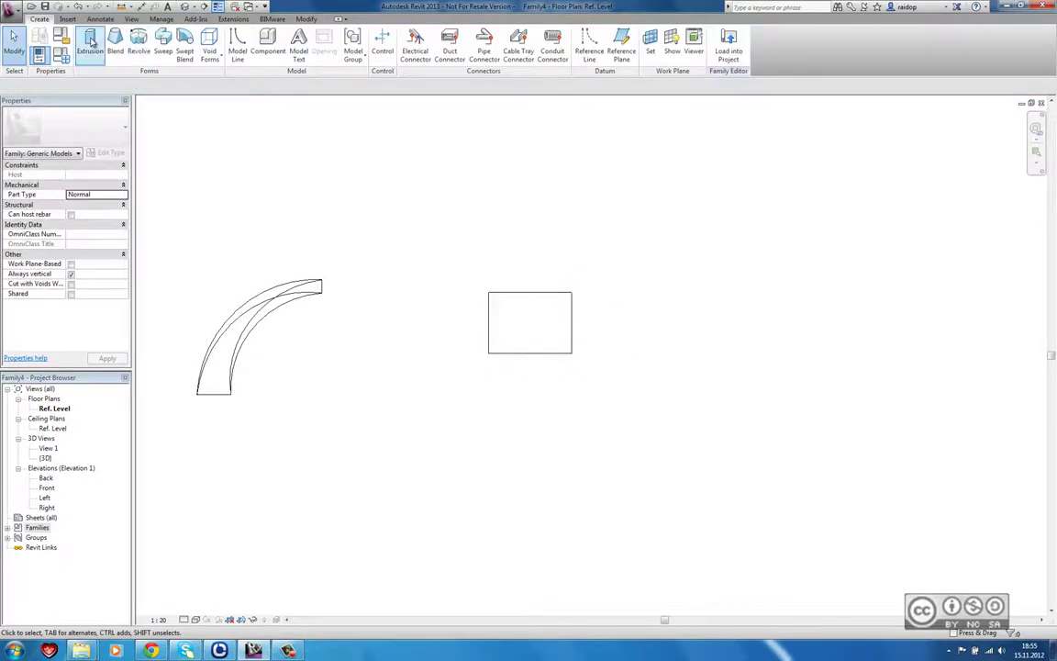
Add a radius-220 cylinder extrusion overlapping the box and view it in 3D
{"action": "key", "text": "Return"}
{"action": "left_click", "coordinate": [447, 40]}
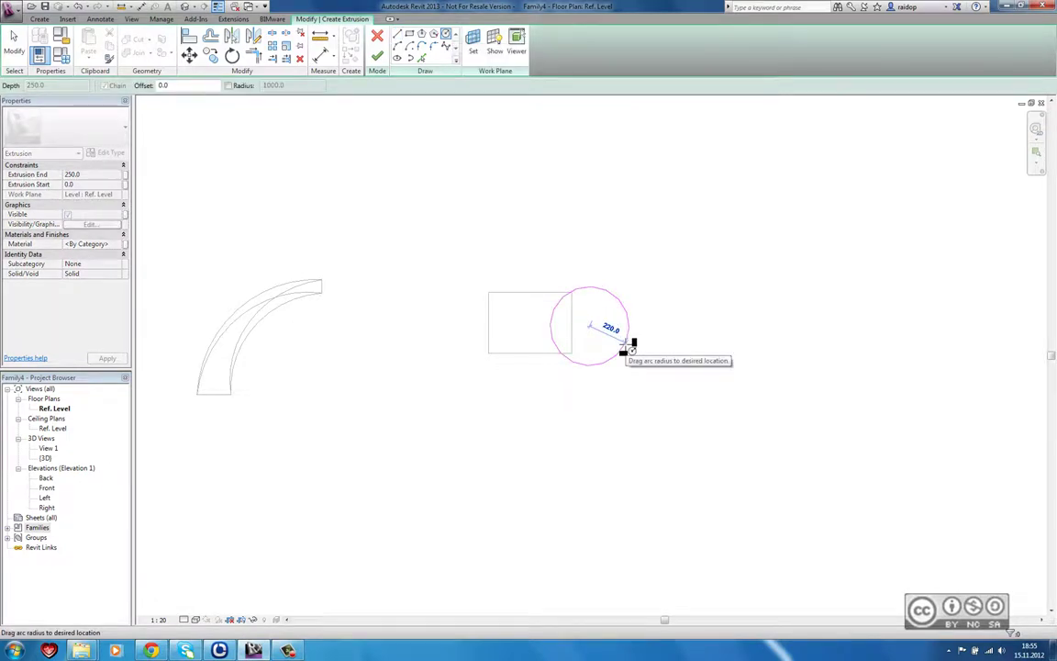
{"action": "left_click", "coordinate": [632, 347]}
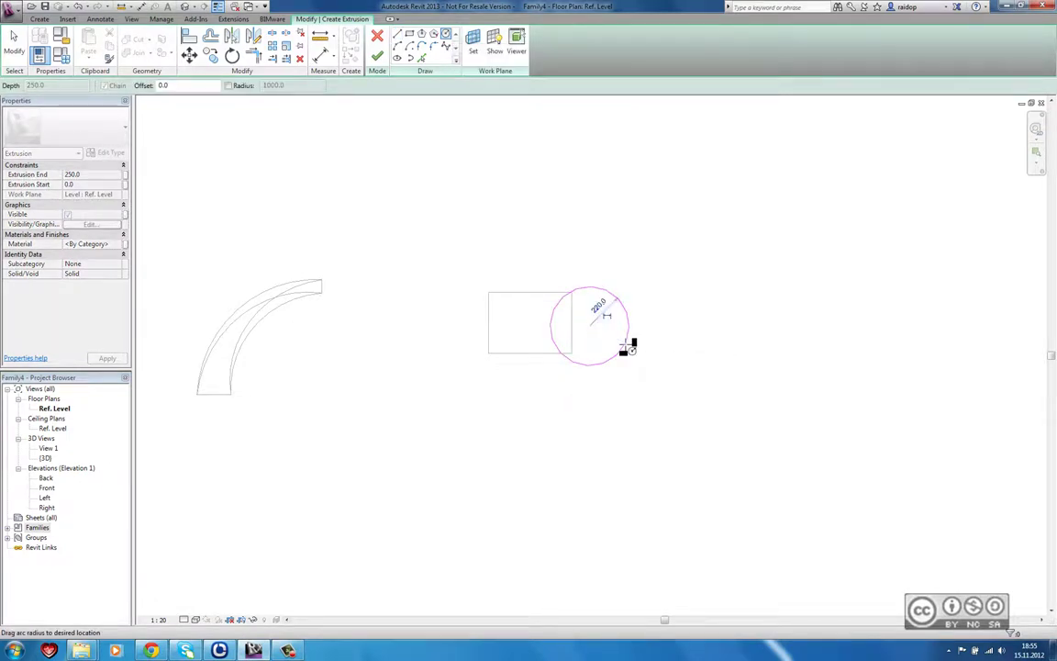
{"action": "left_click", "coordinate": [379, 57]}
{"action": "left_click", "coordinate": [249, 6]}
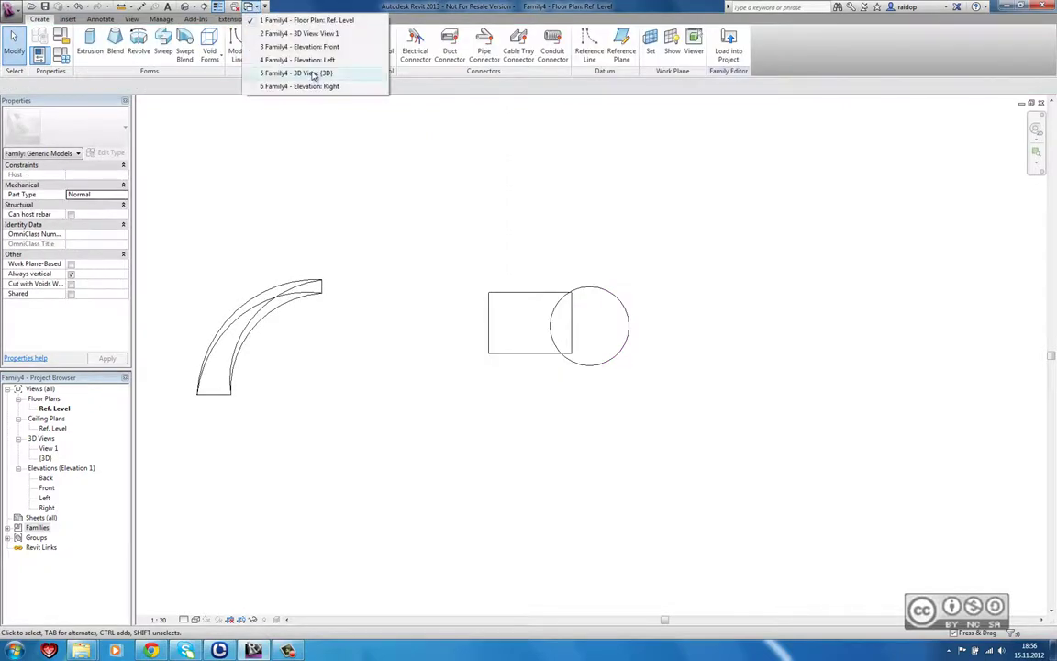
{"action": "left_click", "coordinate": [314, 73]}
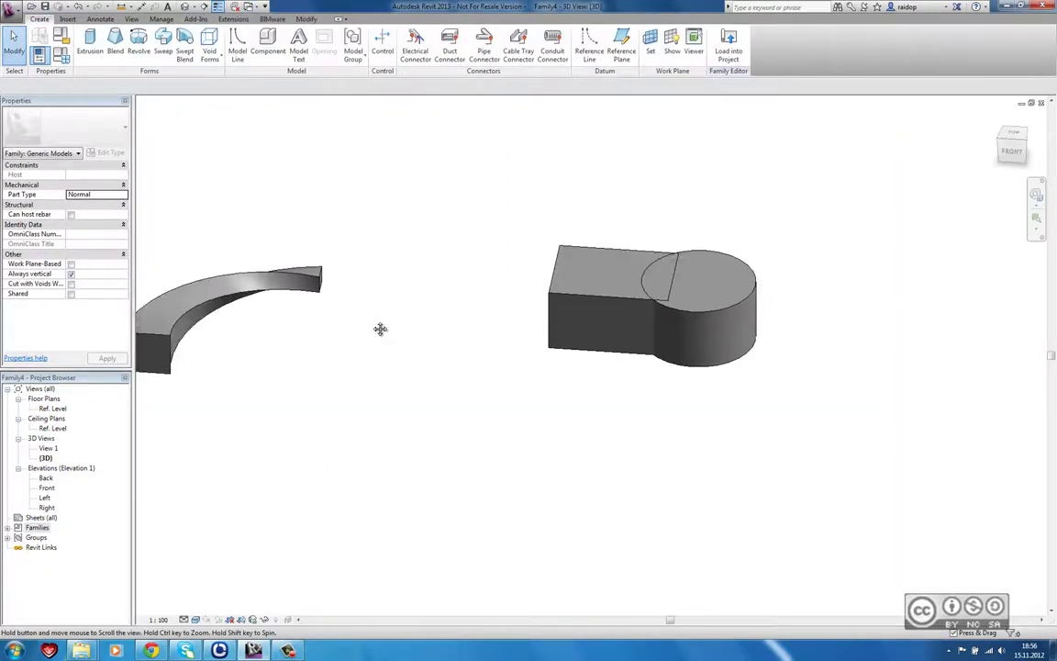
Drag the cylinder's top handle up so it stands taller than the box
{"action": "left_click", "coordinate": [626, 277]}
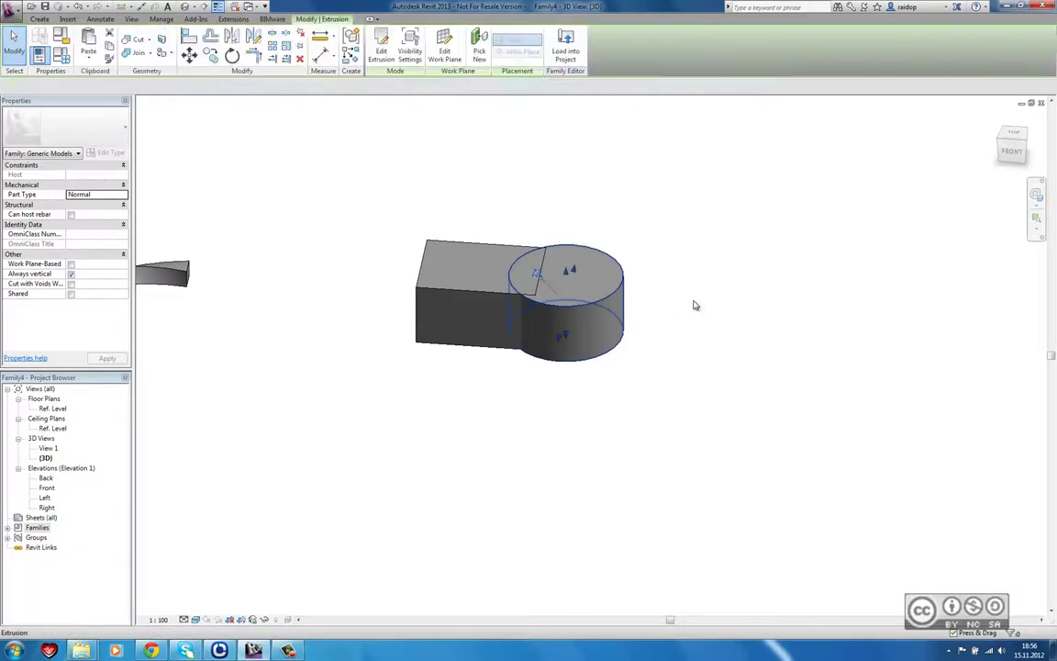
{"action": "left_click_drag", "start_coordinate": [569, 269], "coordinate": [569, 224]}
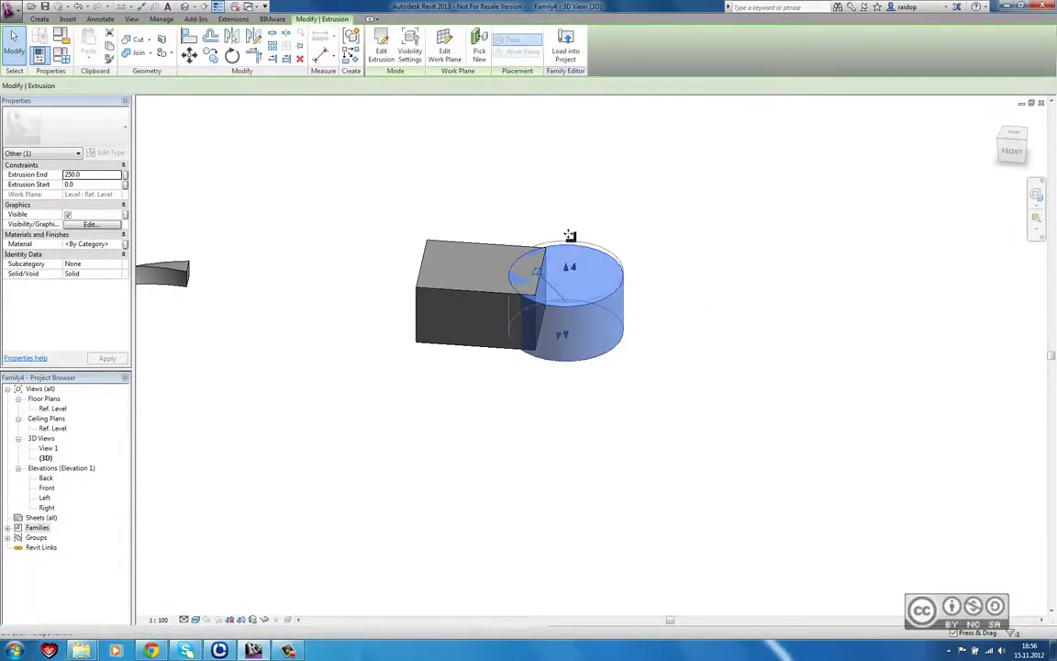
{"action": "left_click", "coordinate": [479, 156]}
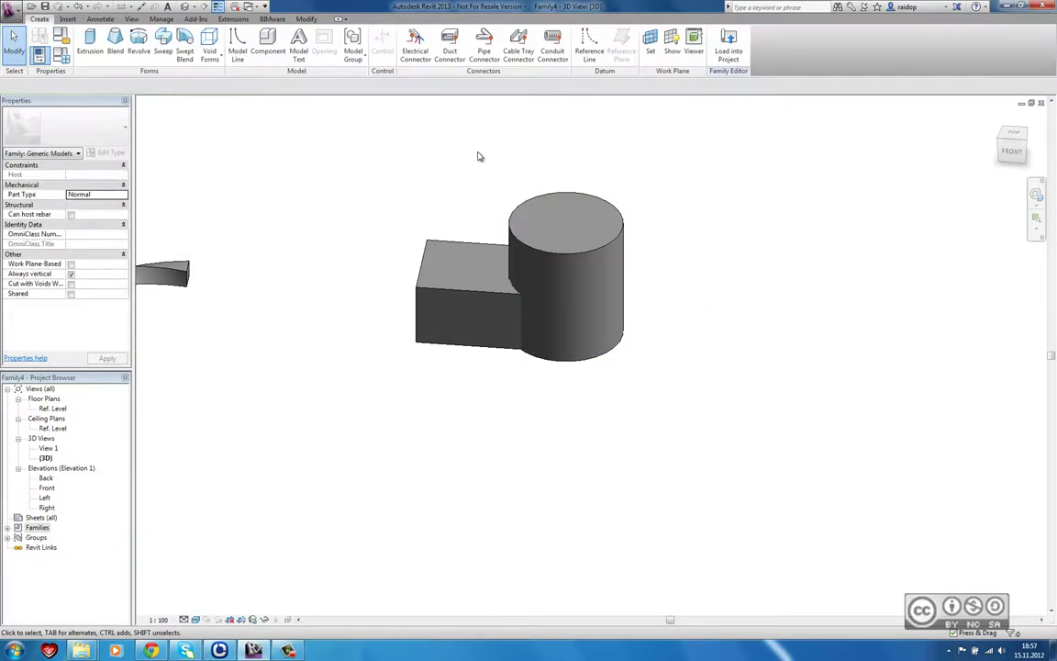
Join the box and the cylinder with Join Geometry
{"action": "left_click", "coordinate": [461, 247]}
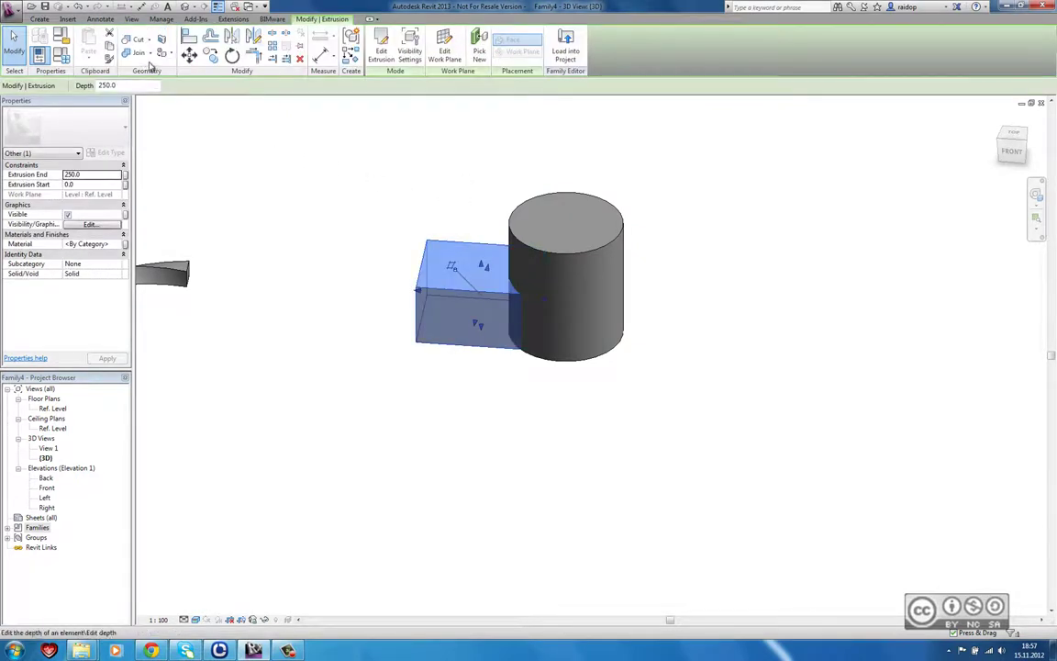
{"action": "left_click", "coordinate": [151, 58]}
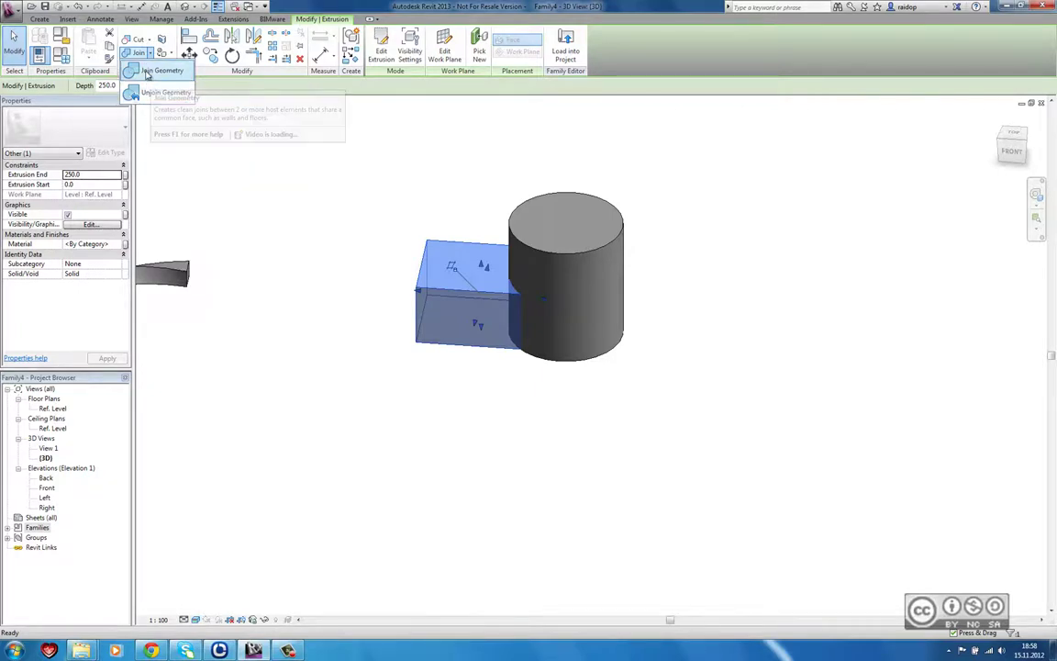
{"action": "left_click", "coordinate": [146, 74]}
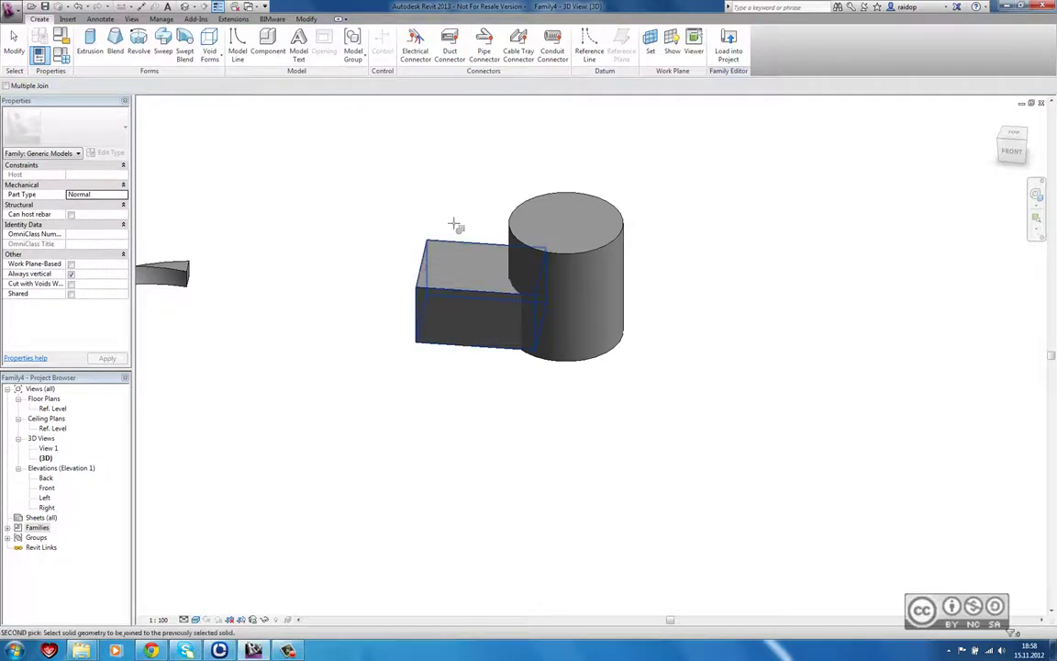
{"action": "left_click", "coordinate": [463, 229]}
{"action": "left_click", "coordinate": [555, 195]}
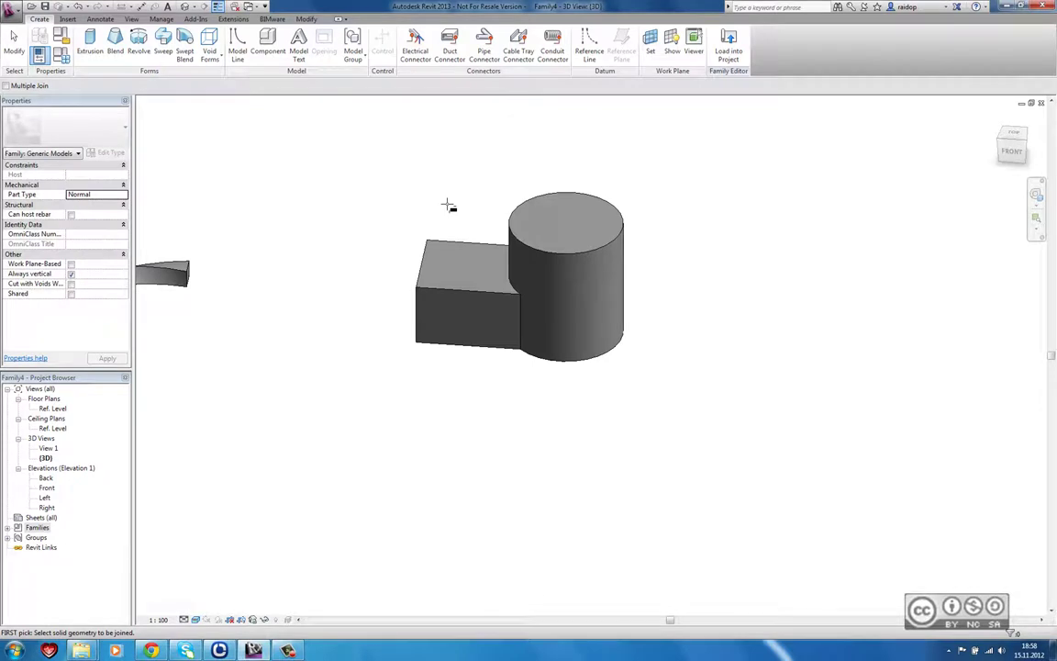
{"action": "key", "text": "Escape"}
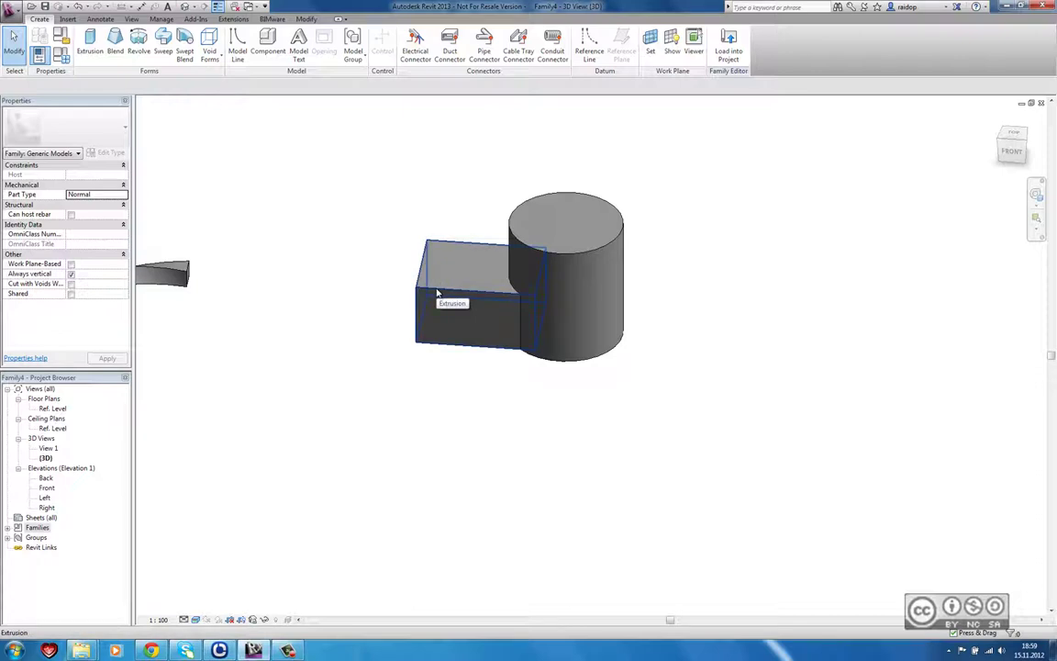
Tab-select the joined solid to confirm the box and cylinder are merged
{"action": "left_click", "coordinate": [437, 293]}
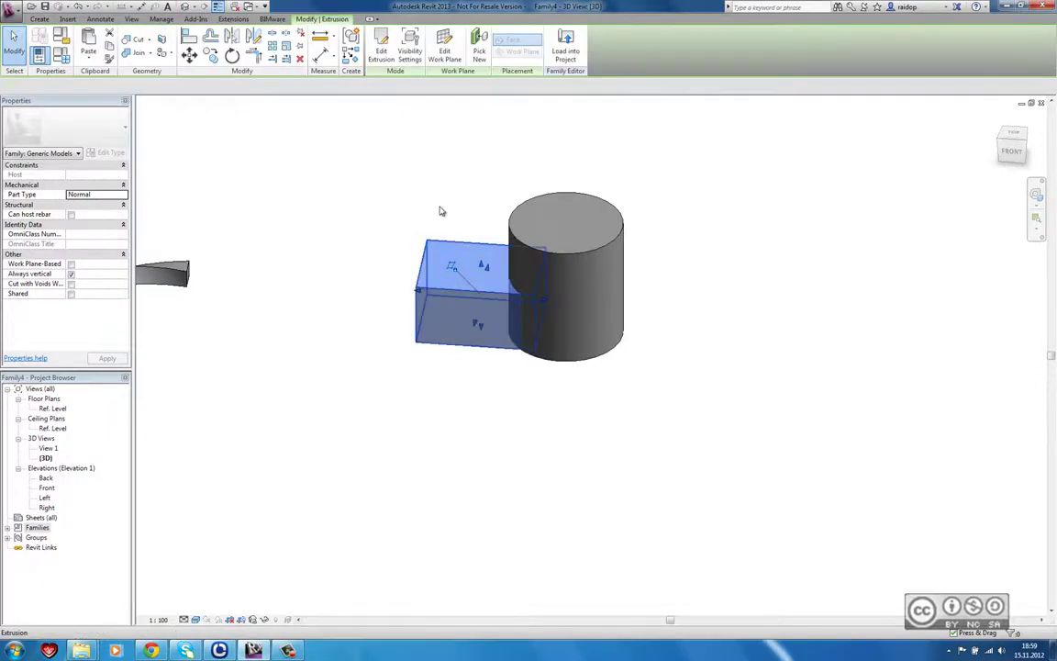
{"action": "key", "text": "Escape"}
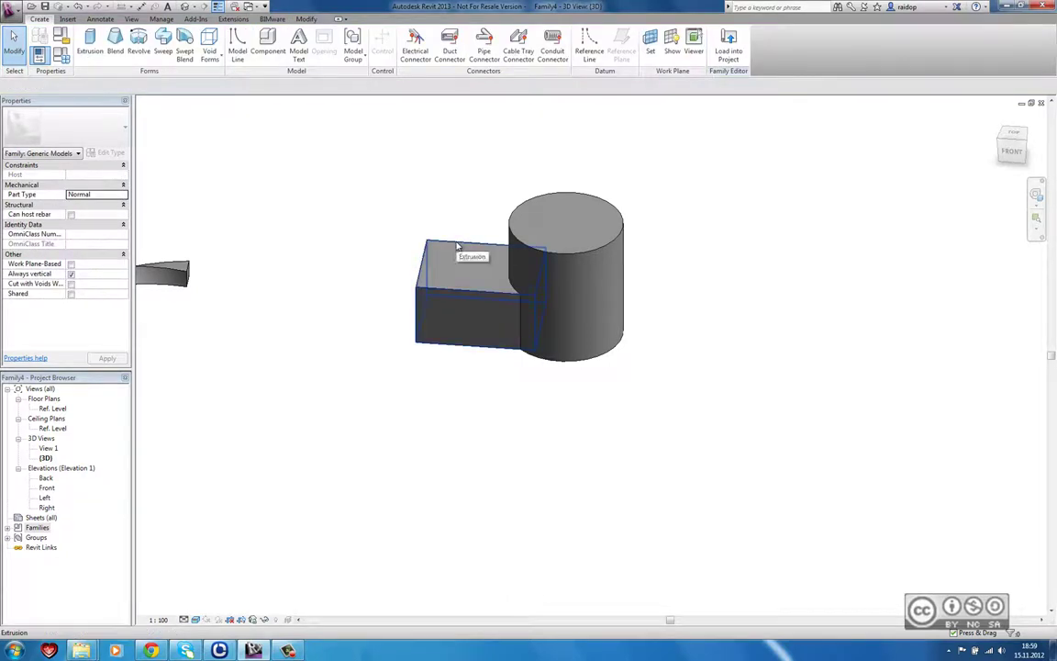
{"action": "key", "text": "Tab"}
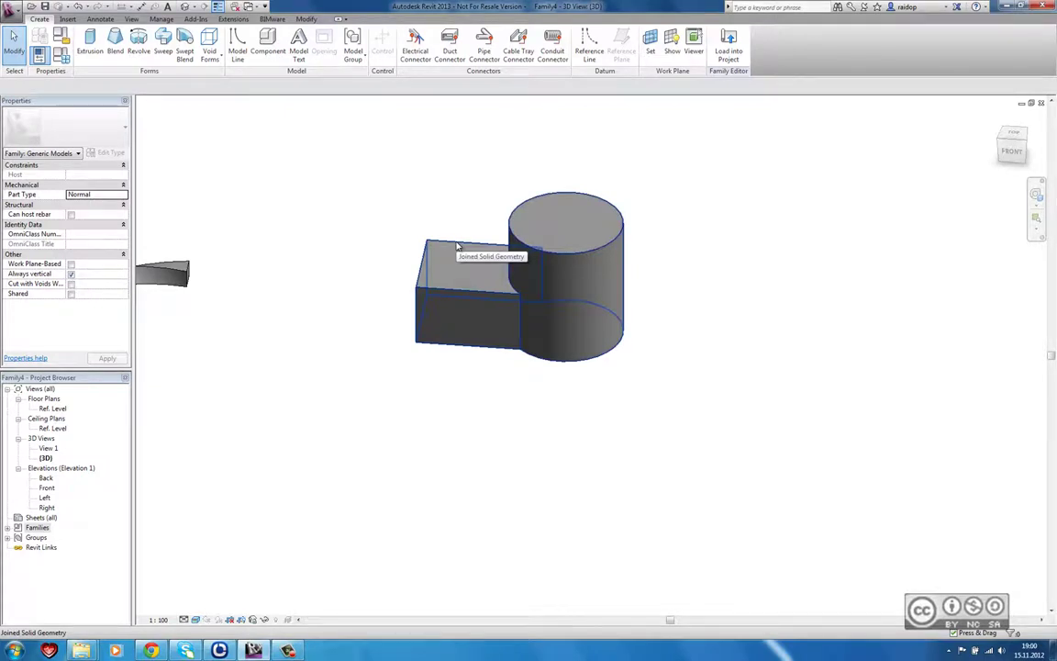
{"action": "left_click", "coordinate": [457, 246]}
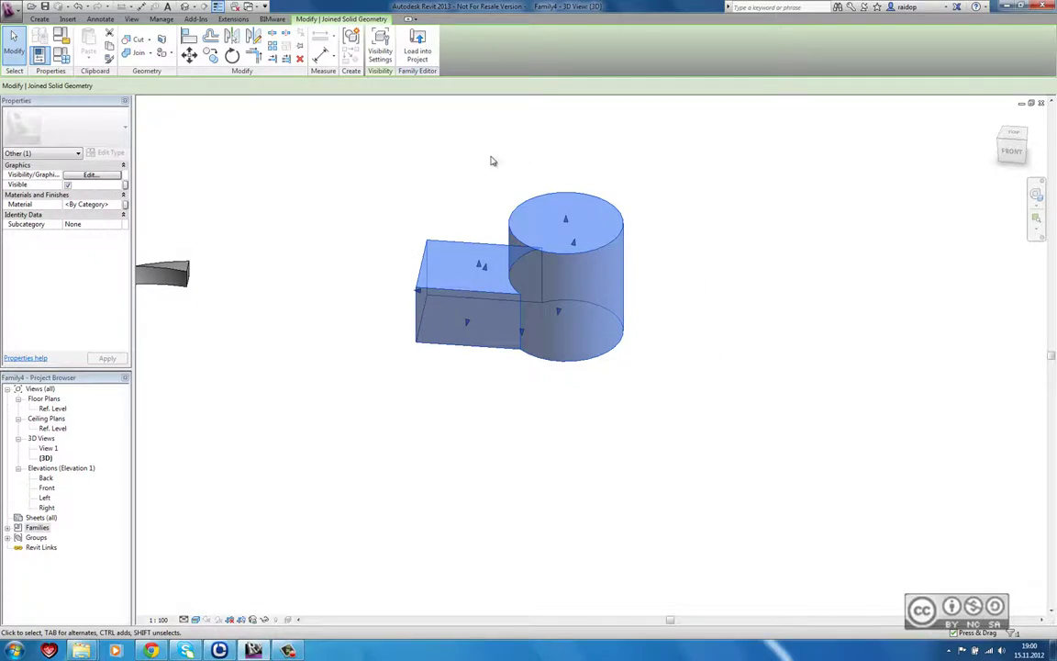
{"action": "left_click", "coordinate": [488, 202]}
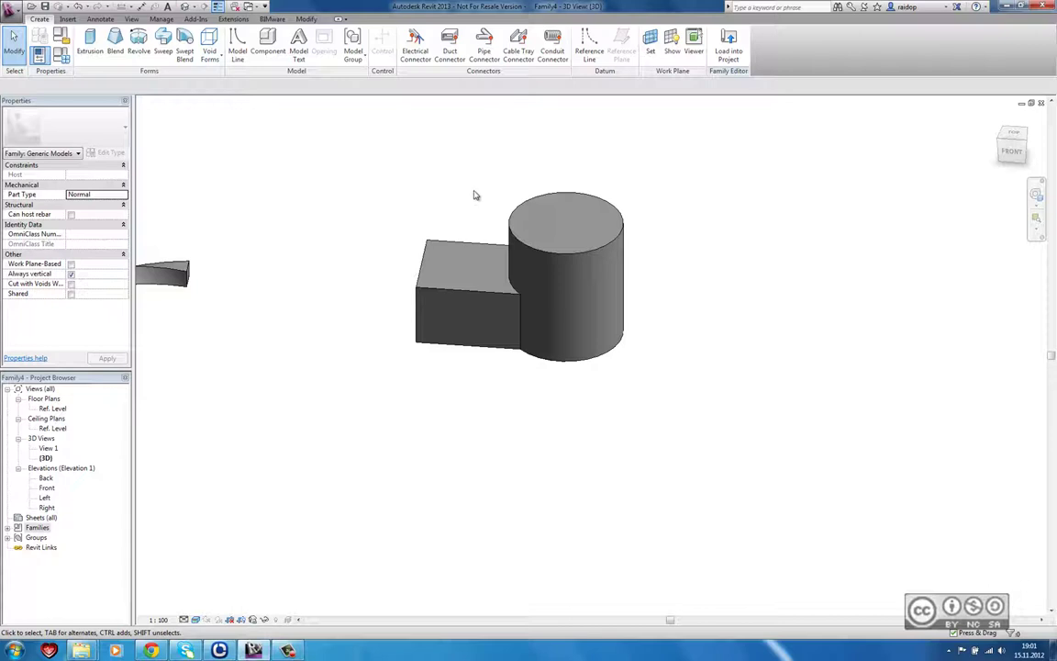
{"action": "left_click", "coordinate": [449, 244]}
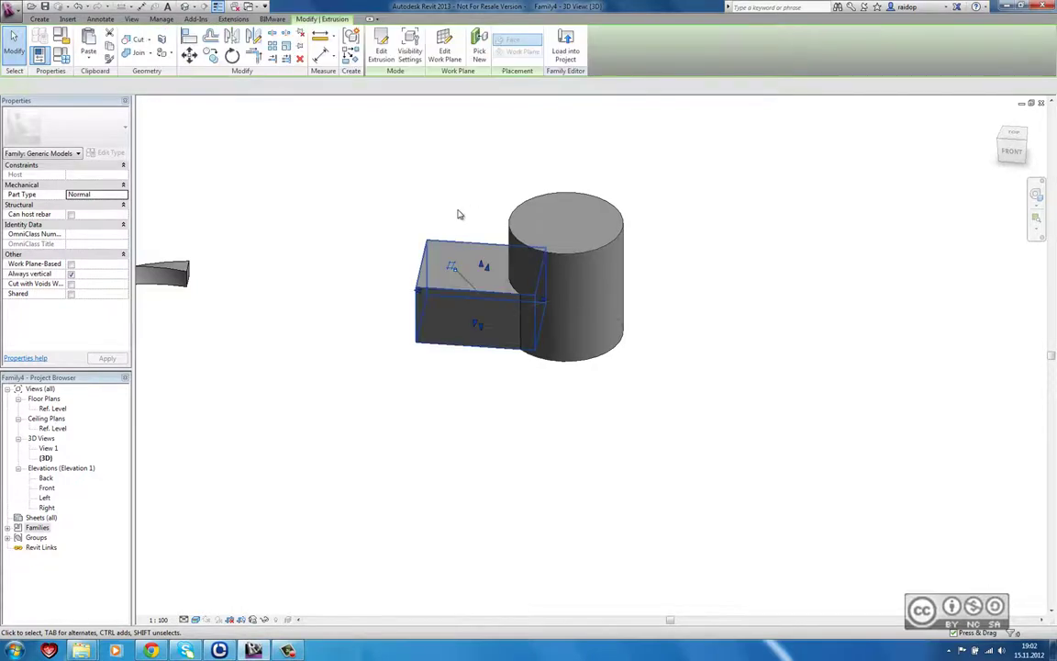
{"action": "left_click", "coordinate": [150, 52]}
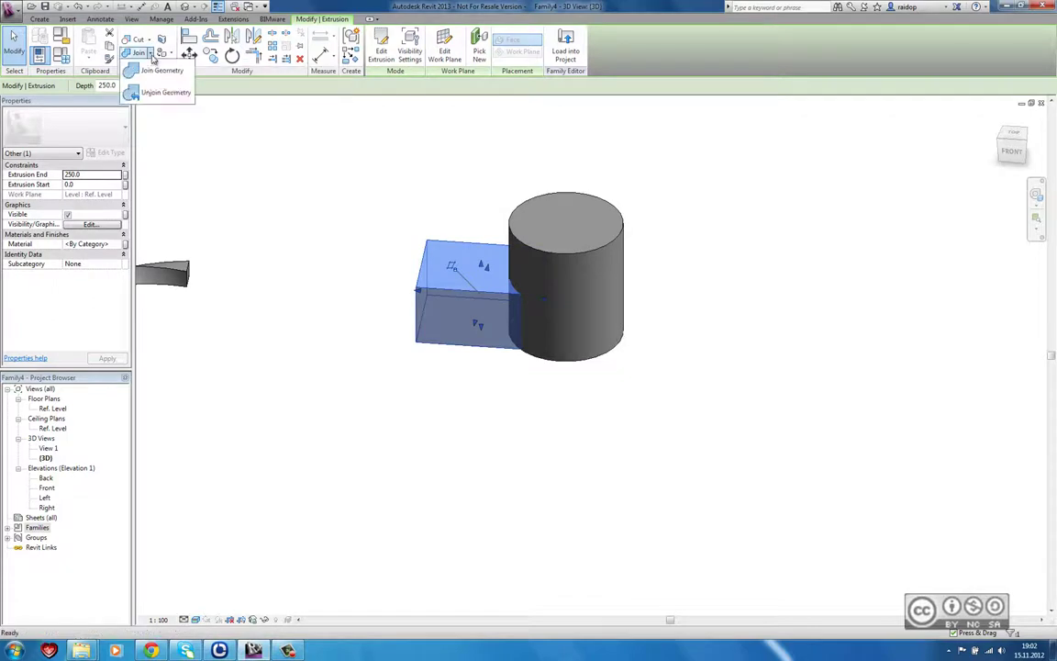
{"action": "left_click", "coordinate": [150, 95]}
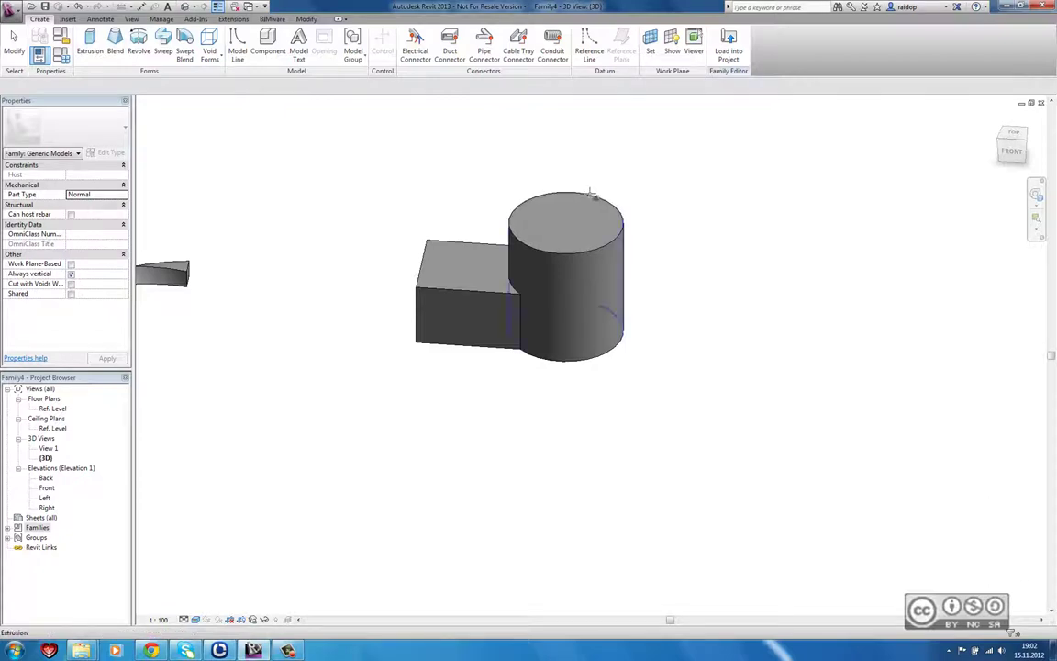
{"action": "key", "text": "Escape"}
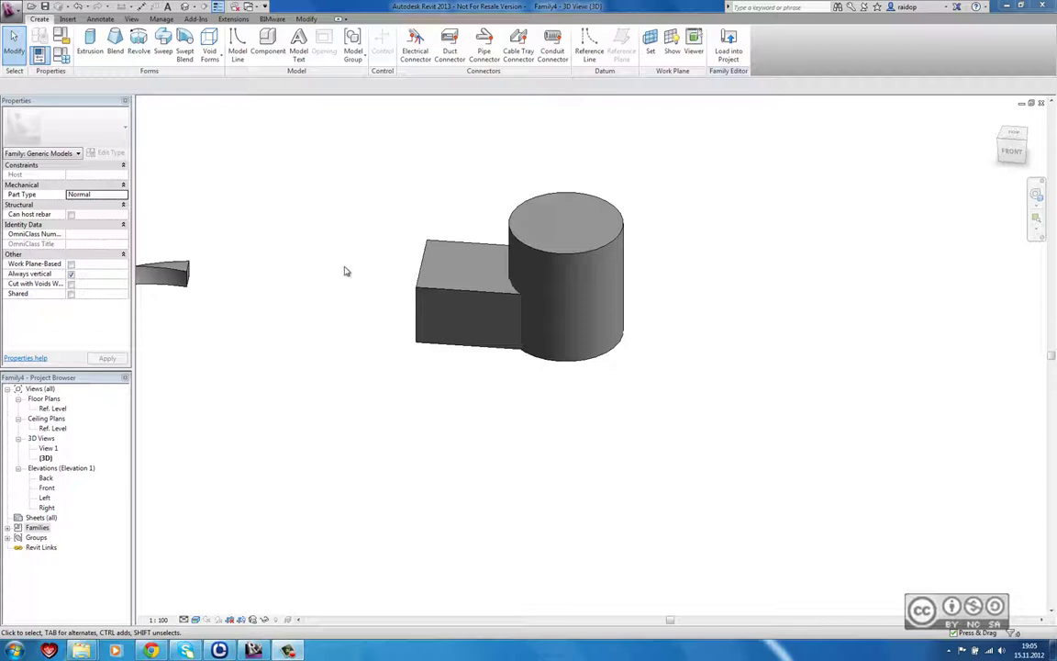
Create a void extrusion from a small rectangle sketched right of the model
{"action": "left_click", "coordinate": [216, 61]}
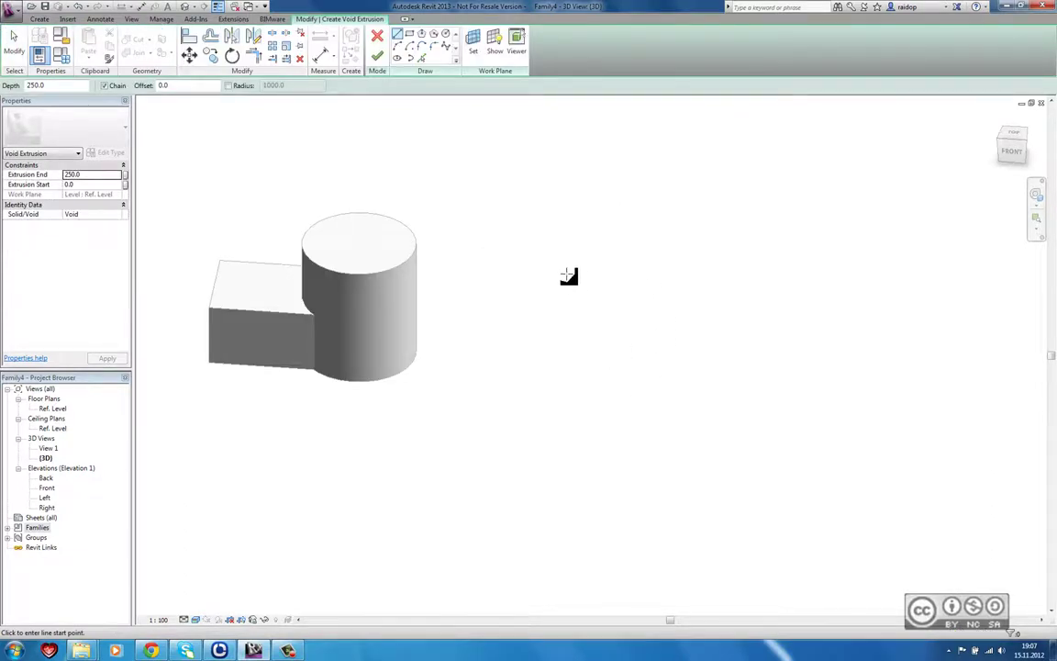
{"action": "left_click", "coordinate": [410, 35]}
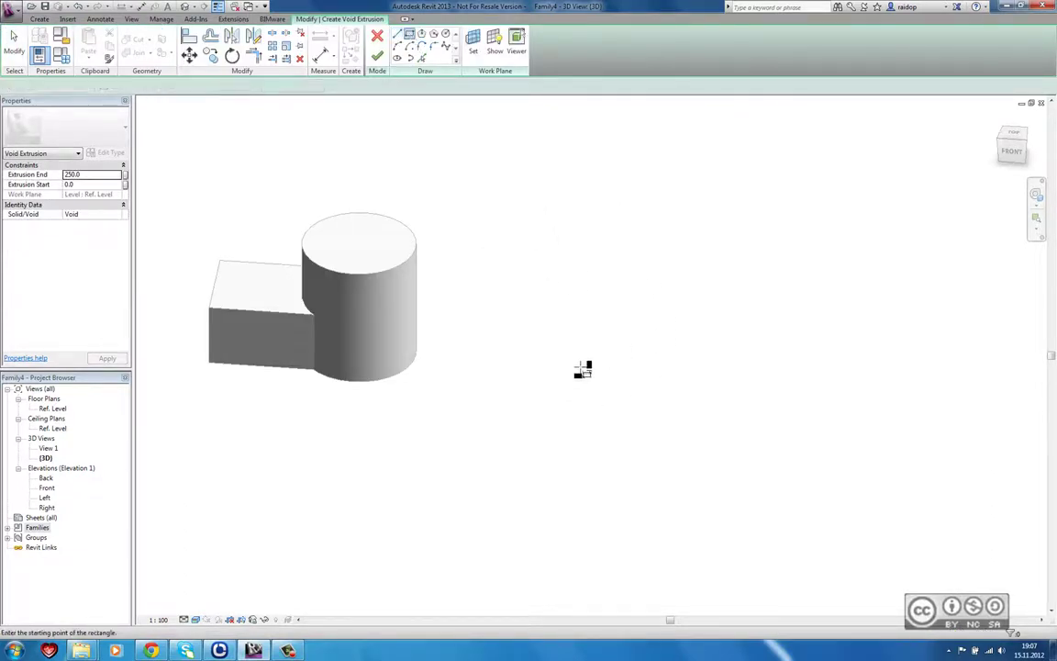
{"action": "left_click", "coordinate": [642, 355]}
{"action": "left_click", "coordinate": [654, 350]}
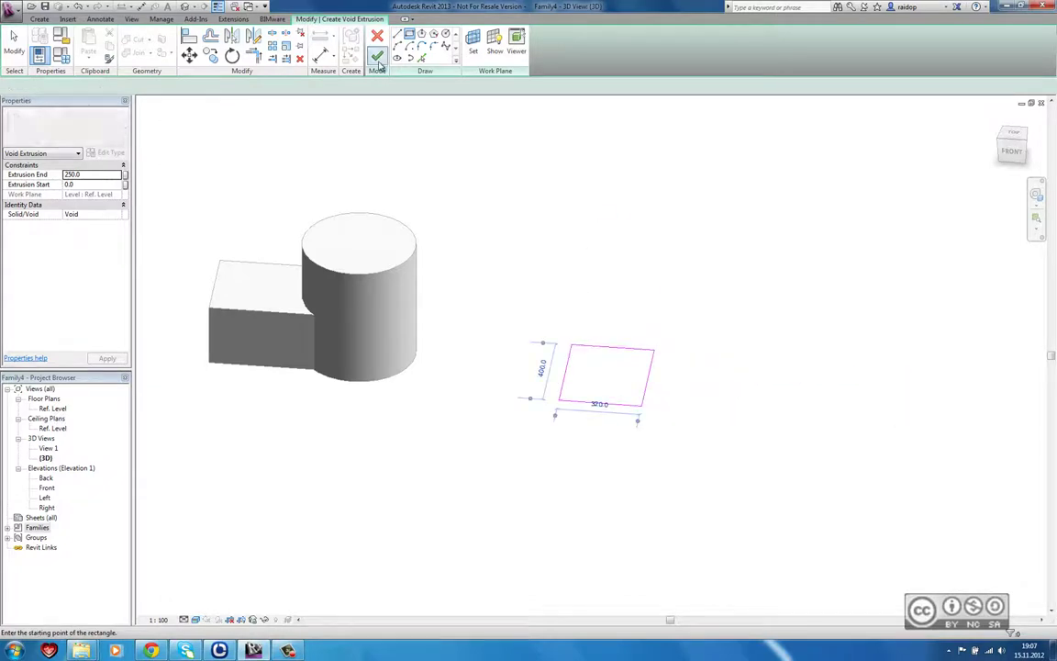
{"action": "left_click", "coordinate": [377, 58]}
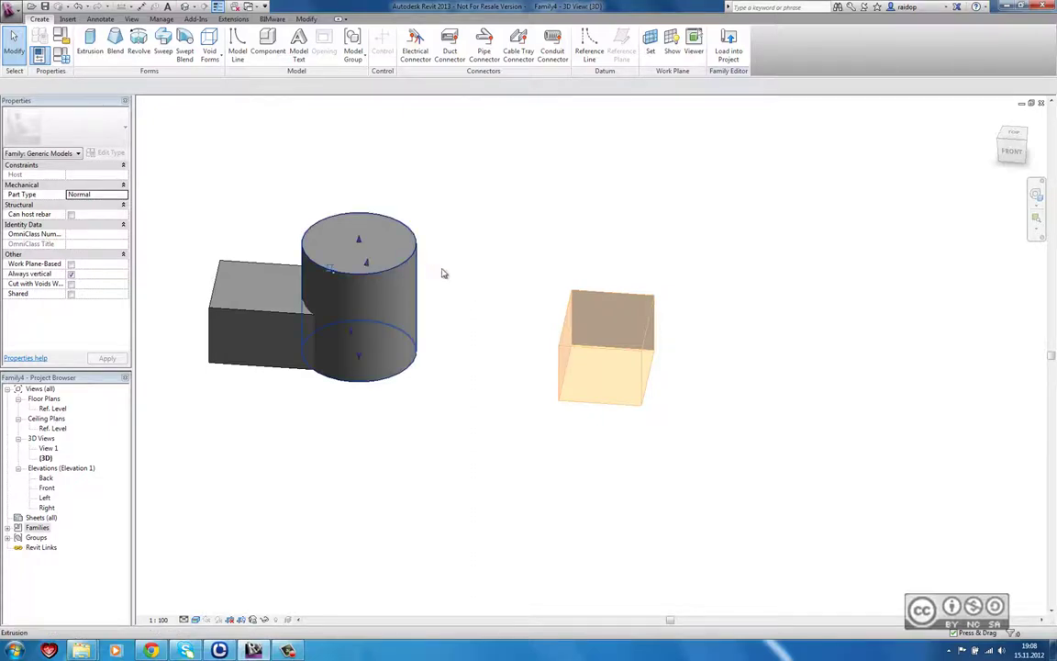
Set the cylinder's Solid/Void property to Void in Properties and apply it
{"action": "left_click", "coordinate": [401, 246]}
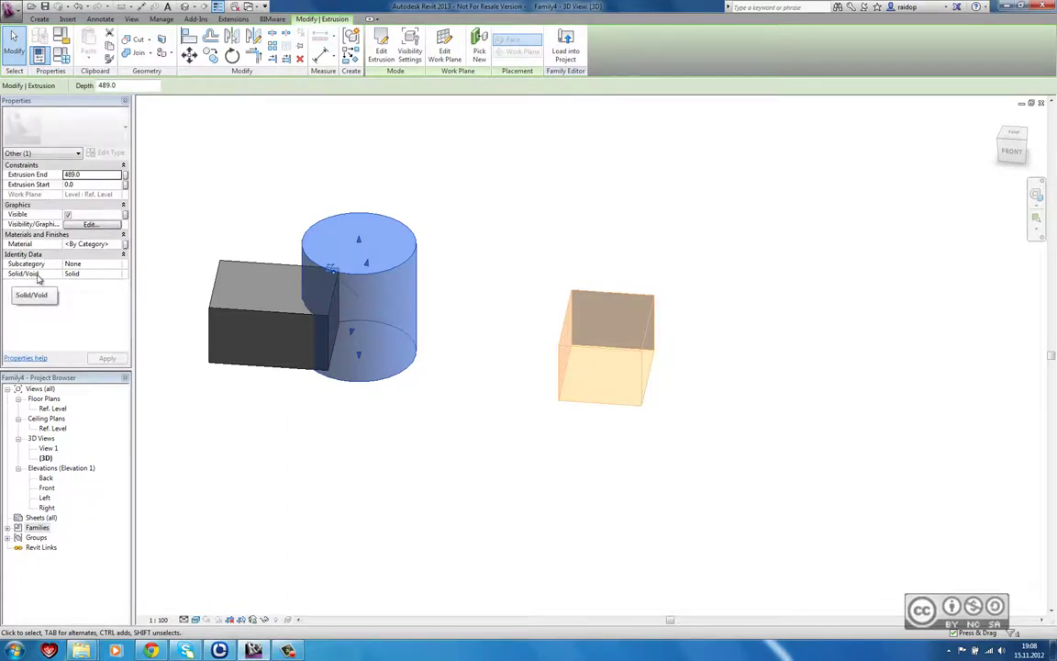
{"action": "left_click", "coordinate": [92, 275]}
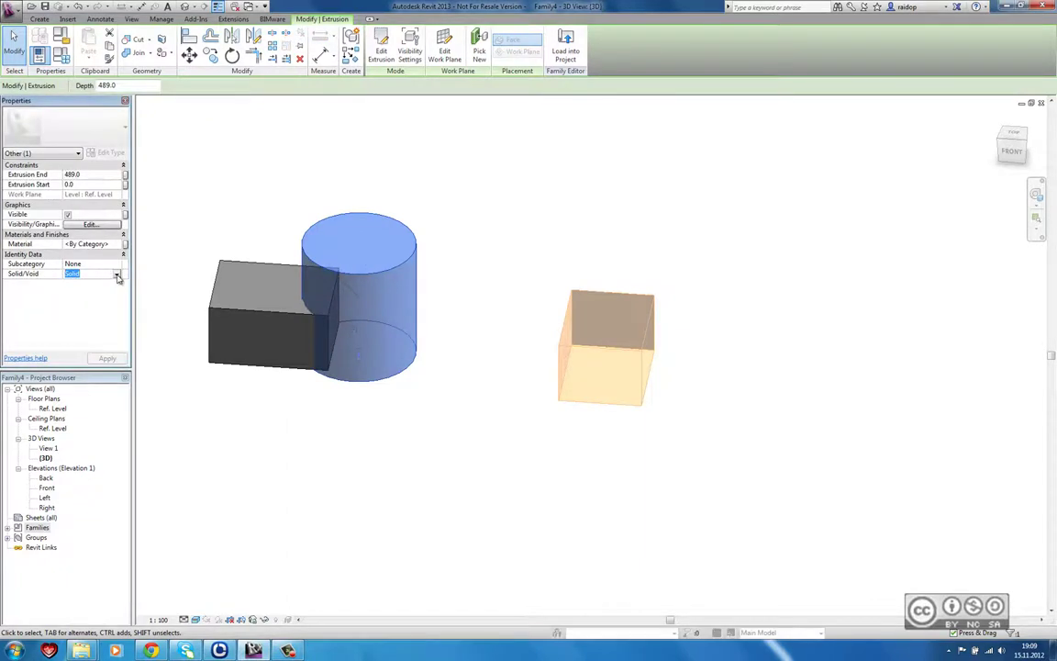
{"action": "left_click", "coordinate": [118, 278]}
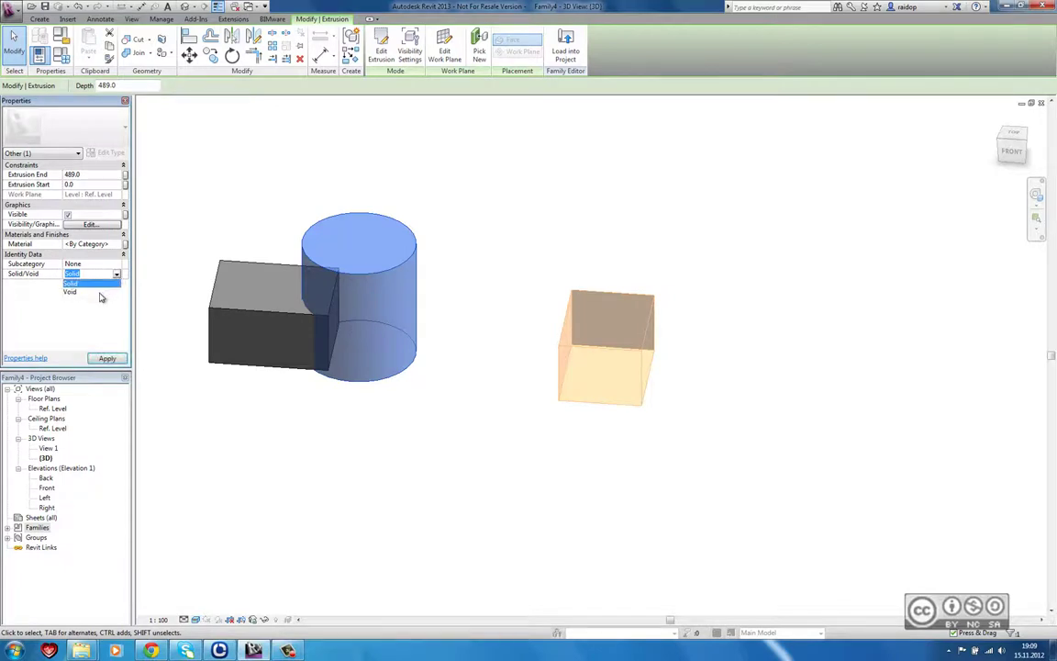
{"action": "left_click", "coordinate": [97, 285]}
{"action": "left_click", "coordinate": [448, 227]}
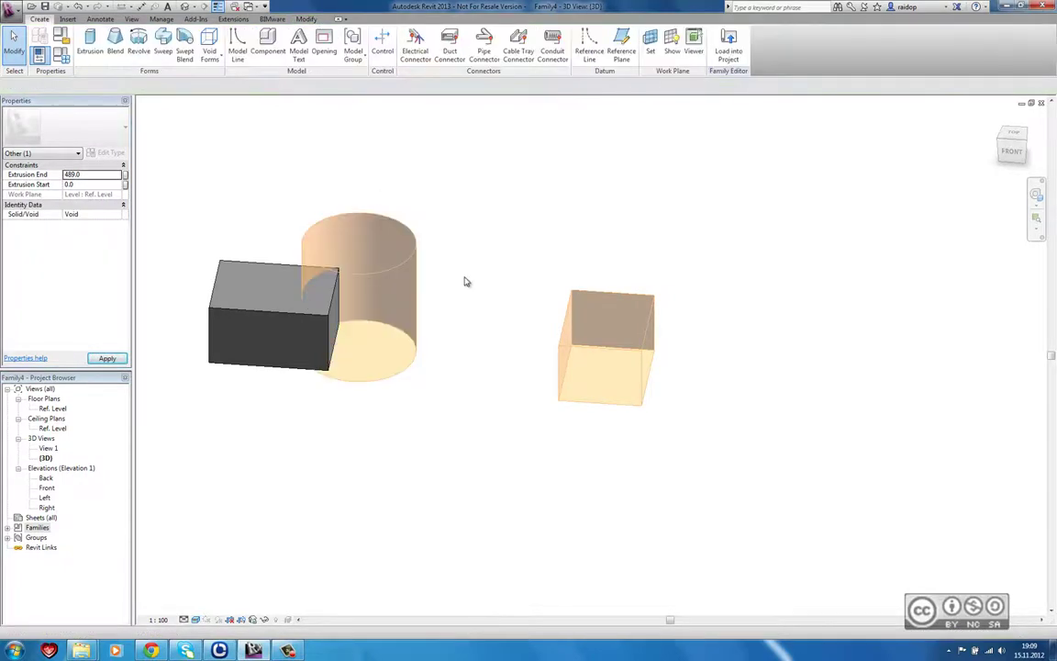
{"action": "left_click", "coordinate": [416, 415]}
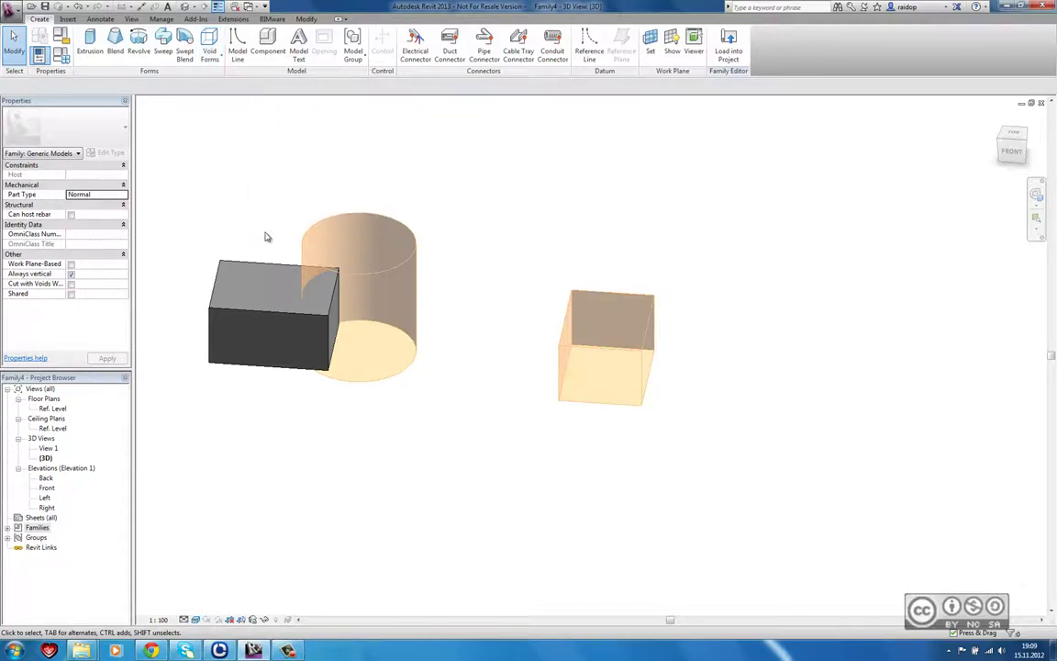
Use Cut Geometry so the cylinder void cuts a curved notch into the box
{"action": "left_click", "coordinate": [335, 219]}
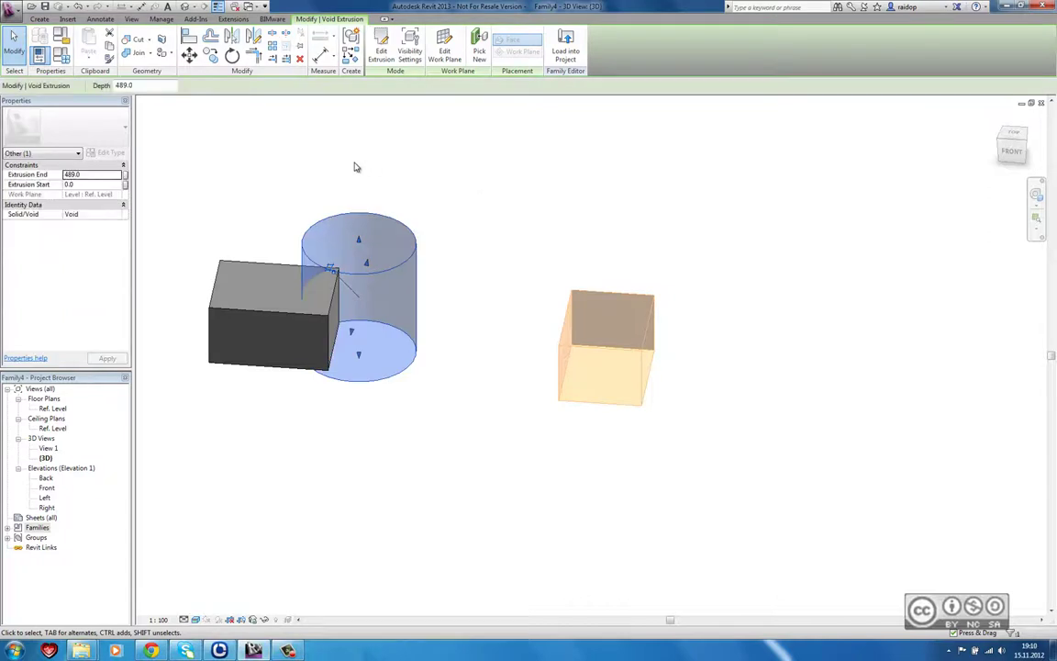
{"action": "left_click", "coordinate": [150, 46]}
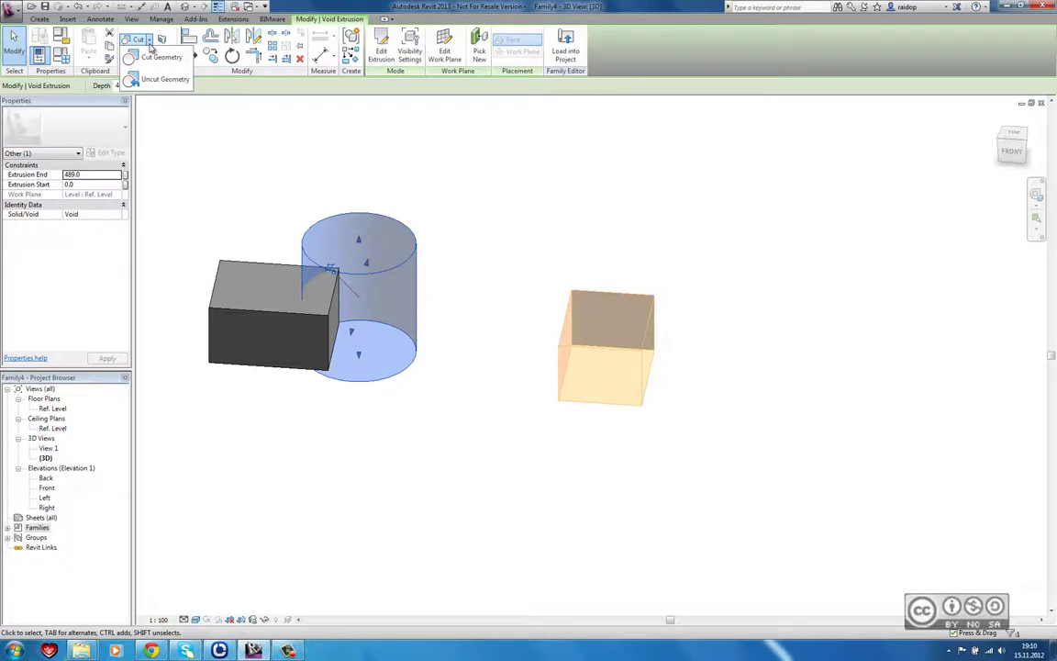
{"action": "left_click", "coordinate": [172, 61]}
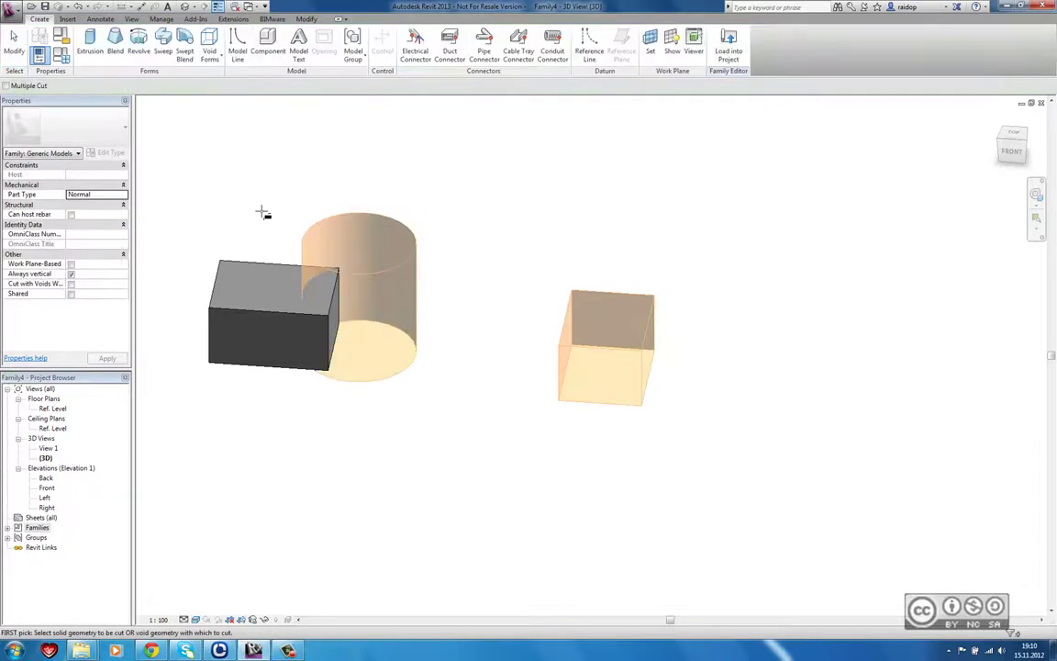
{"action": "left_click", "coordinate": [260, 267]}
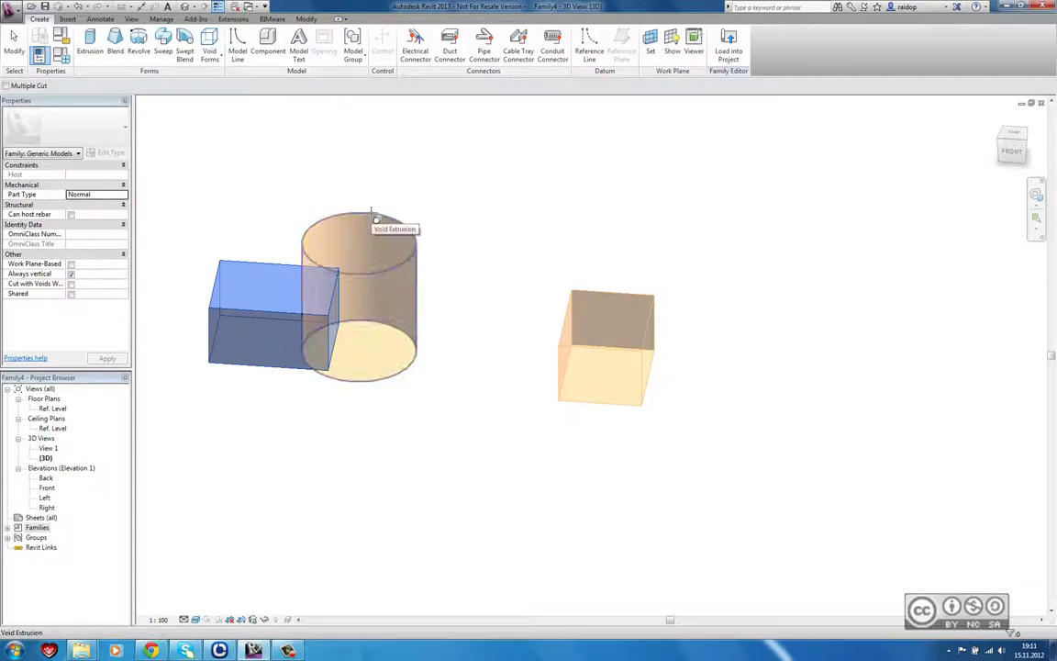
{"action": "left_click", "coordinate": [372, 214]}
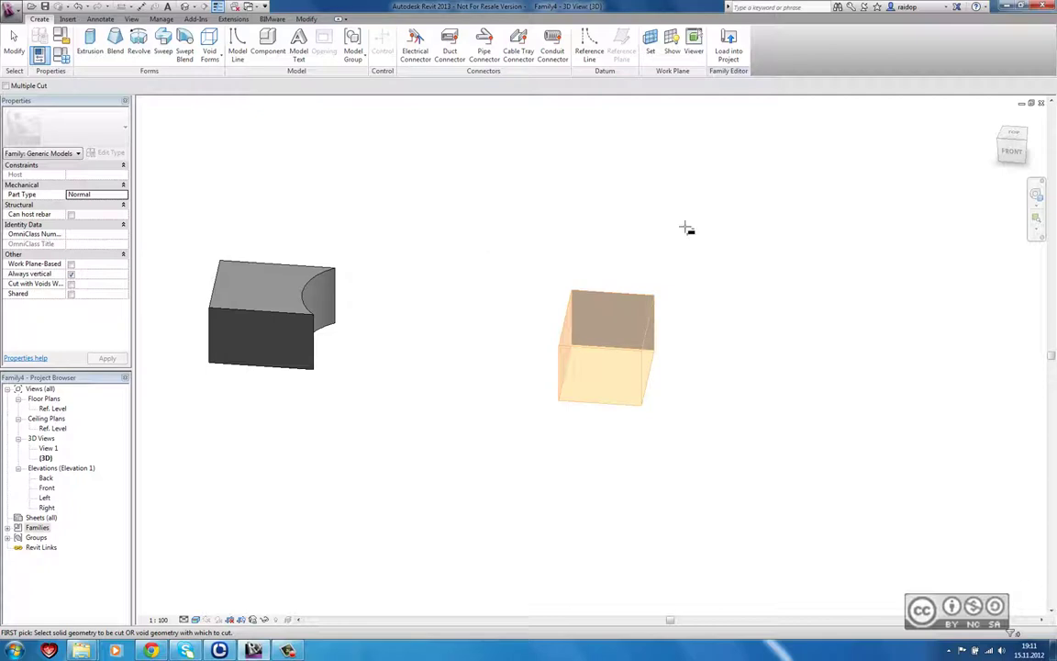
{"action": "key", "text": "Escape"}
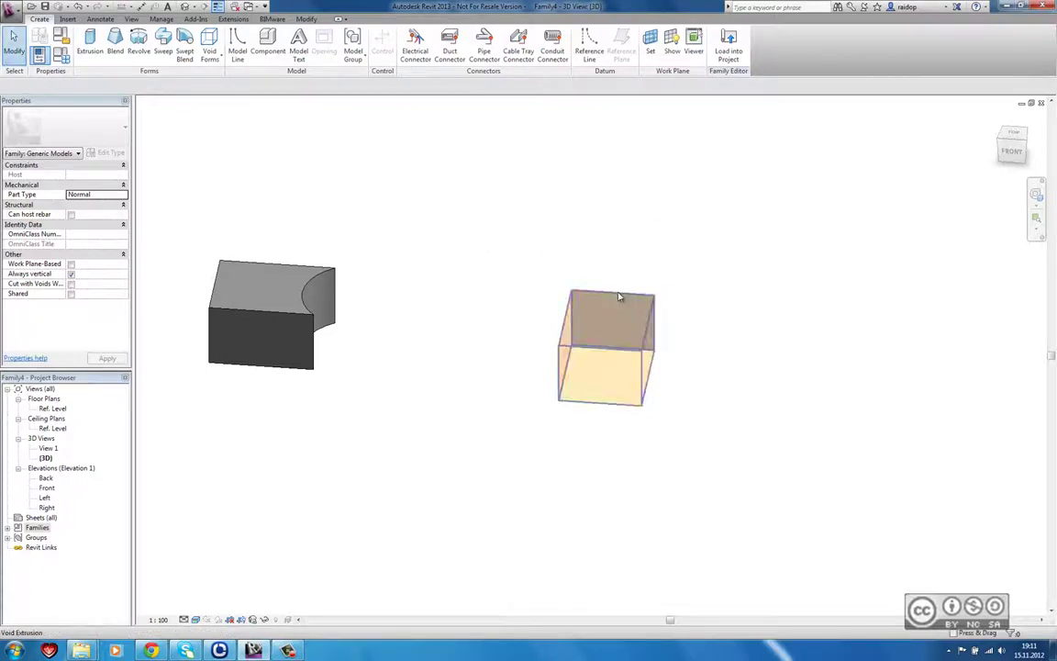
Try moving the void box left of the block, then undo the move
{"action": "left_click", "coordinate": [556, 336]}
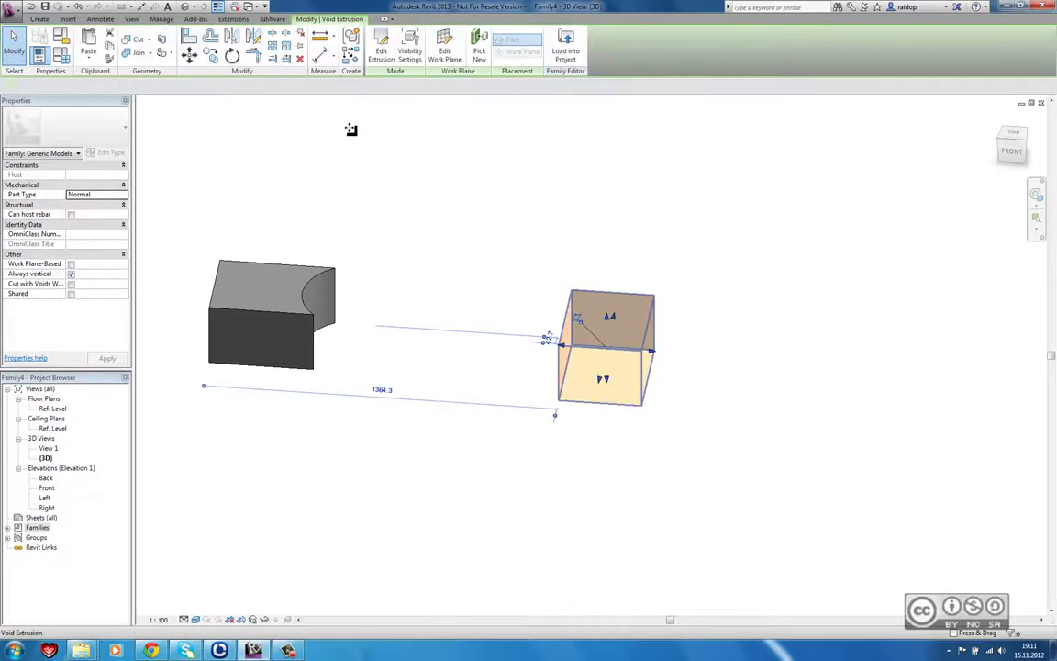
{"action": "left_click", "coordinate": [556, 338]}
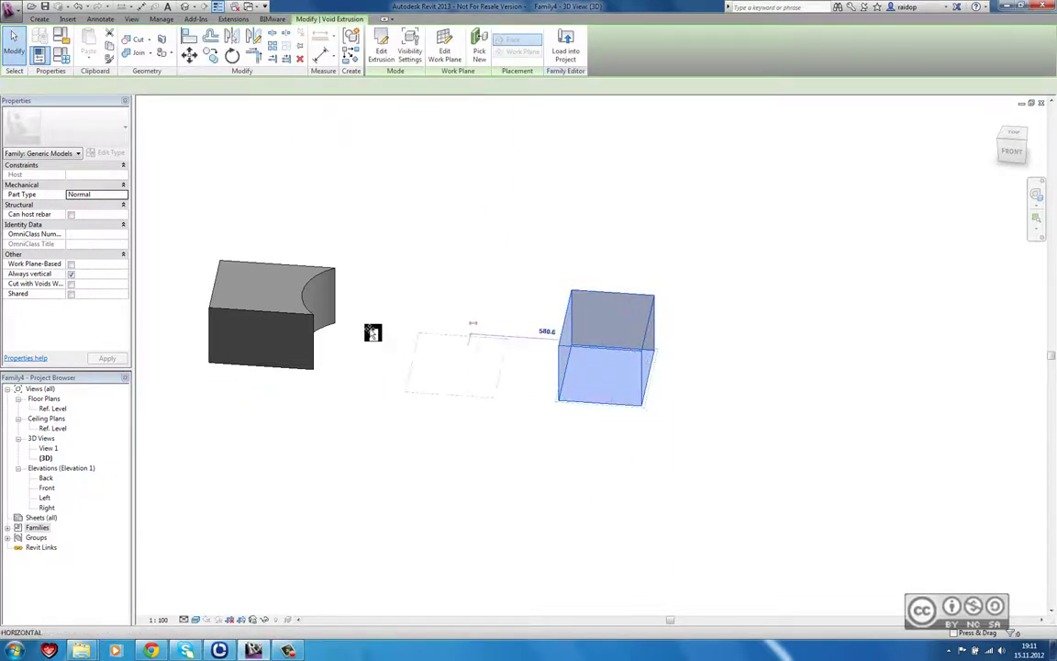
{"action": "left_click", "coordinate": [175, 363]}
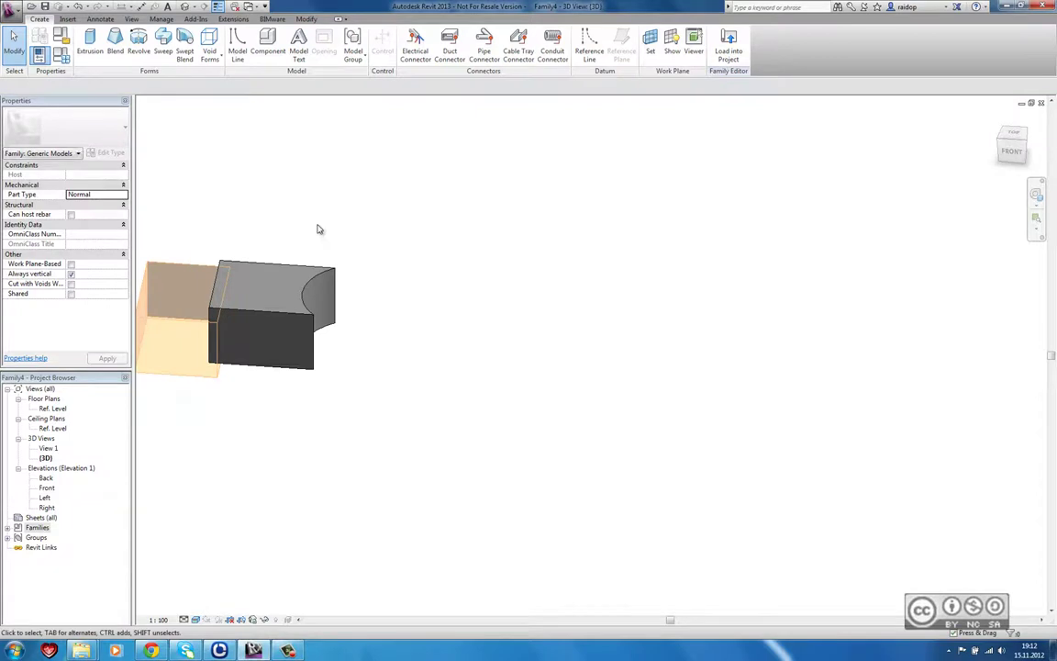
{"action": "middle_click_drag", "start_coordinate": [381, 228], "coordinate": [390, 227]}
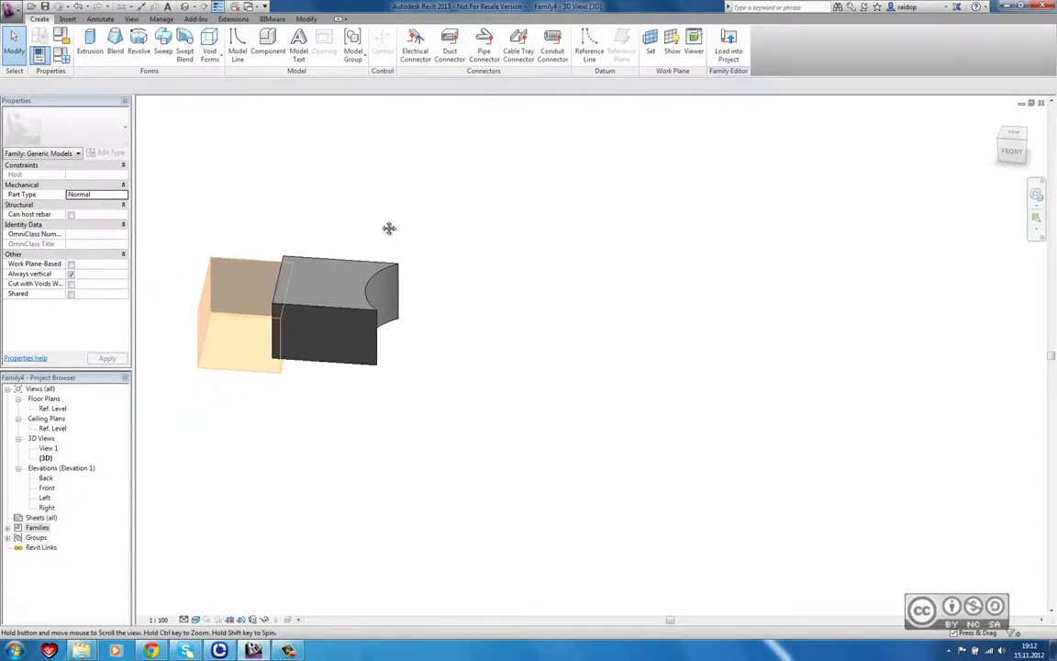
{"action": "left_click", "coordinate": [79, 6]}
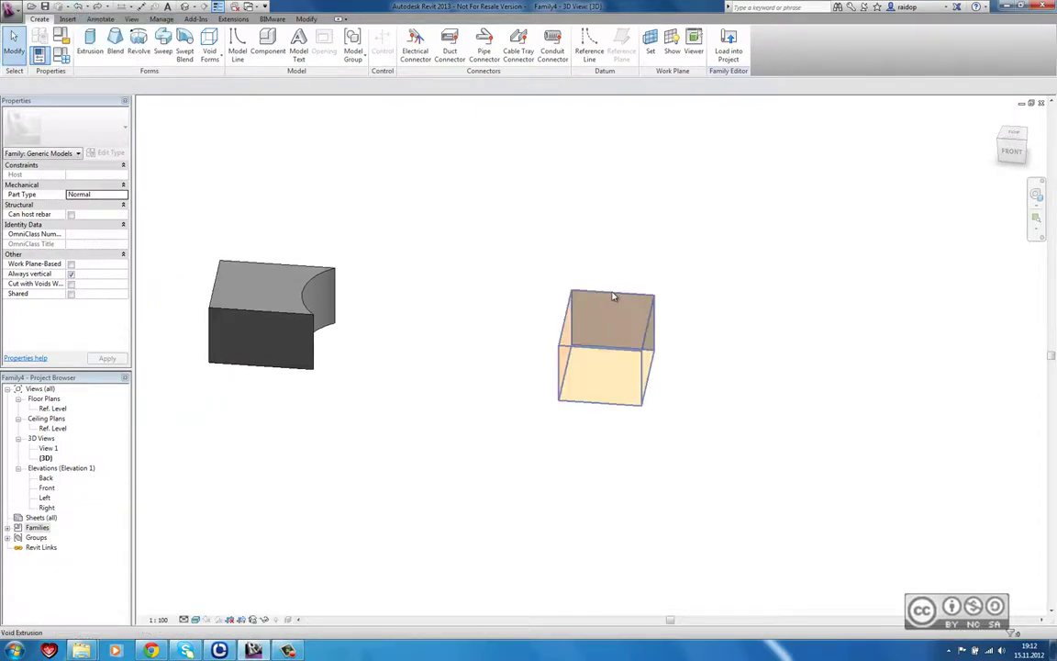
Cut the notched block with the void box using Cut Geometry
{"action": "left_click", "coordinate": [581, 386]}
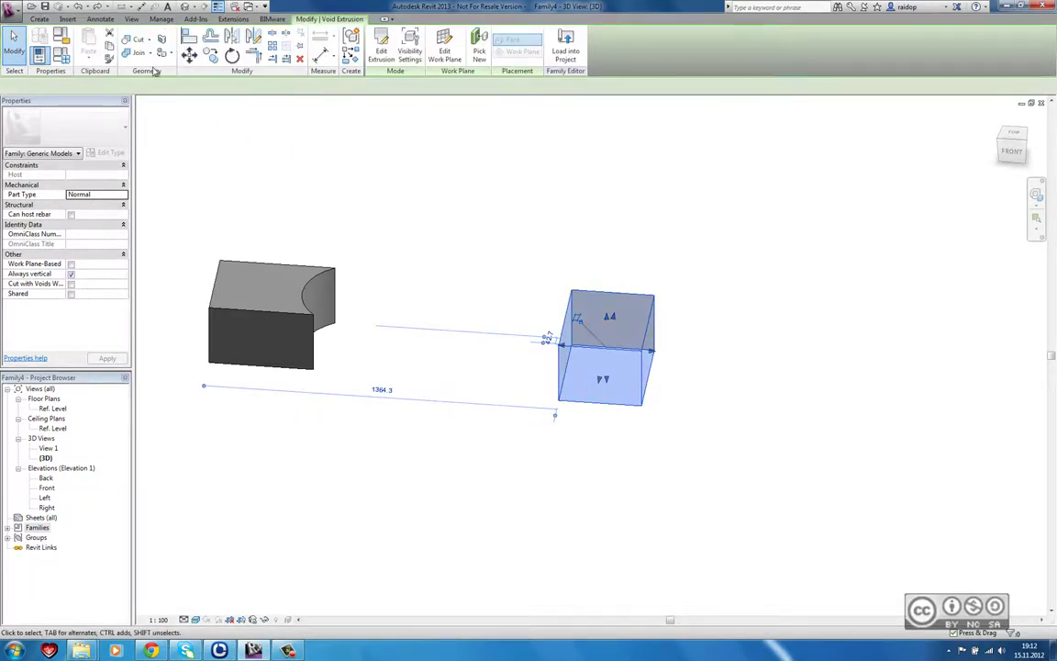
{"action": "left_click", "coordinate": [150, 43]}
{"action": "left_click", "coordinate": [160, 66]}
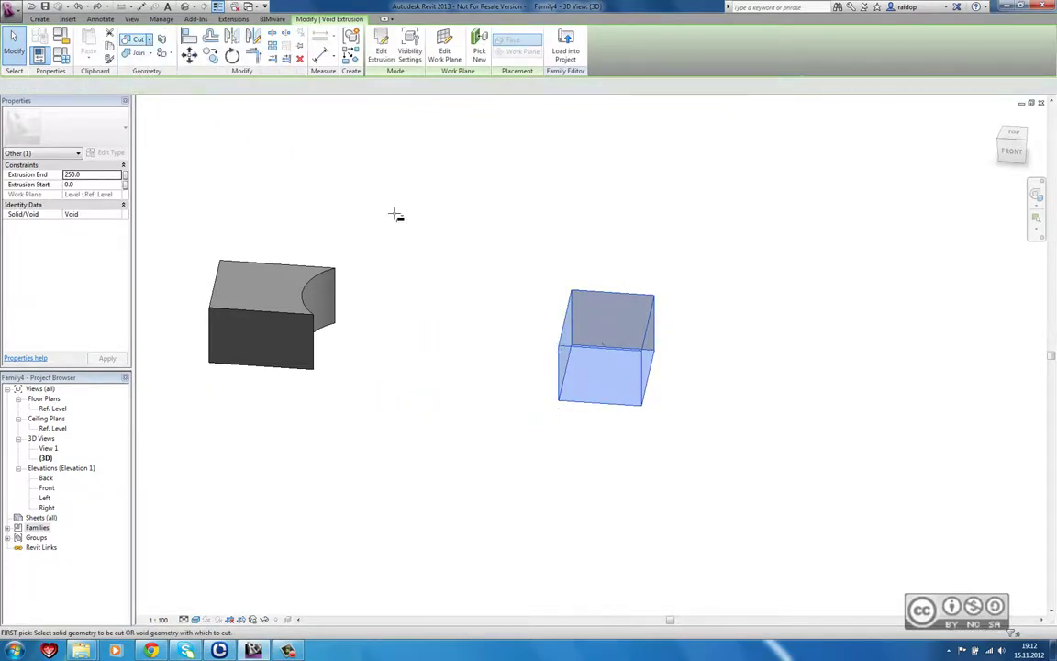
{"action": "left_click", "coordinate": [261, 274]}
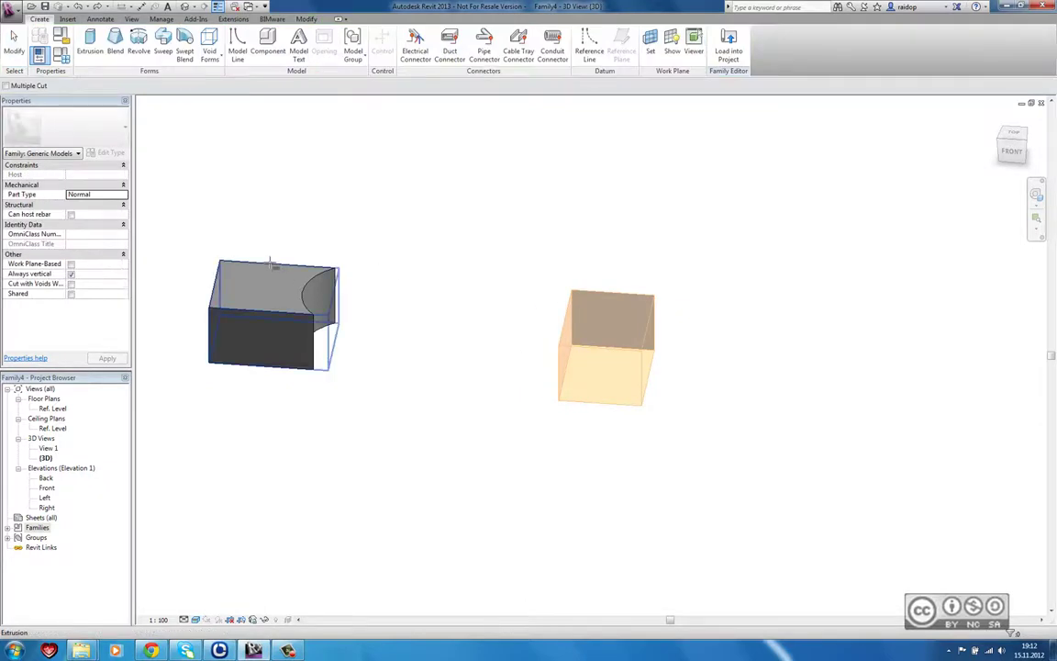
{"action": "left_click", "coordinate": [608, 293]}
{"action": "key", "text": "Escape"}
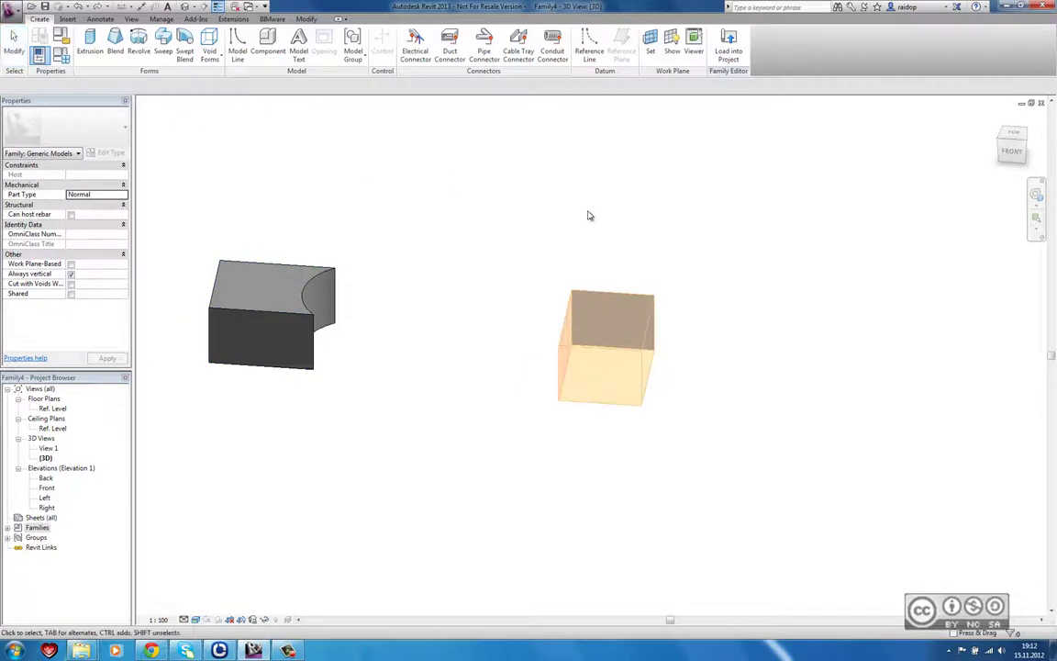
Move the void box onto the block's left end with MV
{"action": "left_click", "coordinate": [665, 306]}
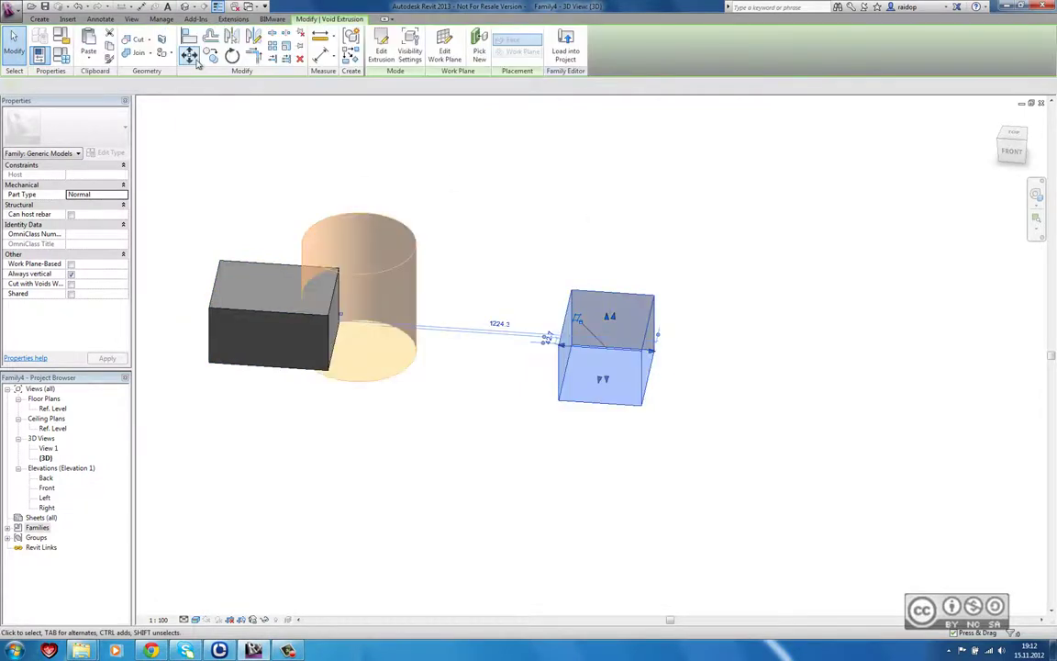
{"action": "key", "text": "m"}
{"action": "key", "text": "v"}
{"action": "left_click", "coordinate": [608, 400]}
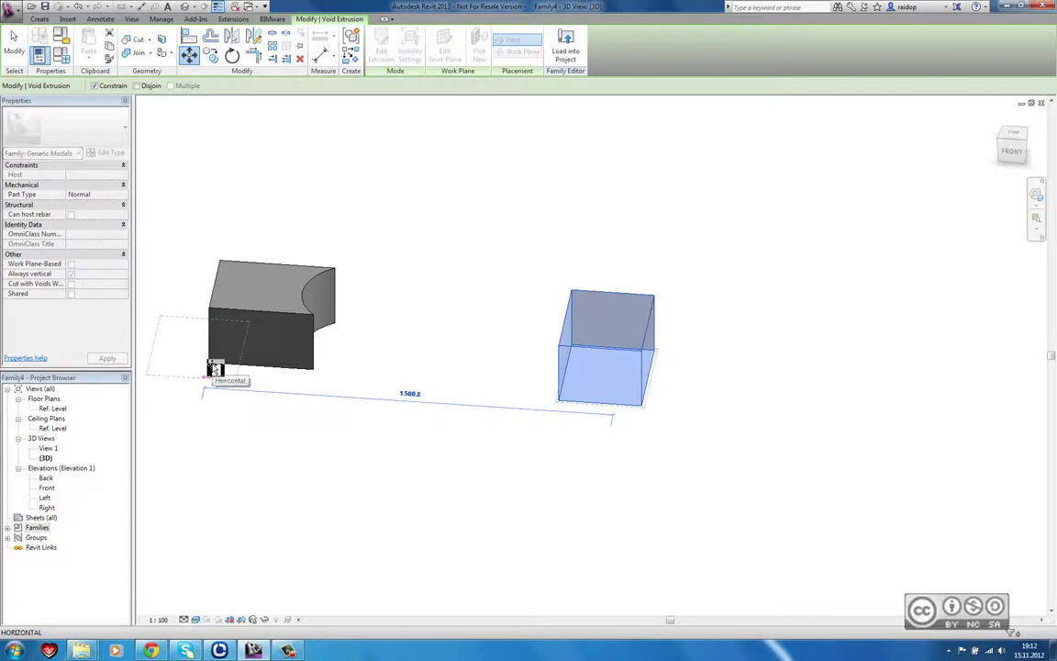
{"action": "left_click", "coordinate": [214, 368]}
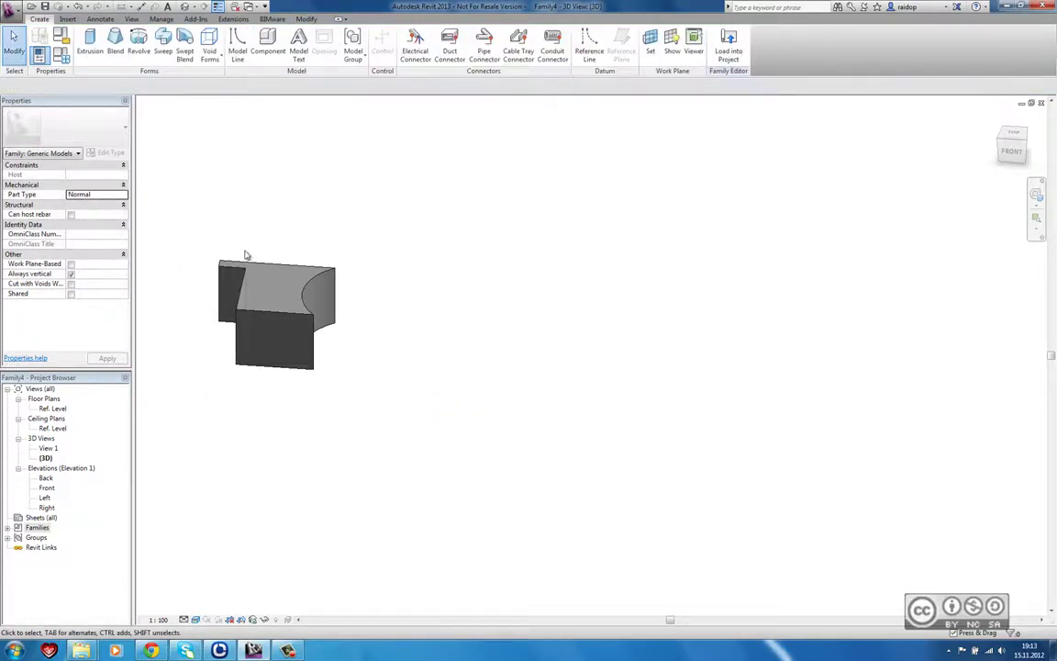
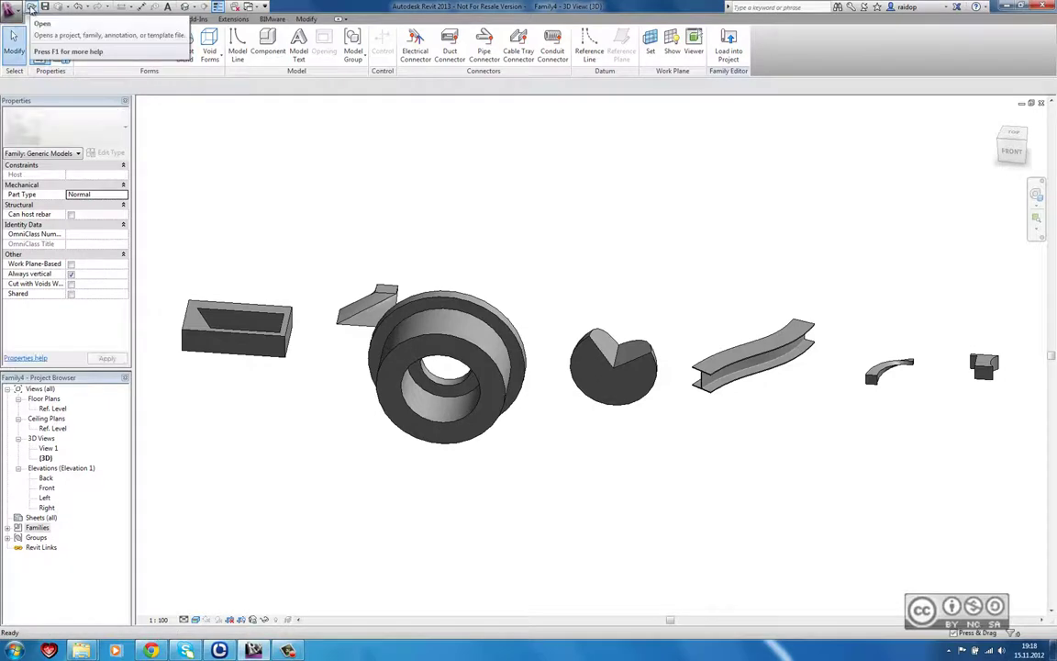
Open the Ch17_Solid Geometry.rfa family file to its Ref. Level plan
{"action": "left_click", "coordinate": [30, 8]}
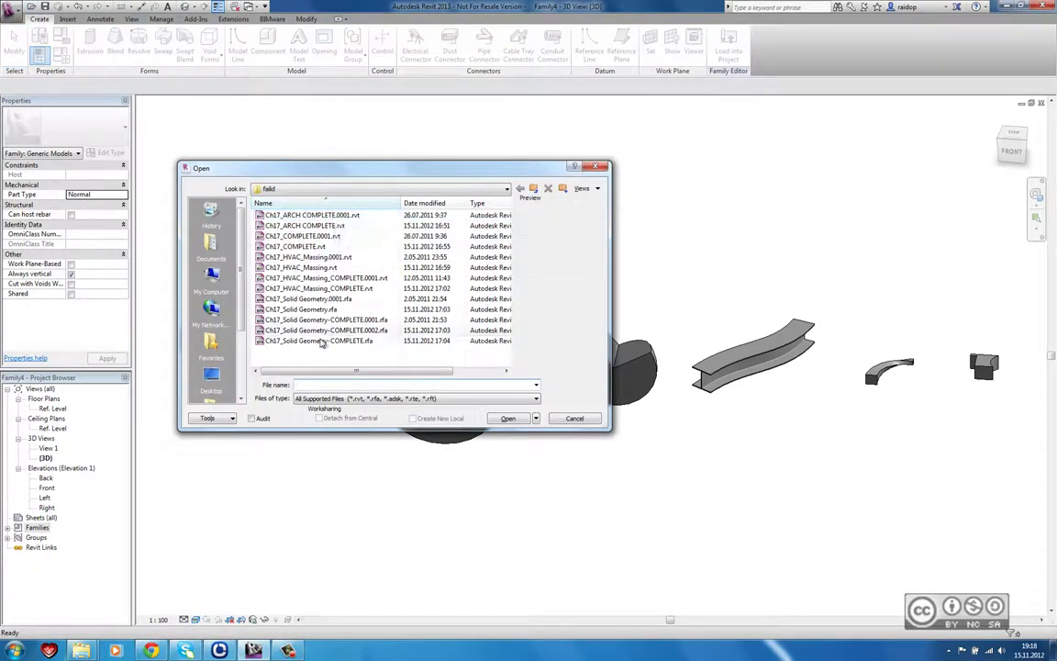
{"action": "left_click", "coordinate": [307, 309]}
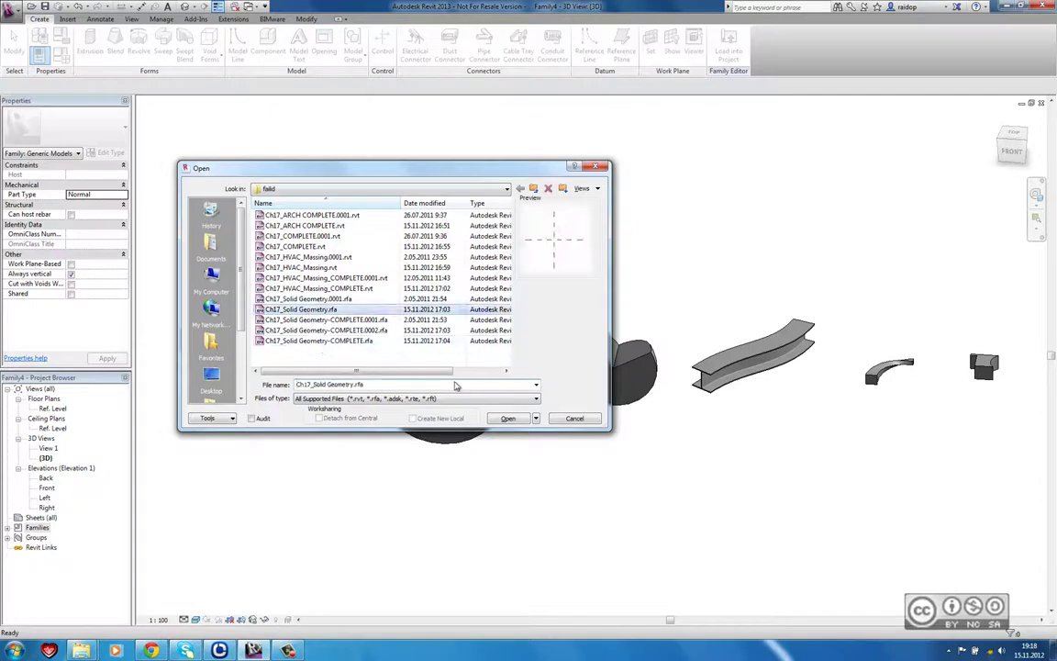
{"action": "left_click", "coordinate": [509, 419]}
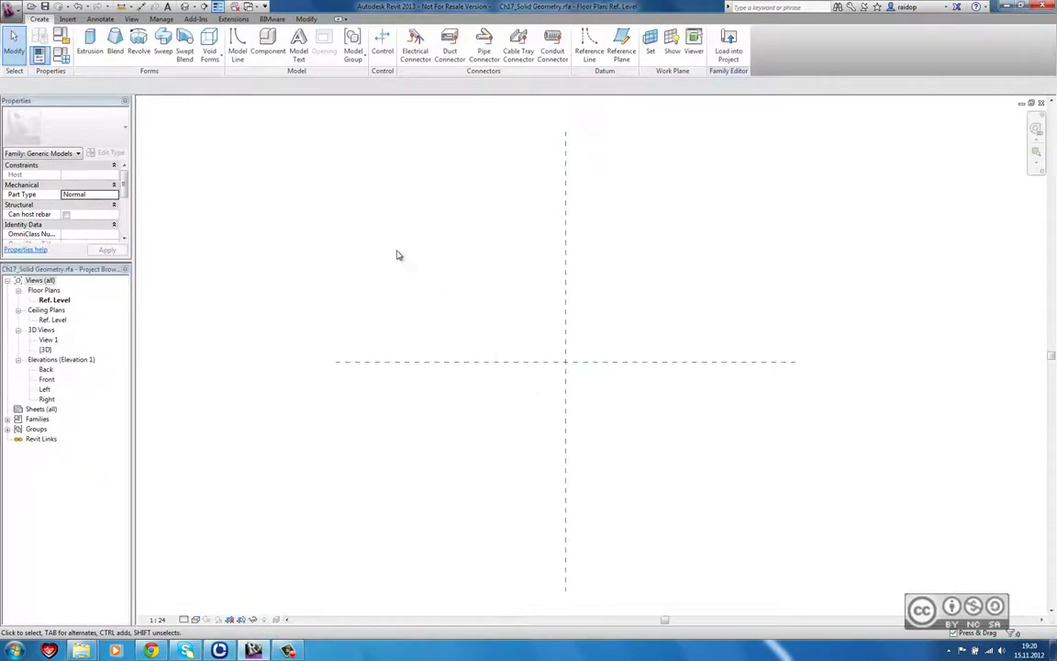
Extrude a 4-sided circumscribed polygon, 12 deep and 300 across, centred on the reference planes
{"action": "left_click", "coordinate": [91, 42]}
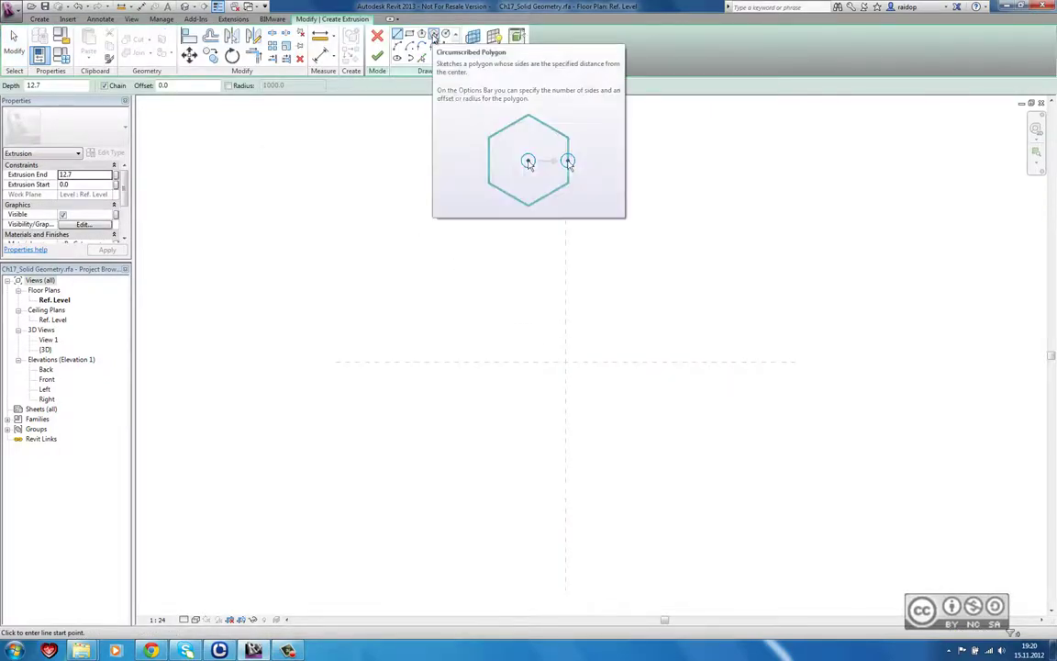
{"action": "left_click", "coordinate": [434, 37]}
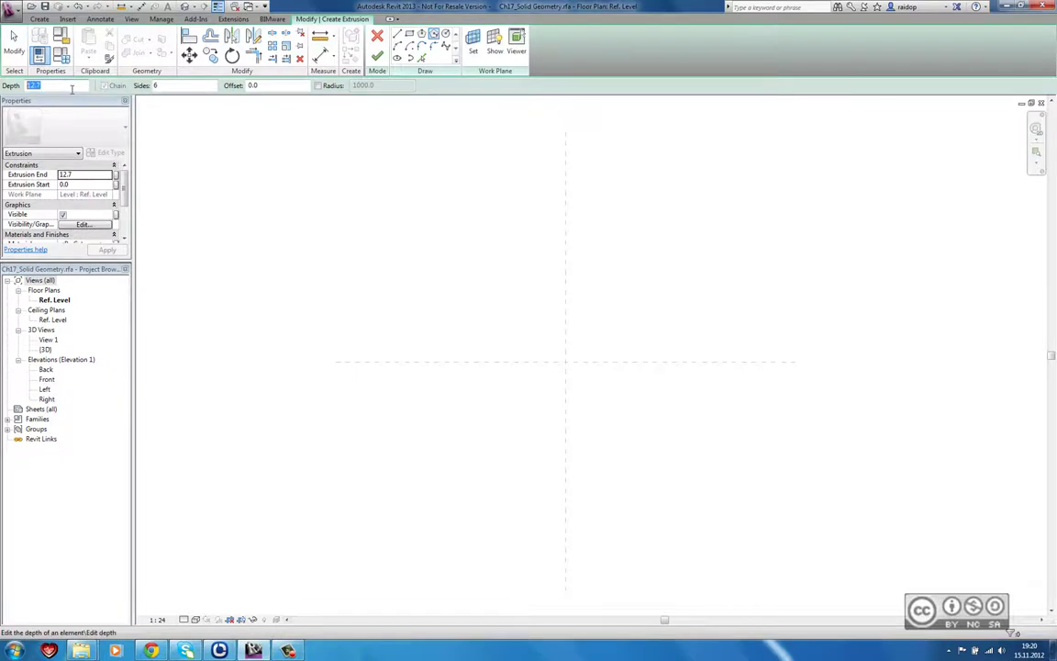
{"action": "type", "text": "12"}
{"action": "left_click", "coordinate": [173, 88]}
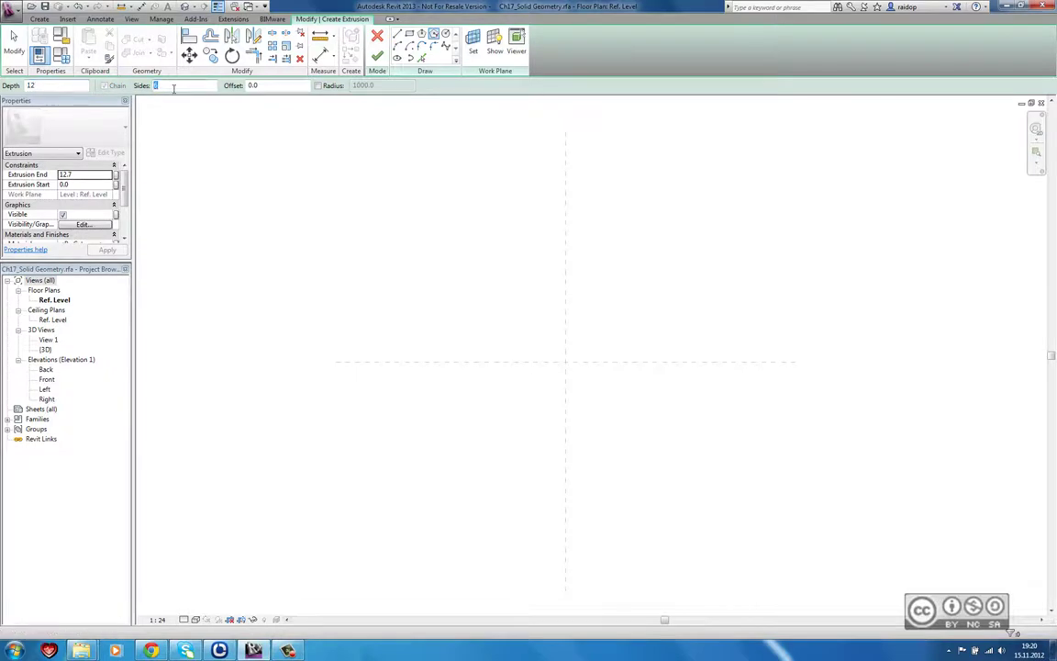
{"action": "type", "text": "4"}
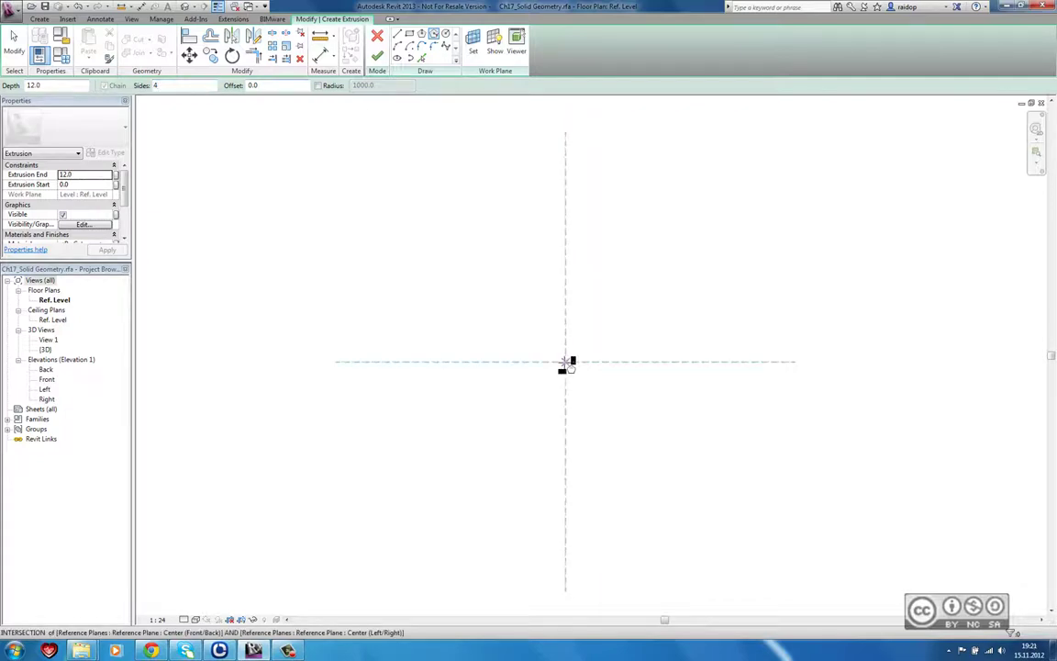
{"action": "left_click", "coordinate": [566, 361]}
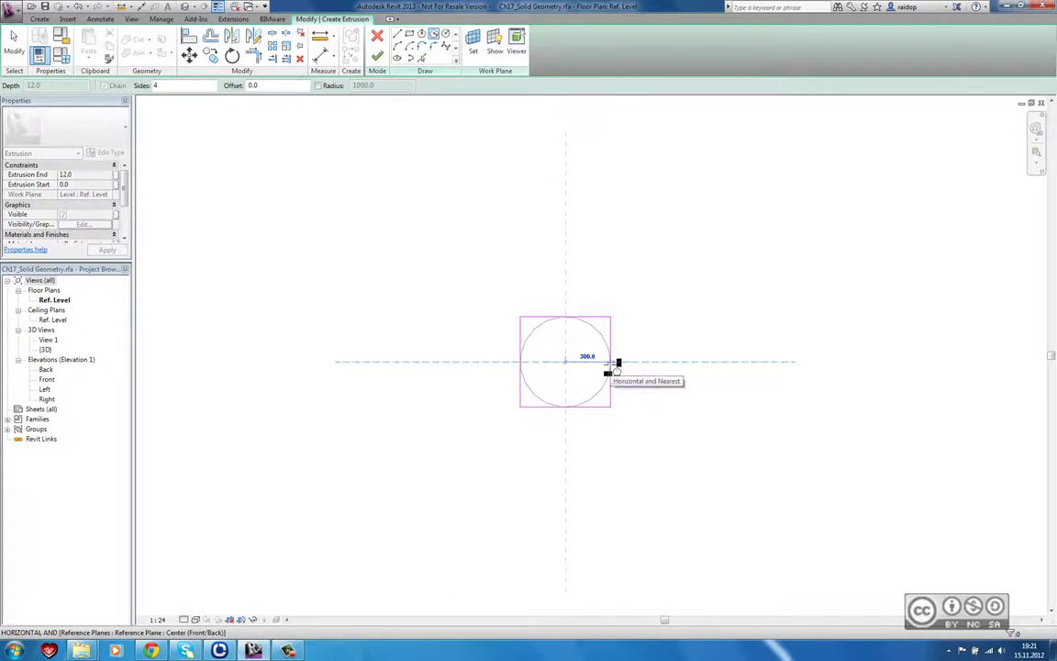
{"action": "left_click", "coordinate": [618, 363]}
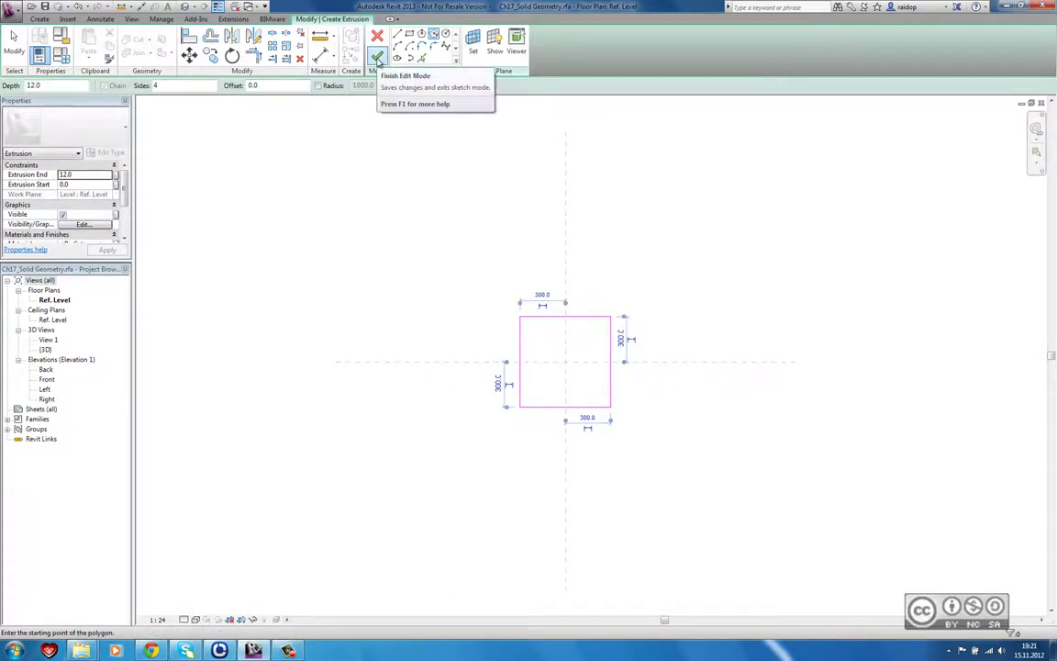
{"action": "left_click", "coordinate": [377, 58]}
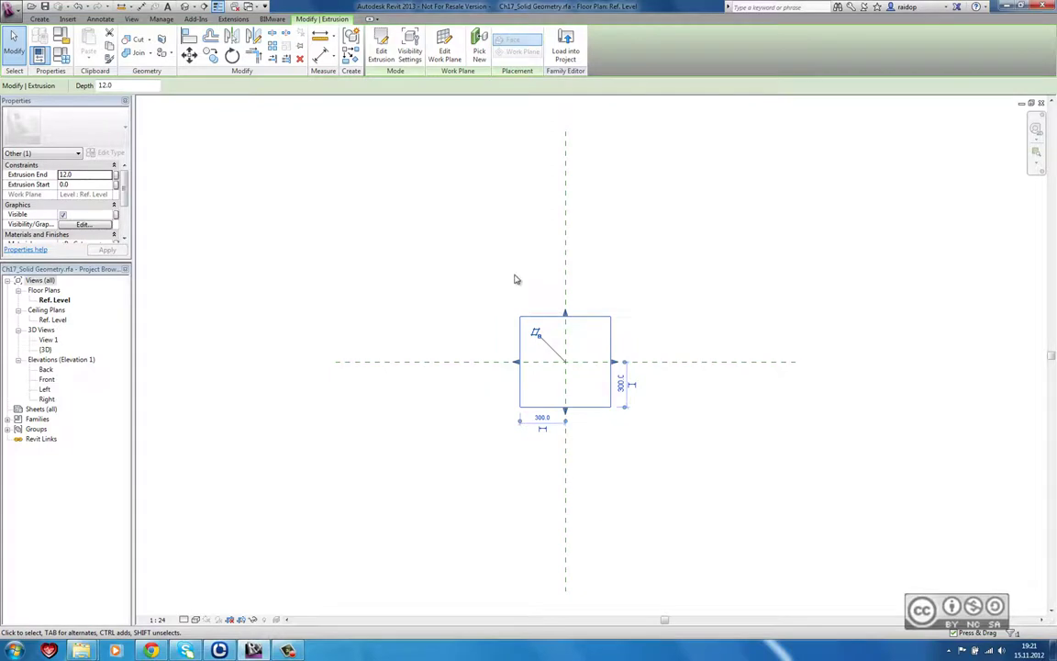
{"action": "key", "text": "Escape"}
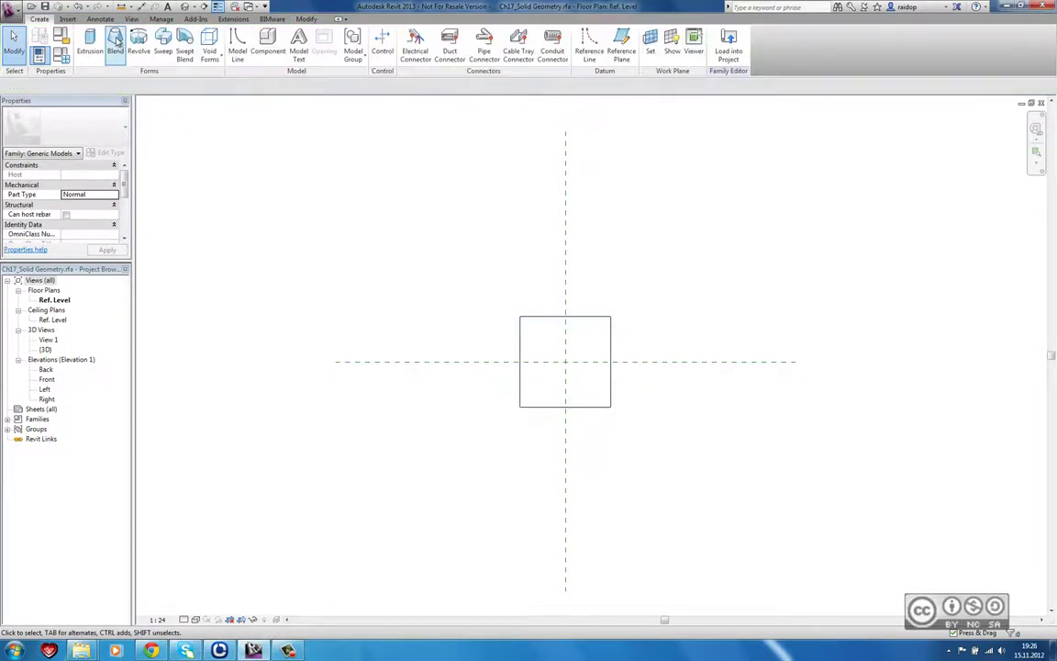
Start a rectangle blend with First End 12.0, Second End 25.0 and offset 12
{"action": "left_click", "coordinate": [116, 40]}
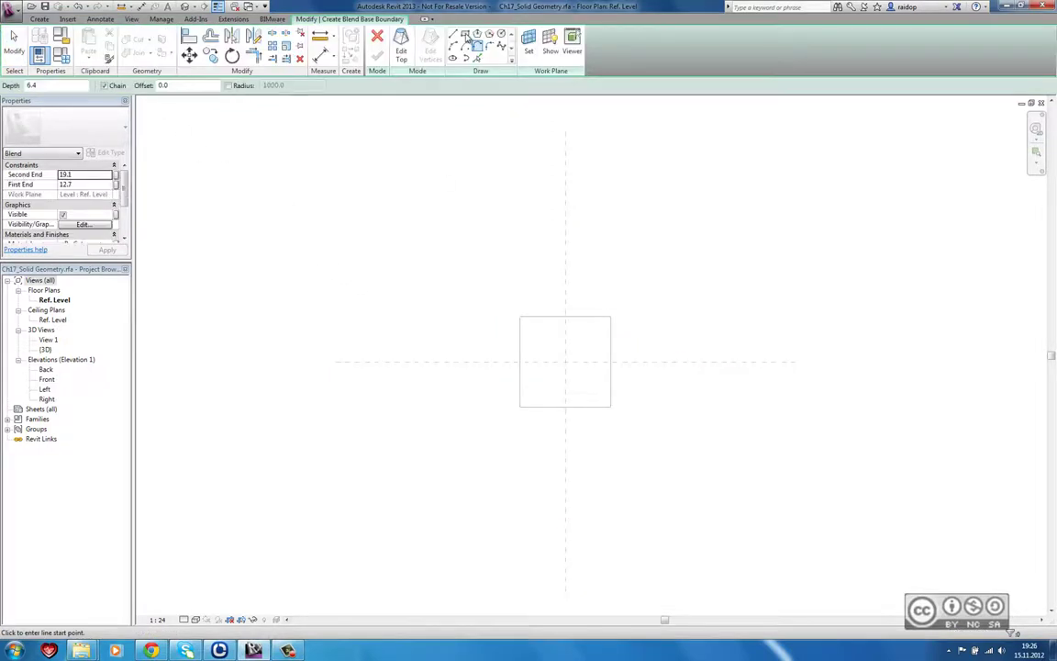
{"action": "left_click", "coordinate": [465, 35]}
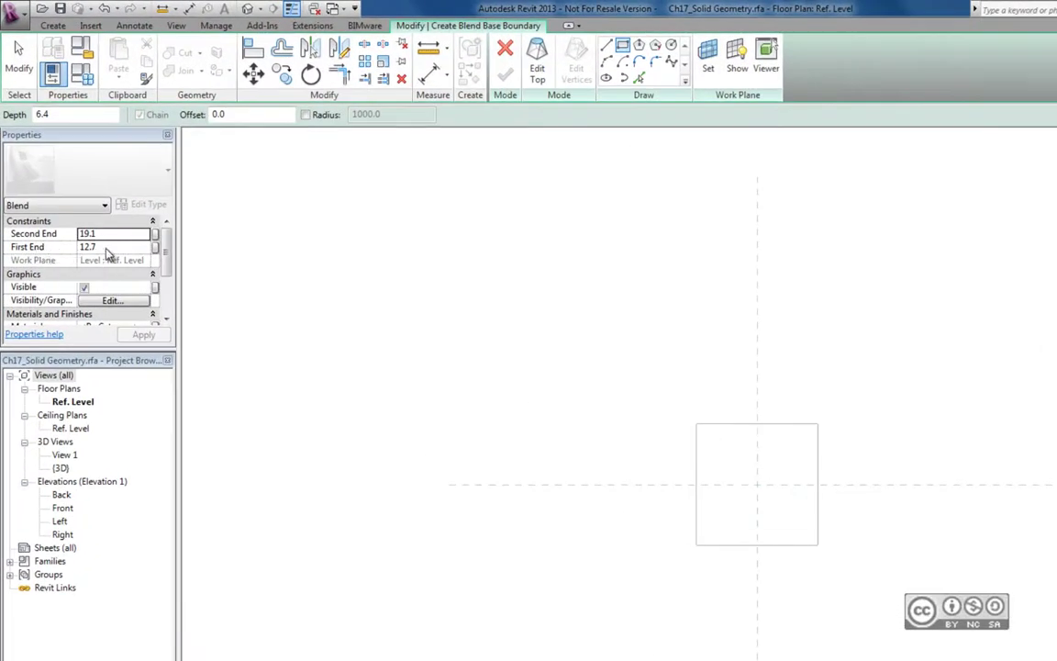
{"action": "left_click", "coordinate": [113, 246]}
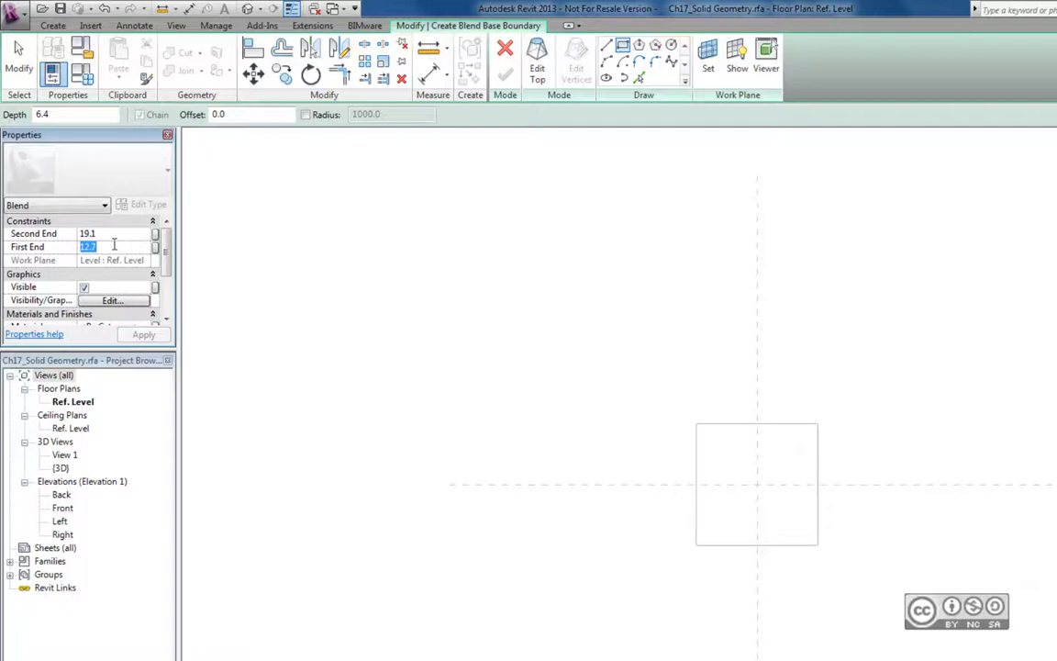
{"action": "type", "text": "12.0"}
{"action": "left_click", "coordinate": [110, 234]}
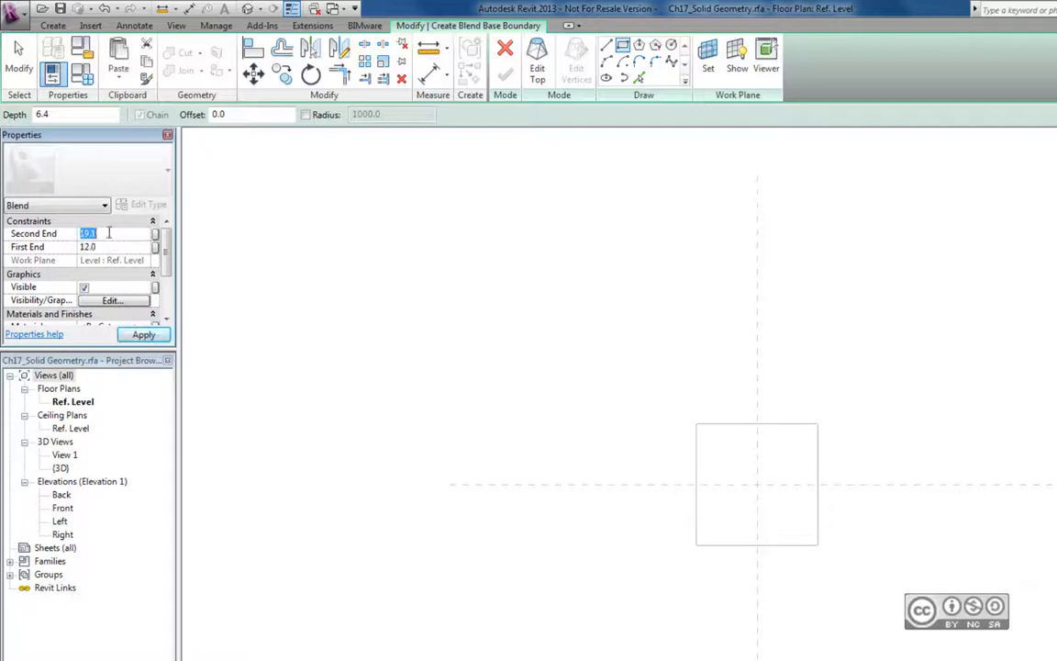
{"action": "type", "text": "25"}
{"action": "type", "text": ".0"}
{"action": "double_click", "coordinate": [237, 115]}
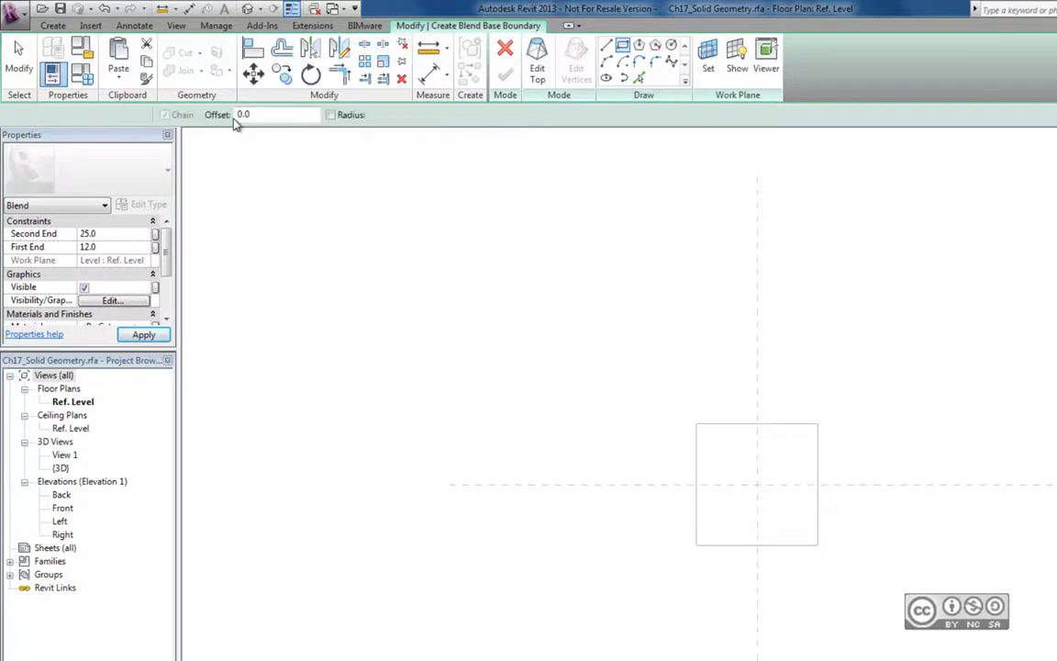
{"action": "type", "text": "12"}
{"action": "key", "text": "Return"}
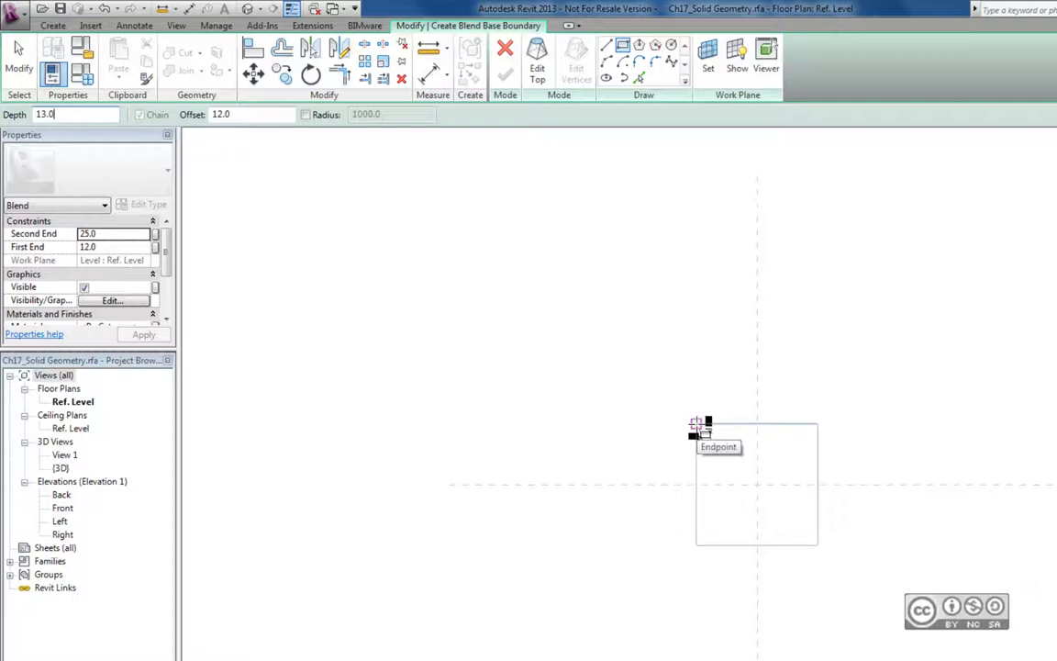
Sketch the 576 square base and 552 square top rectangles and finish the blend
{"action": "left_click", "coordinate": [694, 423]}
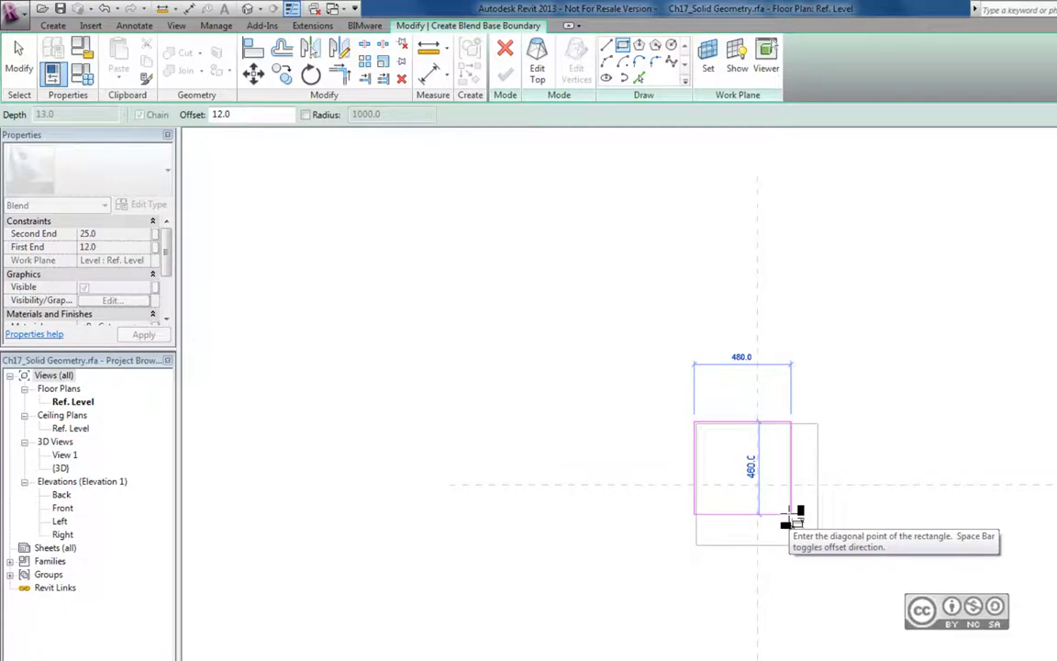
{"action": "key", "text": "space"}
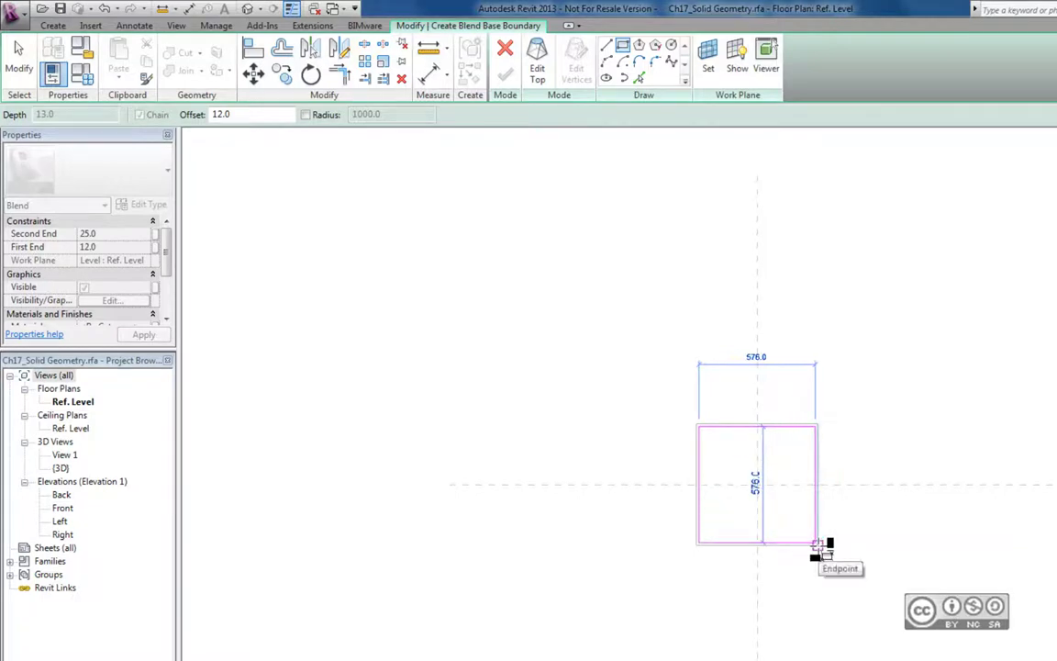
{"action": "left_click", "coordinate": [817, 544]}
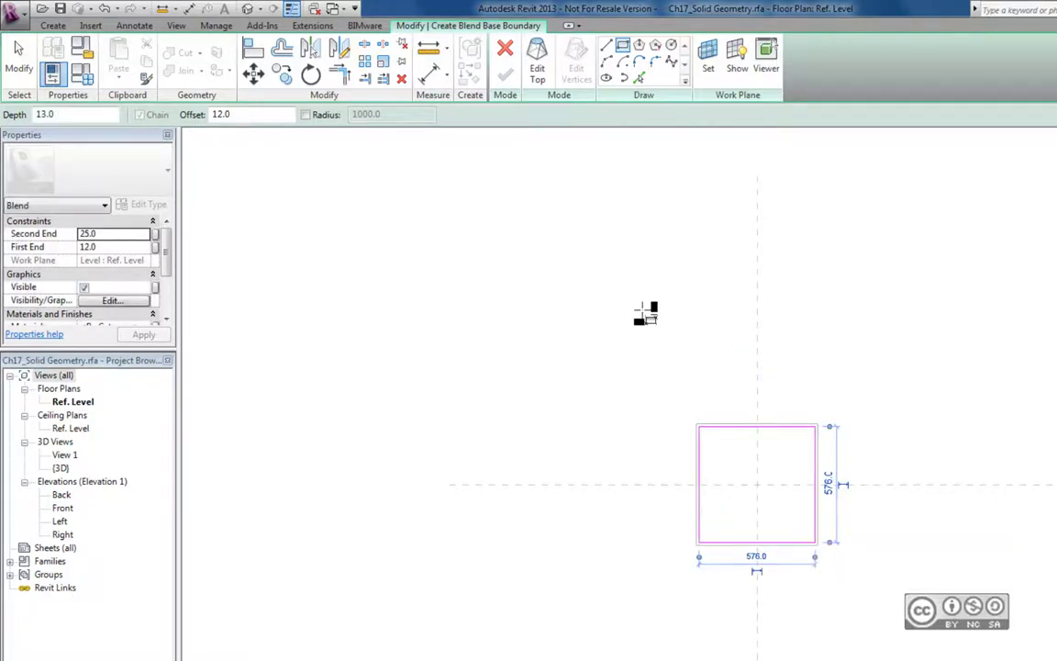
{"action": "left_click", "coordinate": [540, 55]}
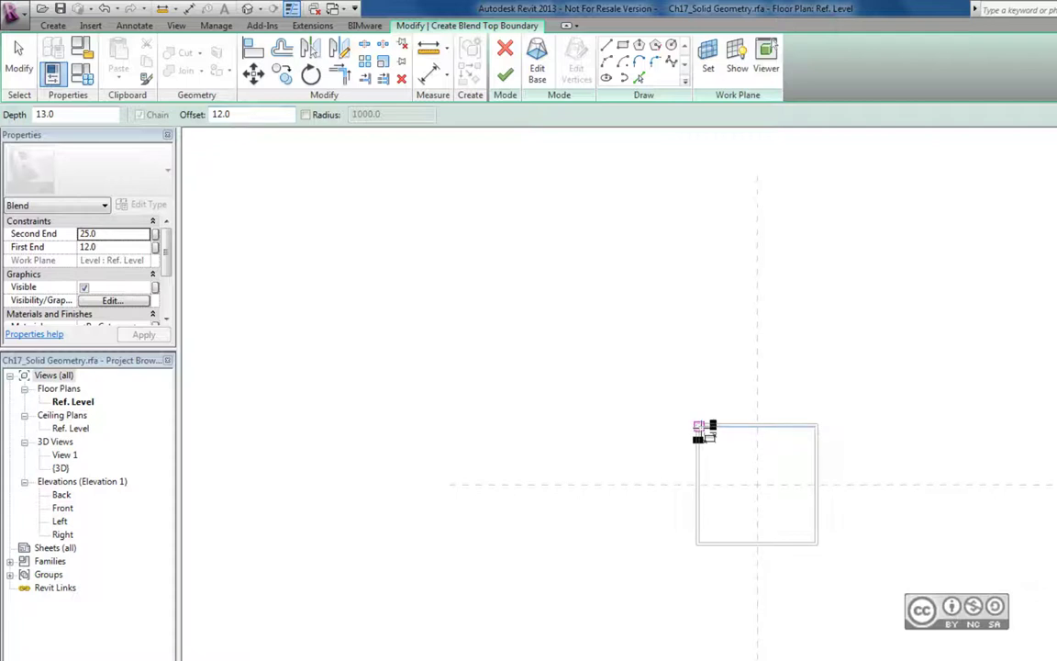
{"action": "left_click", "coordinate": [700, 427]}
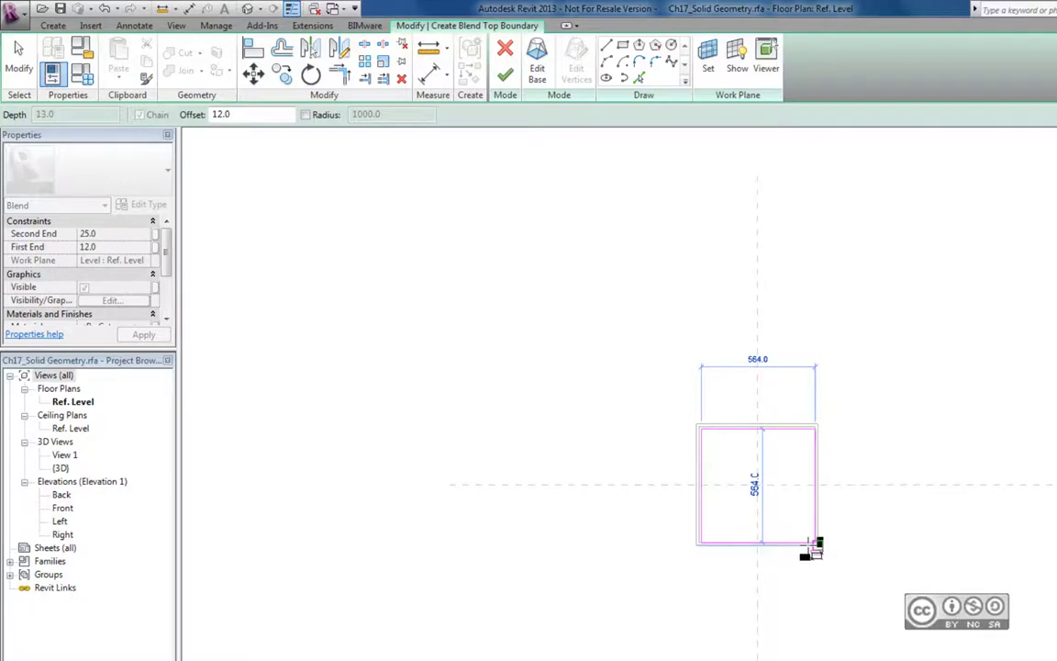
{"action": "left_click", "coordinate": [814, 542]}
{"action": "scroll", "coordinate": [814, 543], "scroll_direction": "up", "scroll_amount": 4}
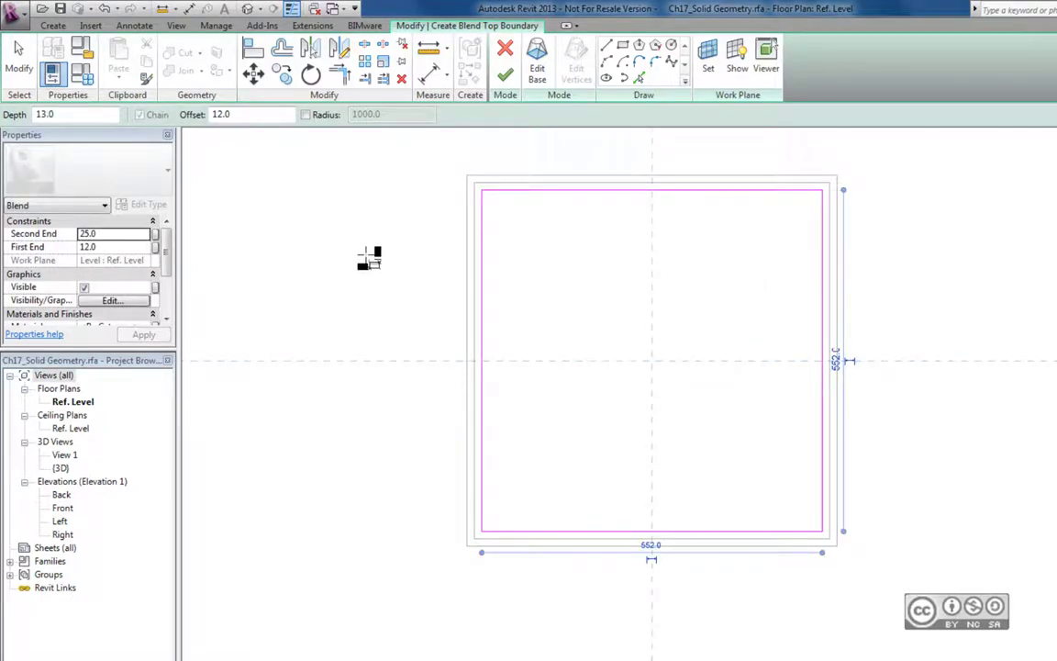
{"action": "left_click", "coordinate": [507, 81]}
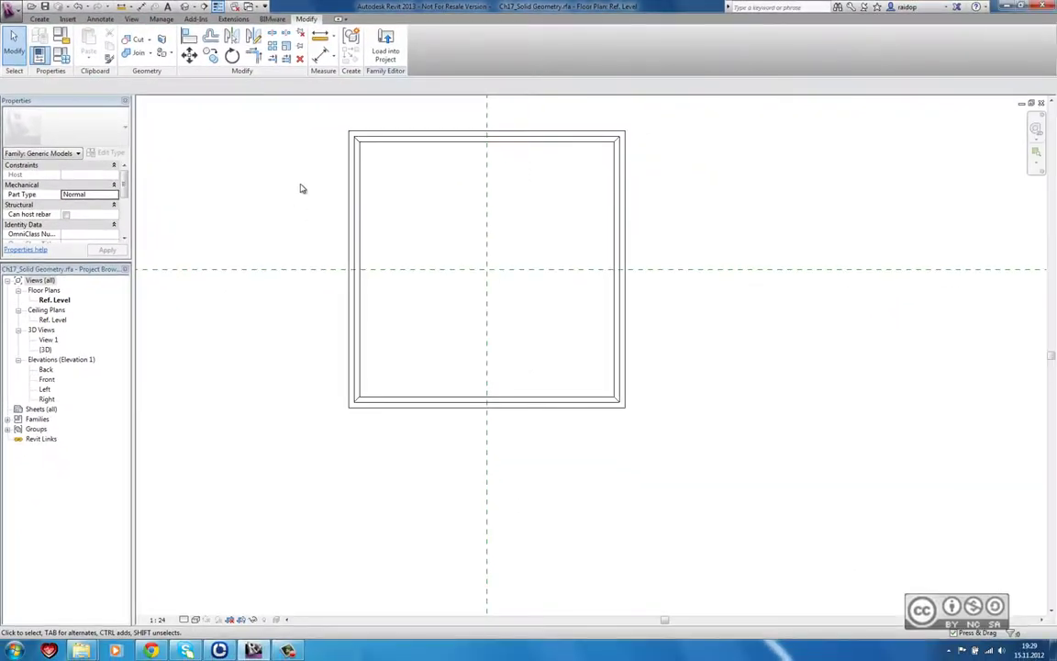
In the 3D view, start a sweep along the slab's picked outer edge loop
{"action": "left_click", "coordinate": [186, 8]}
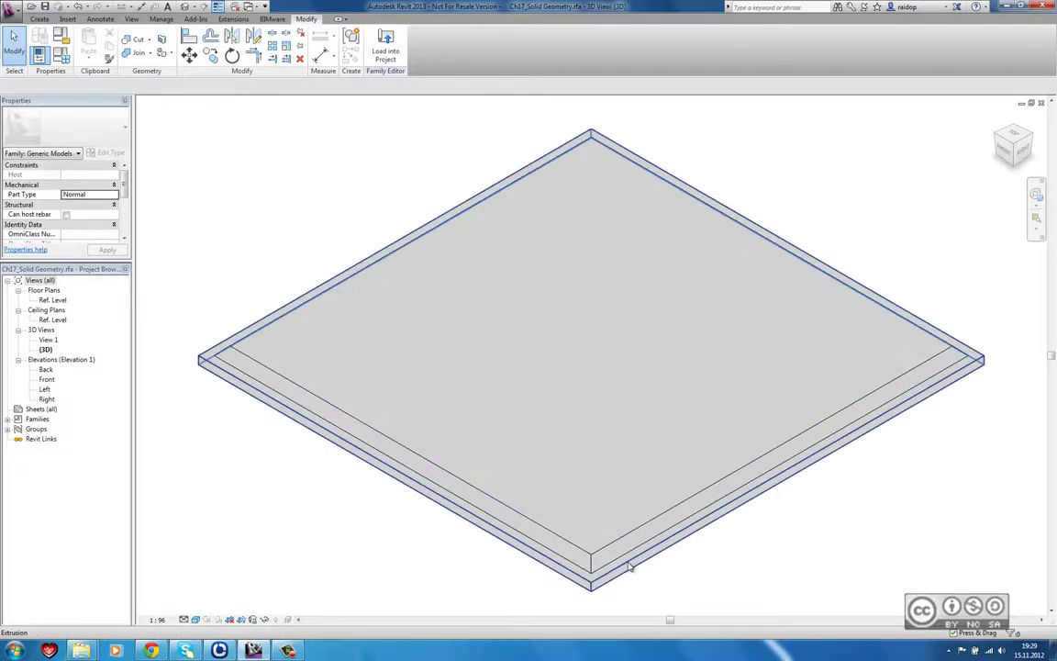
{"action": "left_click", "coordinate": [40, 18]}
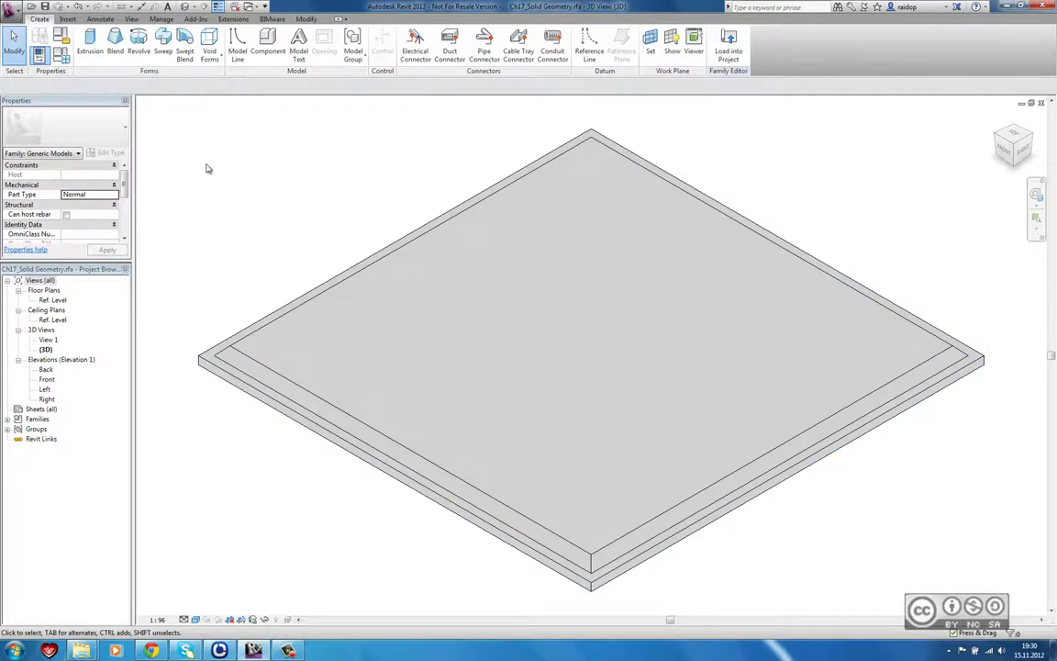
{"action": "left_click", "coordinate": [163, 42]}
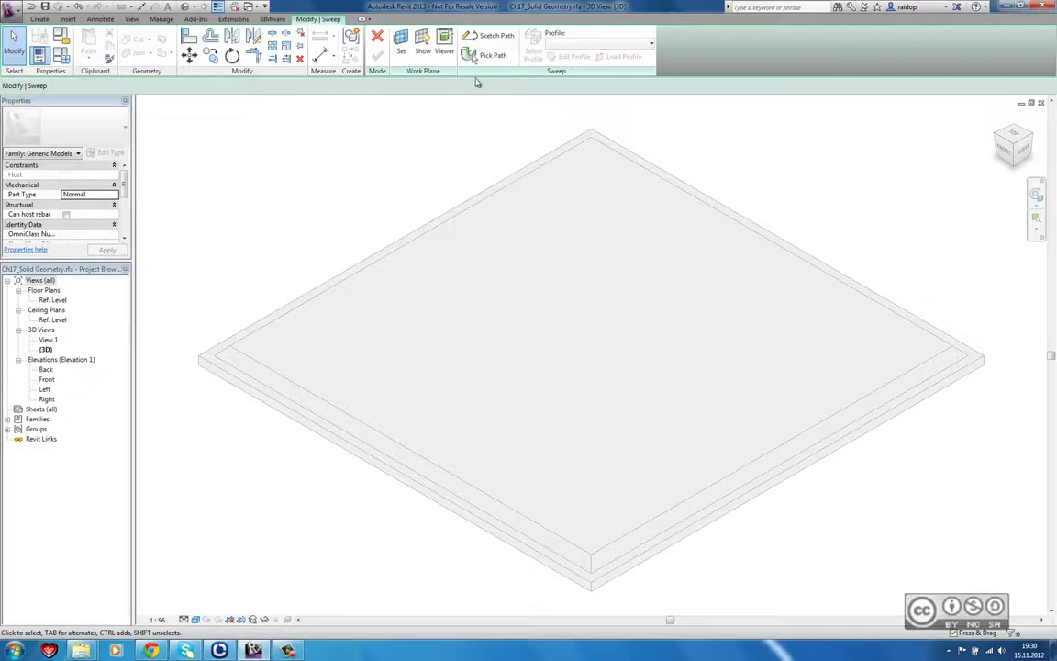
{"action": "left_click", "coordinate": [486, 55]}
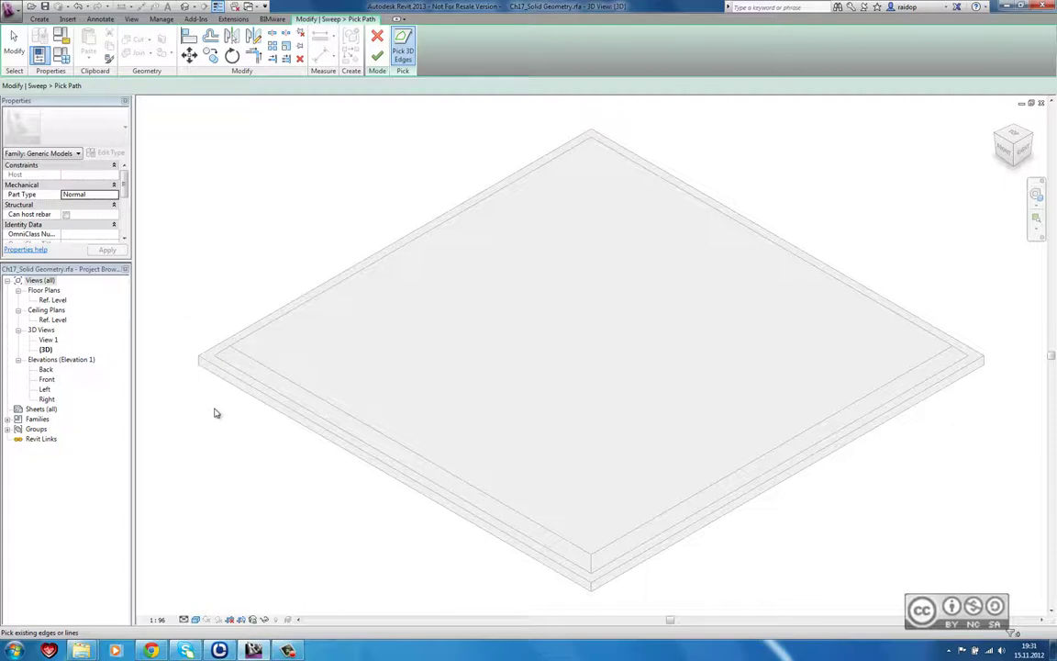
{"action": "left_click", "coordinate": [259, 403]}
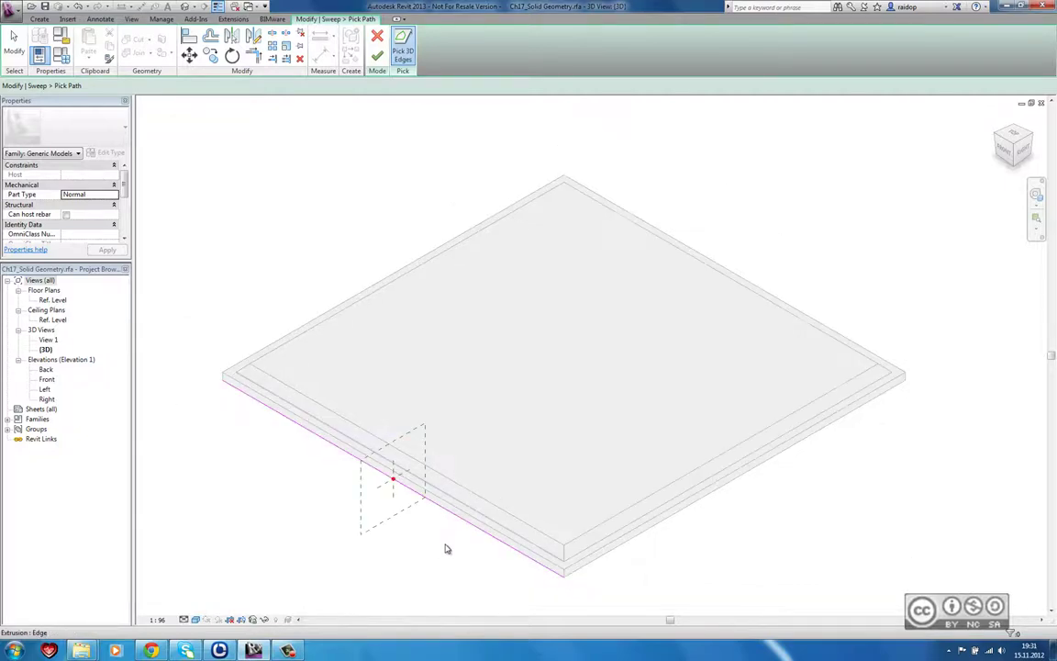
{"action": "mouse_move", "coordinate": [488, 563]}
{"action": "middle_mouse_down", "text": "shift"}
{"action": "mouse_move", "coordinate": [726, 557]}
{"action": "mouse_move", "coordinate": [760, 545]}
{"action": "mouse_move", "coordinate": [525, 548]}
{"action": "mouse_move", "coordinate": [549, 524]}
{"action": "mouse_move", "coordinate": [427, 529]}
{"action": "middle_mouse_up", "text": "shift"}
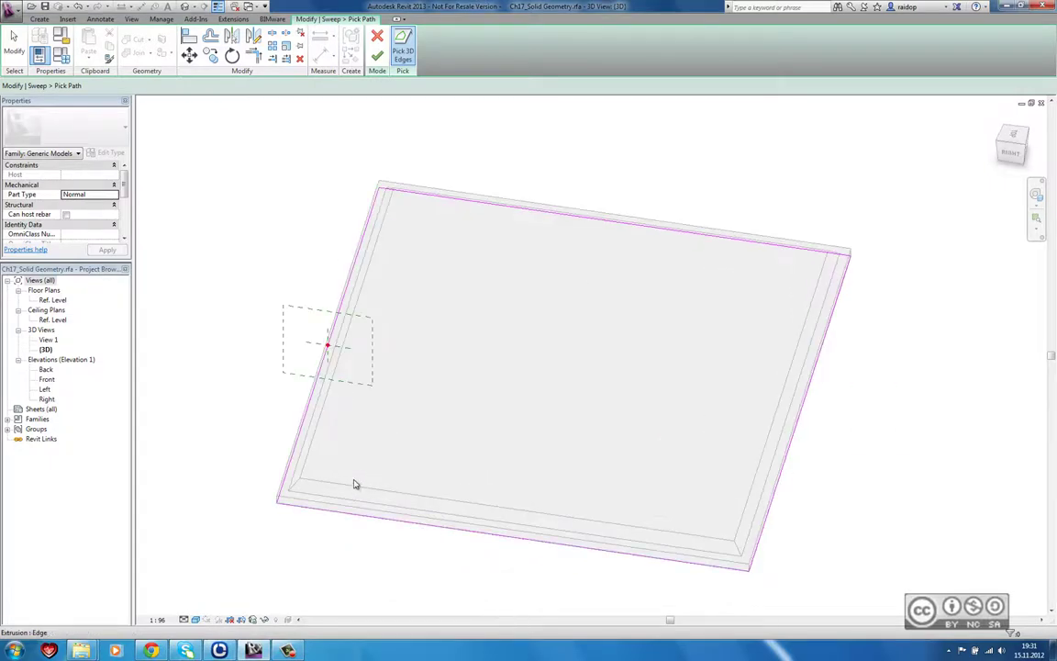
{"action": "middle_click_drag", "start_coordinate": [354, 484], "coordinate": [385, 473], "text": "shift"}
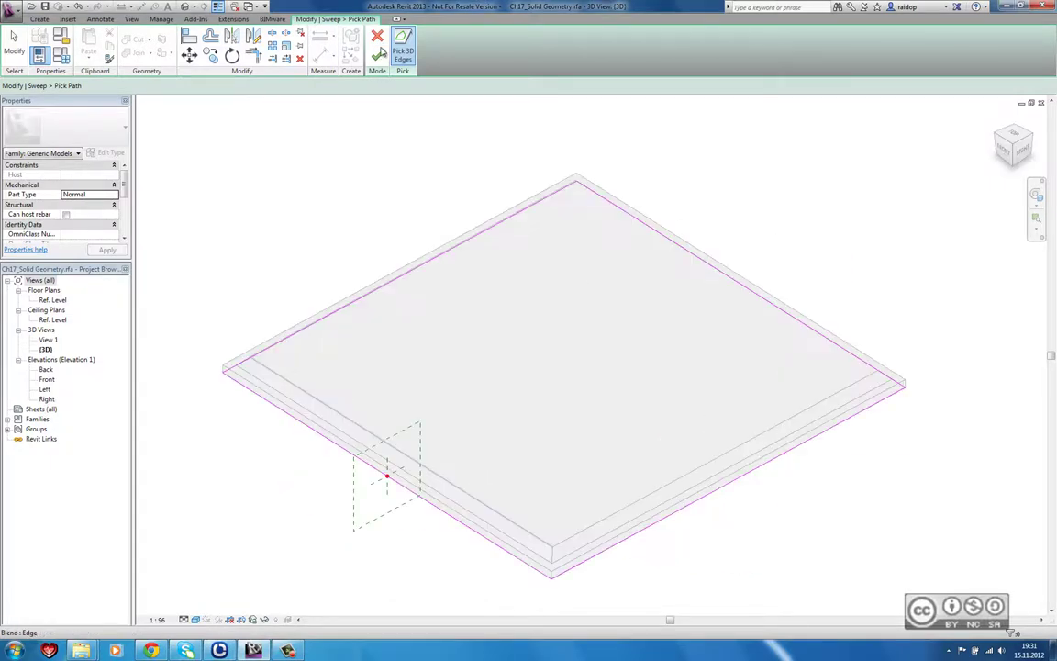
{"action": "left_click", "coordinate": [377, 57]}
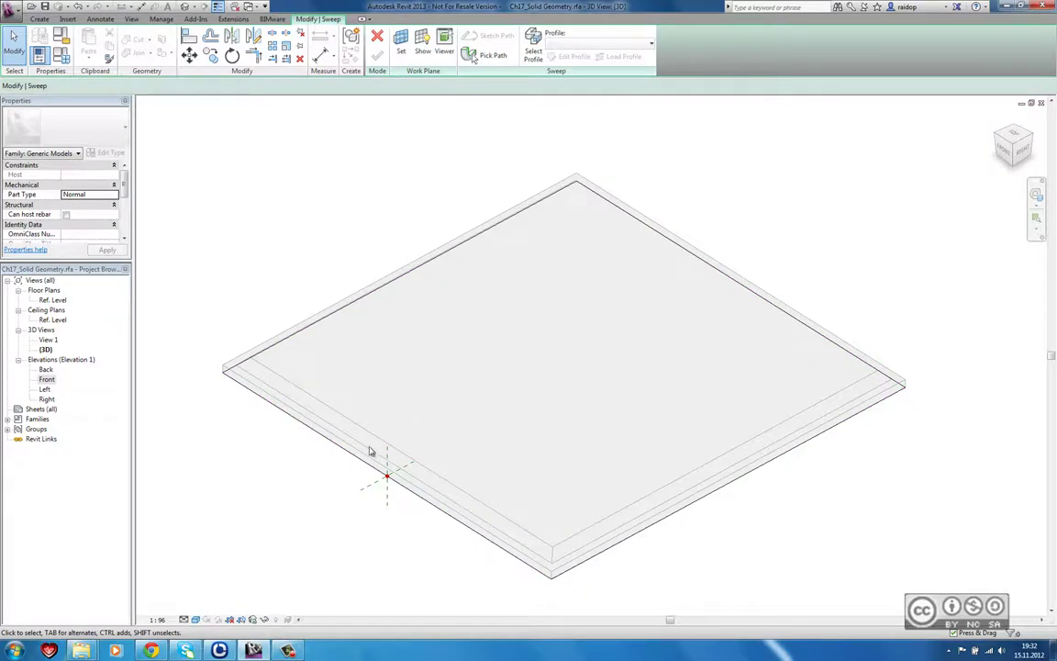
{"action": "left_click", "coordinate": [229, 376]}
Open the Right elevation, zoom in, and begin editing the sweep profile
{"action": "double_click", "coordinate": [47, 399]}
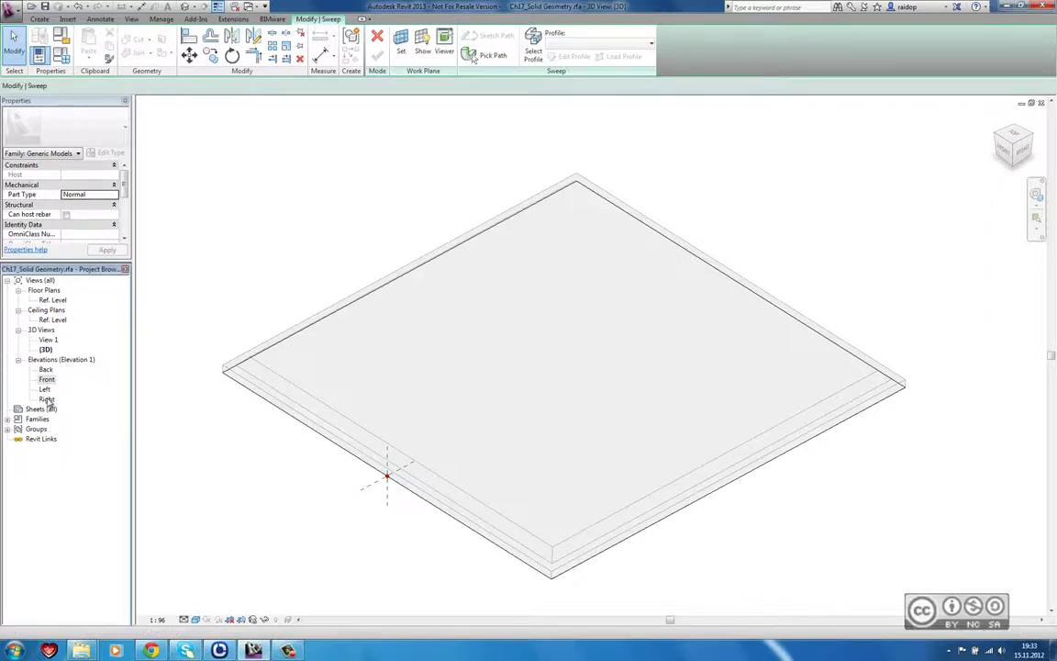
{"action": "scroll", "coordinate": [613, 445], "scroll_direction": "up", "scroll_amount": 1}
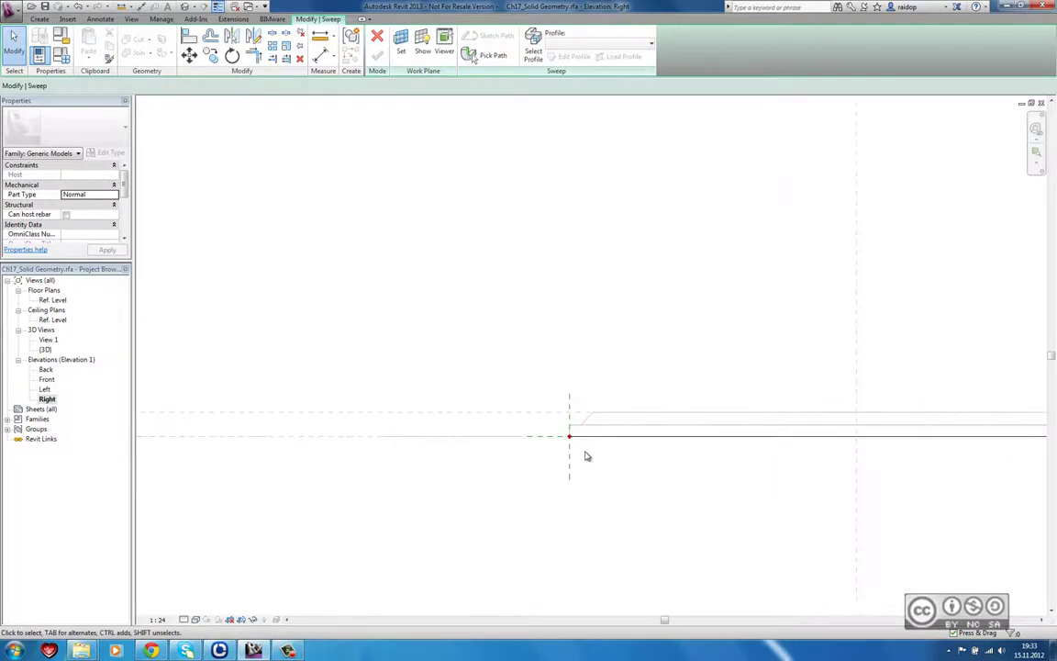
{"action": "scroll", "coordinate": [584, 450], "scroll_direction": "up", "scroll_amount": 1}
{"action": "scroll", "coordinate": [583, 442], "scroll_direction": "up", "scroll_amount": 1}
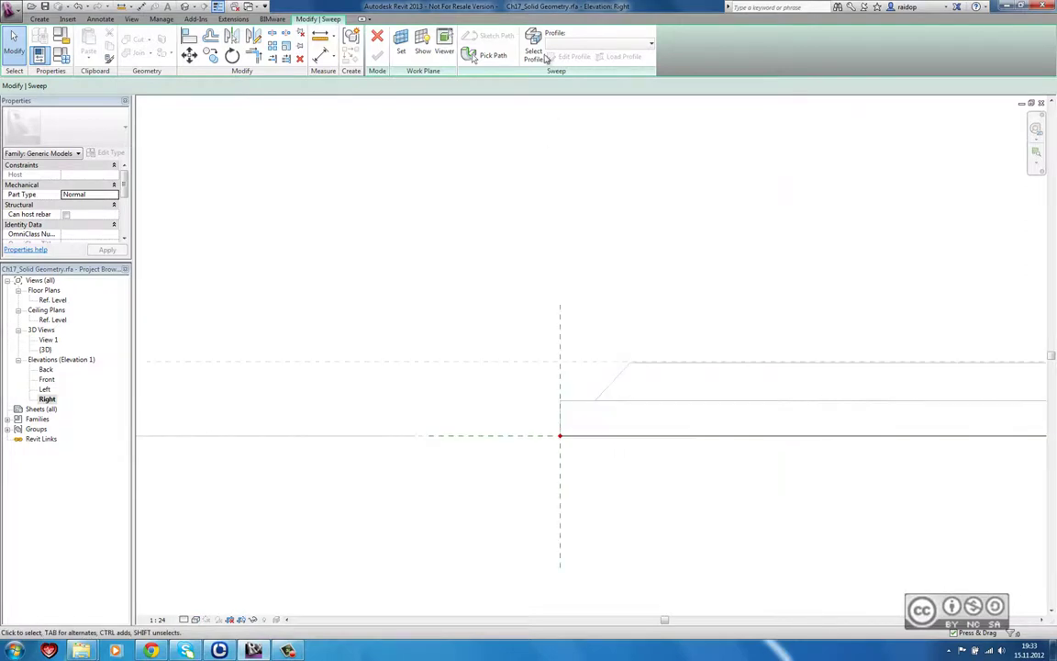
{"action": "left_click", "coordinate": [533, 51]}
{"action": "left_click", "coordinate": [575, 57]}
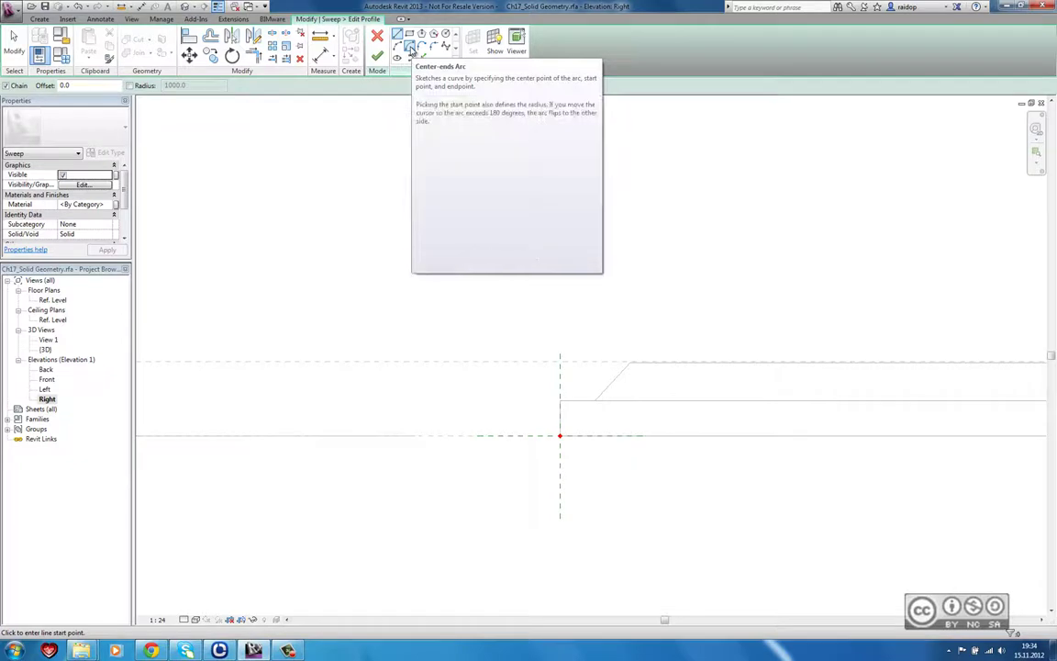
Draw a 12.0-radius quarter-arc profile closed by a line, and finish the sweep
{"action": "left_click", "coordinate": [410, 47]}
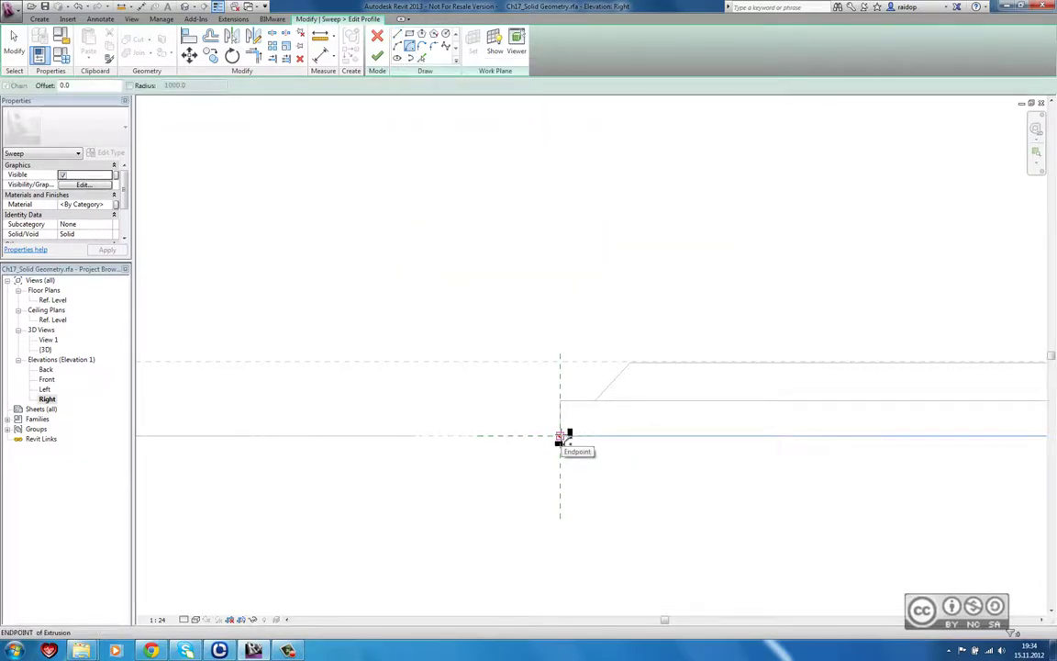
{"action": "left_click", "coordinate": [560, 438]}
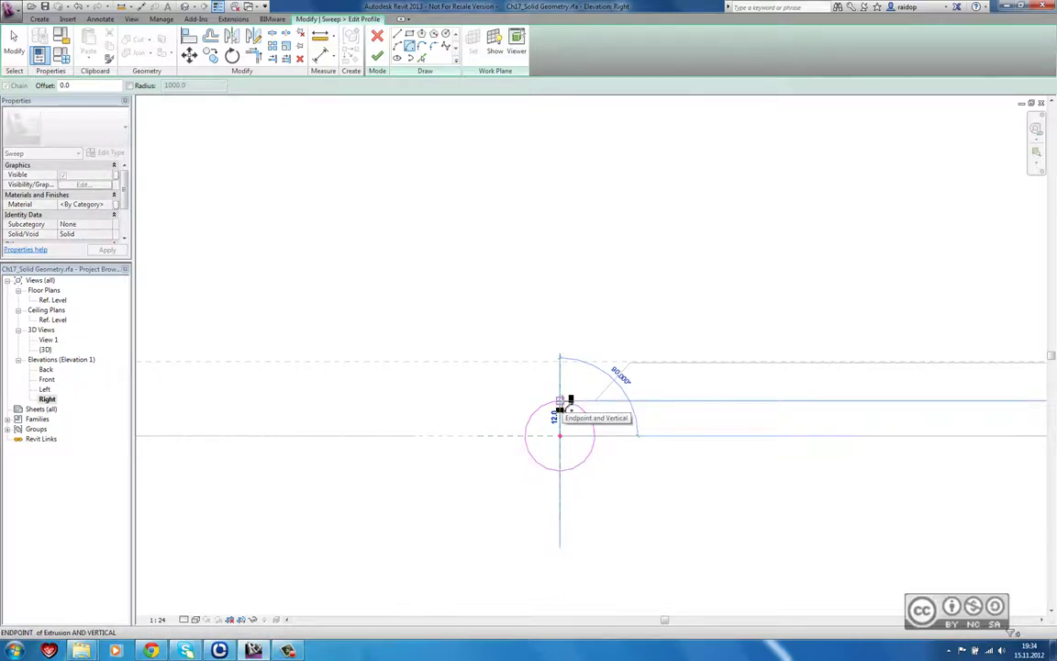
{"action": "left_click", "coordinate": [560, 401]}
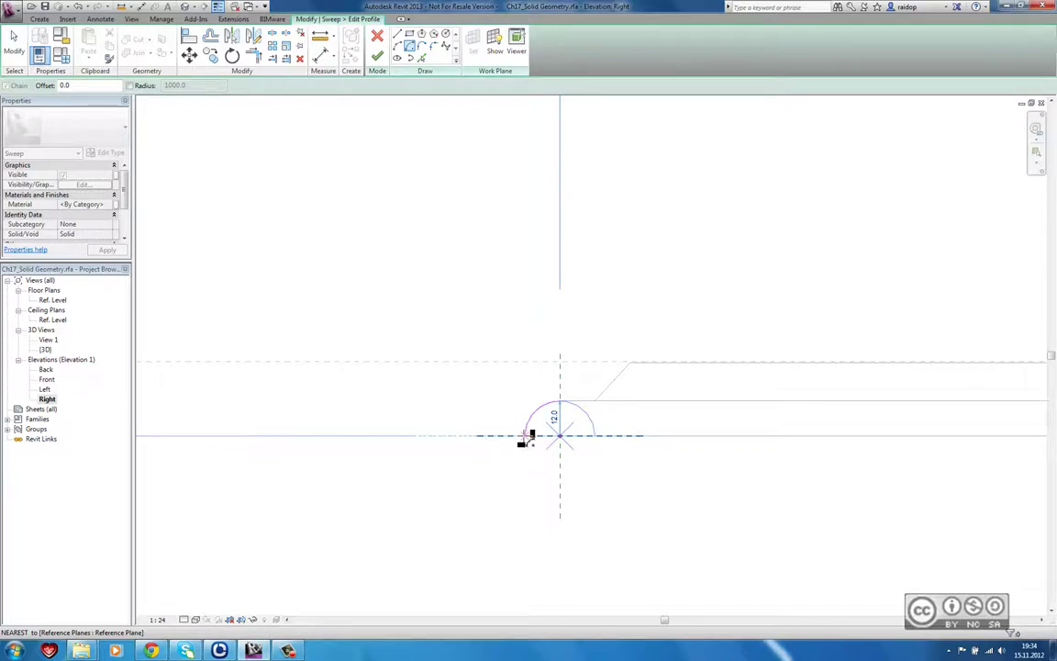
{"action": "left_click", "coordinate": [526, 437]}
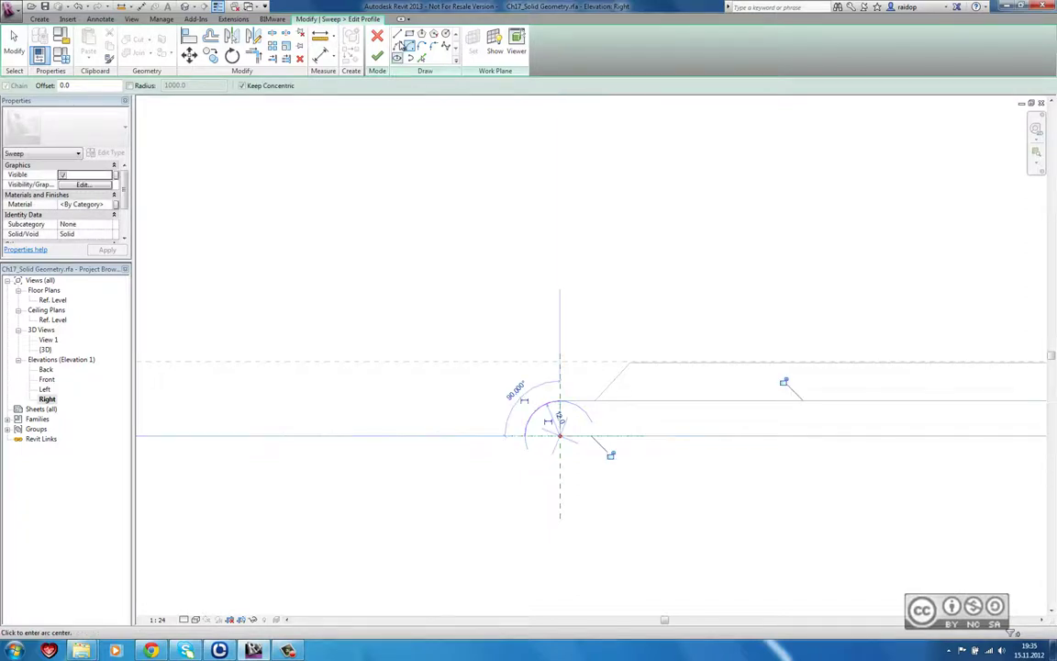
{"action": "left_click", "coordinate": [398, 35]}
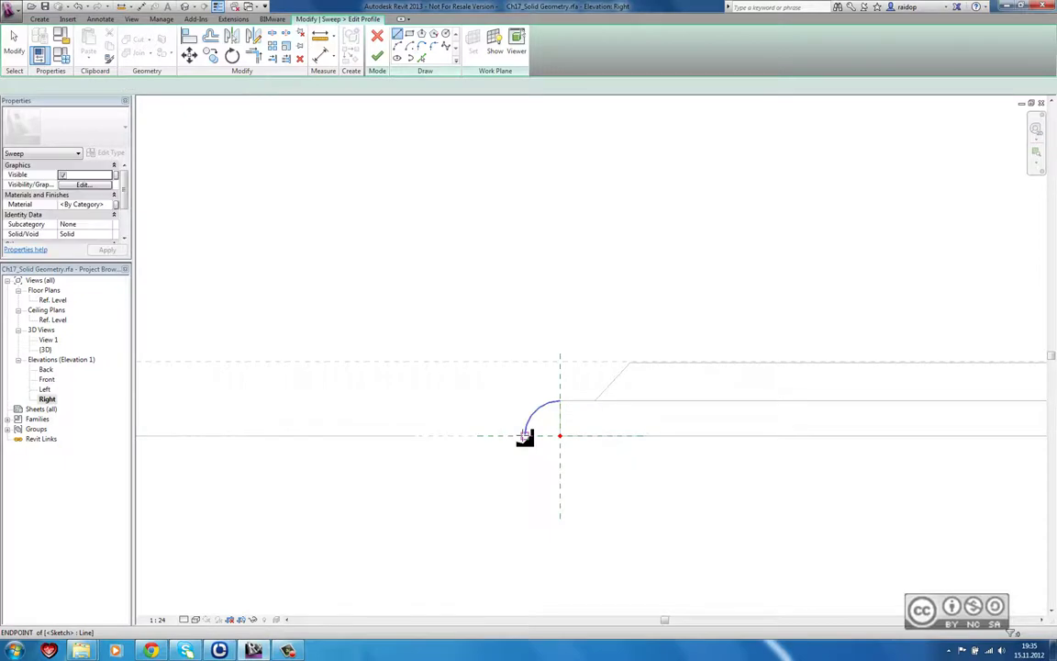
{"action": "left_click", "coordinate": [525, 437]}
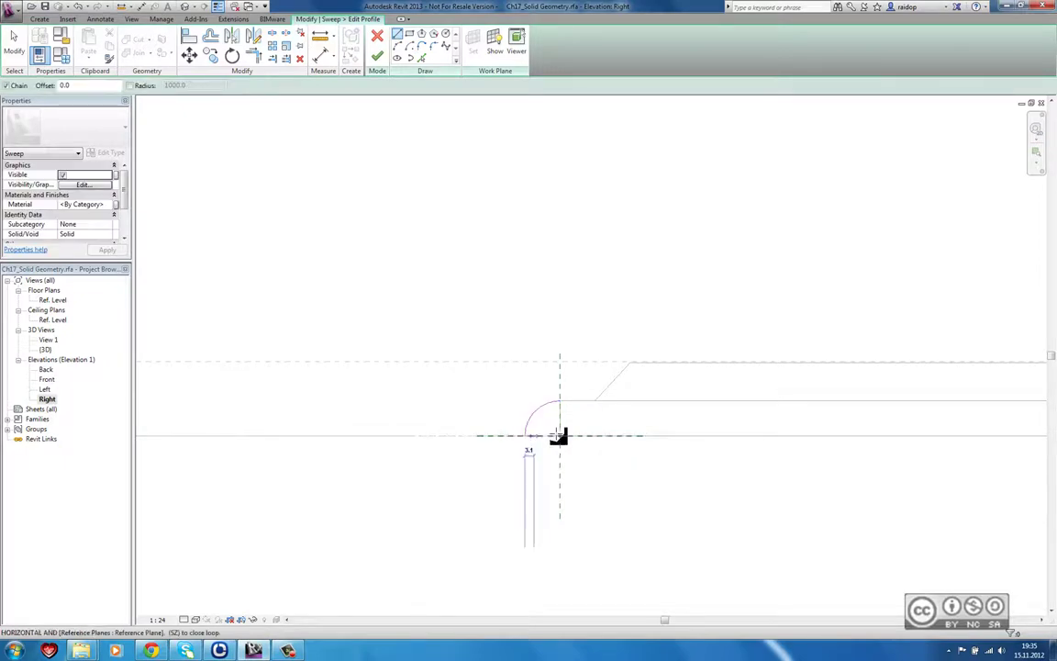
{"action": "left_click", "coordinate": [560, 437]}
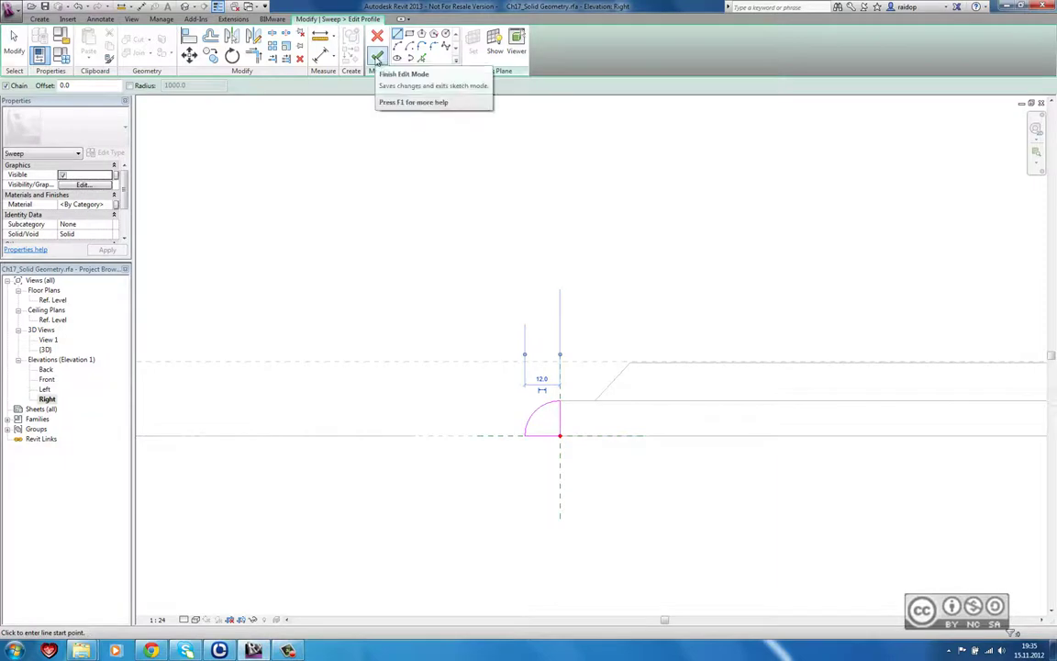
{"action": "left_click", "coordinate": [378, 59]}
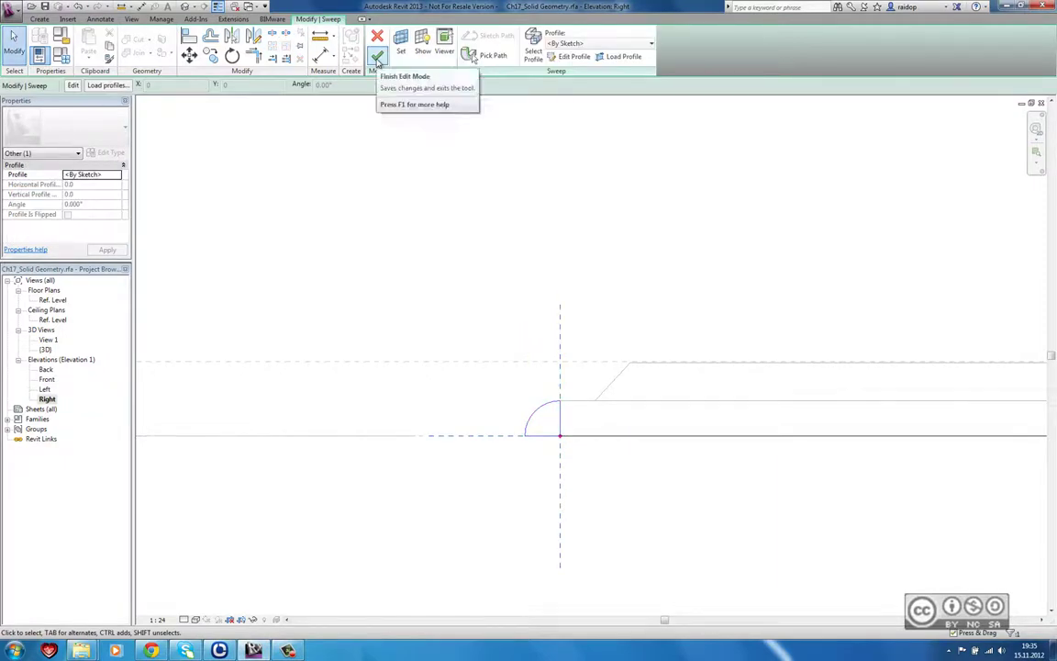
{"action": "left_click", "coordinate": [377, 57]}
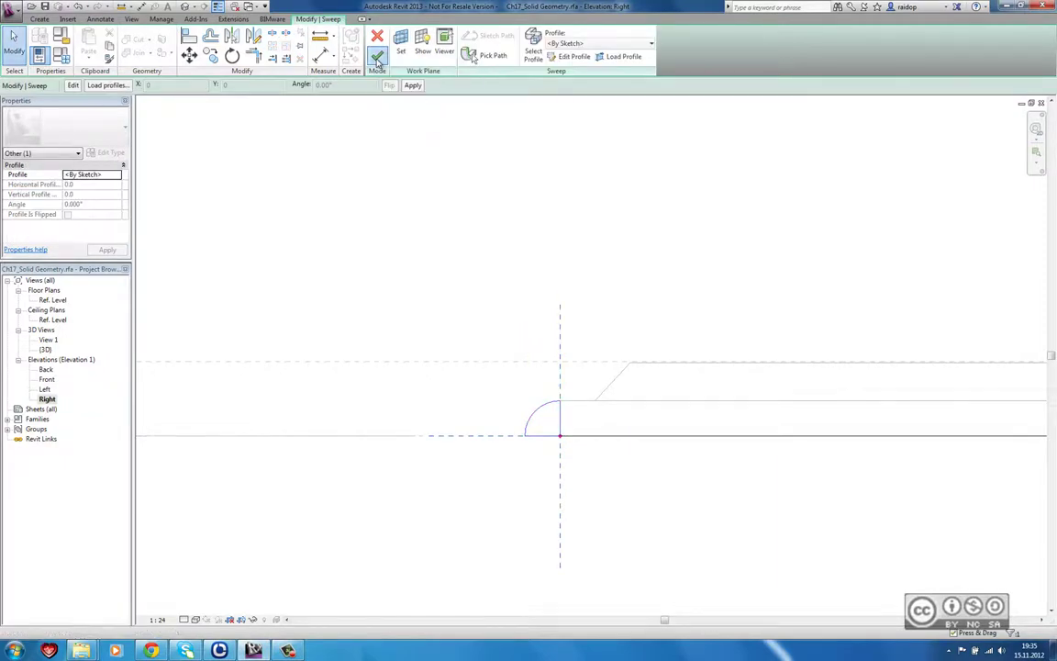
Orbit, zoom and pan the 3D view to inspect the slab's rounded edge
{"action": "double_click", "coordinate": [45, 352]}
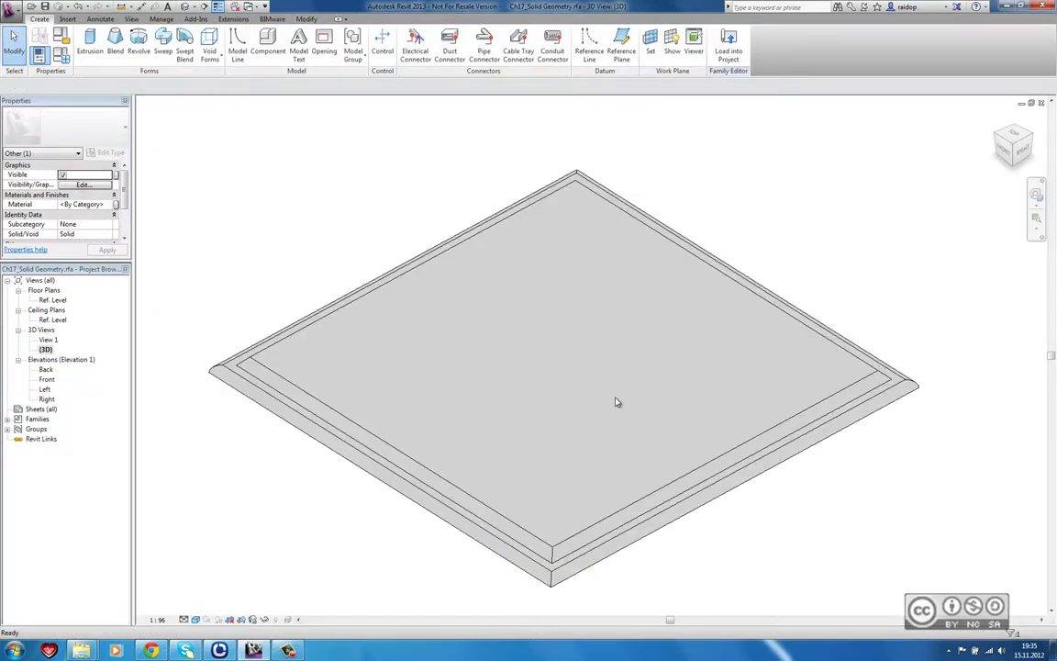
{"action": "middle_click_drag", "start_coordinate": [613, 401], "coordinate": [572, 505], "text": "shift"}
{"action": "scroll", "coordinate": [573, 505], "scroll_direction": "up", "scroll_amount": 5}
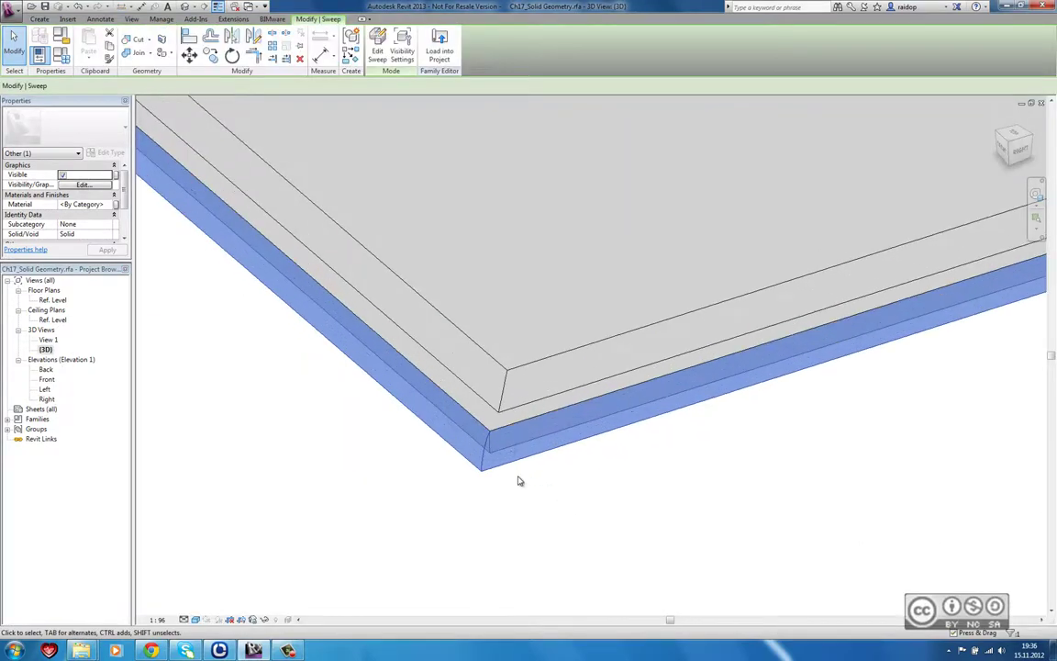
{"action": "left_click", "coordinate": [425, 472]}
{"action": "mouse_move", "coordinate": [425, 472]}
{"action": "middle_mouse_down"}
{"action": "mouse_move", "coordinate": [538, 512]}
{"action": "mouse_move", "coordinate": [559, 472]}
{"action": "middle_mouse_up"}
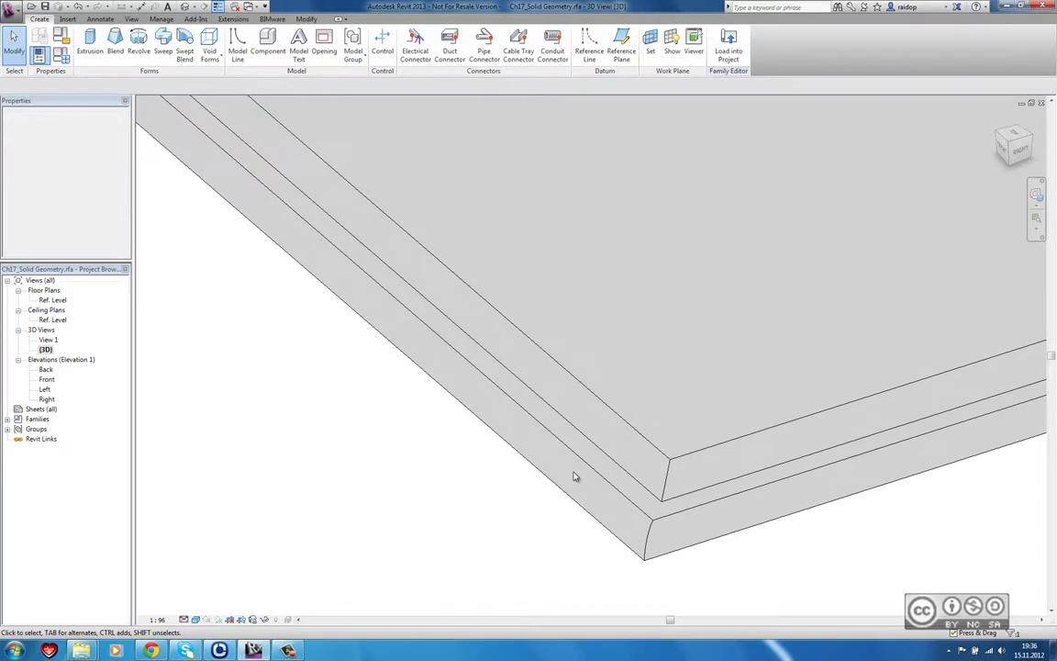
{"action": "scroll", "coordinate": [334, 191], "scroll_direction": "down", "scroll_amount": 5}
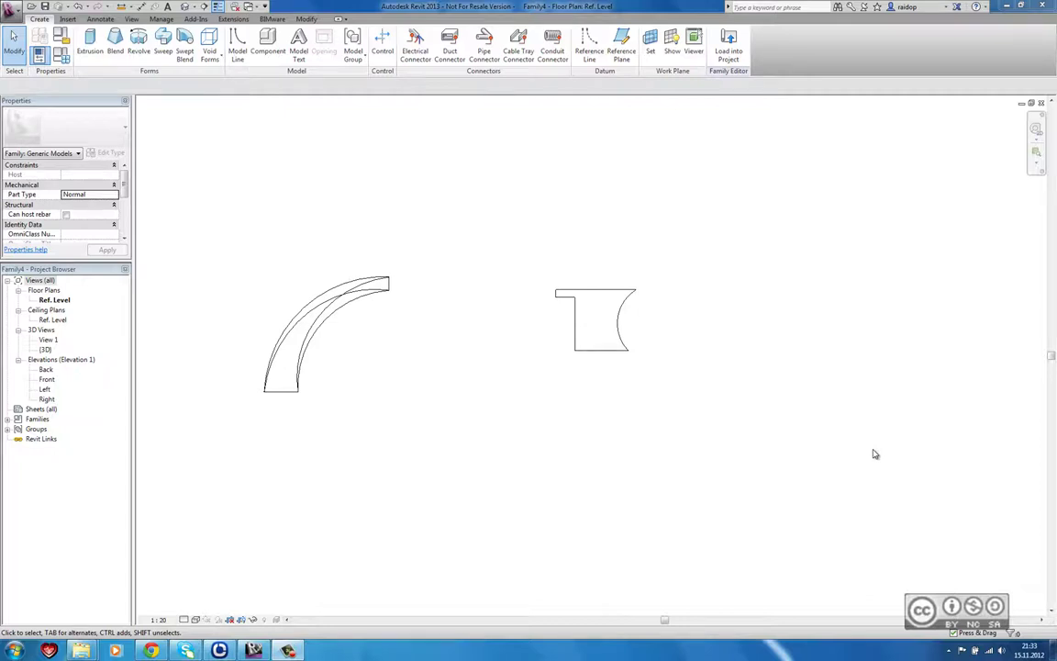
Start an extrusion on the Level : Ref. Level work plane and view the family in 3D
{"action": "left_click", "coordinate": [90, 42]}
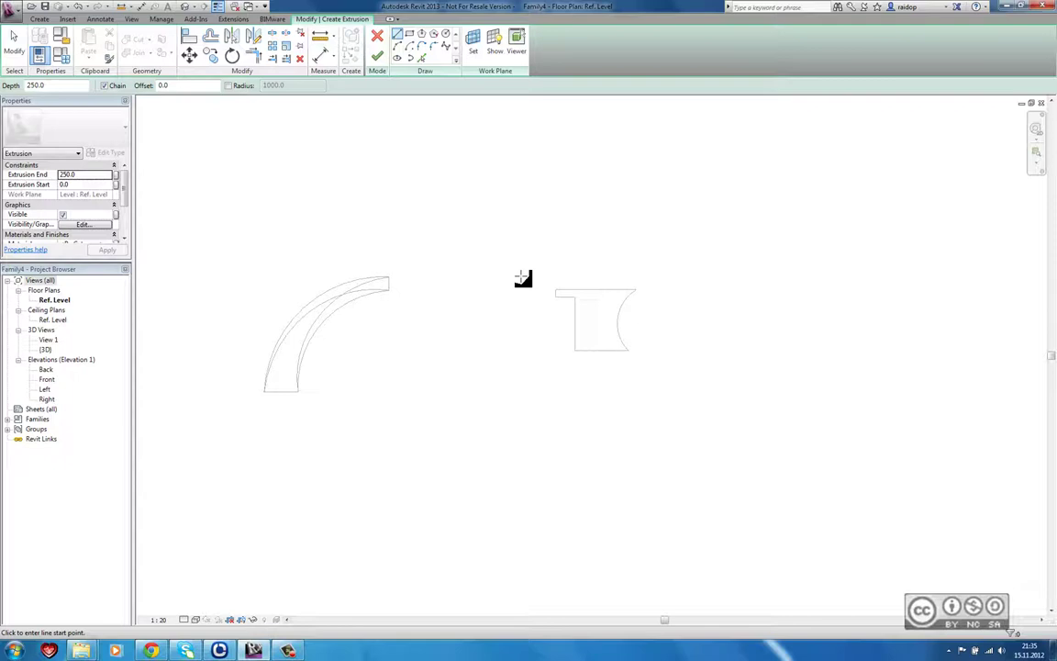
{"action": "left_click", "coordinate": [473, 41]}
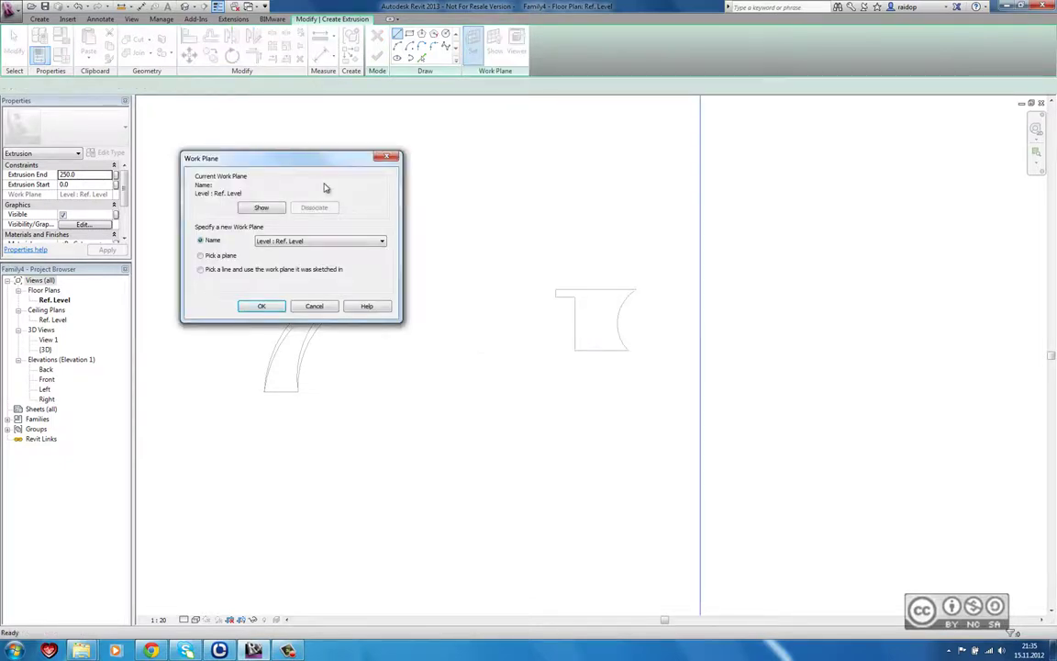
{"action": "left_click", "coordinate": [345, 240]}
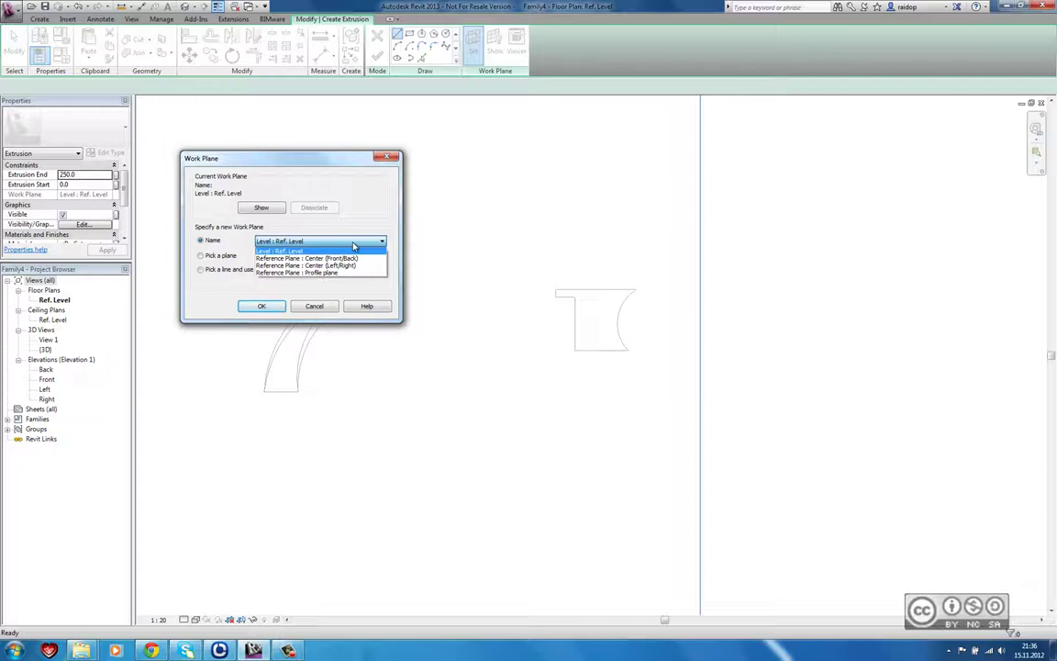
{"action": "left_click", "coordinate": [312, 251]}
{"action": "left_click", "coordinate": [314, 306]}
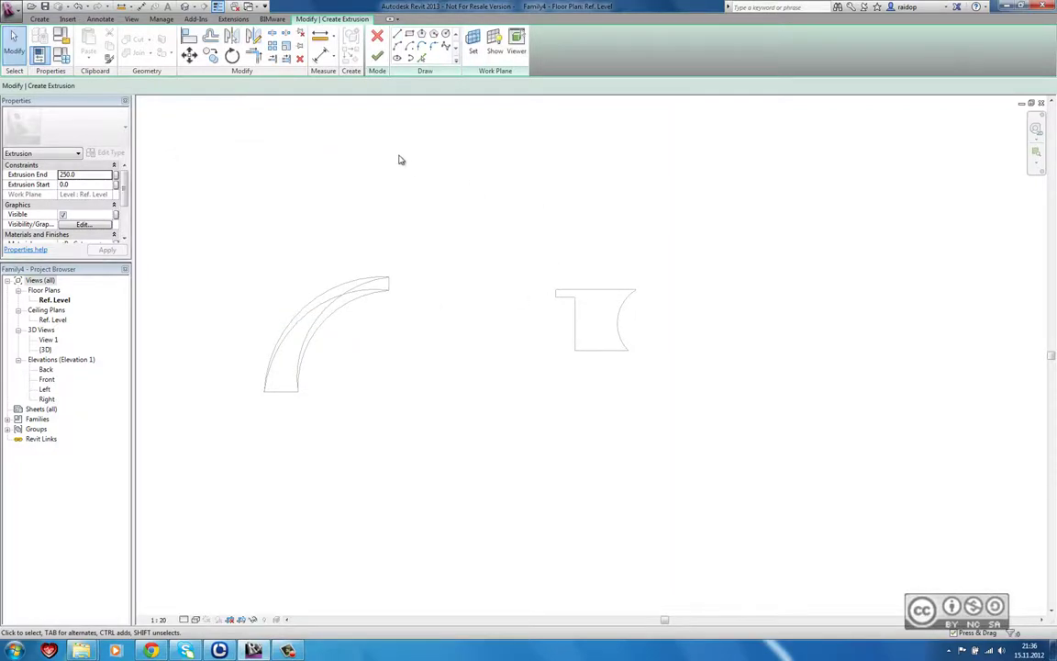
{"action": "left_click", "coordinate": [185, 7]}
{"action": "middle_click_drag", "start_coordinate": [543, 291], "coordinate": [404, 281]}
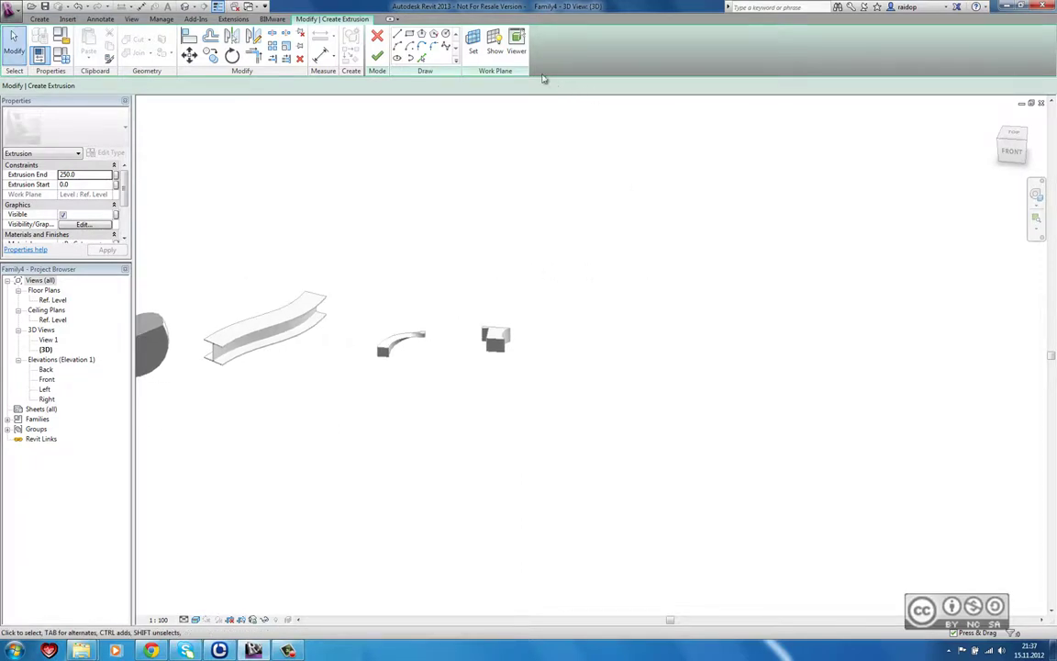
Show the active work plane in 3D, then return to the Ref. Level floor plan
{"action": "left_click", "coordinate": [495, 41]}
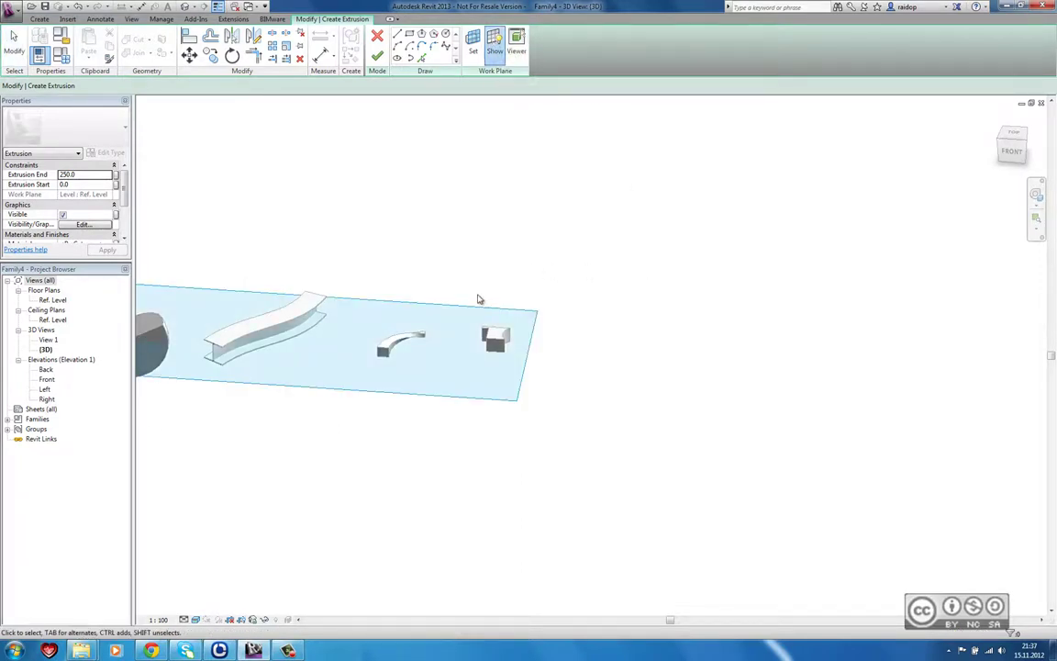
{"action": "middle_click_drag", "start_coordinate": [455, 363], "coordinate": [649, 391]}
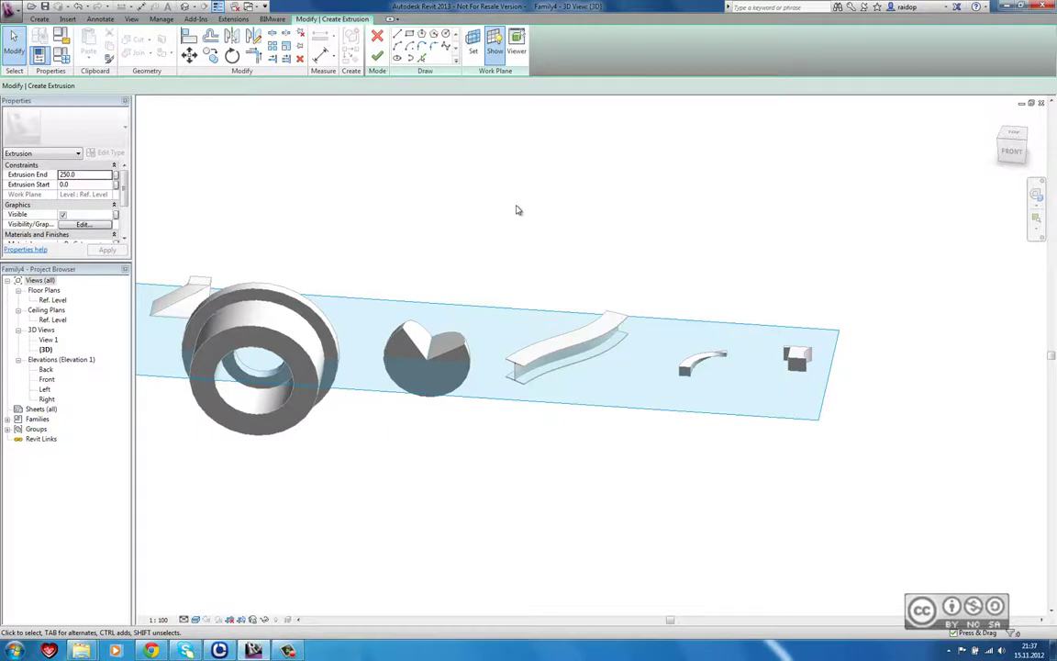
{"action": "left_click", "coordinate": [248, 6]}
{"action": "left_click", "coordinate": [303, 21]}
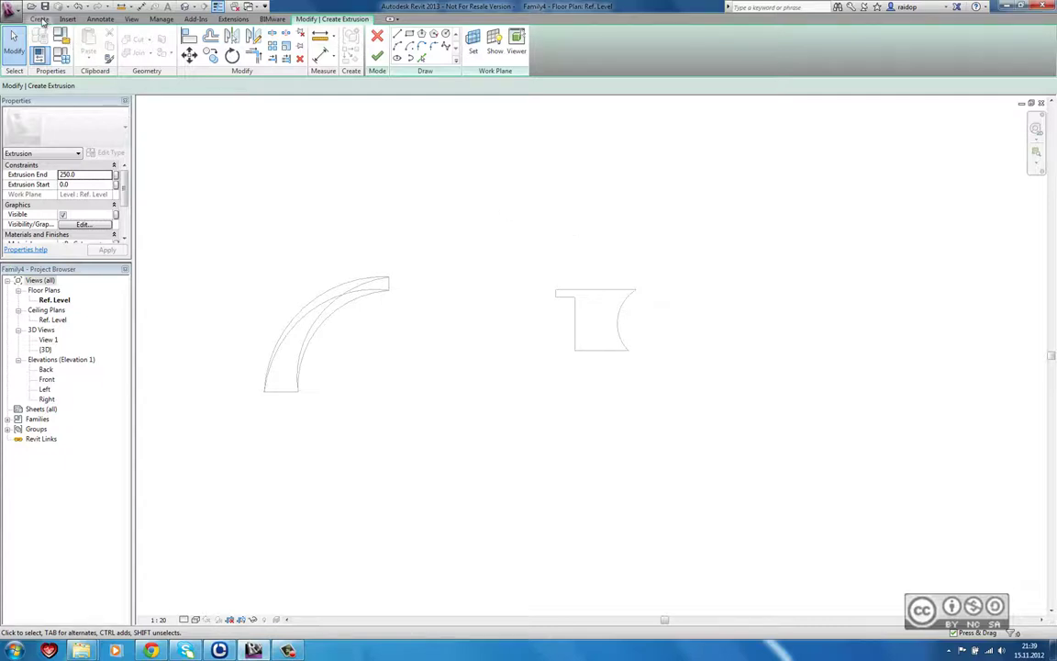
Add a reference plane picked along the notched shape's left edge
{"action": "left_click", "coordinate": [39, 19]}
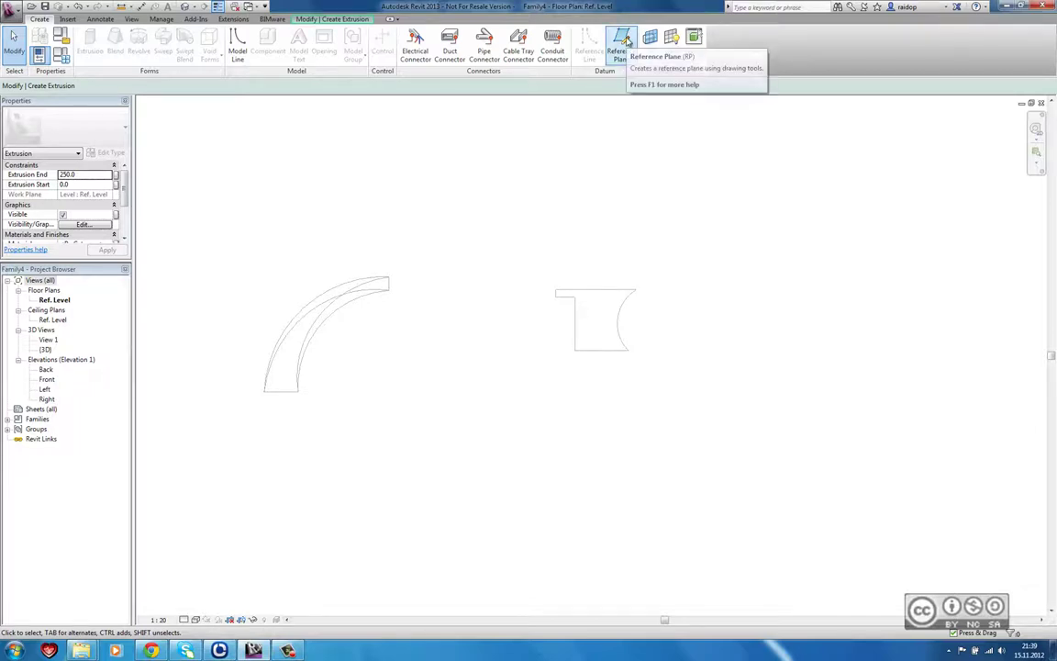
{"action": "mouse_move", "coordinate": [621, 44]}
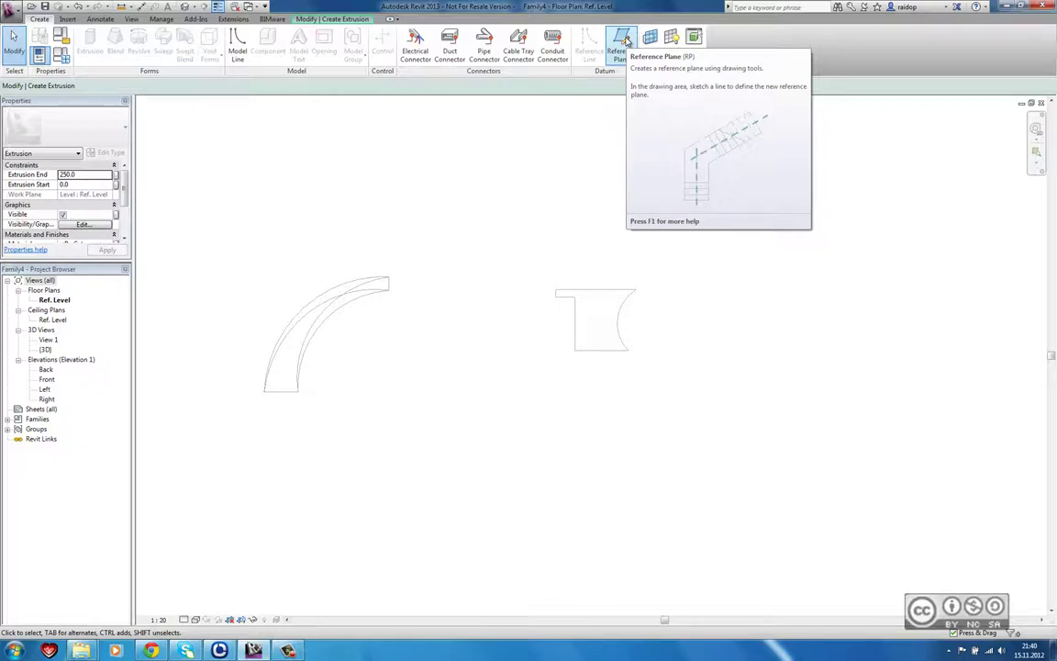
{"action": "left_click", "coordinate": [625, 41]}
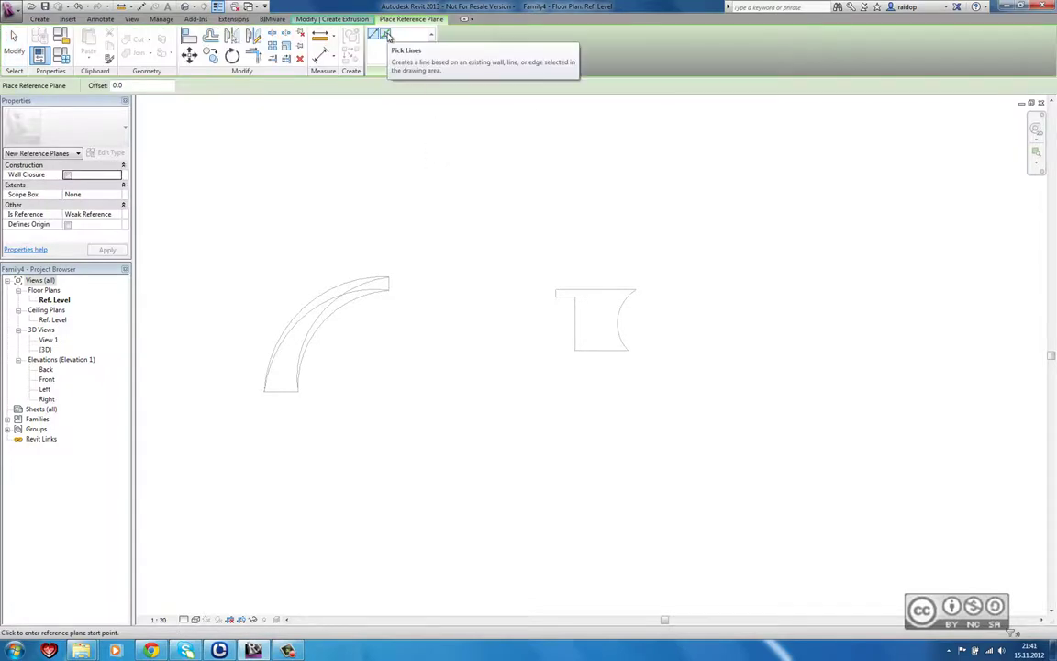
{"action": "left_click", "coordinate": [387, 37]}
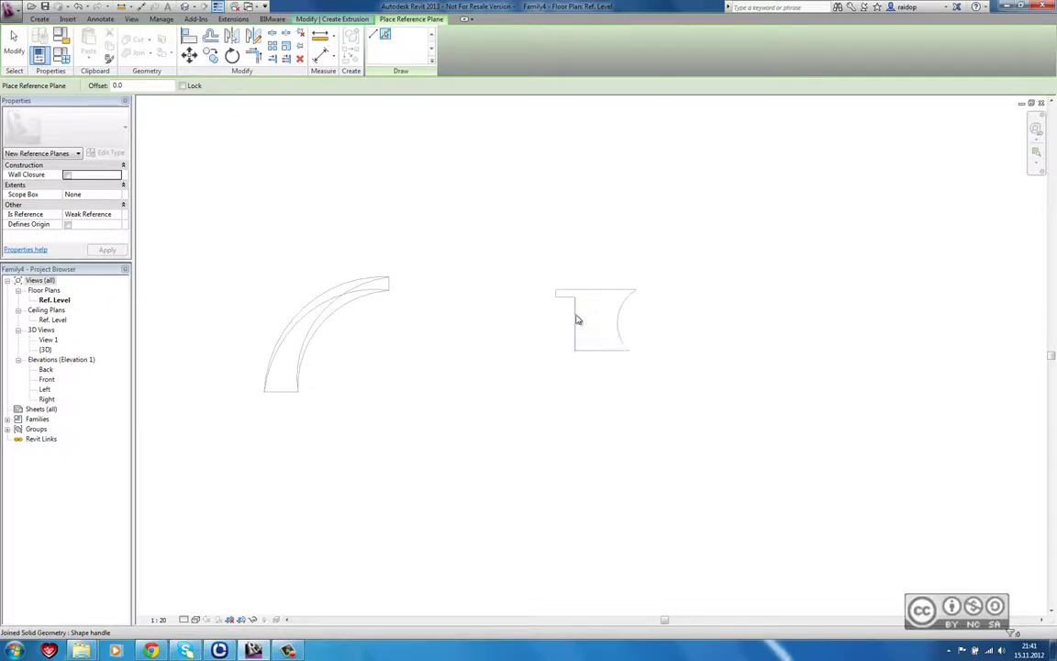
{"action": "left_click", "coordinate": [575, 297]}
{"action": "left_click", "coordinate": [574, 350]}
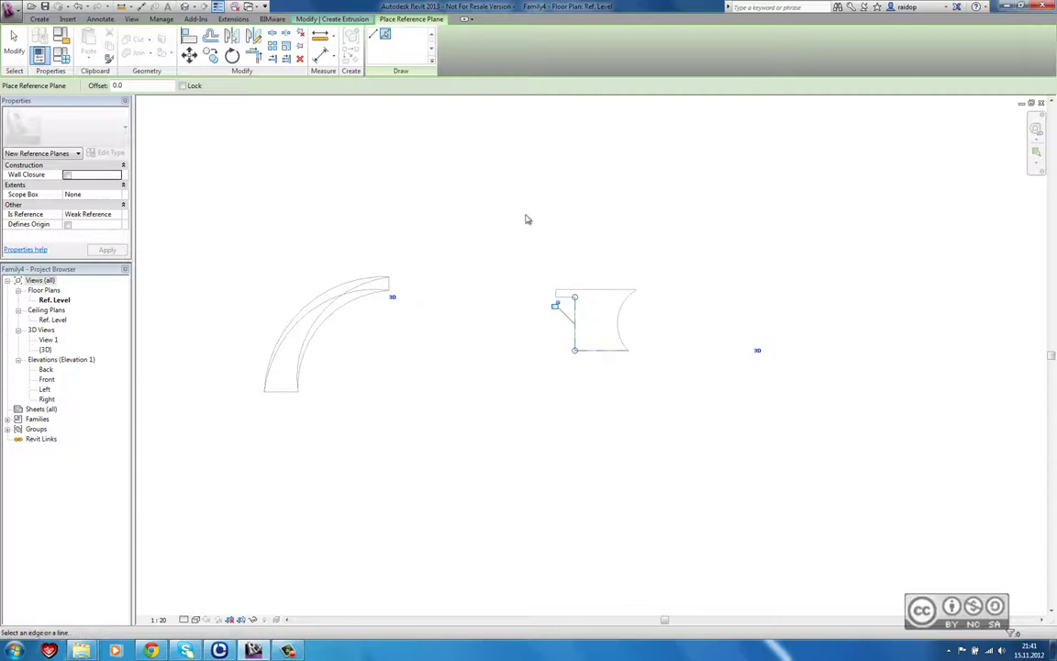
{"action": "key", "text": "Escape"}
{"action": "key", "text": "Escape"}
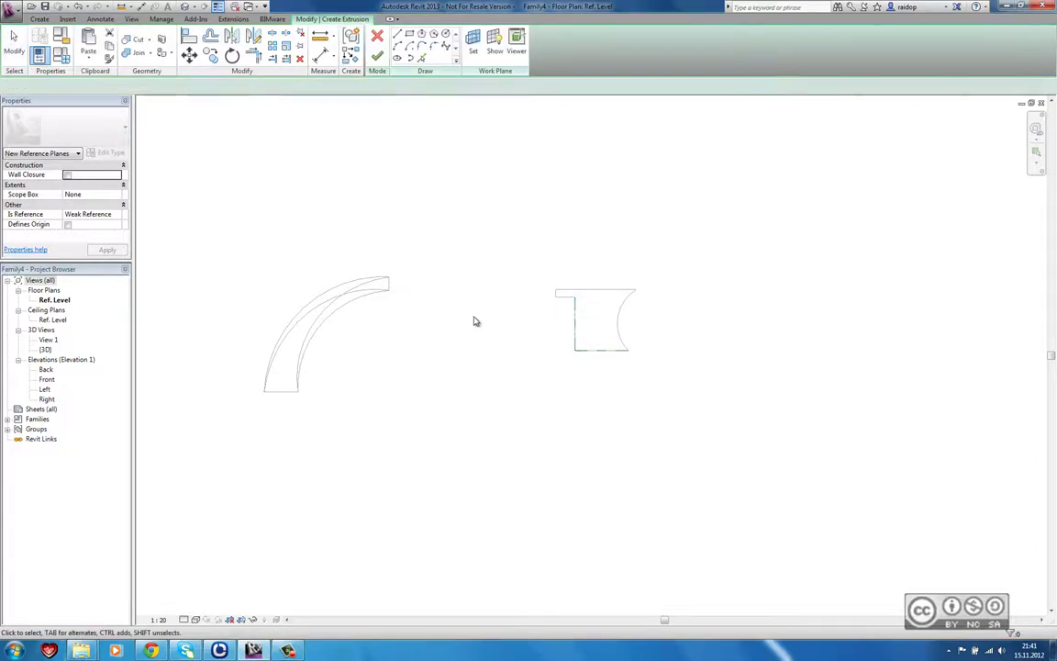
Select the reference plane, enlarge Properties, and review its Is Reference options, leaving Weak Reference
{"action": "left_click", "coordinate": [576, 323]}
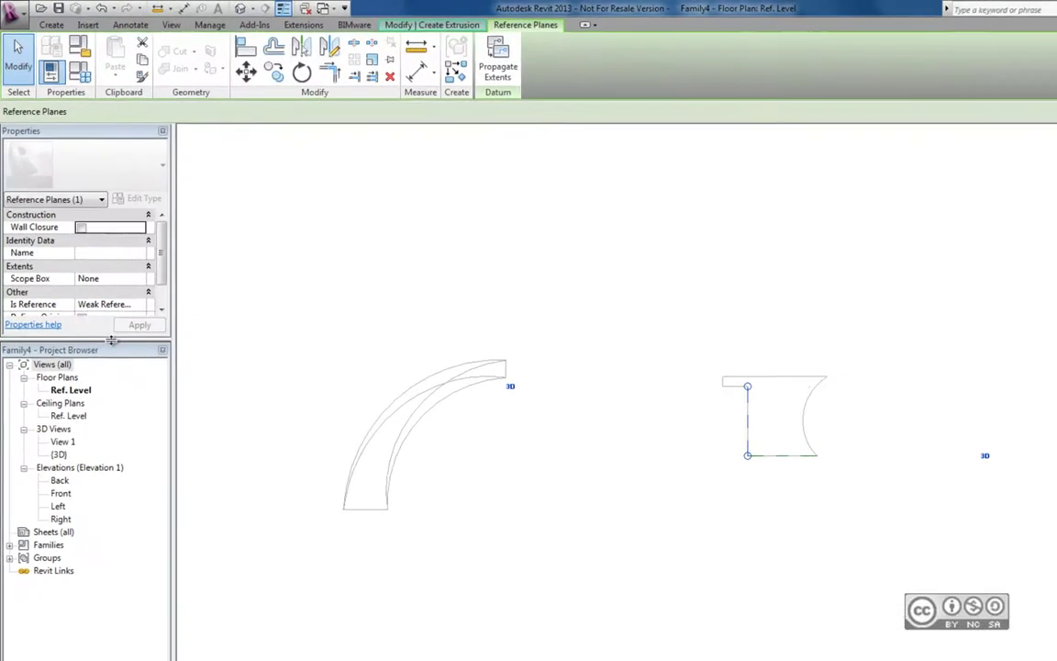
{"action": "left_click_drag", "start_coordinate": [111, 340], "coordinate": [117, 460]}
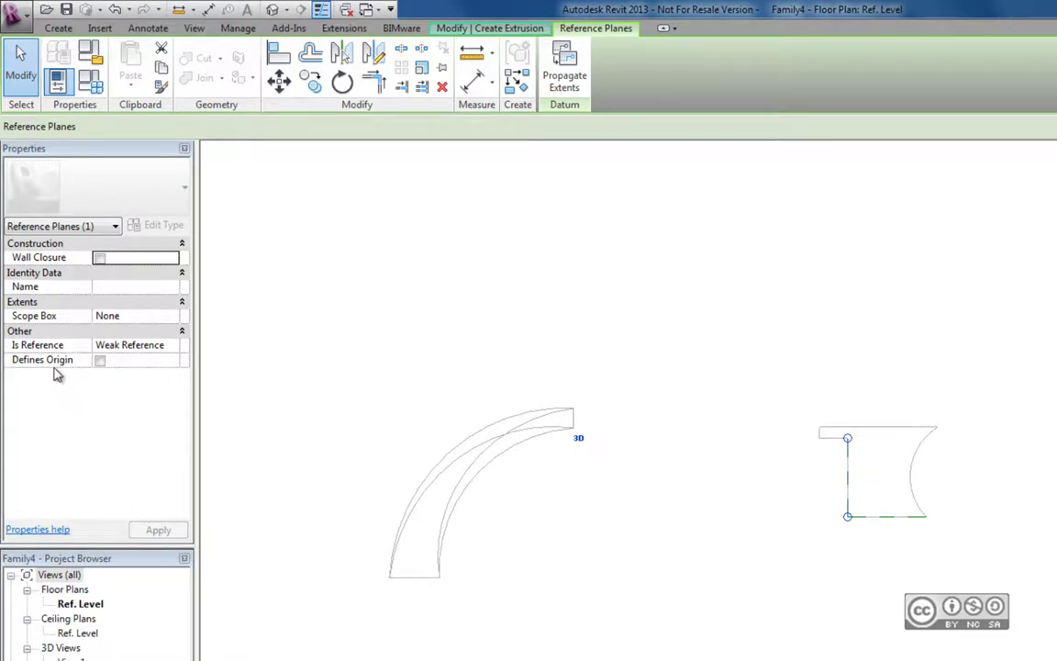
{"action": "left_click", "coordinate": [125, 355]}
{"action": "left_click", "coordinate": [173, 349]}
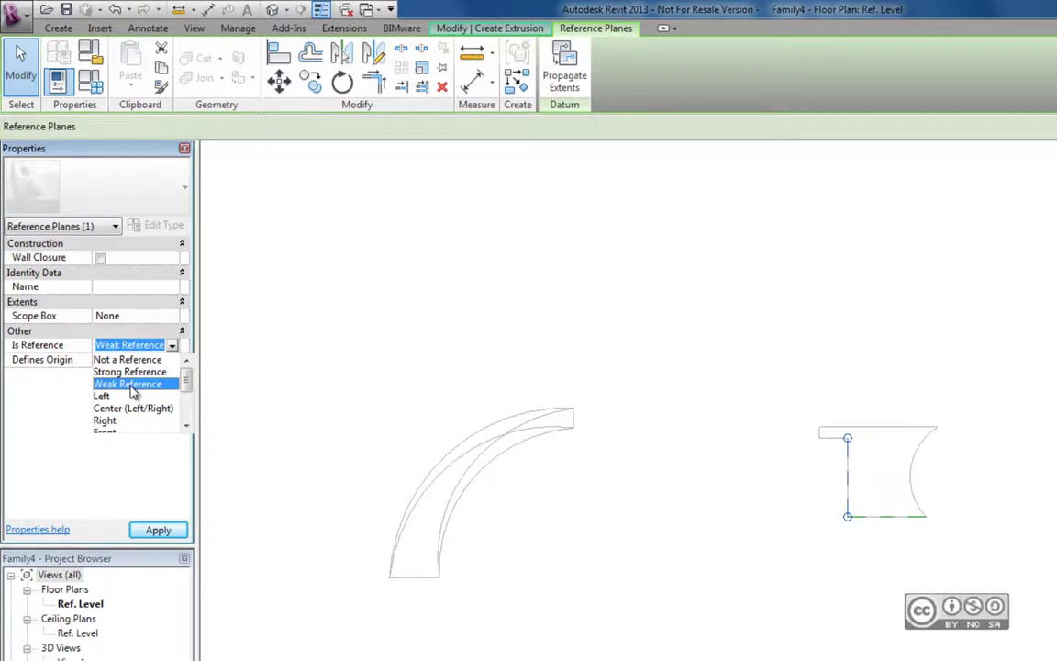
Leave the plane's Is Reference setting as Weak Reference and exit the extrusion sketch
{"action": "left_click", "coordinate": [130, 385]}
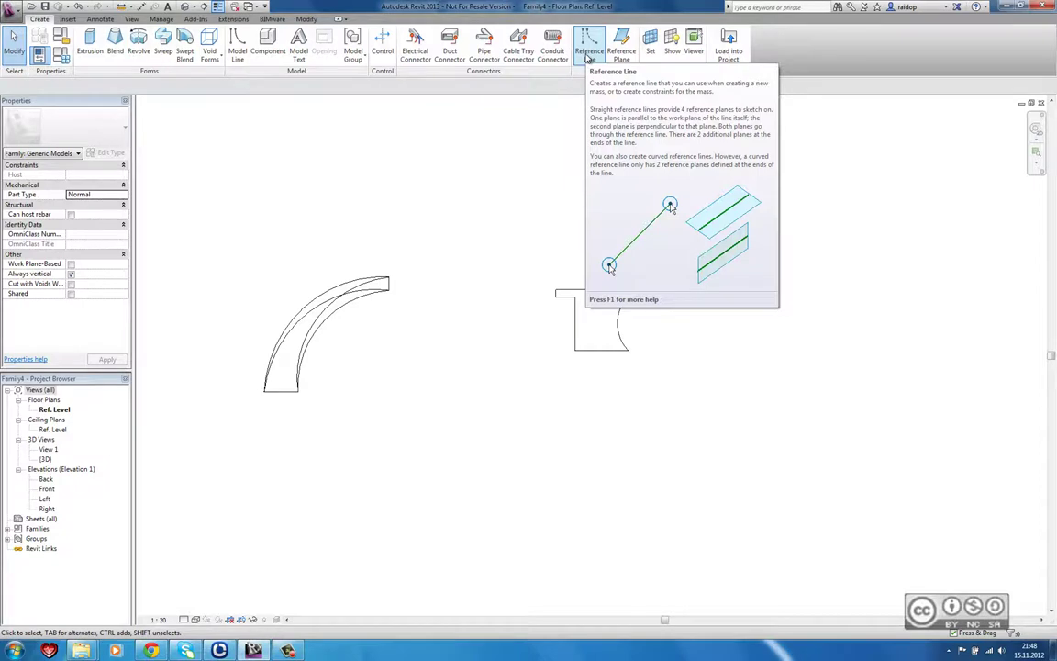
Draw a vertical 720-long reference line between the curved and notched shapes
{"action": "left_click", "coordinate": [587, 57]}
{"action": "left_click", "coordinate": [484, 381]}
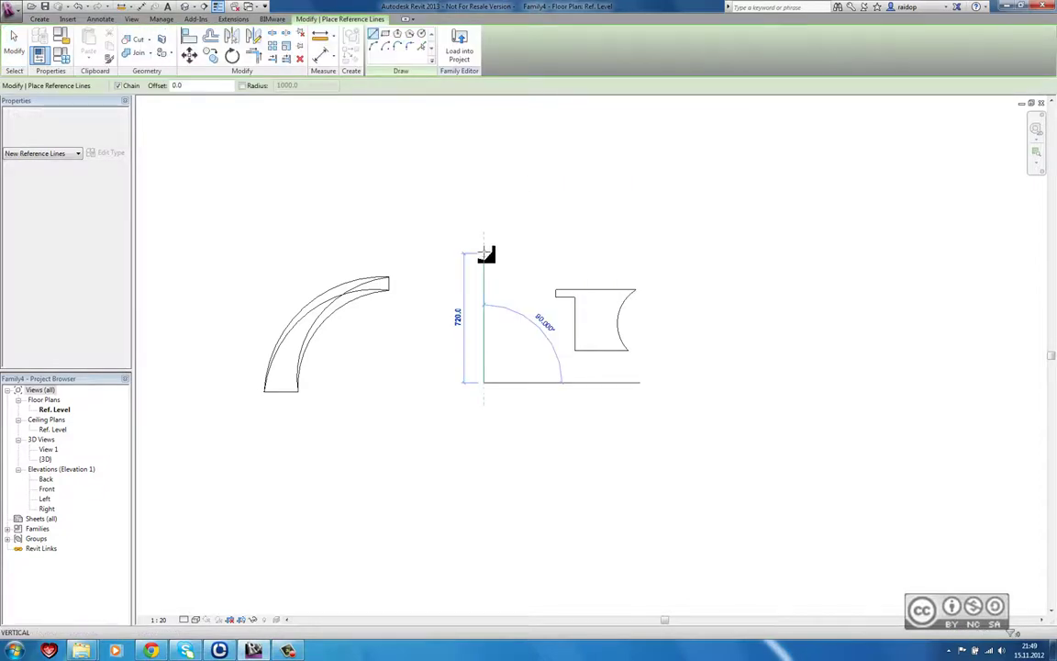
{"action": "left_click", "coordinate": [483, 254]}
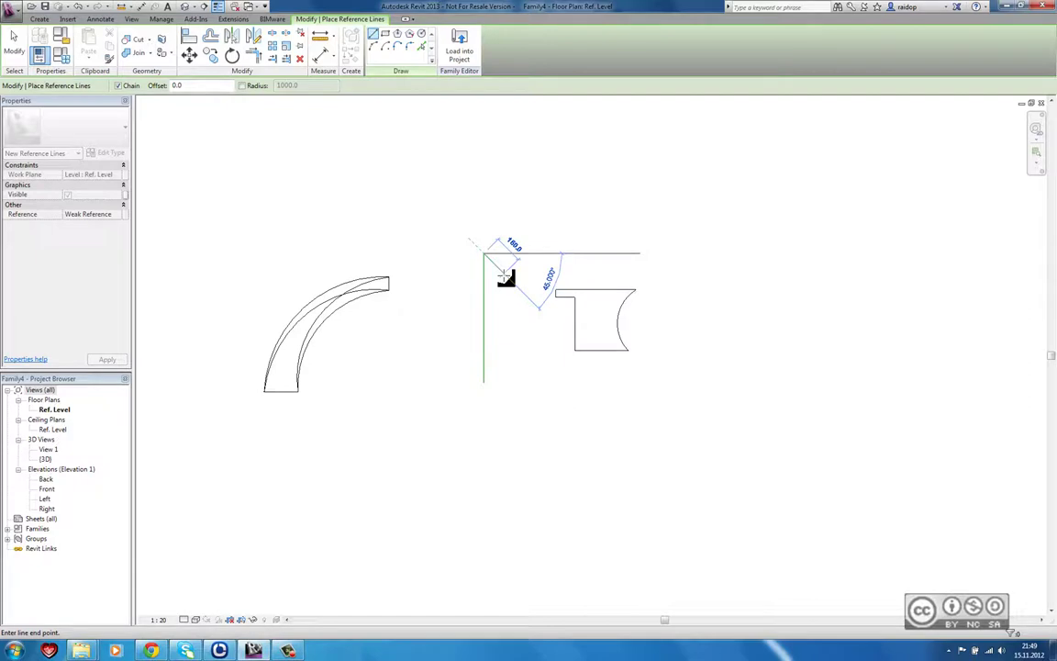
{"action": "key", "text": "Escape"}
{"action": "key", "text": "Escape"}
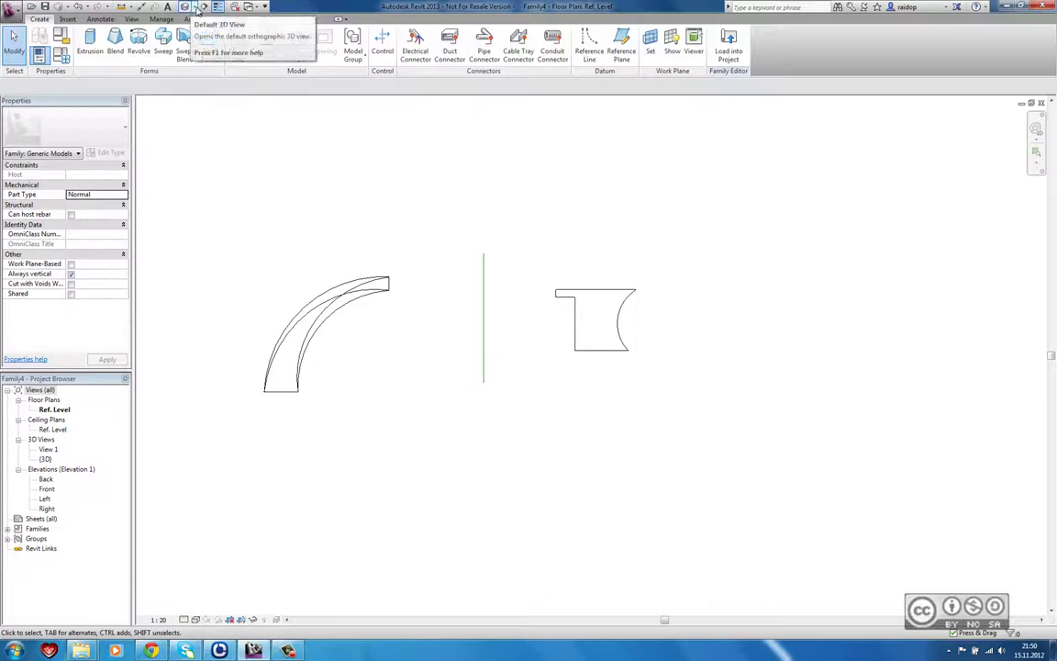
Inspect the reference line in the default 3D view, then return to the Ref. Level plan
{"action": "left_click", "coordinate": [189, 8]}
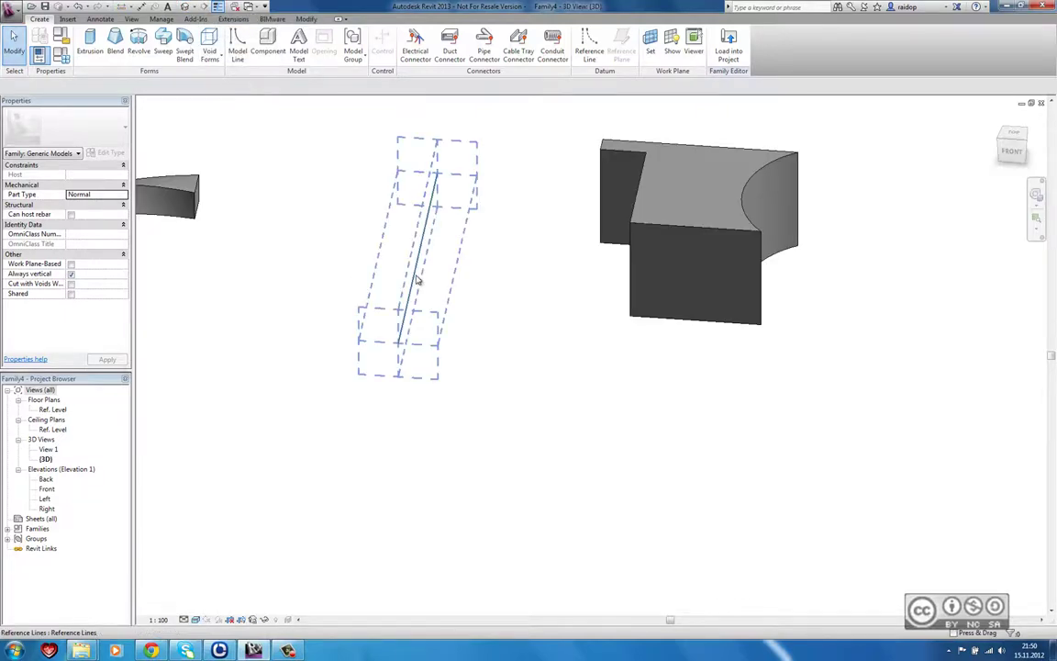
{"action": "left_click", "coordinate": [416, 280]}
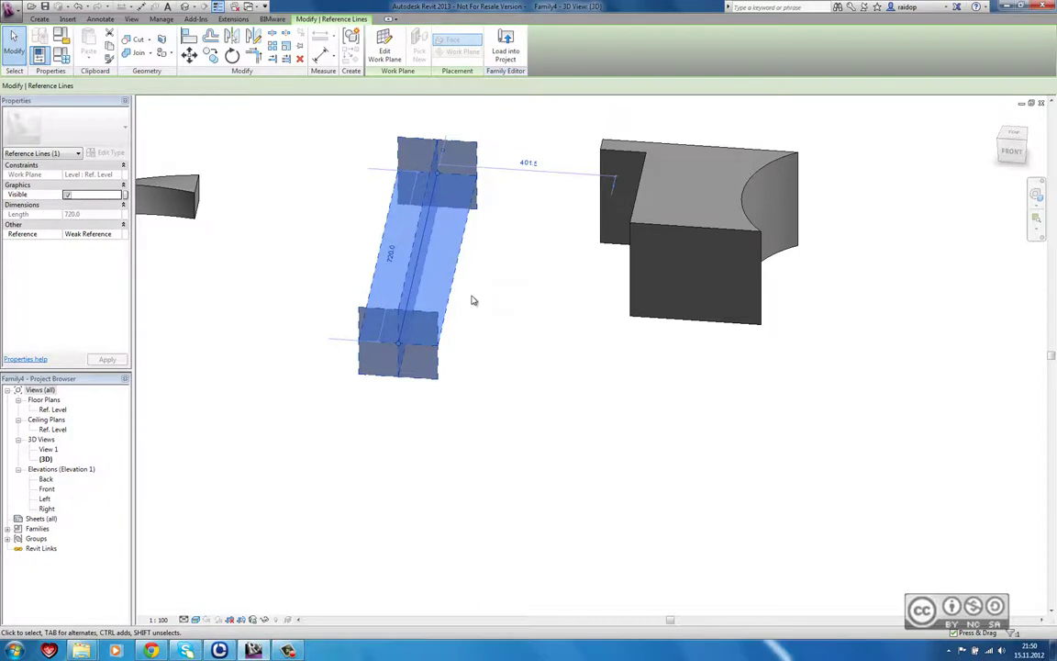
{"action": "left_click", "coordinate": [250, 6]}
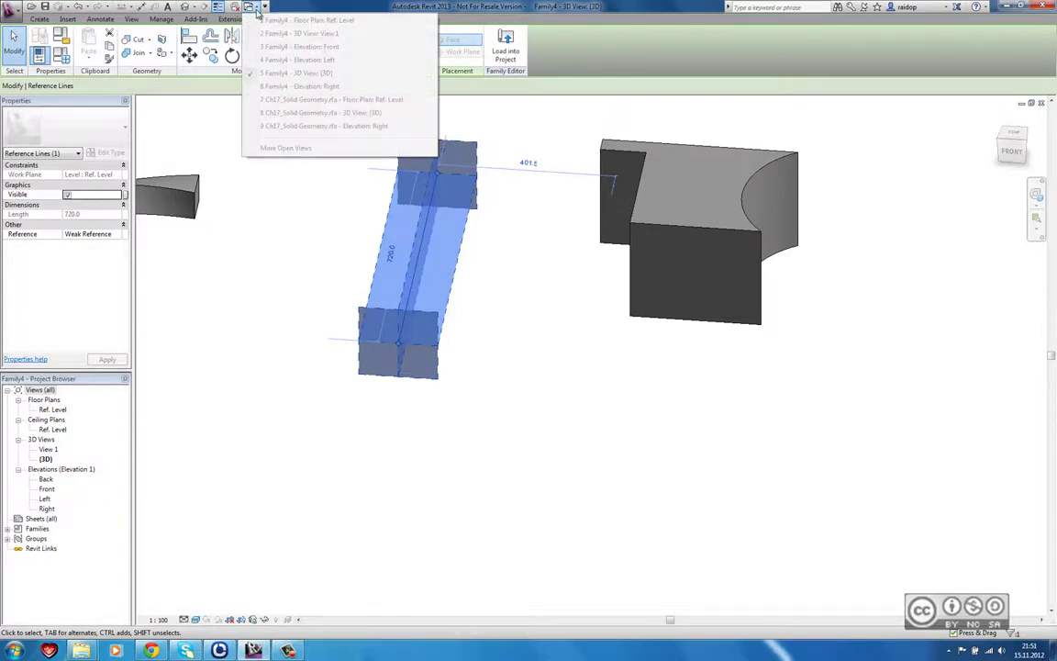
{"action": "left_click", "coordinate": [301, 21]}
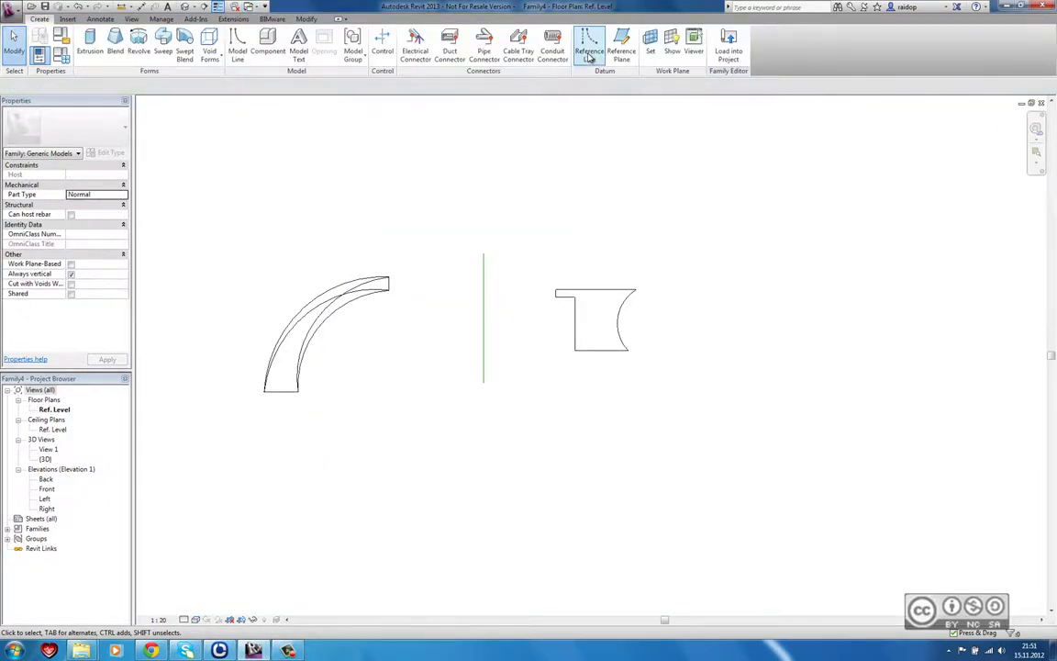
Check the vertical reference line's Reference type and leave it as Weak Reference
{"action": "key", "text": "Return"}
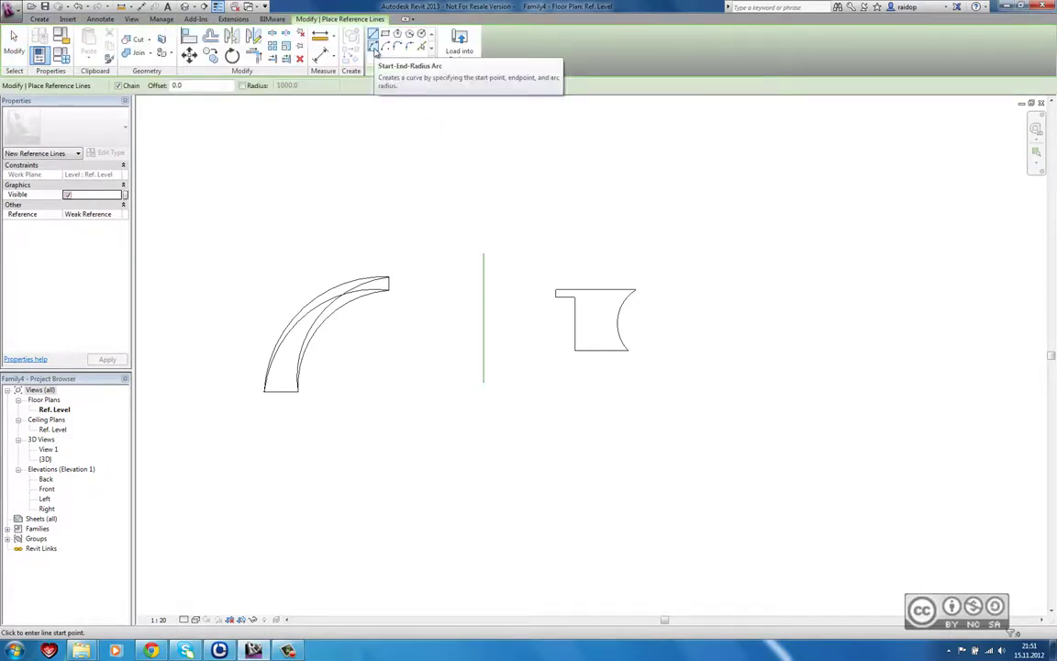
{"action": "key", "text": "Escape"}
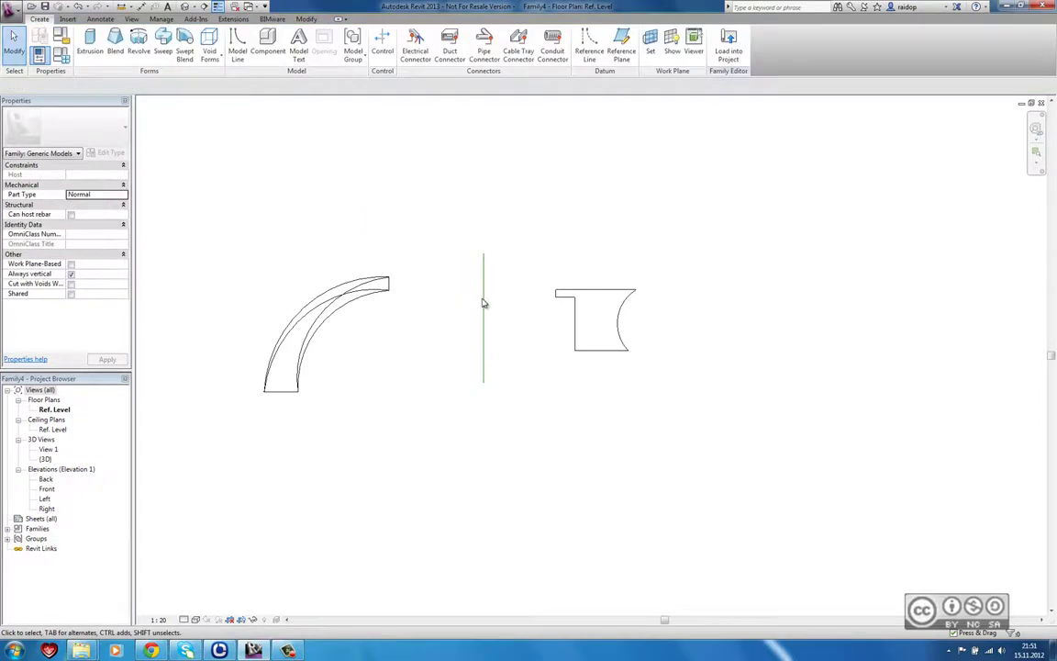
{"action": "left_click", "coordinate": [483, 302]}
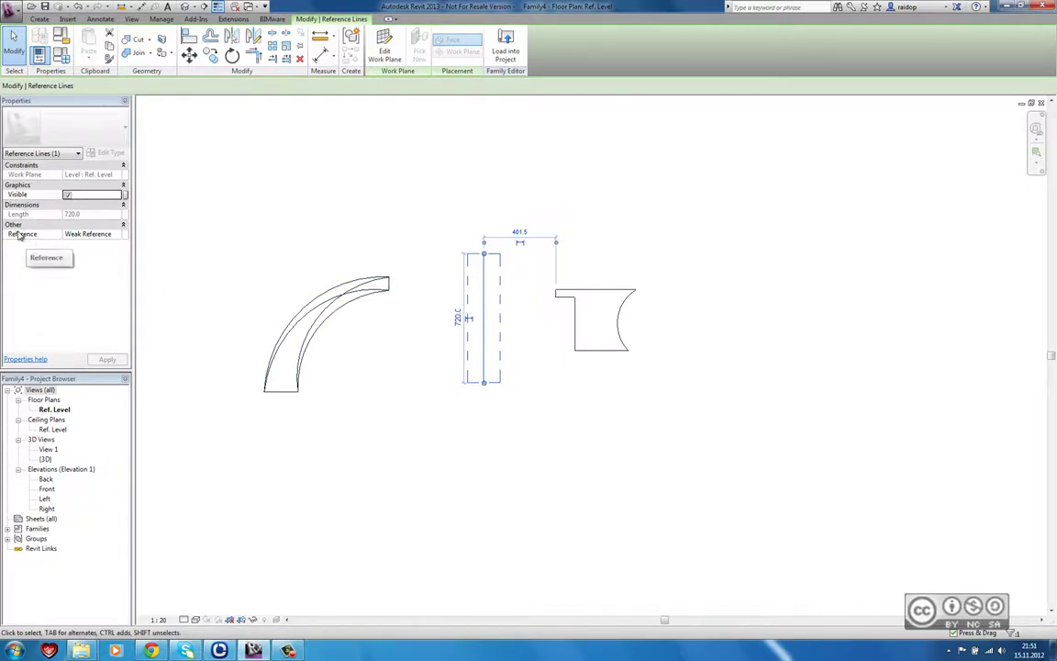
{"action": "left_click", "coordinate": [117, 235]}
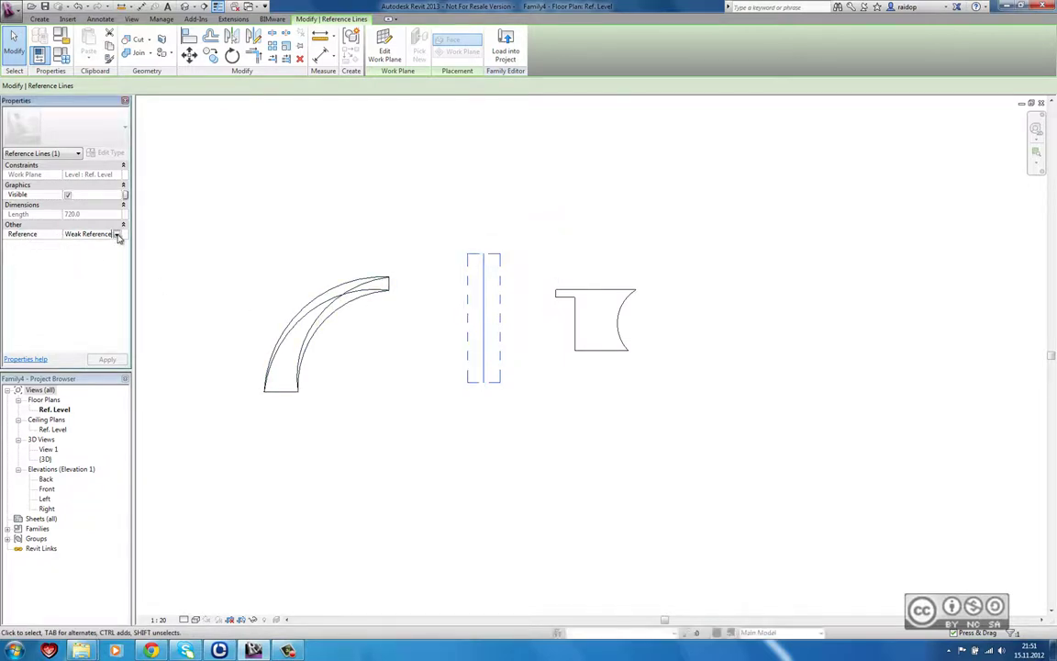
{"action": "left_click", "coordinate": [117, 235]}
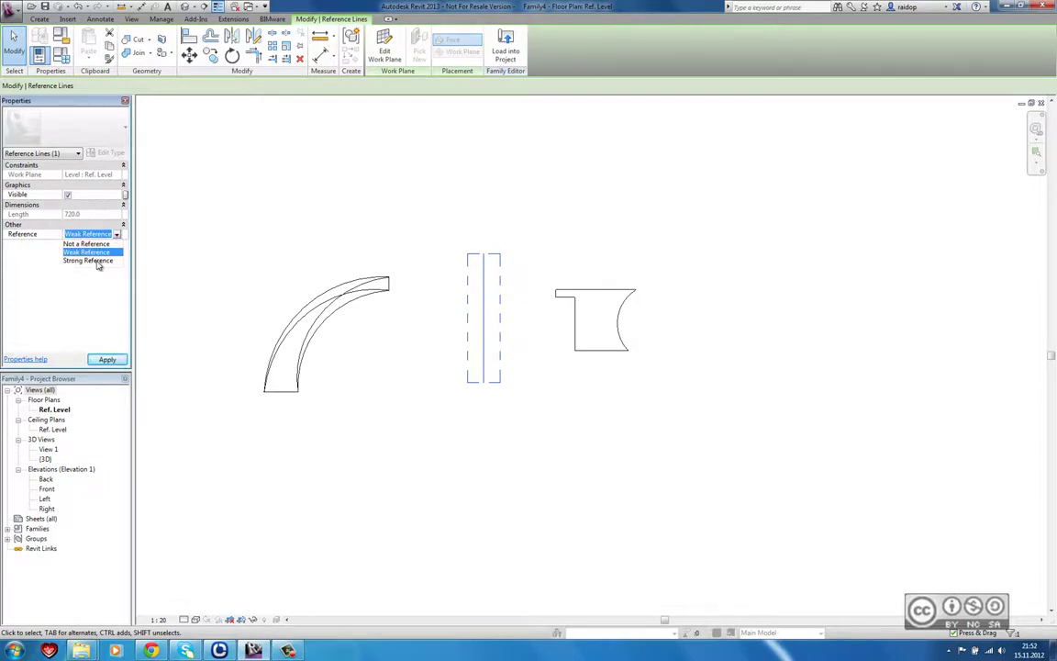
{"action": "left_click", "coordinate": [57, 256]}
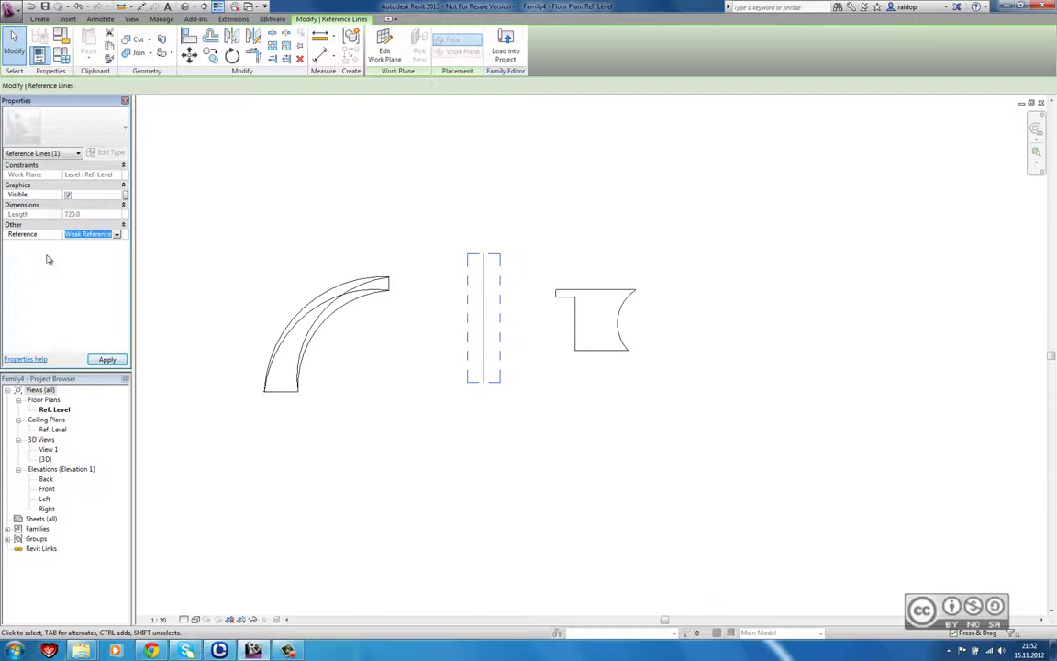
{"action": "left_click", "coordinate": [535, 223]}
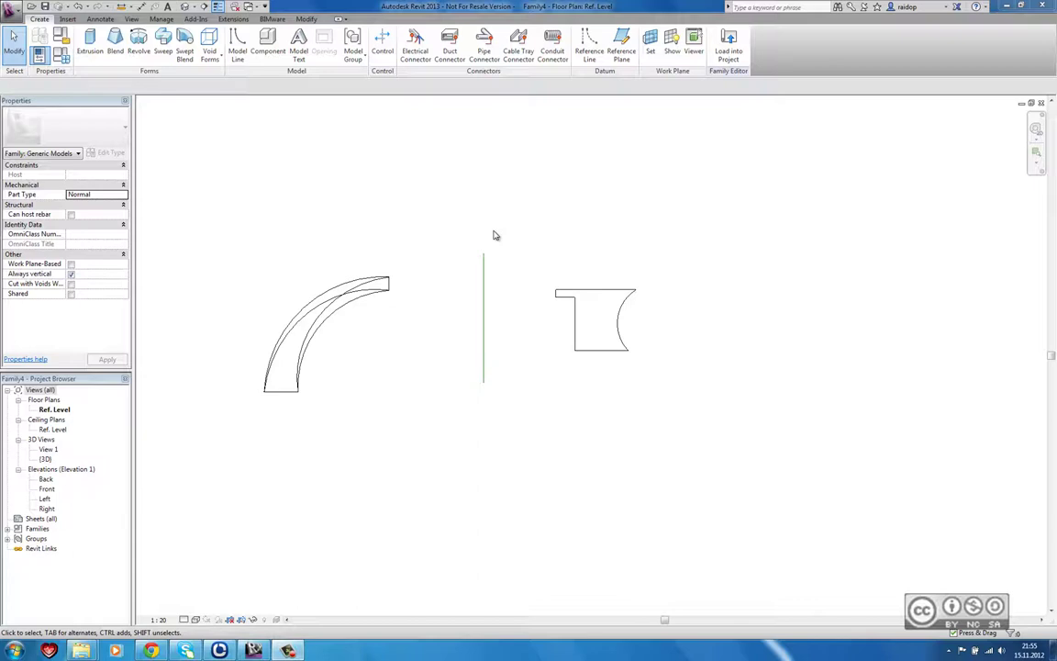
Start the Align tool with the AL shortcut
{"action": "key", "text": "a"}
{"action": "key", "text": "l"}
{"action": "scroll", "coordinate": [514, 335], "scroll_direction": "up", "scroll_amount": 2}
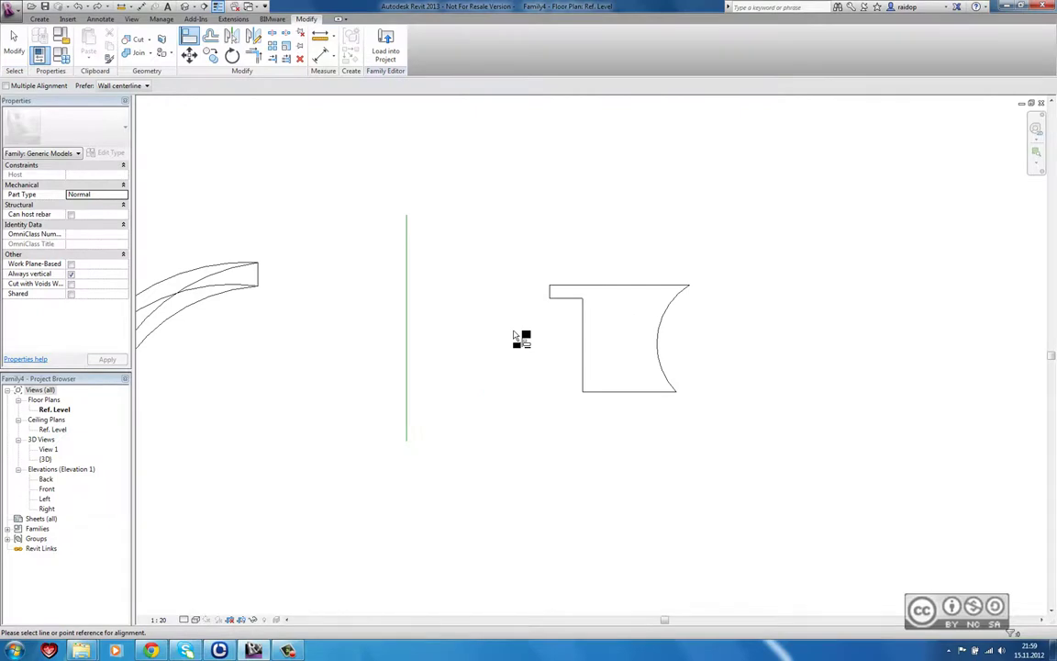
Align the reference line to the notched shape's left edge and lock it
{"action": "key", "text": "Escape"}
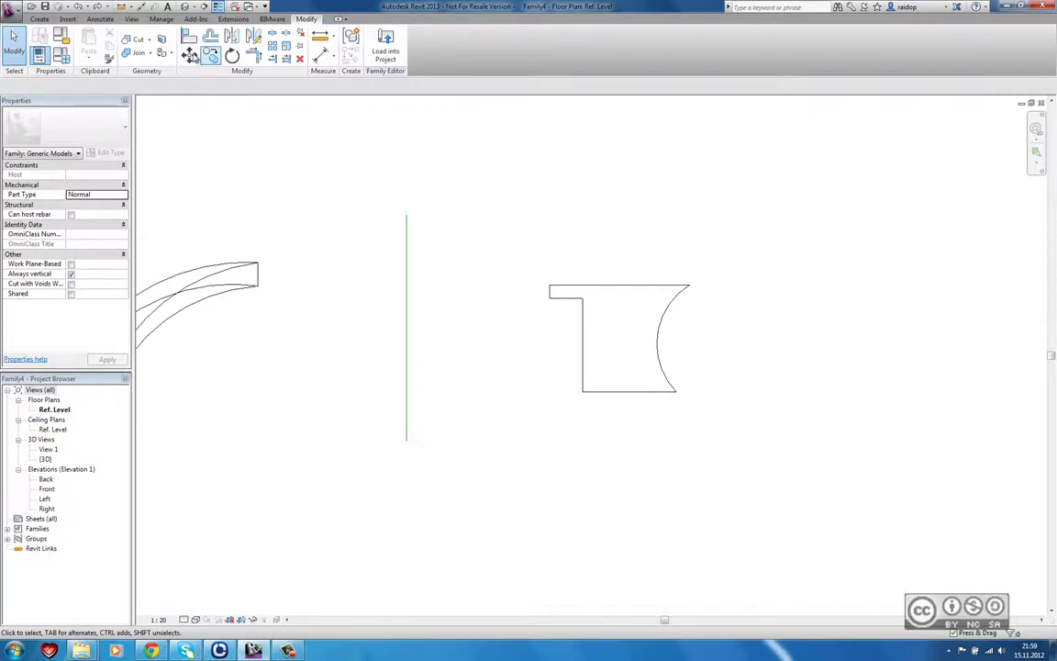
{"action": "left_click", "coordinate": [190, 41]}
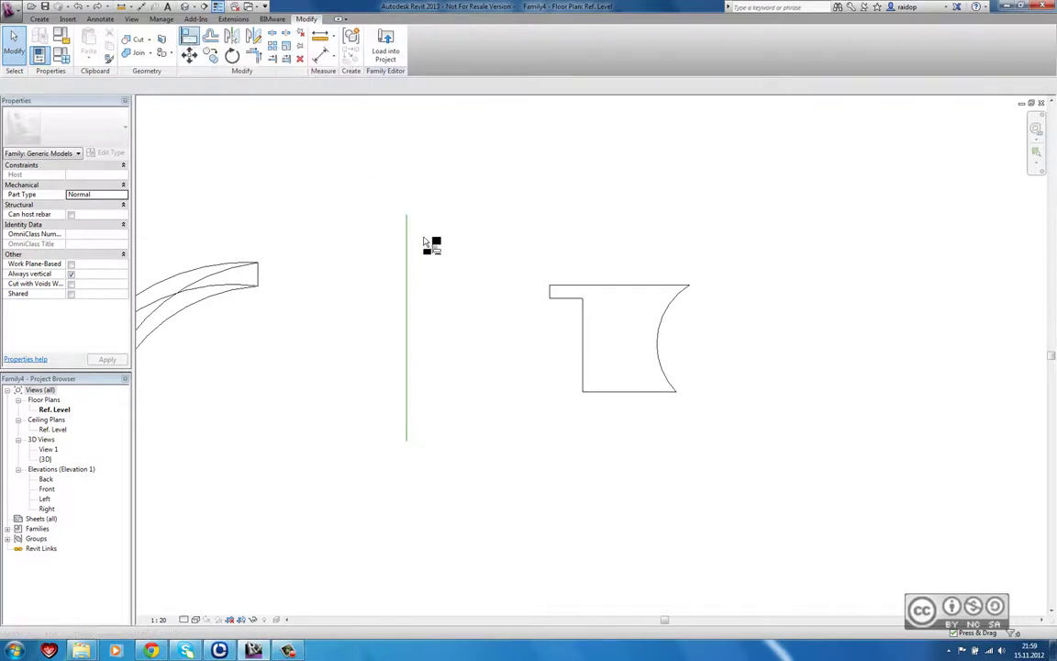
{"action": "left_click", "coordinate": [551, 292]}
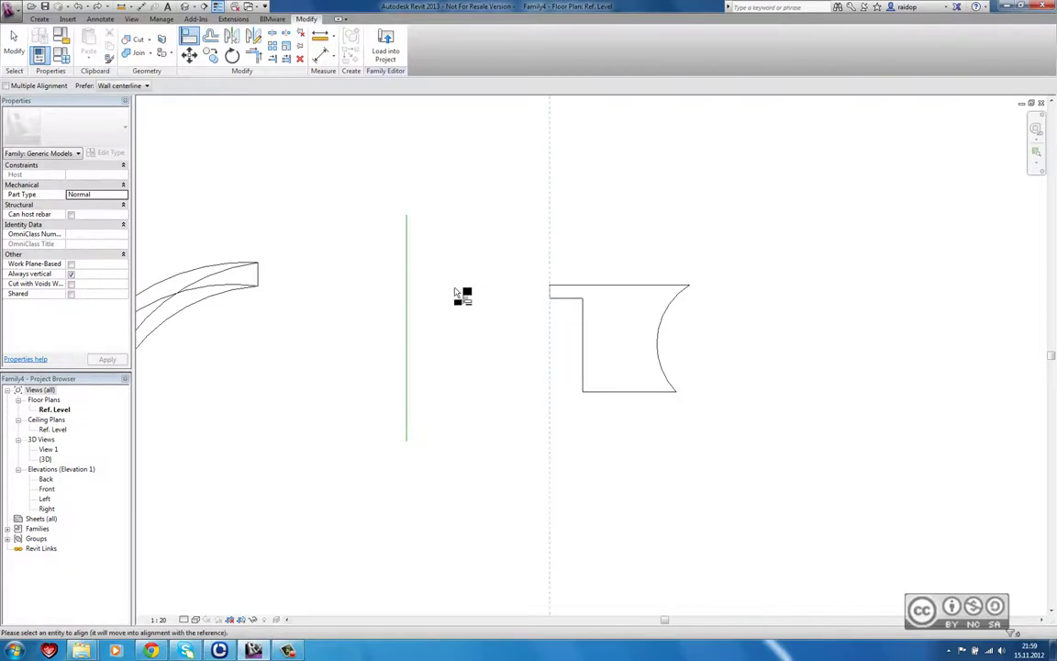
{"action": "left_click", "coordinate": [408, 288]}
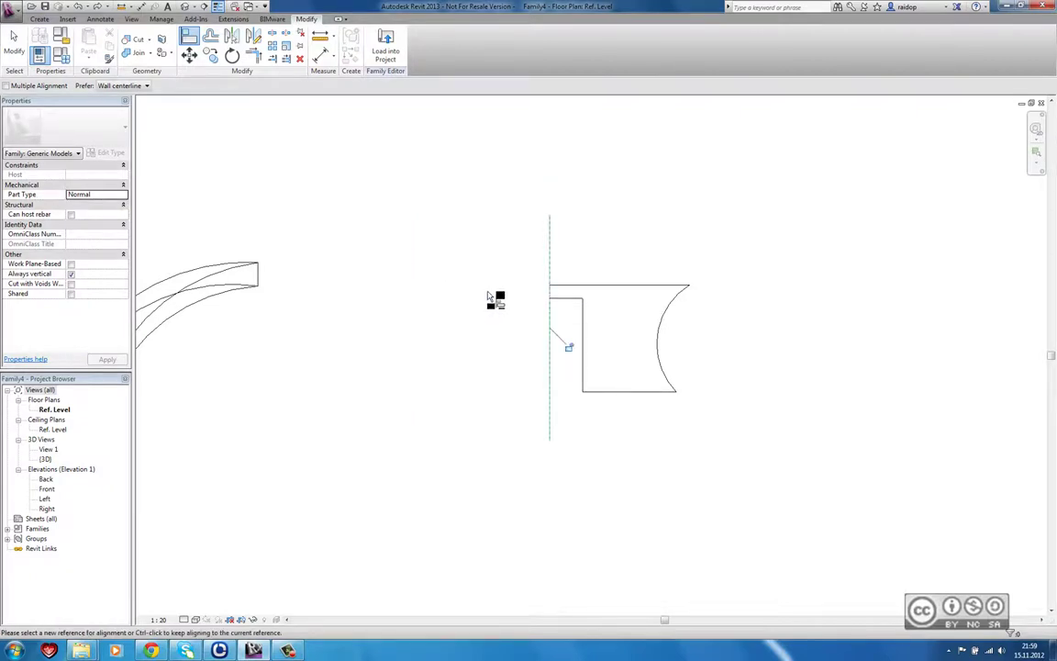
{"action": "left_click", "coordinate": [568, 348]}
Pan right and start a new extrusion sketch from the Create tab
{"action": "middle_click_drag", "start_coordinate": [779, 366], "coordinate": [578, 358]}
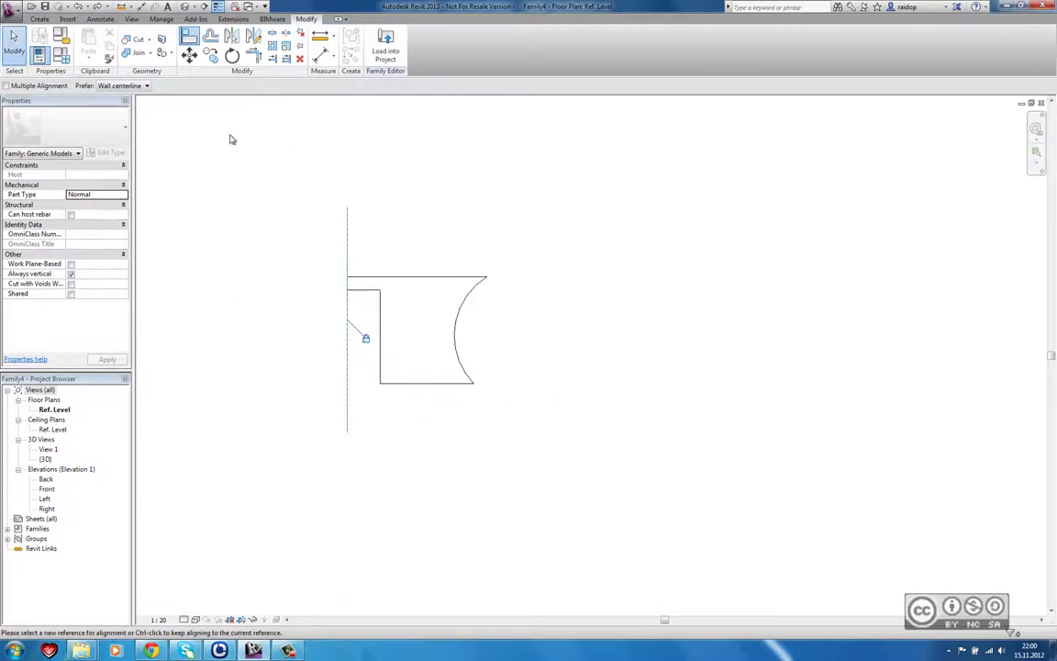
{"action": "left_click", "coordinate": [40, 19]}
{"action": "left_click", "coordinate": [83, 38]}
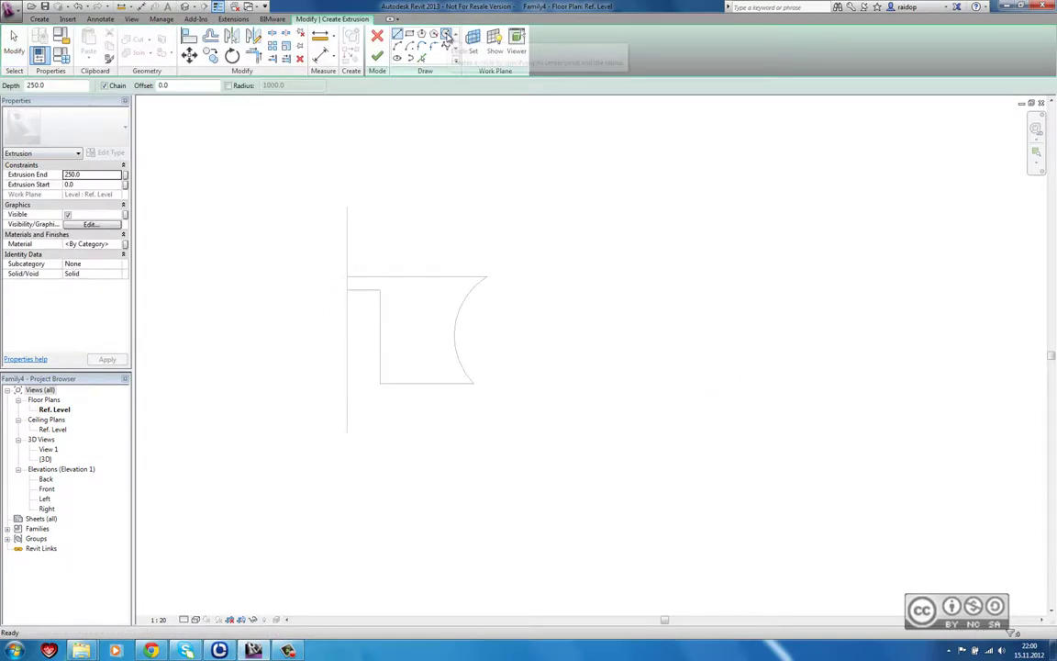
Sketch a 155-radius circle right of the notched shape, keep its dimension, and finish the extrusion
{"action": "left_click", "coordinate": [447, 35]}
{"action": "left_click", "coordinate": [654, 338]}
{"action": "left_click", "coordinate": [691, 370]}
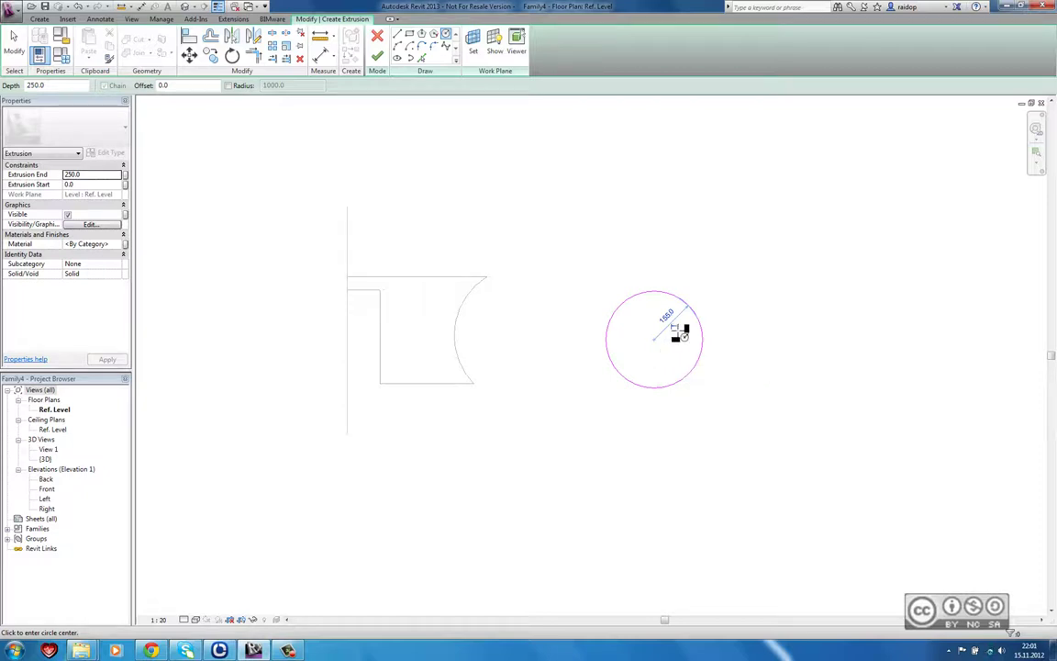
{"action": "key", "text": "Escape"}
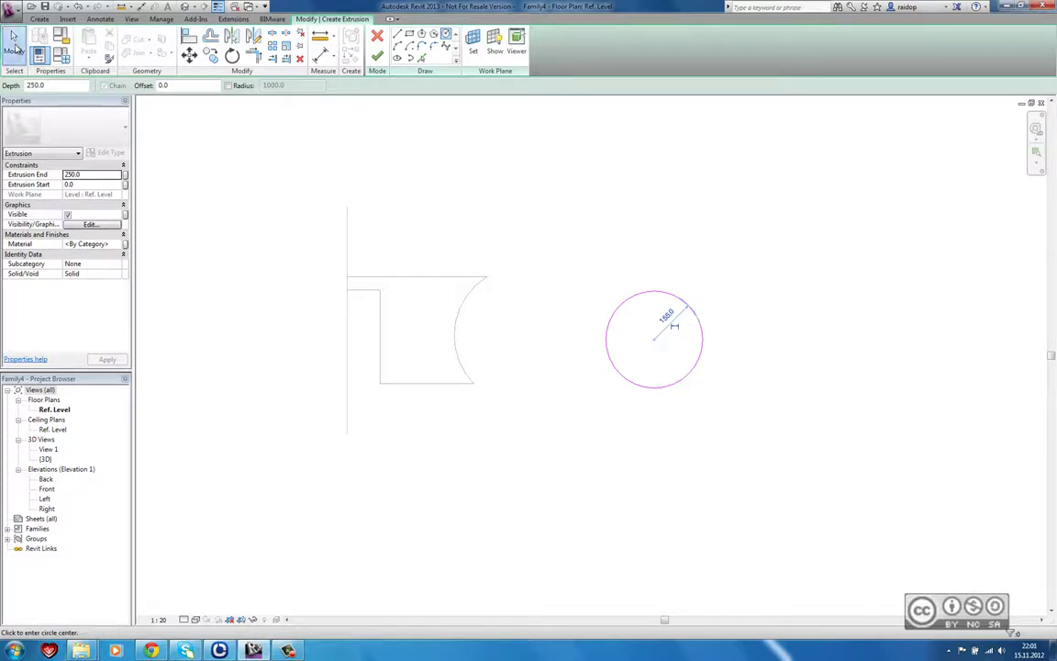
{"action": "left_click", "coordinate": [683, 344]}
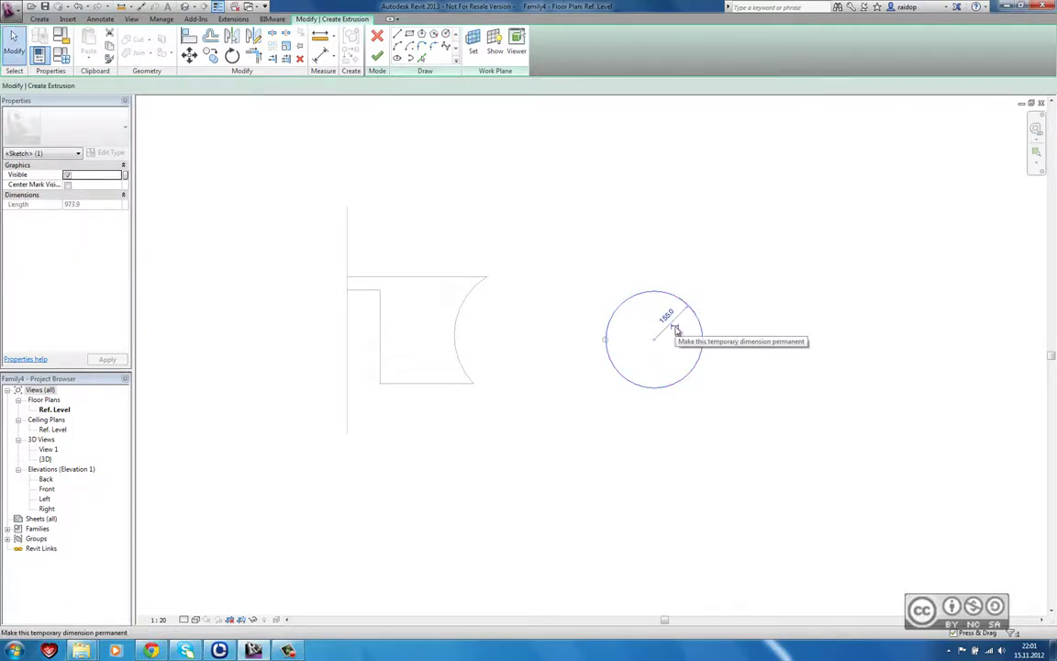
{"action": "left_click", "coordinate": [675, 329]}
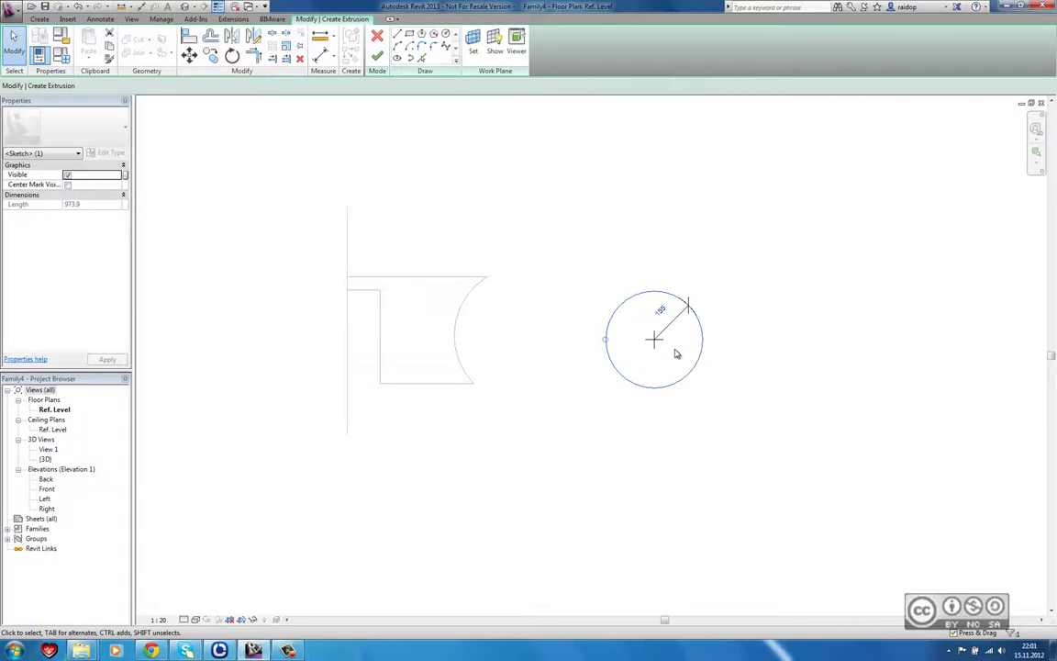
{"action": "left_click", "coordinate": [676, 354]}
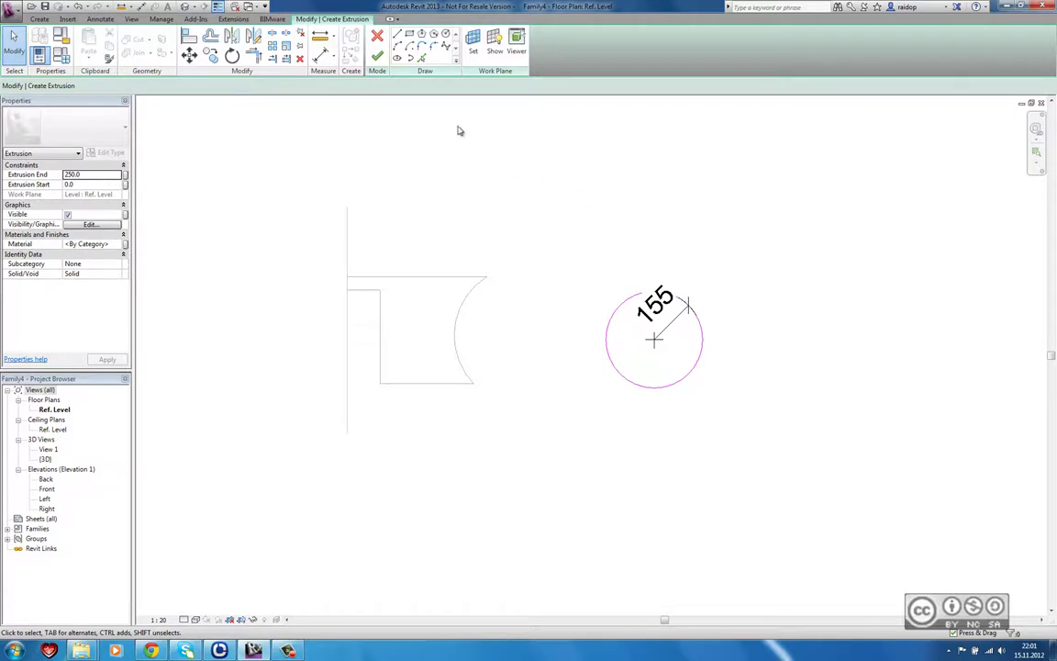
{"action": "left_click", "coordinate": [377, 55]}
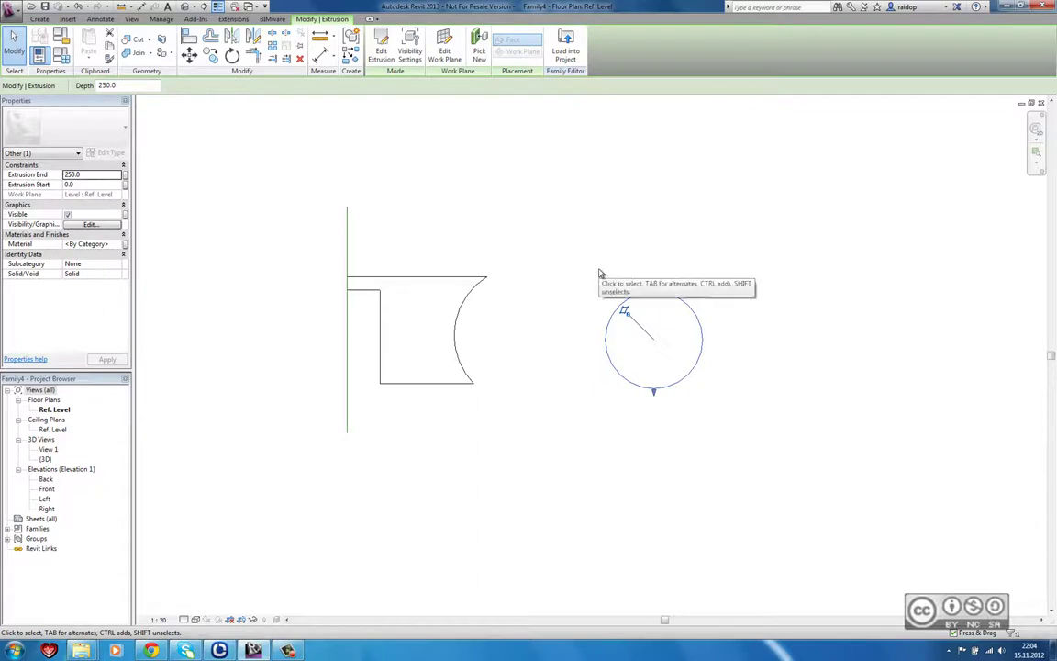
Draw a vertical reference line right of the circle and a diagonal reference line crossing it
{"action": "left_click", "coordinate": [571, 293]}
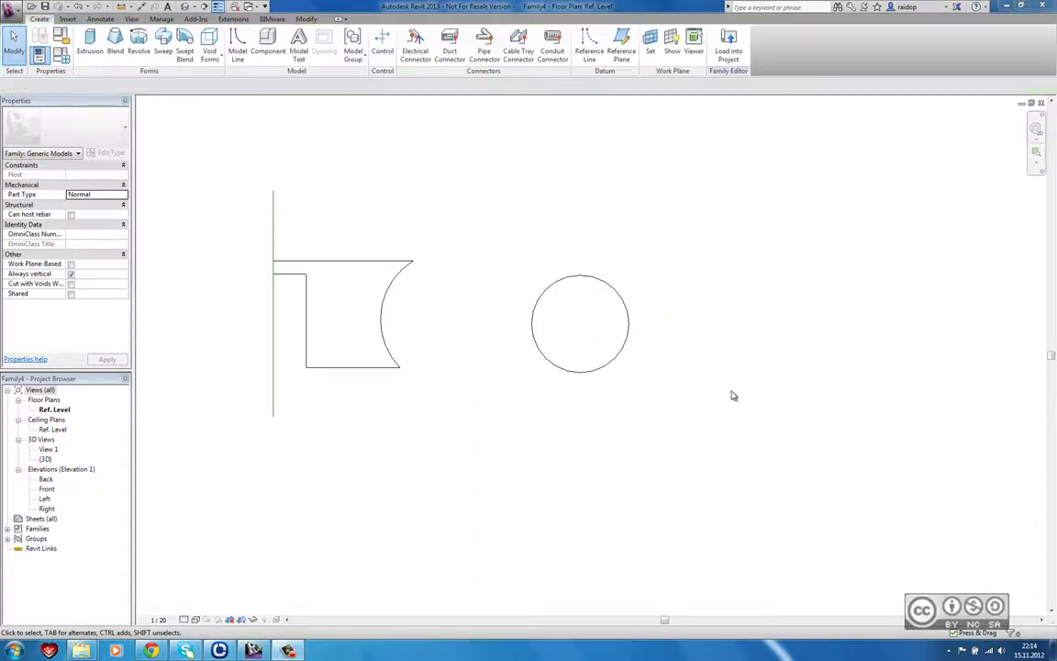
{"action": "left_click", "coordinate": [589, 42]}
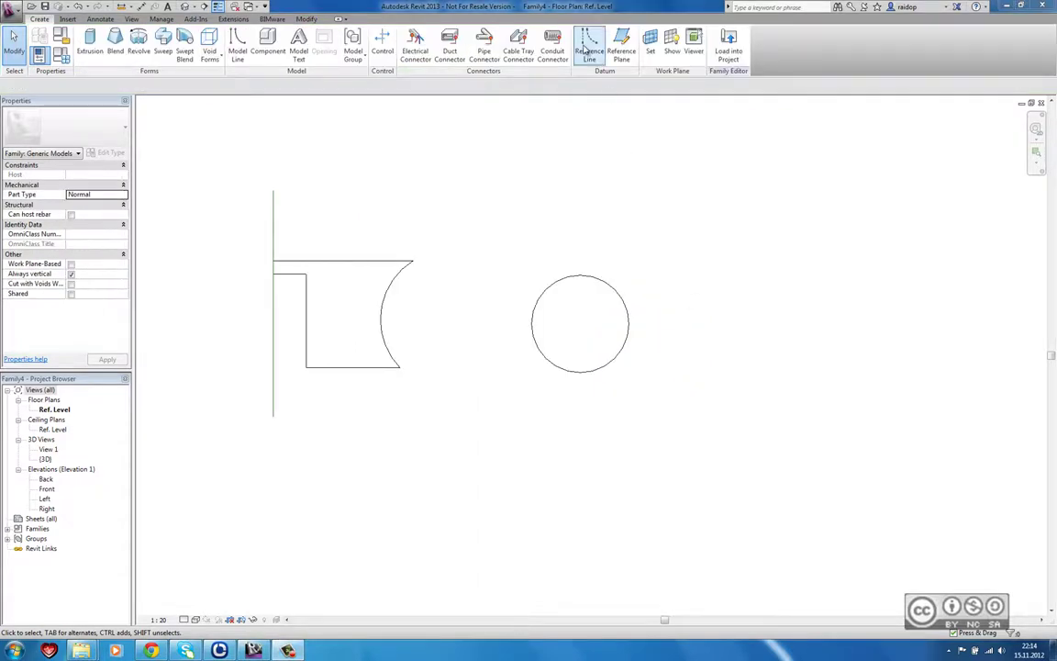
{"action": "left_click", "coordinate": [732, 416]}
{"action": "left_click", "coordinate": [731, 209]}
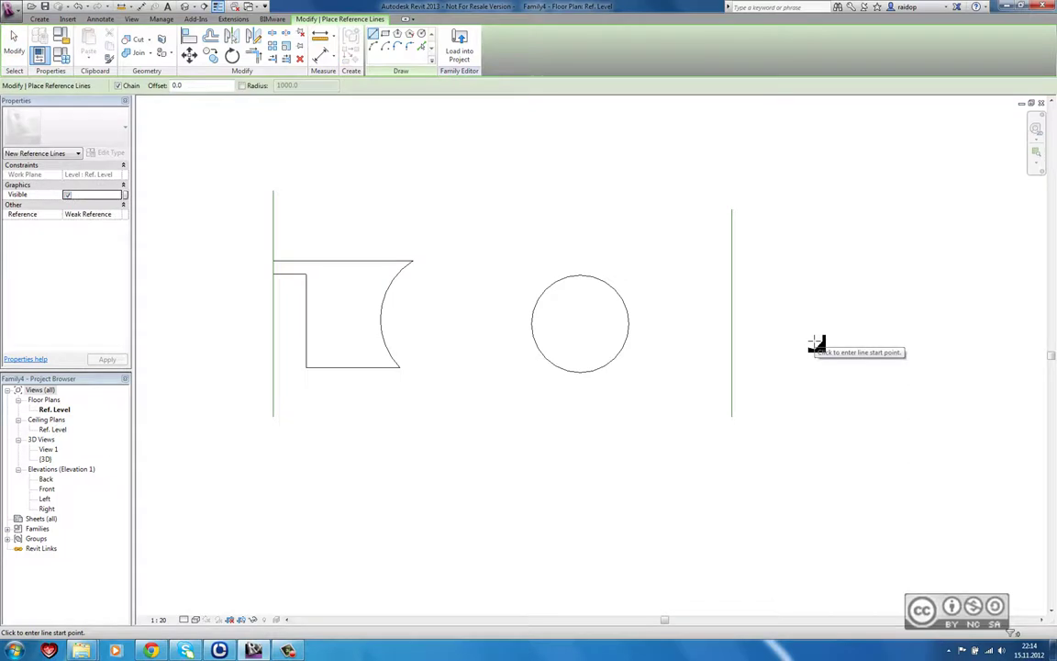
{"action": "left_click", "coordinate": [820, 346]}
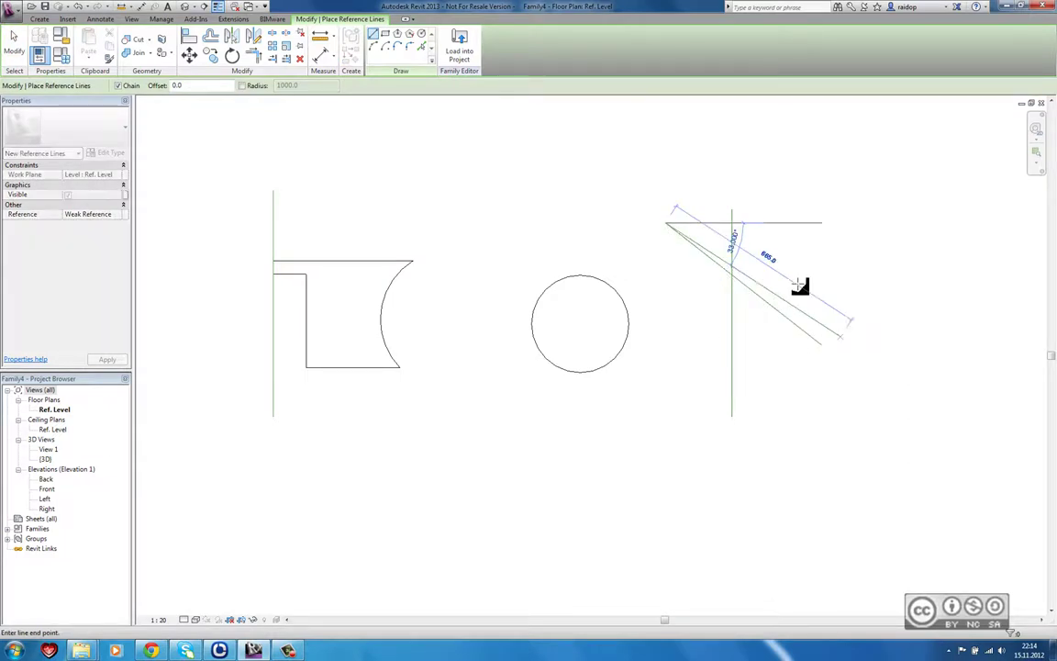
{"action": "left_click", "coordinate": [668, 223]}
{"action": "key", "text": "Escape"}
{"action": "key", "text": "Escape"}
Set the diagonal reference line's angle to 45°
{"action": "left_click", "coordinate": [762, 312]}
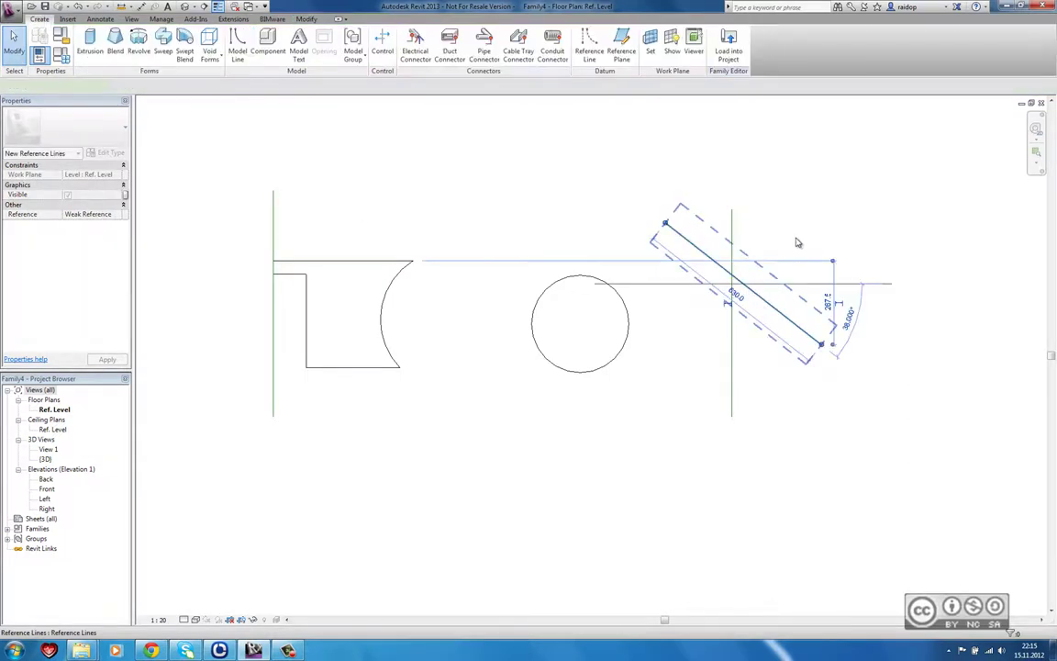
{"action": "left_click", "coordinate": [860, 320]}
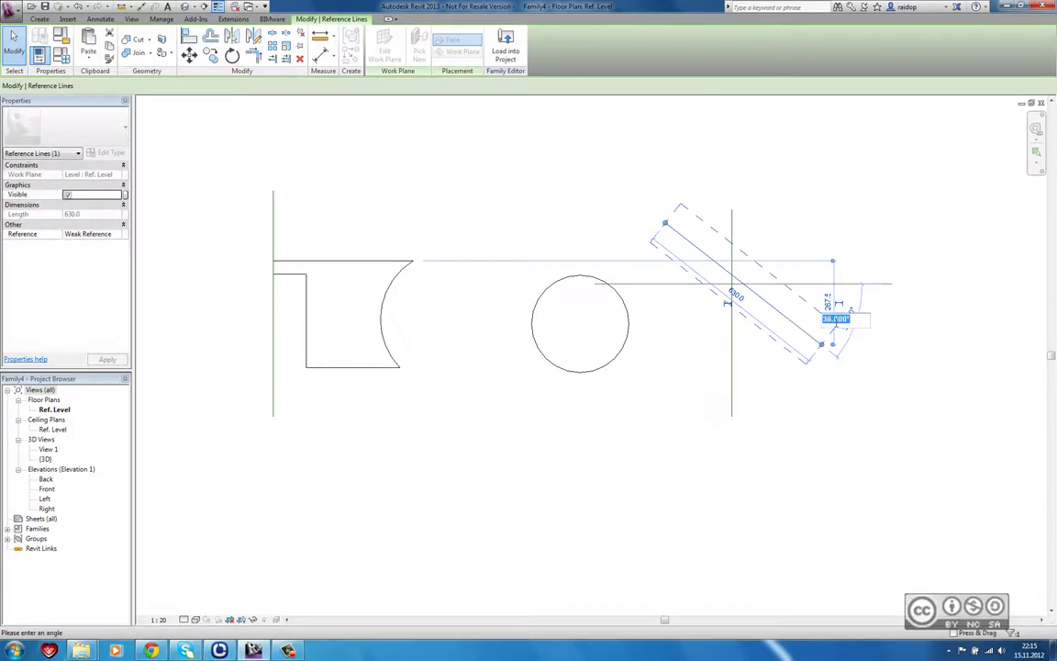
{"action": "type", "text": "45"}
{"action": "key", "text": "Return"}
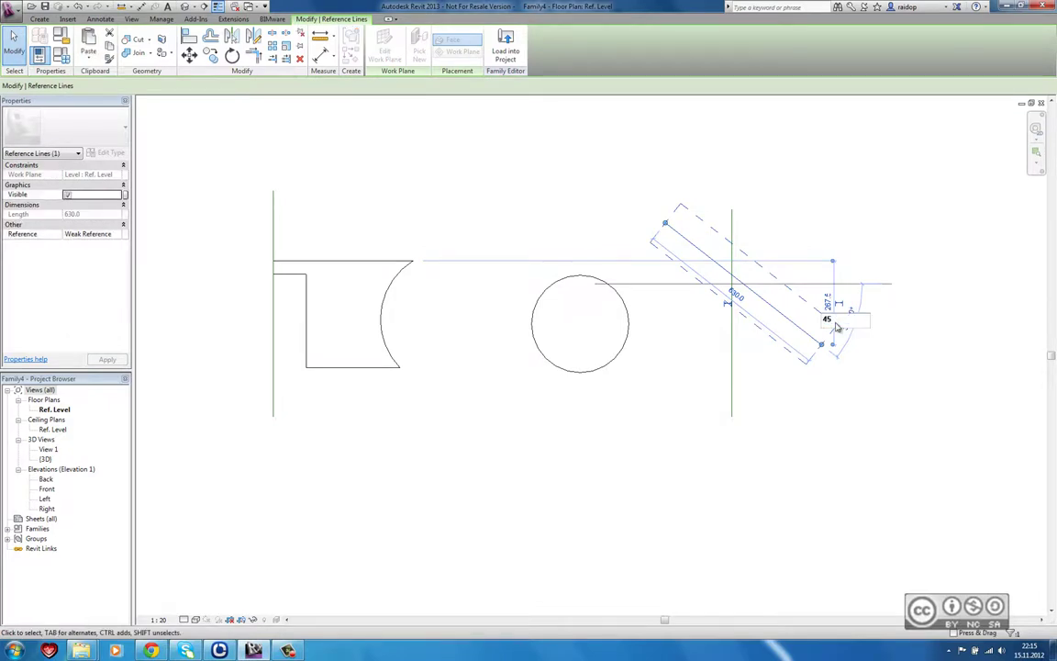
{"action": "left_click", "coordinate": [846, 257]}
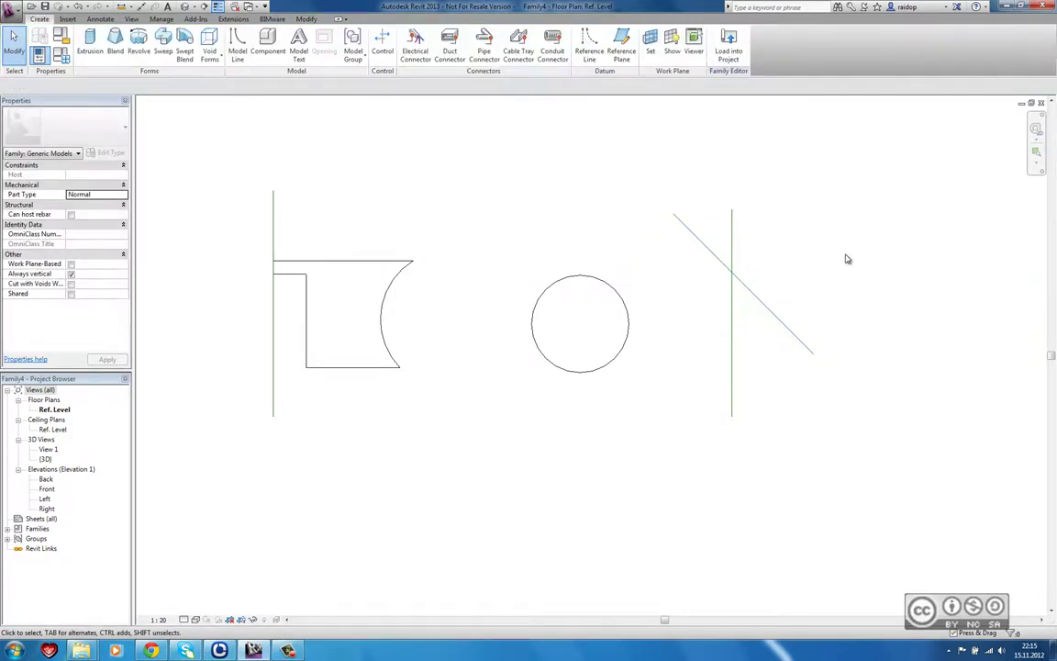
{"action": "middle_click_drag", "start_coordinate": [847, 259], "coordinate": [745, 242]}
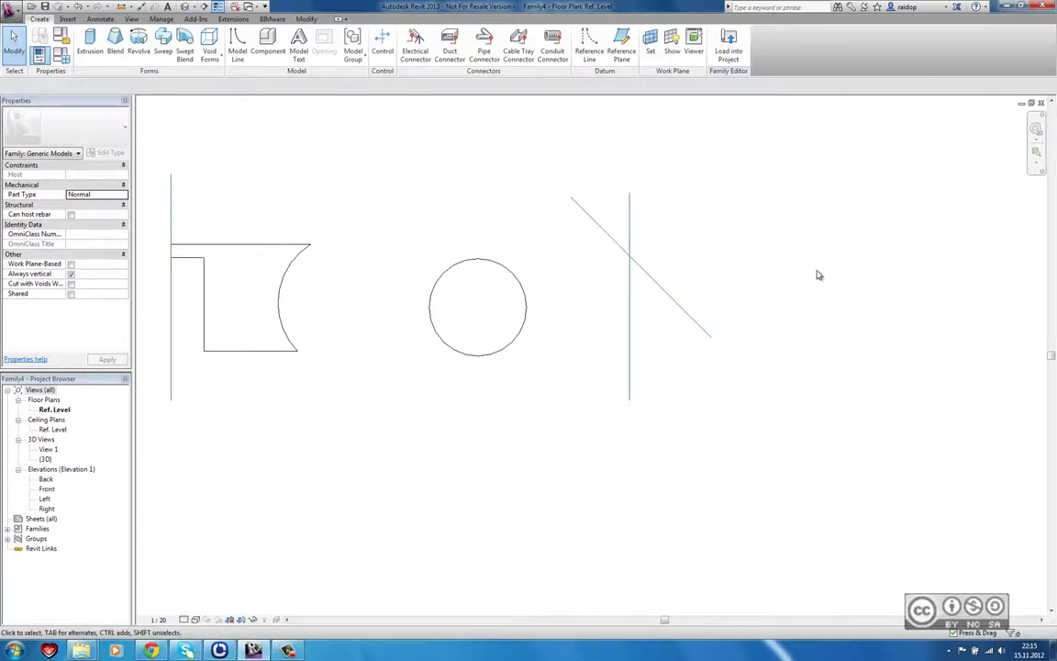
Begin a sweep path and sketch a center-ends arc right of the diagonal line
{"action": "left_click", "coordinate": [162, 52]}
{"action": "left_click", "coordinate": [487, 39]}
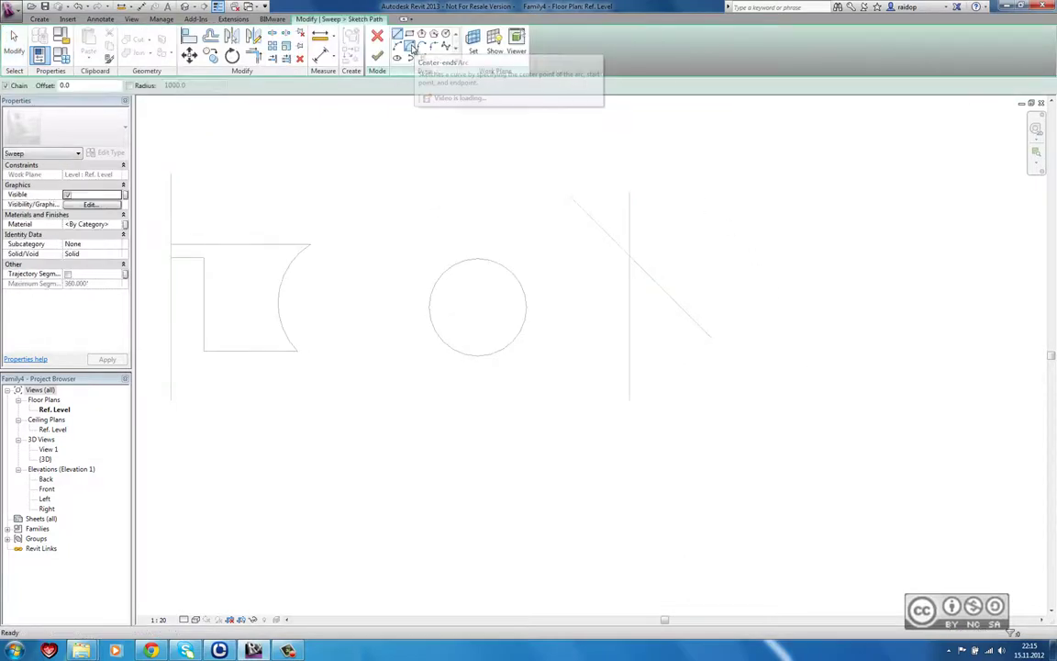
{"action": "left_click", "coordinate": [412, 47]}
{"action": "left_click", "coordinate": [905, 352]}
{"action": "left_click", "coordinate": [905, 230]}
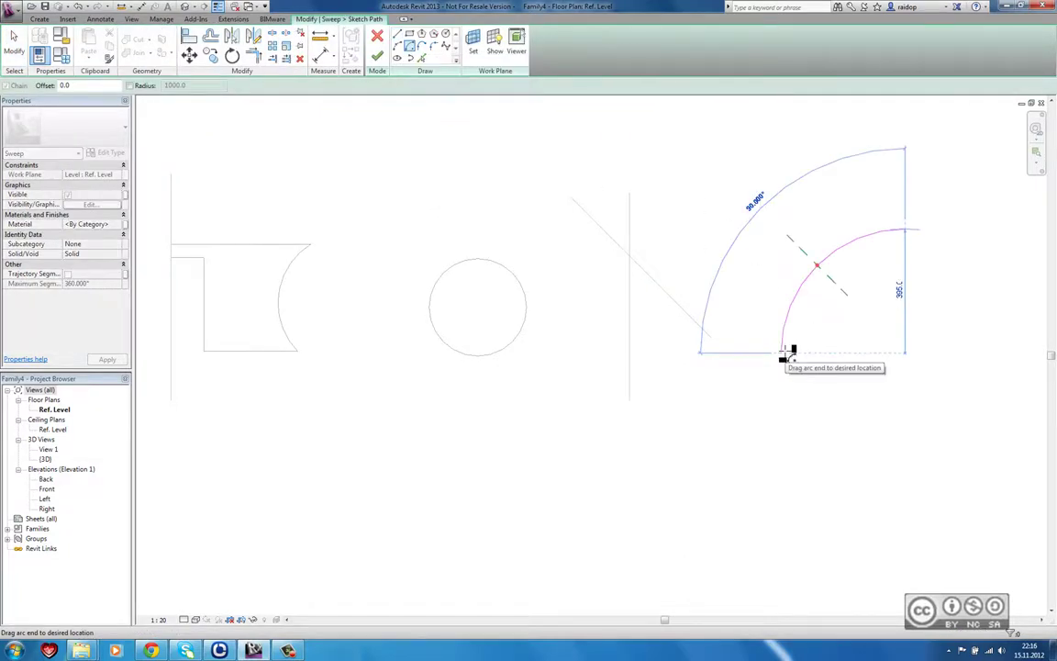
{"action": "left_click", "coordinate": [783, 353]}
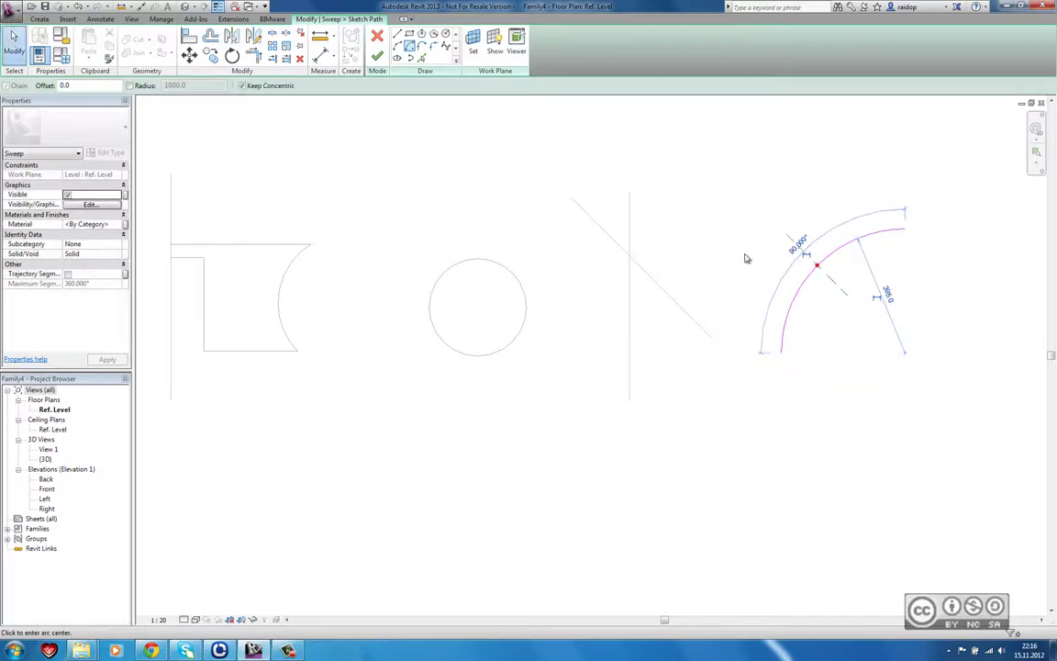
{"action": "key", "text": "Escape"}
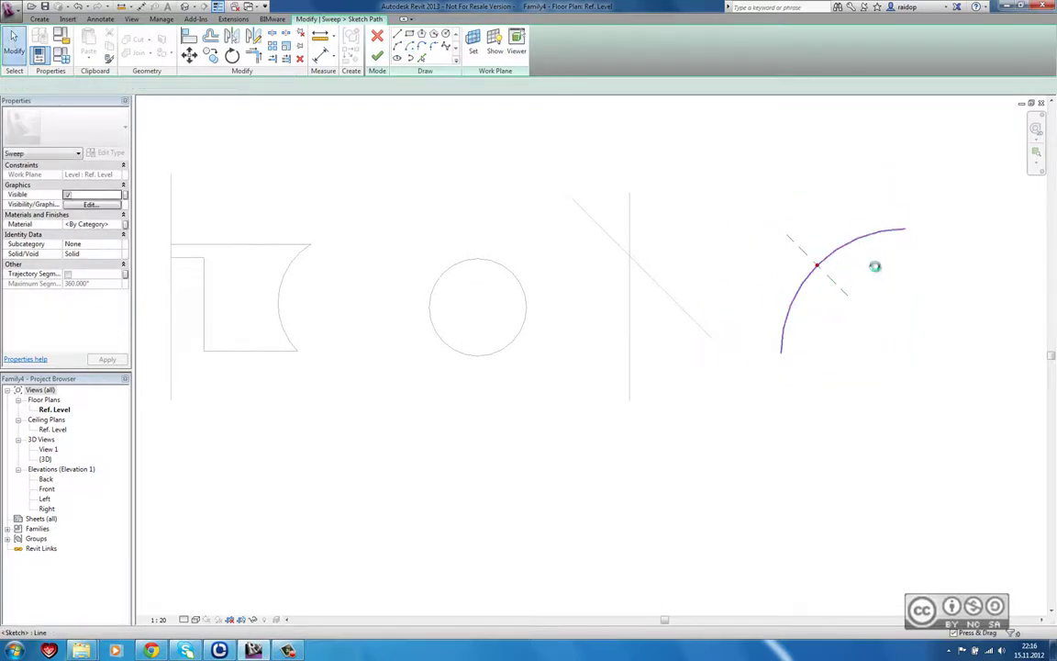
Make the arc's angle dimension permanent at 90° and finish the sweep path
{"action": "left_click", "coordinate": [830, 255]}
{"action": "left_click", "coordinate": [802, 243]}
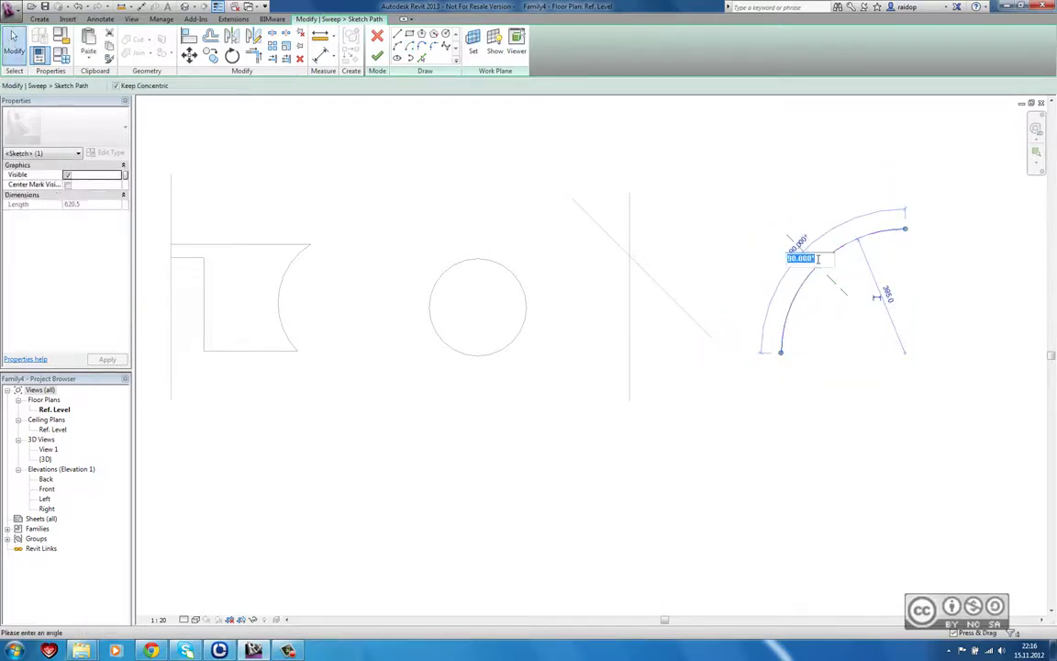
{"action": "type", "text": "60"}
{"action": "key", "text": "Return"}
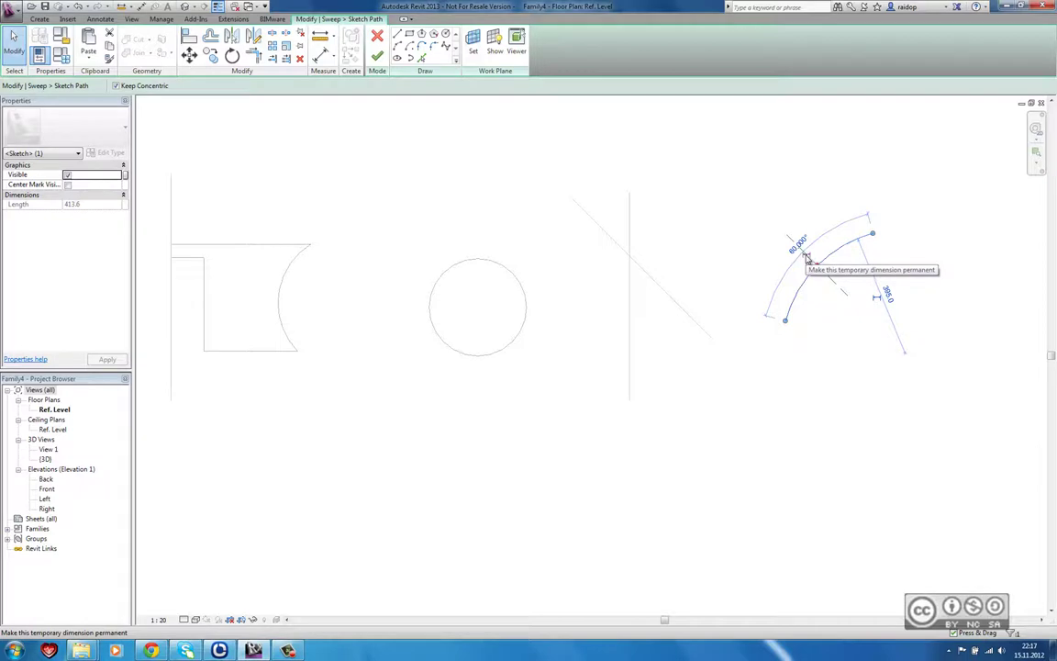
{"action": "left_click", "coordinate": [805, 258]}
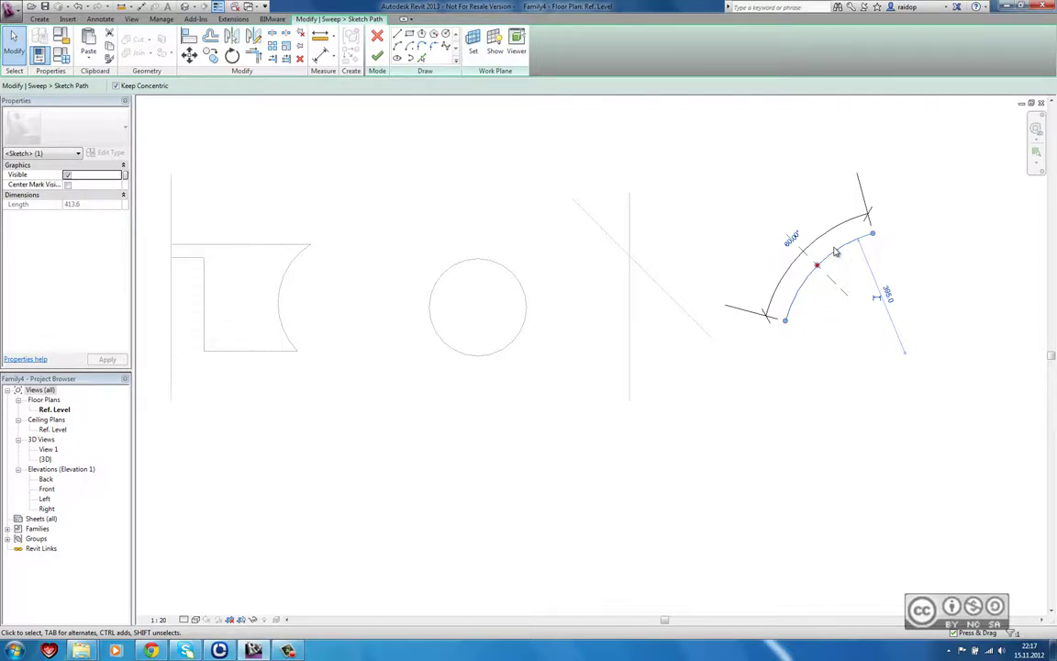
{"action": "left_click", "coordinate": [791, 237]}
{"action": "type", "text": "90"}
{"action": "key", "text": "Return"}
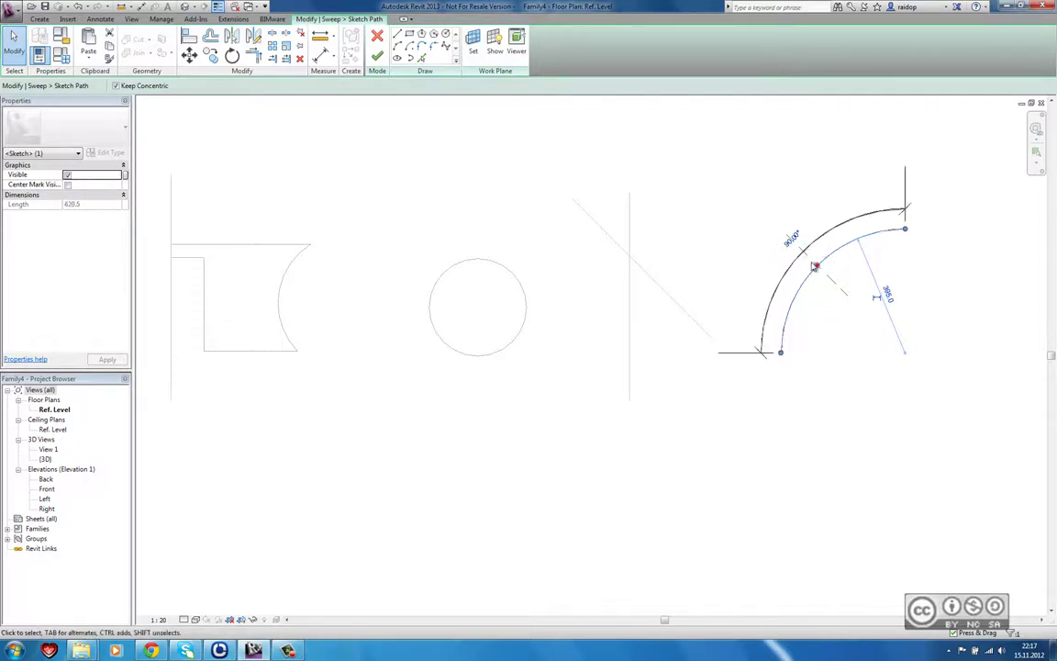
{"action": "left_click", "coordinate": [377, 56]}
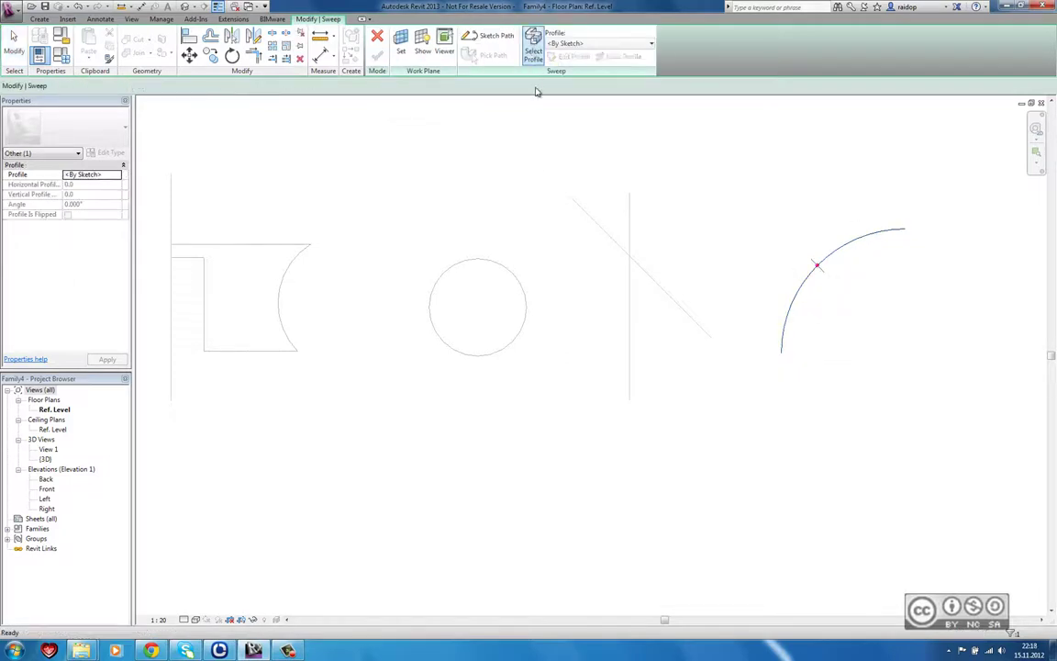
Load M_L-Angle-Profile.rfa from the steel profiles, assign it to the sweep, and finish
{"action": "left_click", "coordinate": [534, 47]}
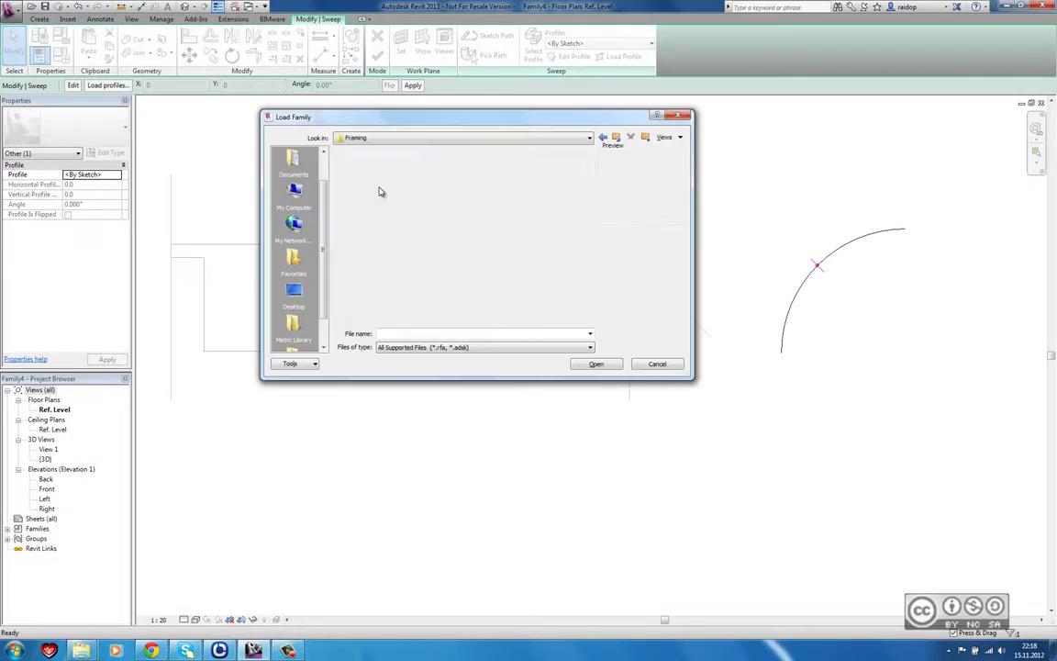
{"action": "double_click", "coordinate": [358, 176]}
{"action": "left_click", "coordinate": [380, 195]}
{"action": "left_click", "coordinate": [595, 363]}
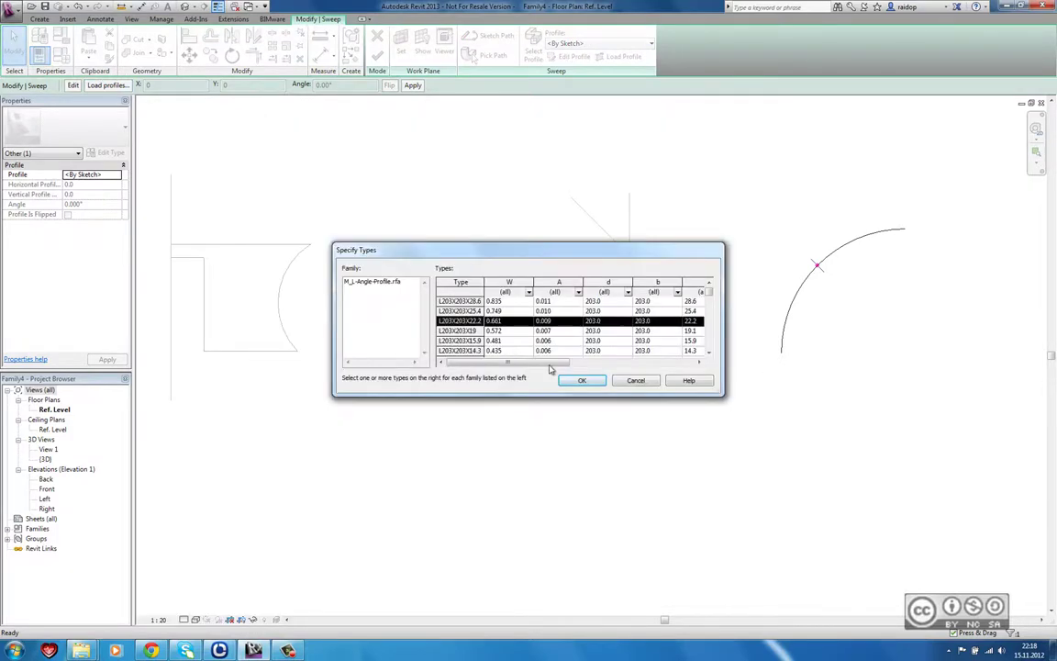
{"action": "left_click", "coordinate": [566, 383]}
{"action": "left_click", "coordinate": [602, 44]}
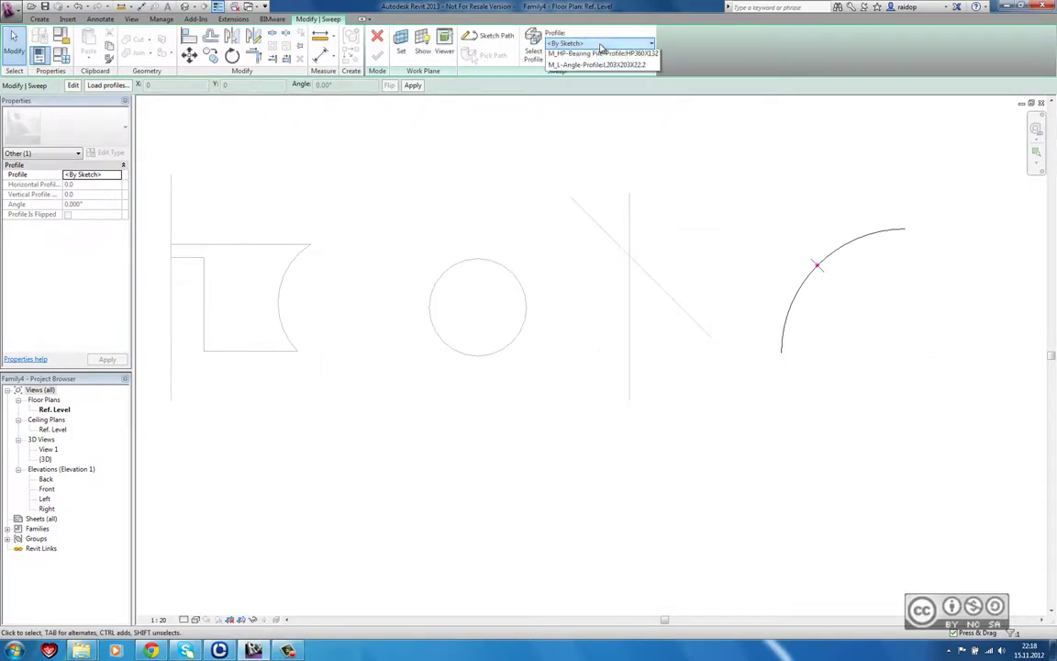
{"action": "left_click", "coordinate": [587, 90]}
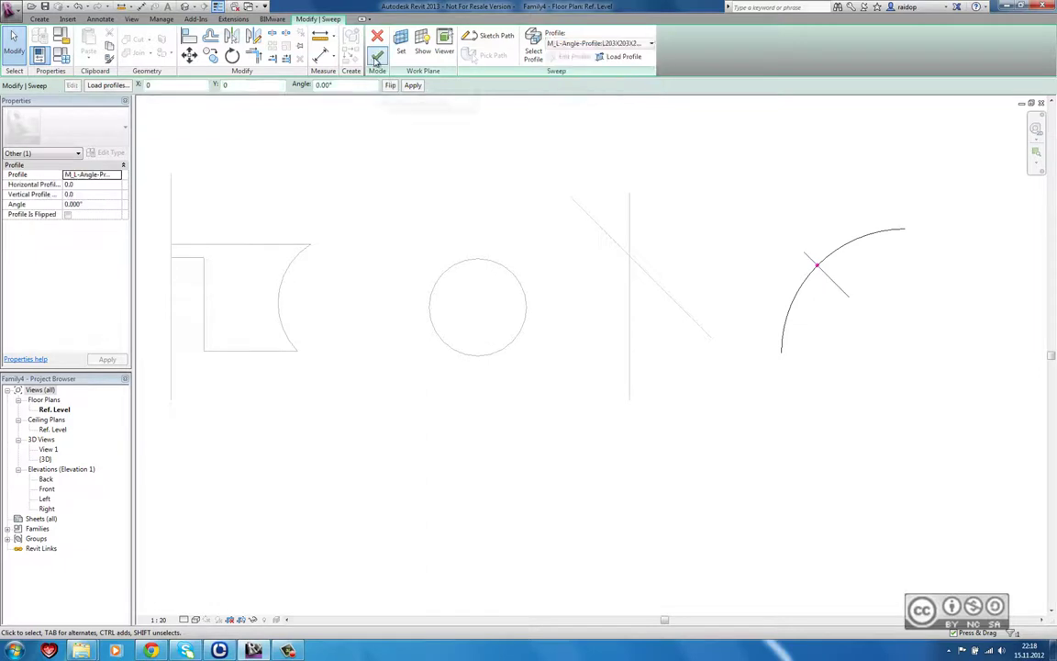
{"action": "left_click", "coordinate": [378, 58]}
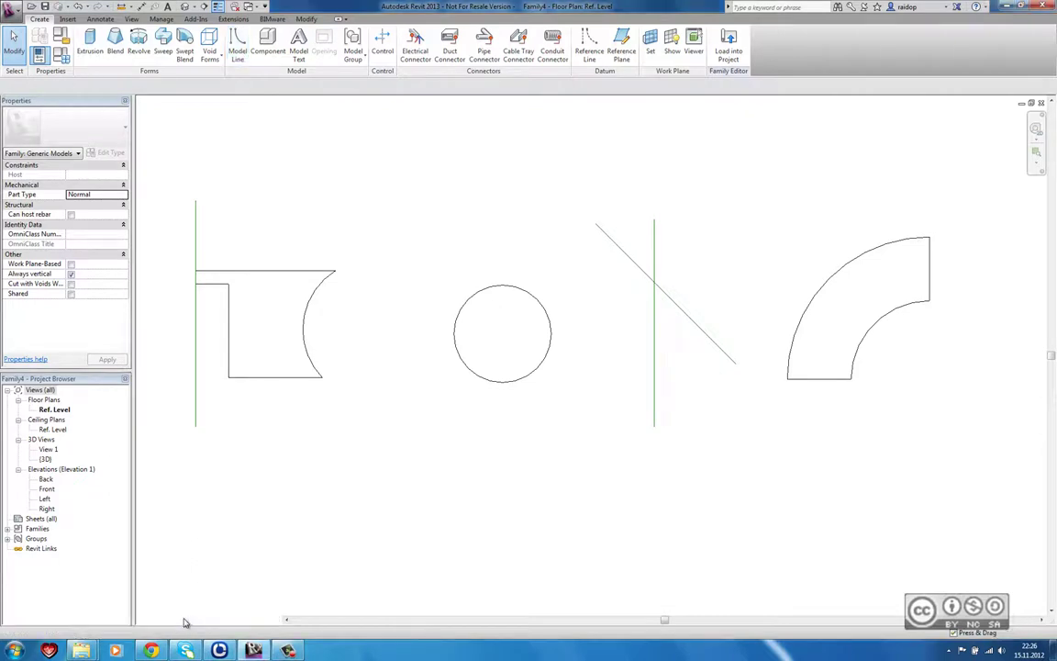
Open the cylinder extrusion's Visibility Settings and toggle its Front/Back view display
{"action": "left_click", "coordinate": [184, 621]}
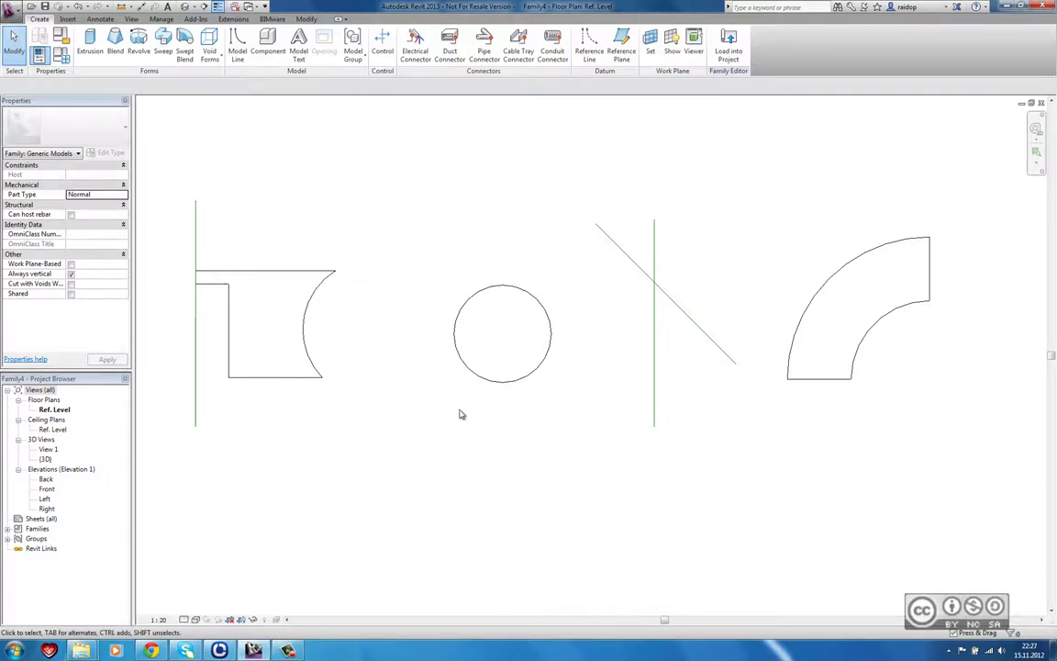
{"action": "left_click", "coordinate": [457, 353]}
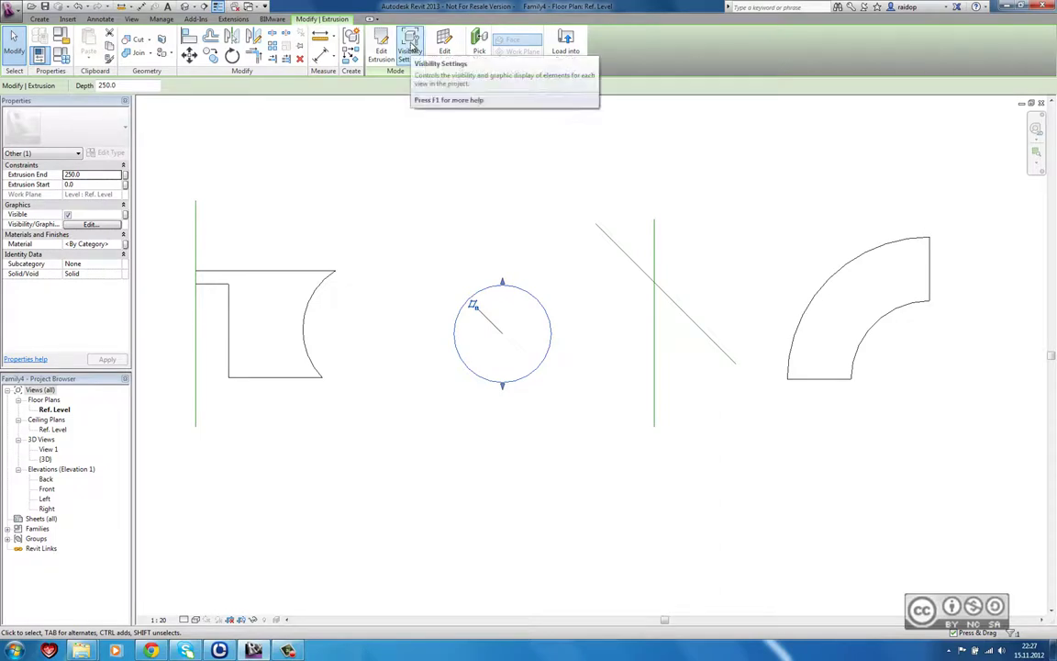
{"action": "left_click", "coordinate": [412, 47]}
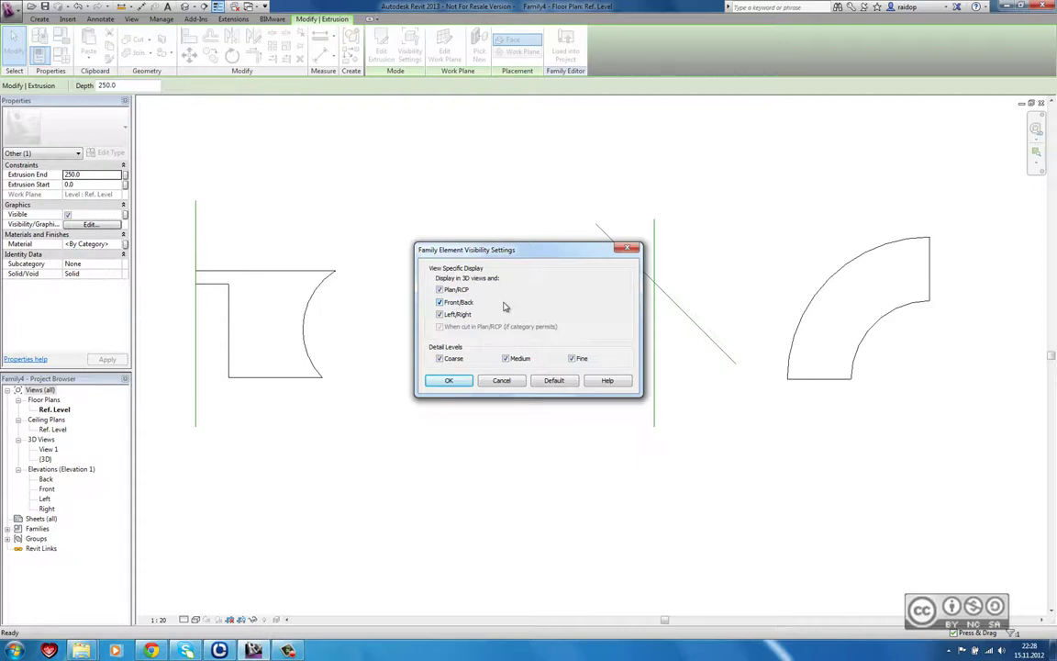
{"action": "left_click", "coordinate": [441, 303]}
Make the cylinder visible only at Fine detail, then set the plan to Coarse detail
{"action": "left_click", "coordinate": [507, 359]}
{"action": "left_click", "coordinate": [439, 359]}
{"action": "left_click", "coordinate": [452, 383]}
{"action": "left_click", "coordinate": [516, 295]}
{"action": "left_click", "coordinate": [184, 619]}
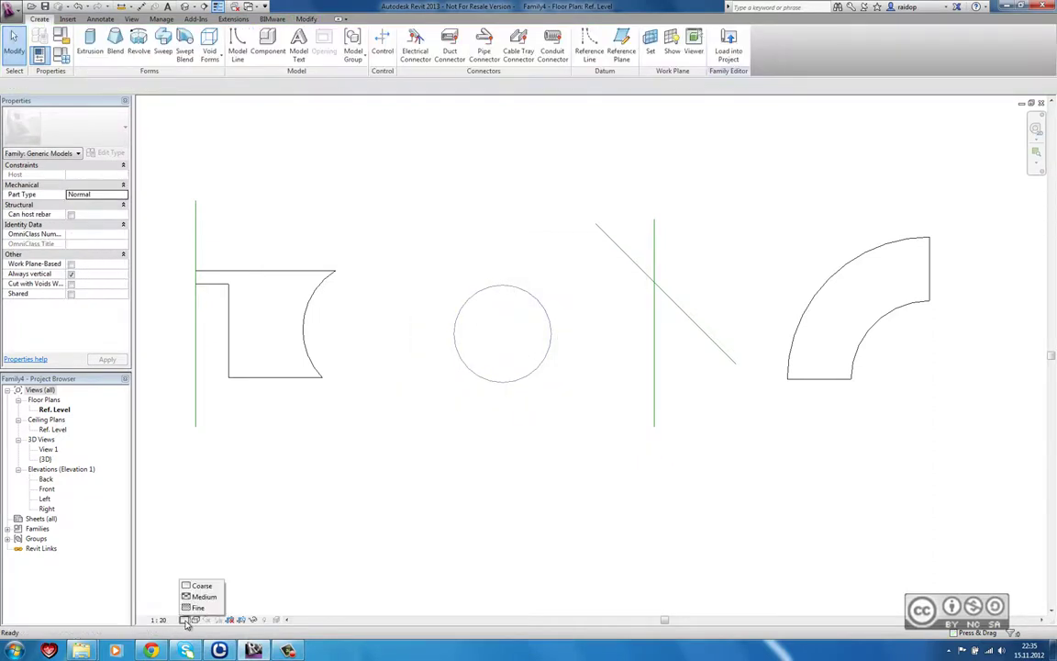
{"action": "left_click", "coordinate": [200, 587]}
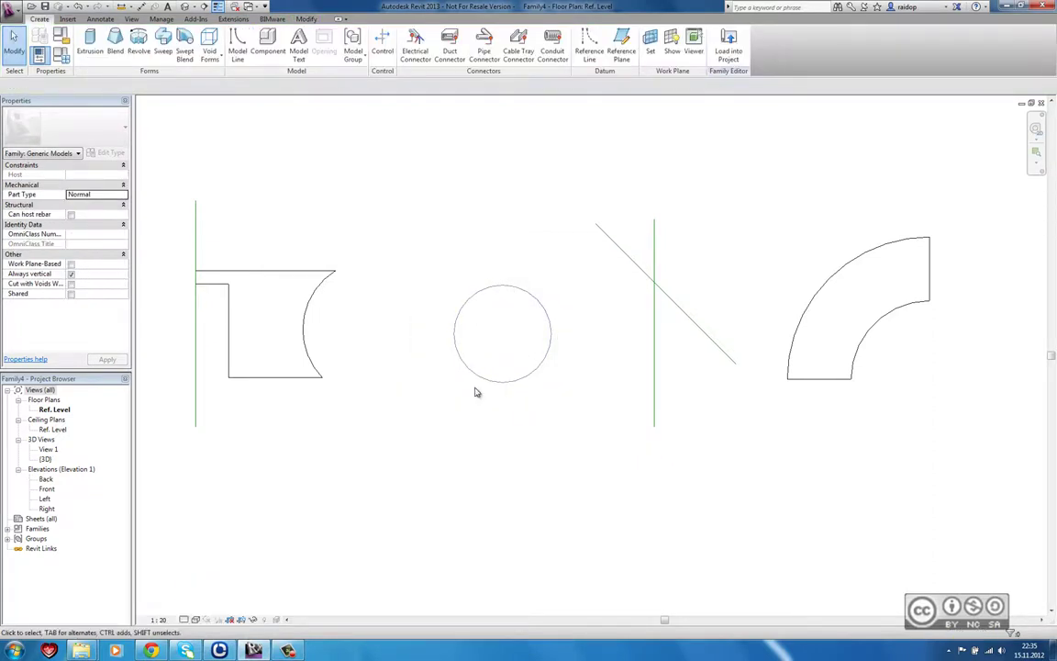
Show the default 3D view in Wireframe and compare Coarse and Fine detail
{"action": "left_click", "coordinate": [186, 7]}
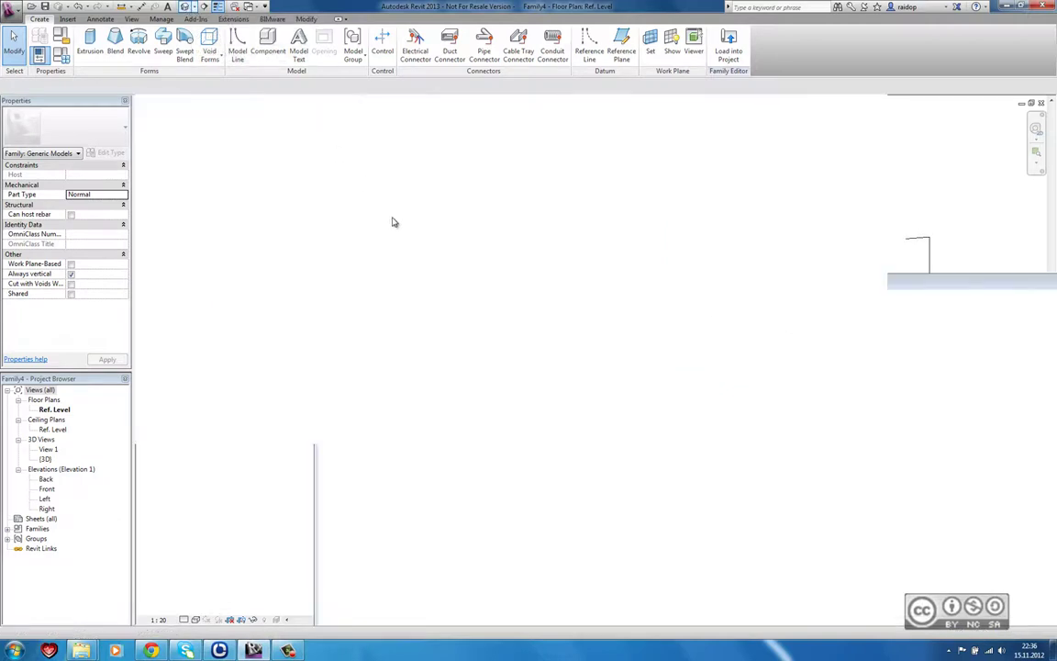
{"action": "left_click", "coordinate": [184, 619]}
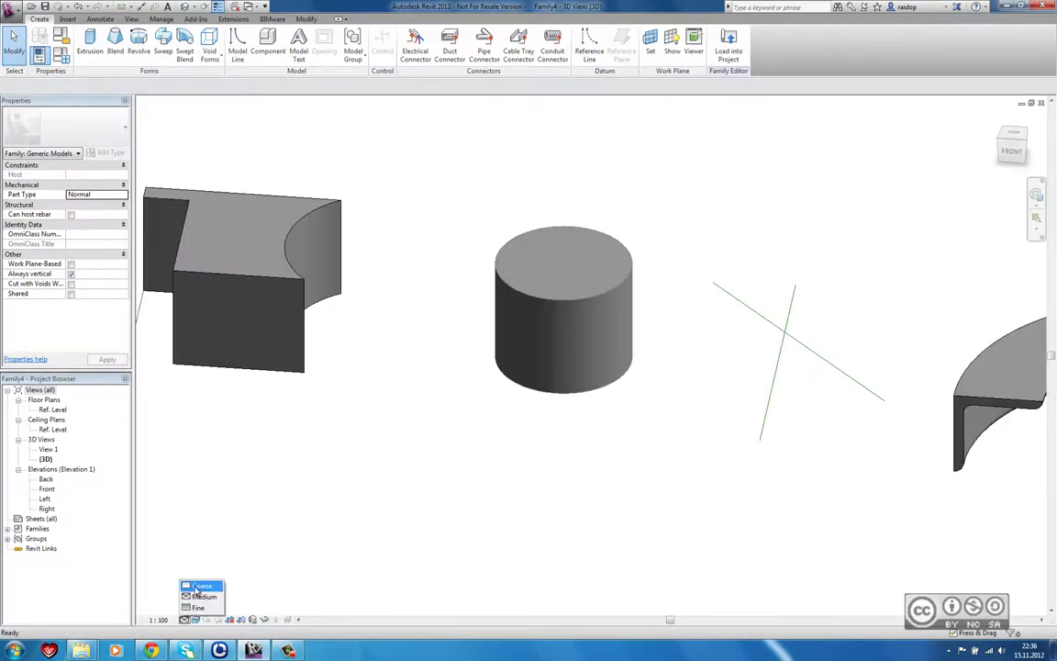
{"action": "left_click", "coordinate": [186, 608]}
{"action": "left_click", "coordinate": [196, 621]}
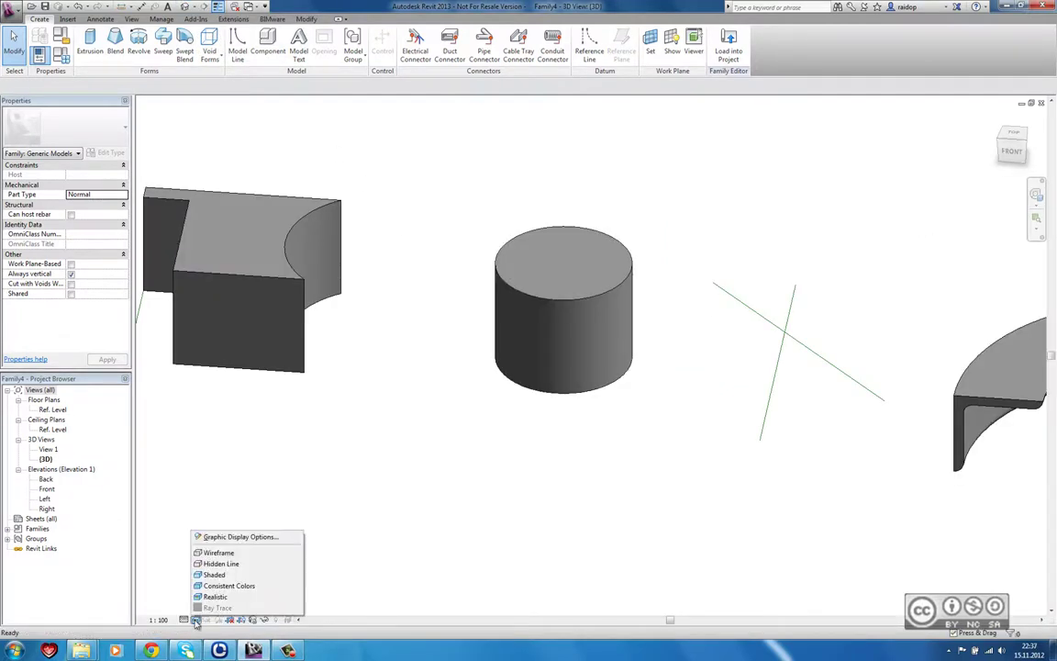
{"action": "left_click", "coordinate": [219, 552]}
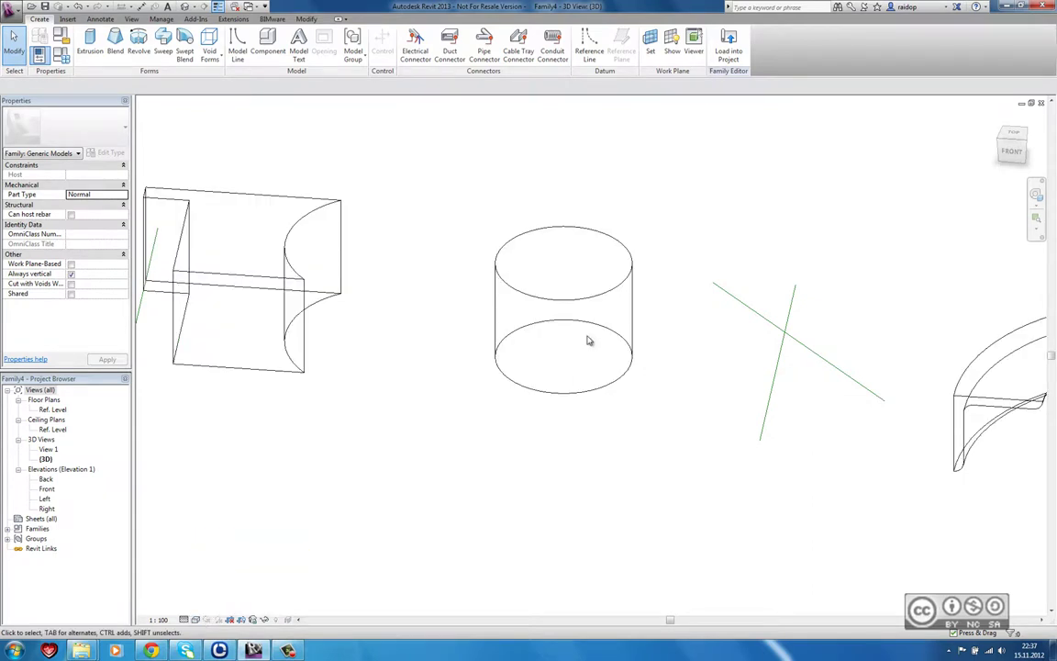
{"action": "left_click", "coordinate": [195, 620]}
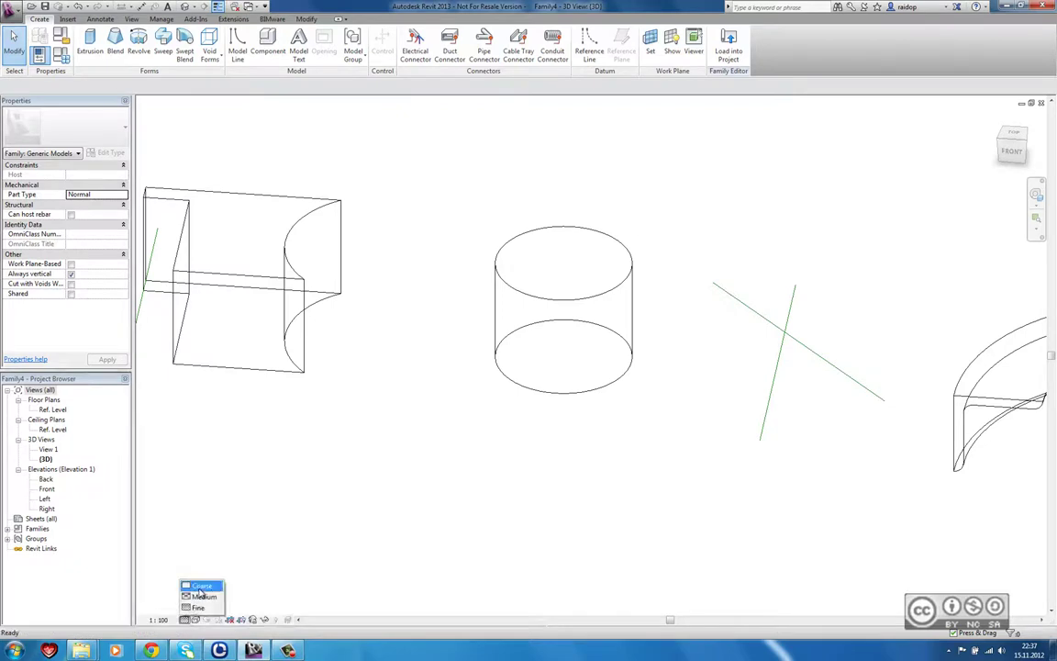
{"action": "left_click", "coordinate": [184, 541]}
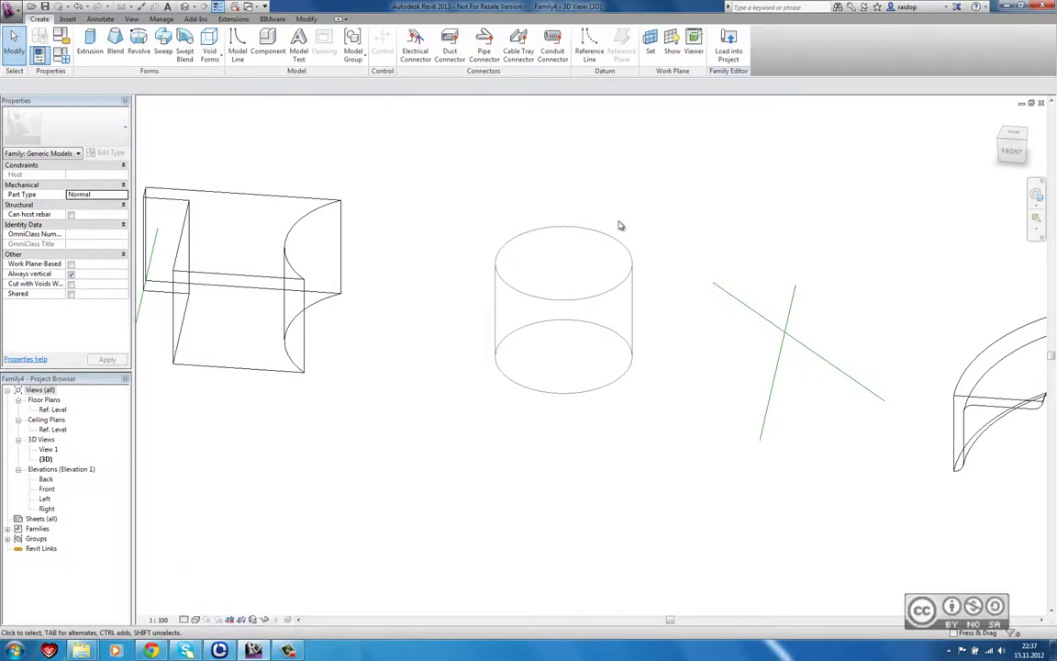
{"action": "left_click", "coordinate": [194, 619]}
{"action": "left_click", "coordinate": [183, 552]}
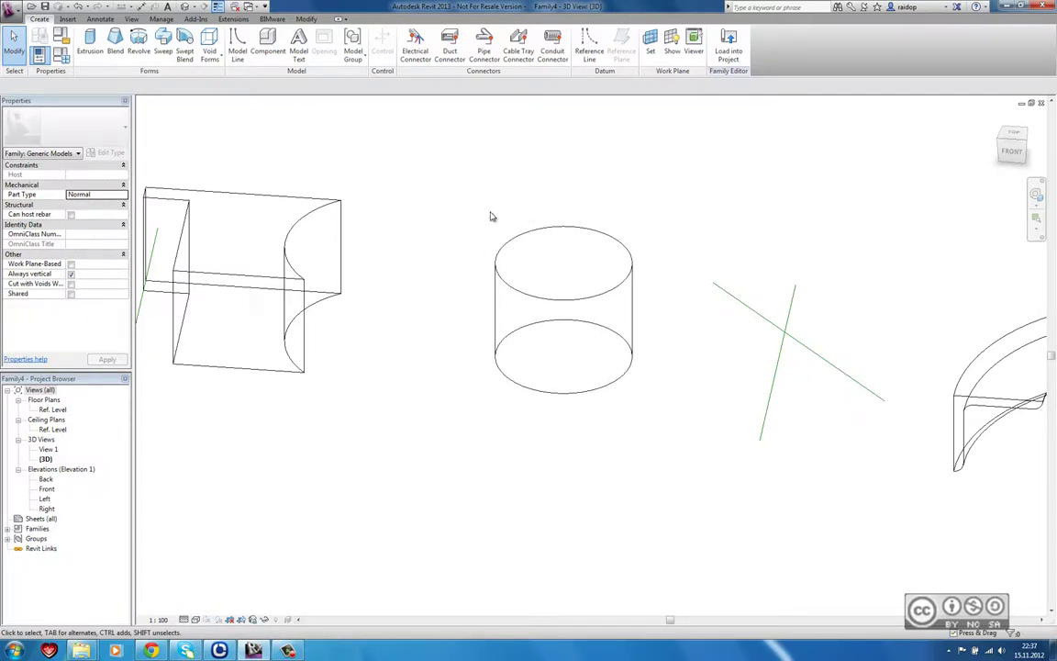
{"action": "left_click", "coordinate": [134, 20]}
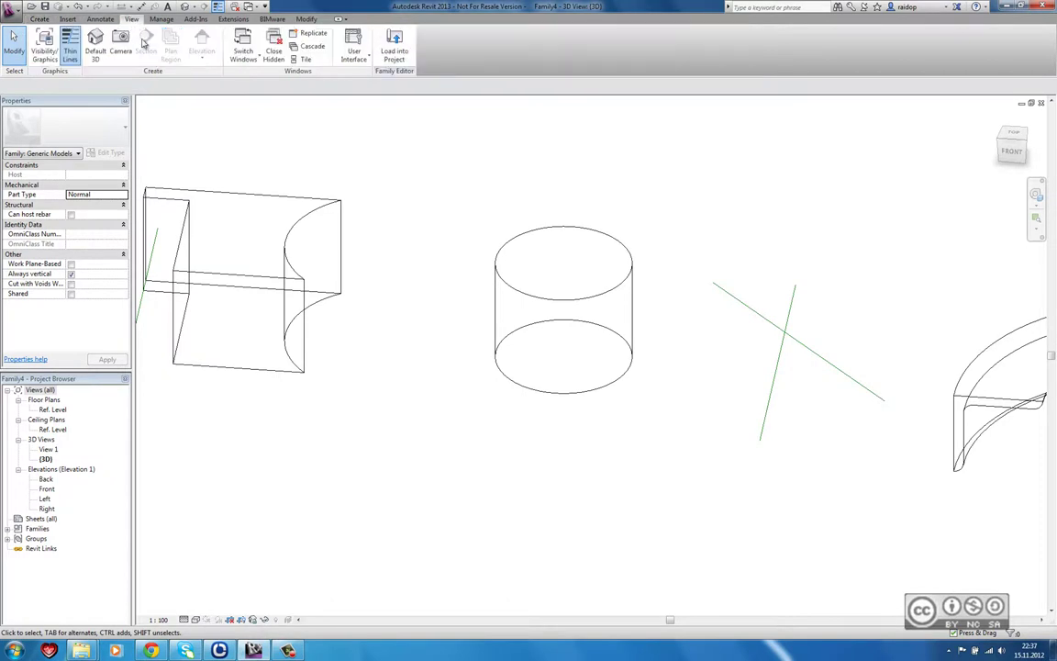
{"action": "left_click", "coordinate": [70, 41]}
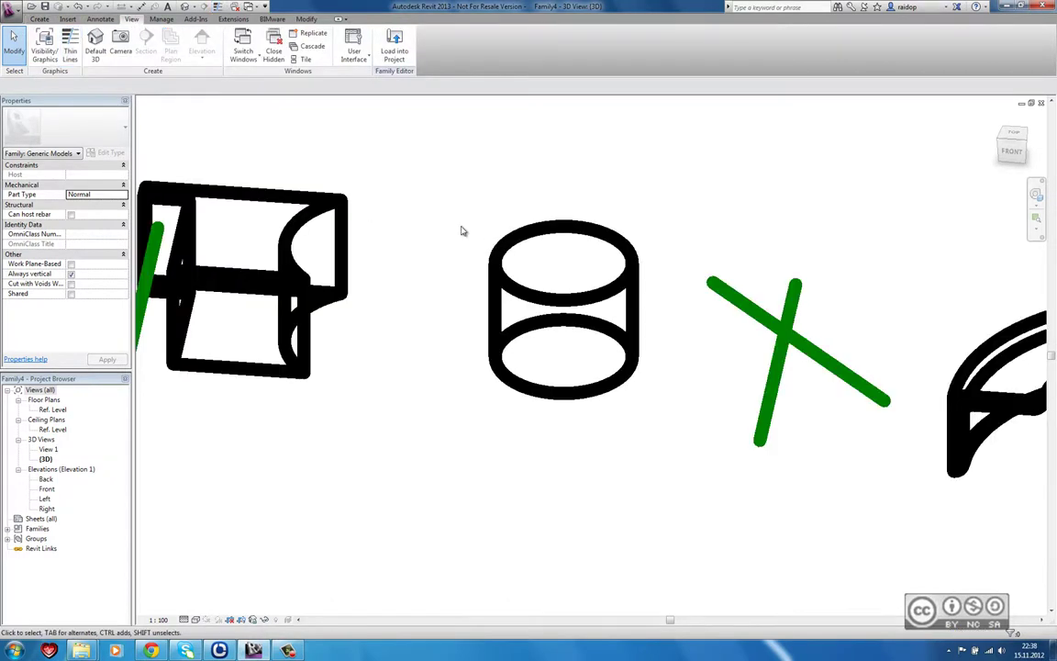
{"action": "left_click", "coordinate": [184, 620]}
{"action": "left_click", "coordinate": [179, 527]}
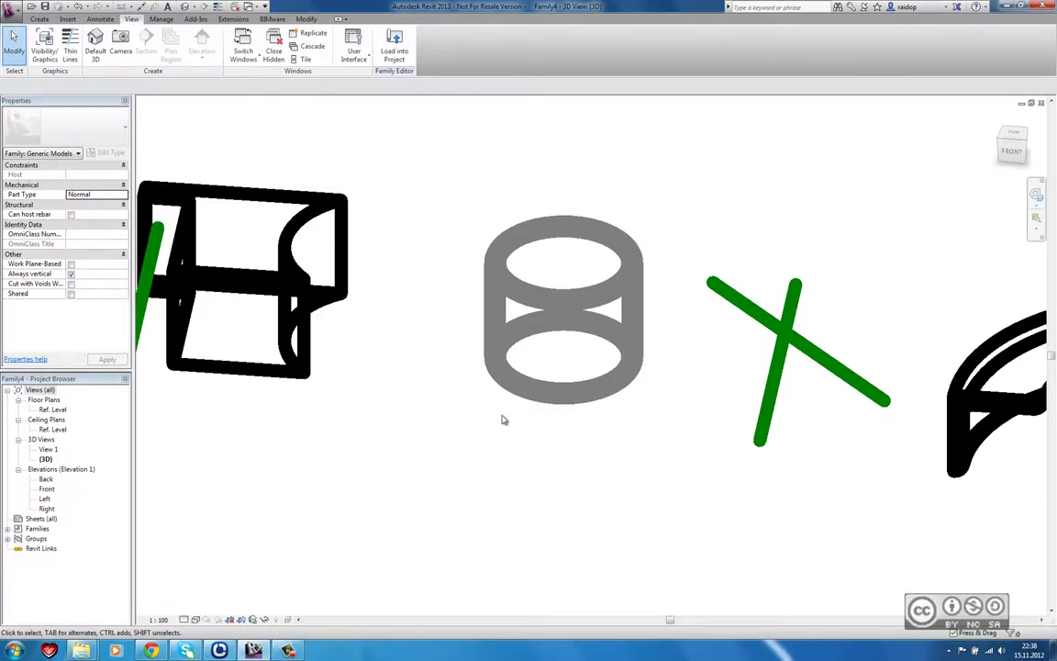
{"action": "left_click", "coordinate": [185, 620]}
{"action": "left_click", "coordinate": [197, 597]}
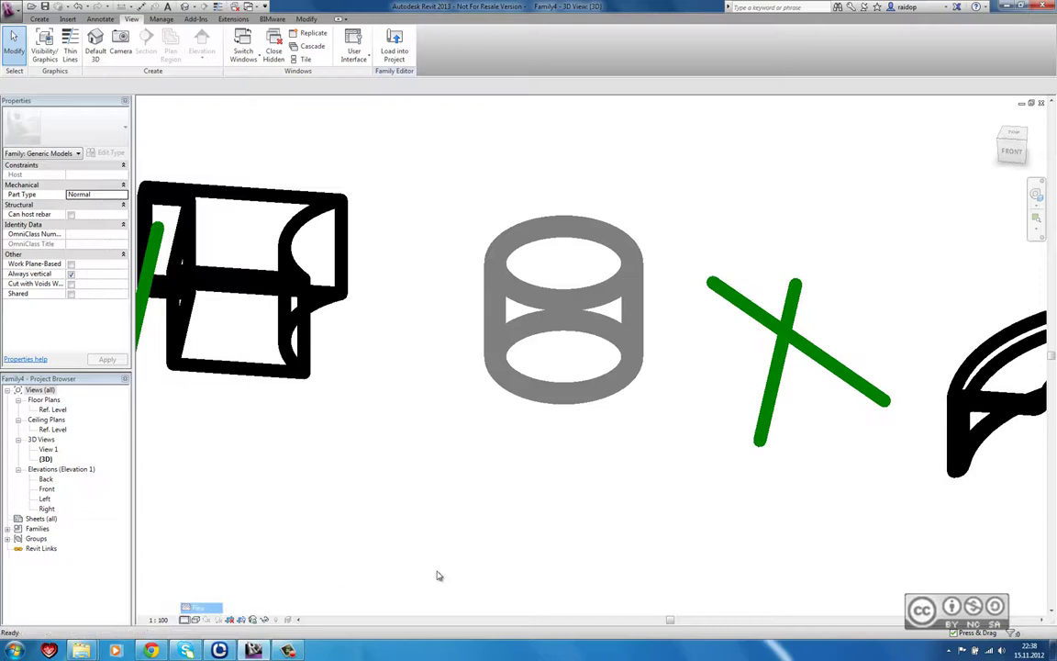
{"action": "left_click", "coordinate": [70, 47]}
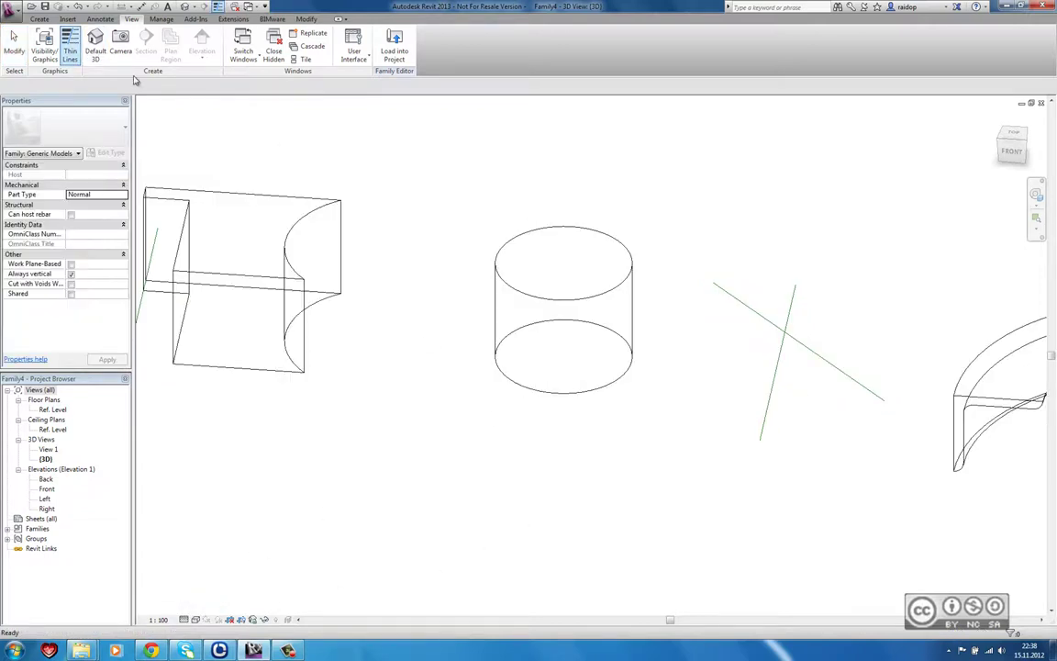
{"action": "left_click", "coordinate": [478, 243]}
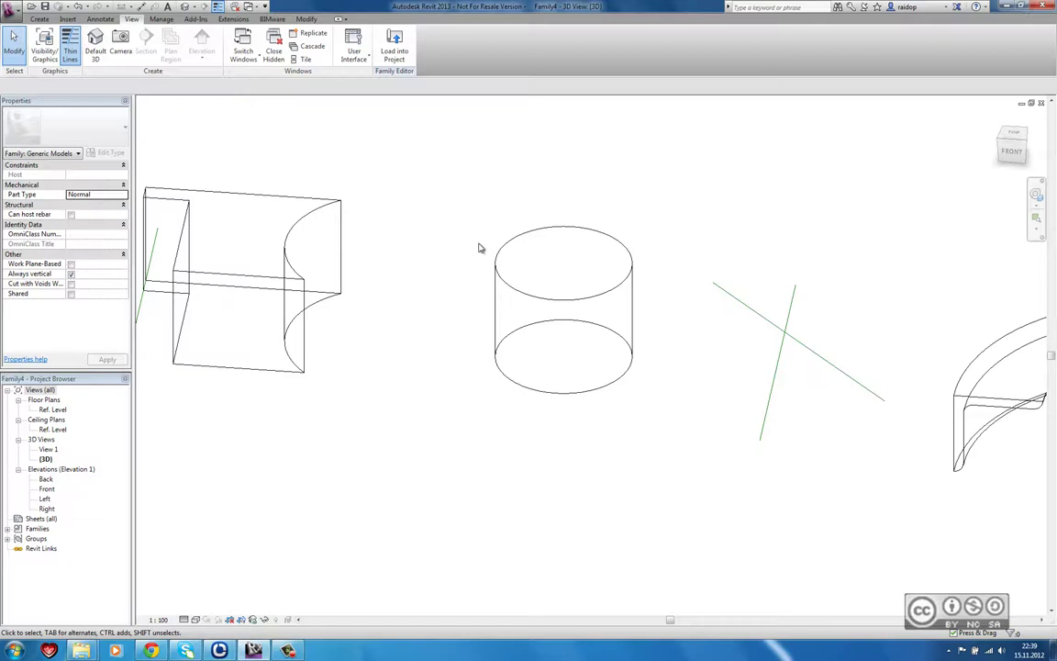
{"action": "left_click", "coordinate": [511, 246]}
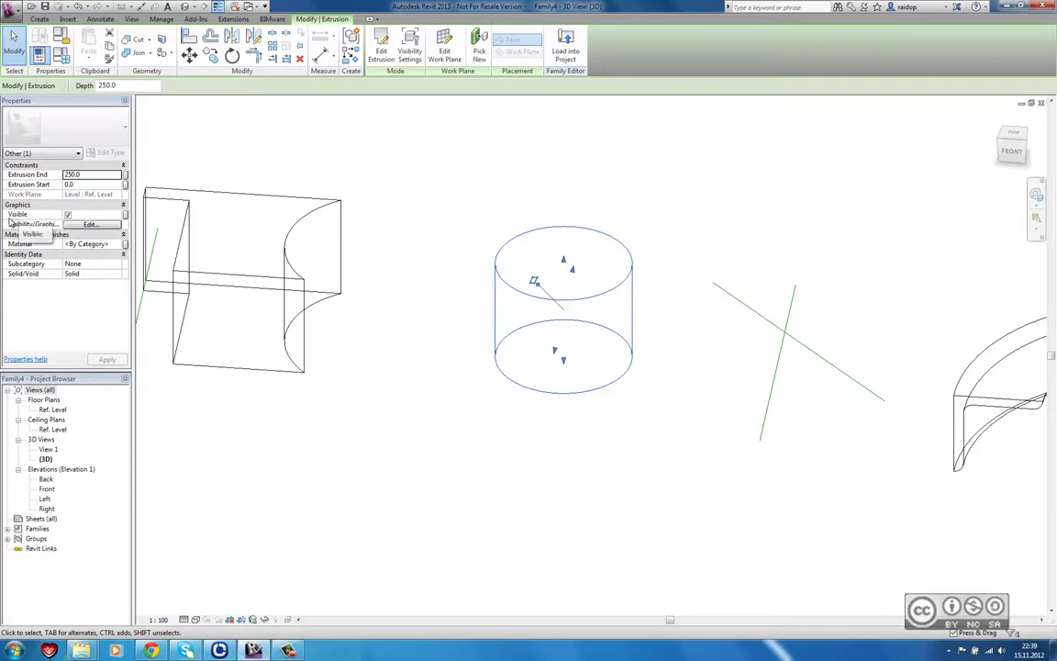
Uncheck the cylinder extrusion's Visible property so it is hidden
{"action": "left_click", "coordinate": [69, 215]}
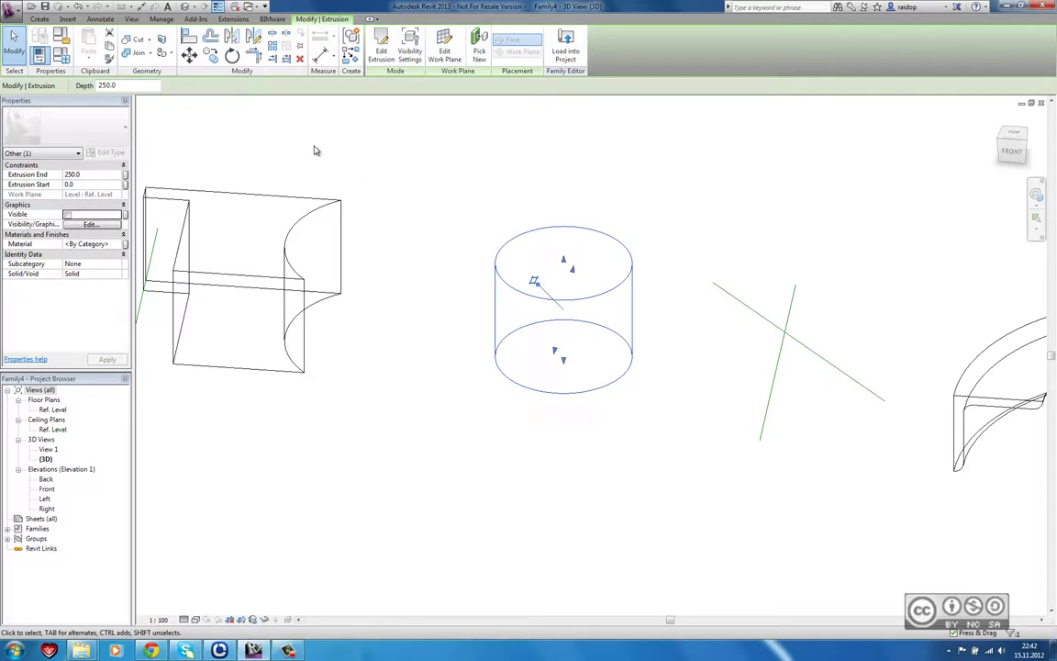
{"action": "left_click", "coordinate": [160, 20]}
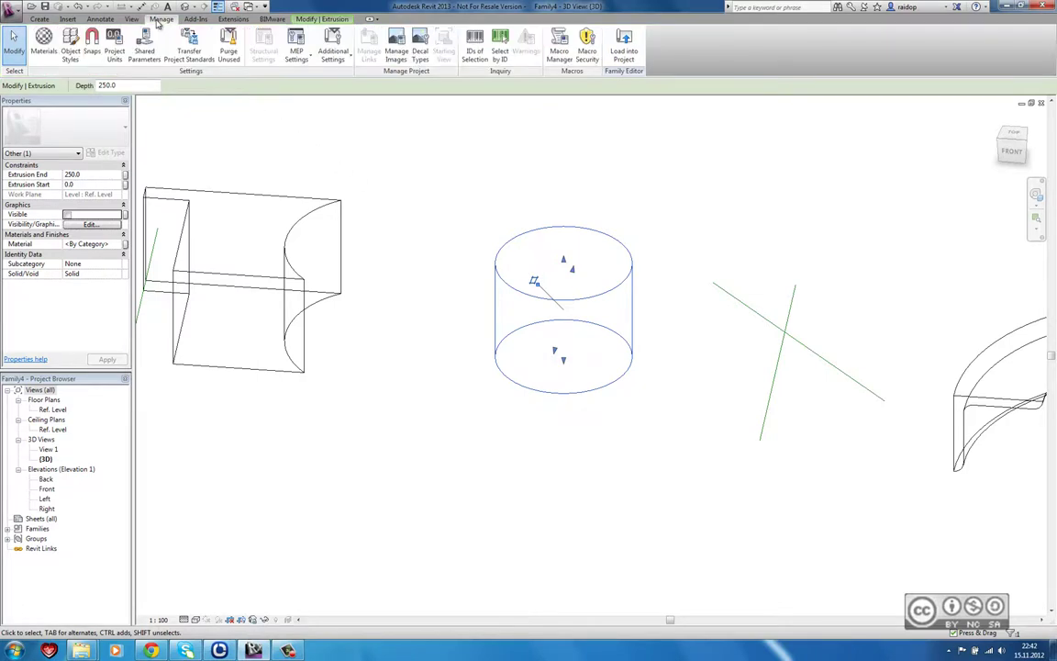
In Object Styles, add an 'Outline' subcategory under Generic Models, then select the cylinder
{"action": "left_click", "coordinate": [71, 41]}
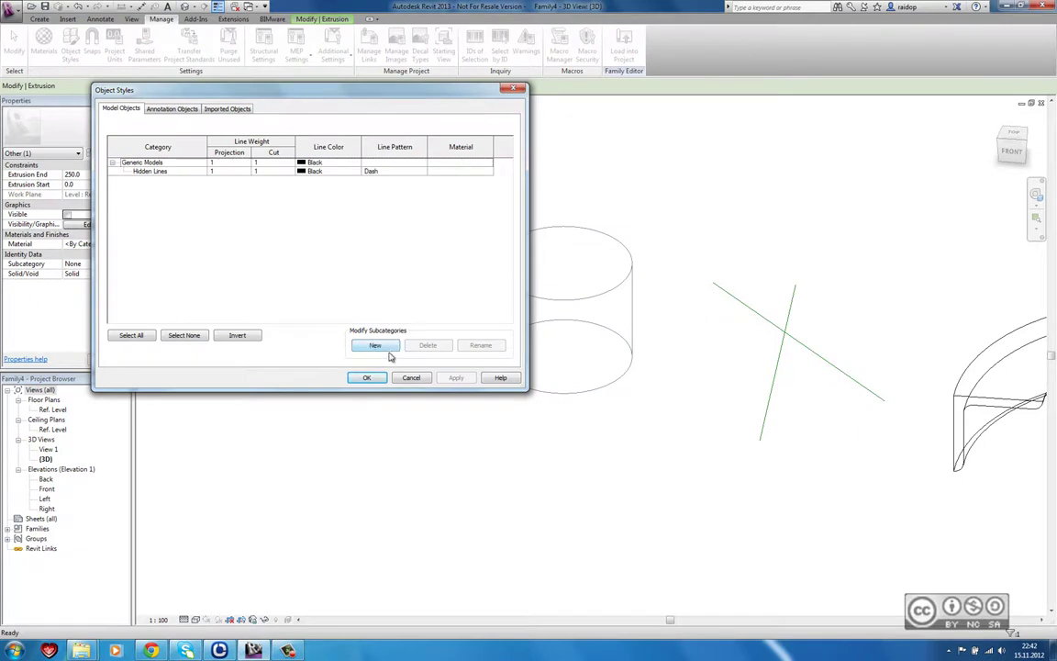
{"action": "left_click", "coordinate": [384, 350]}
{"action": "type", "text": "Outline"}
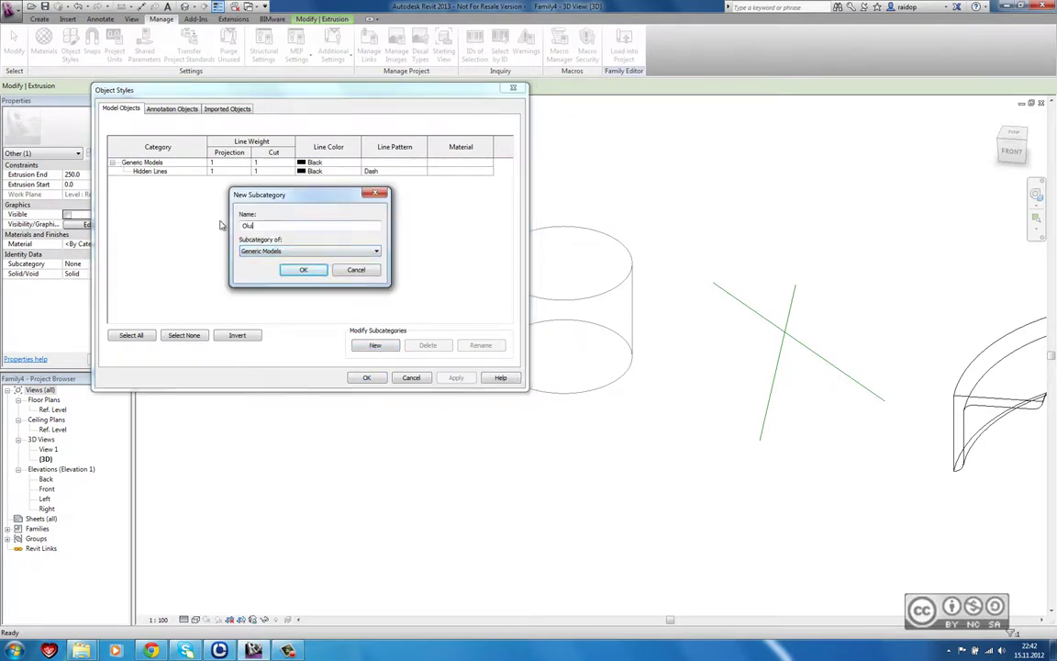
{"action": "left_click", "coordinate": [301, 270]}
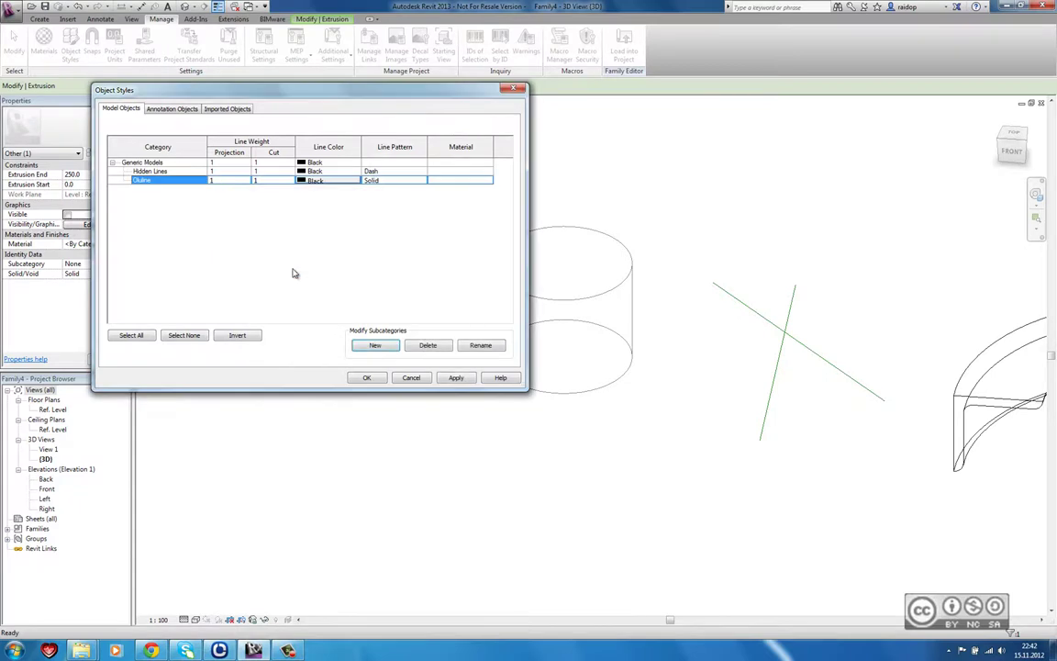
{"action": "left_click", "coordinate": [366, 378]}
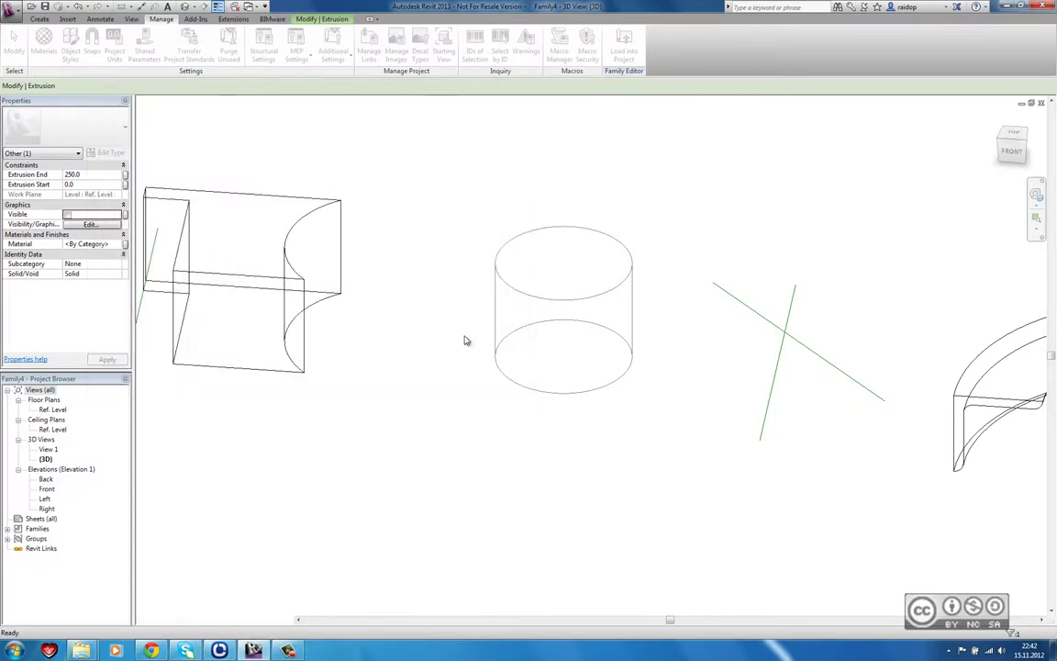
{"action": "left_click", "coordinate": [521, 237]}
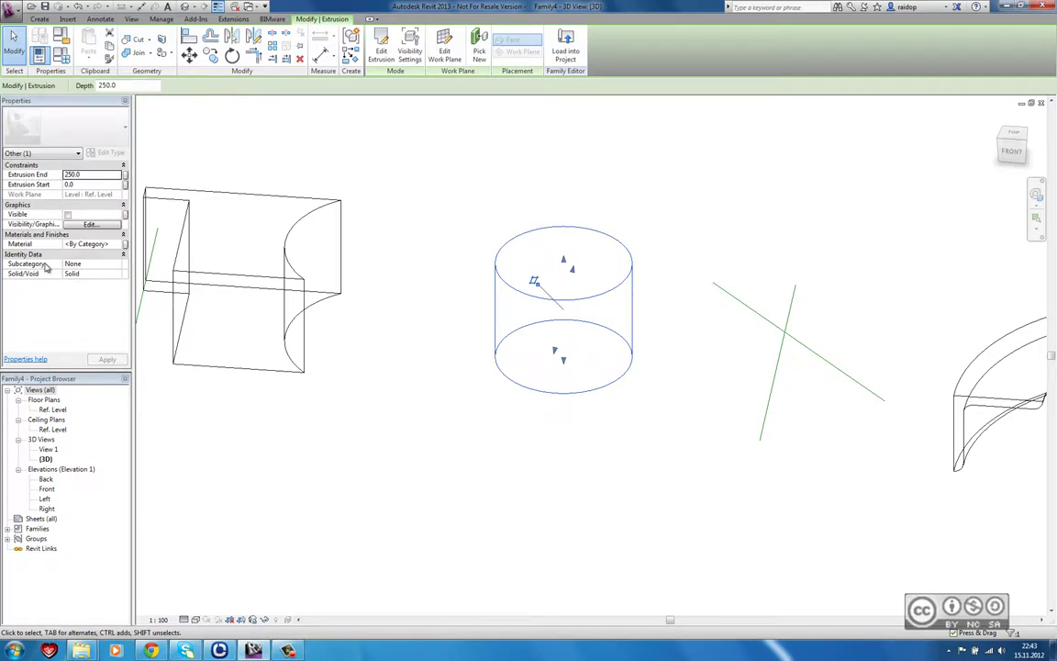
Set the cylinder's Subcategory to Outline in the Properties palette
{"action": "left_click", "coordinate": [93, 265]}
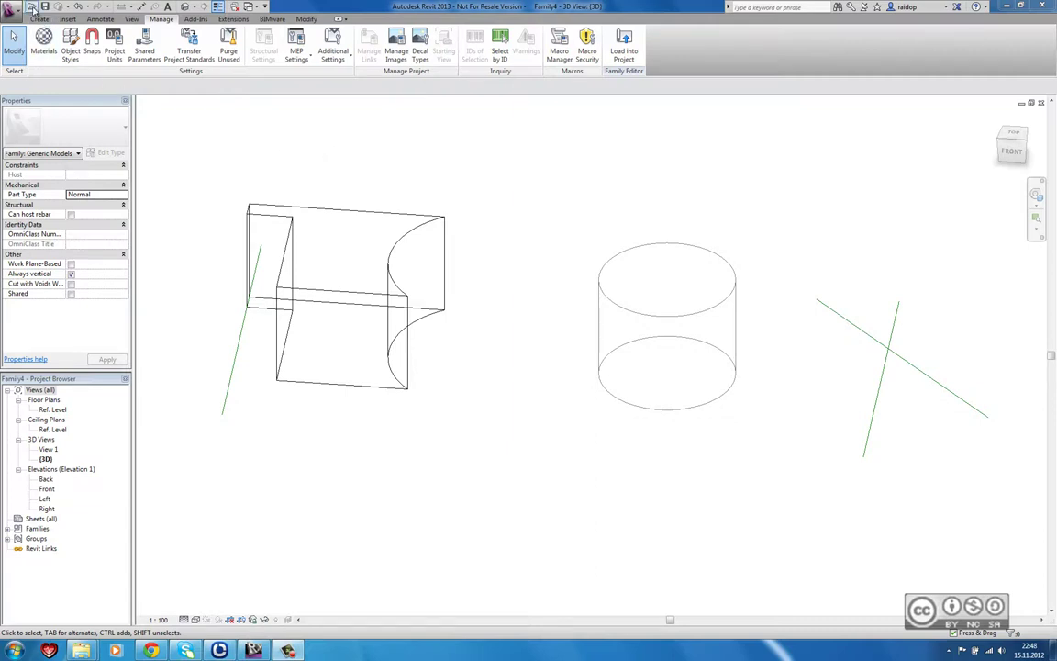
Open the Ch17_HVAC_Massing.rvt project
{"action": "left_click", "coordinate": [30, 6]}
{"action": "left_click", "coordinate": [303, 267]}
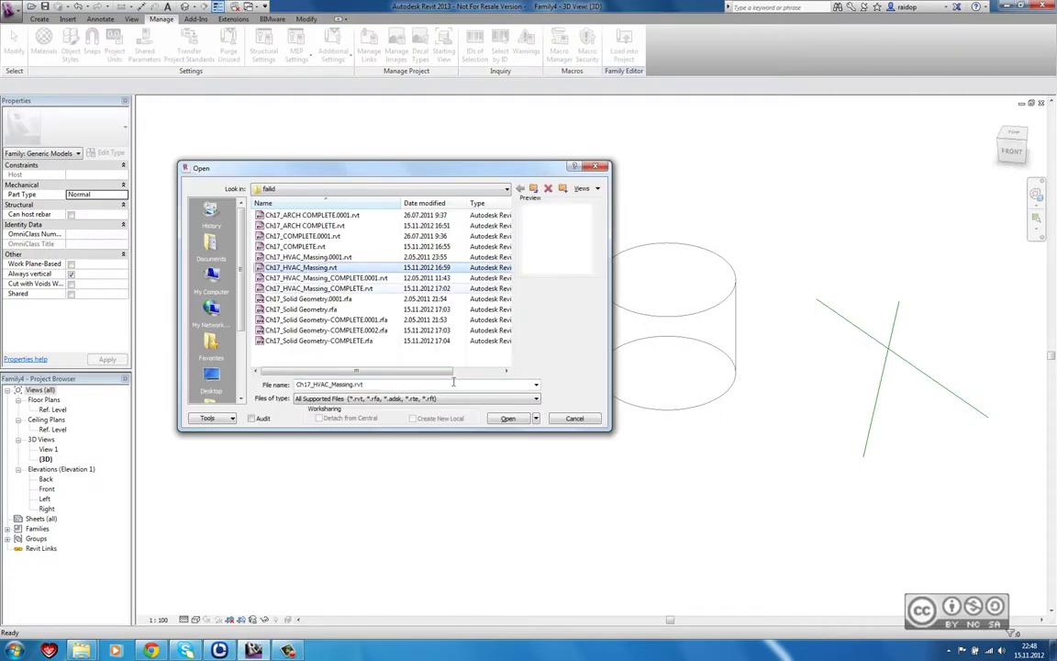
{"action": "left_click", "coordinate": [507, 418]}
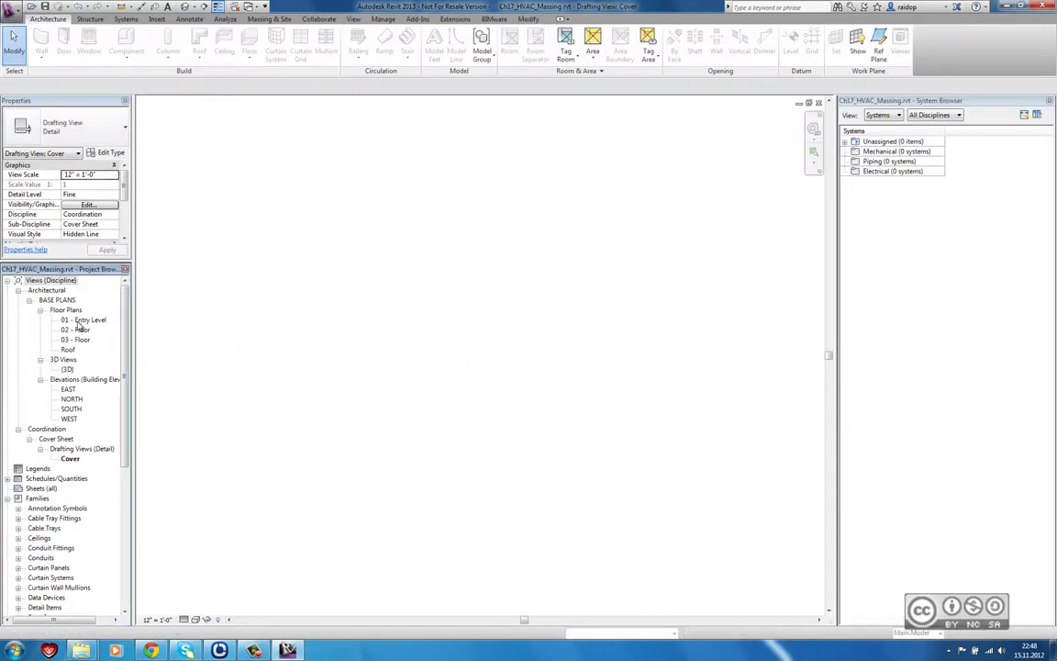
On the 01 - Entry Level plan, start a new in-place mass named Mass 1
{"action": "double_click", "coordinate": [81, 321]}
{"action": "left_click", "coordinate": [266, 20]}
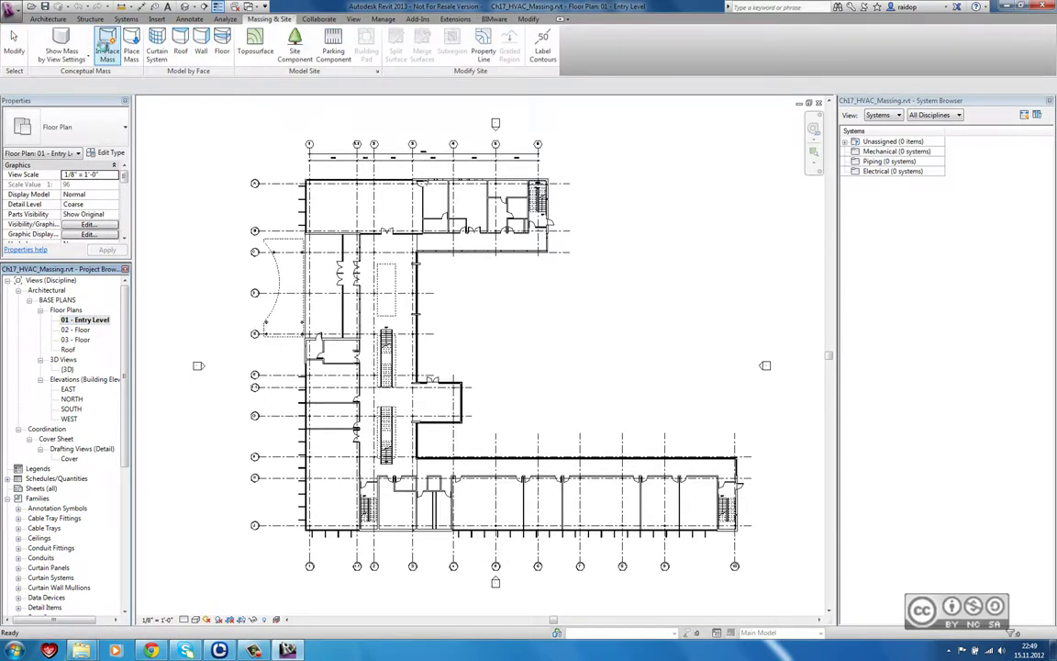
{"action": "left_click", "coordinate": [107, 48]}
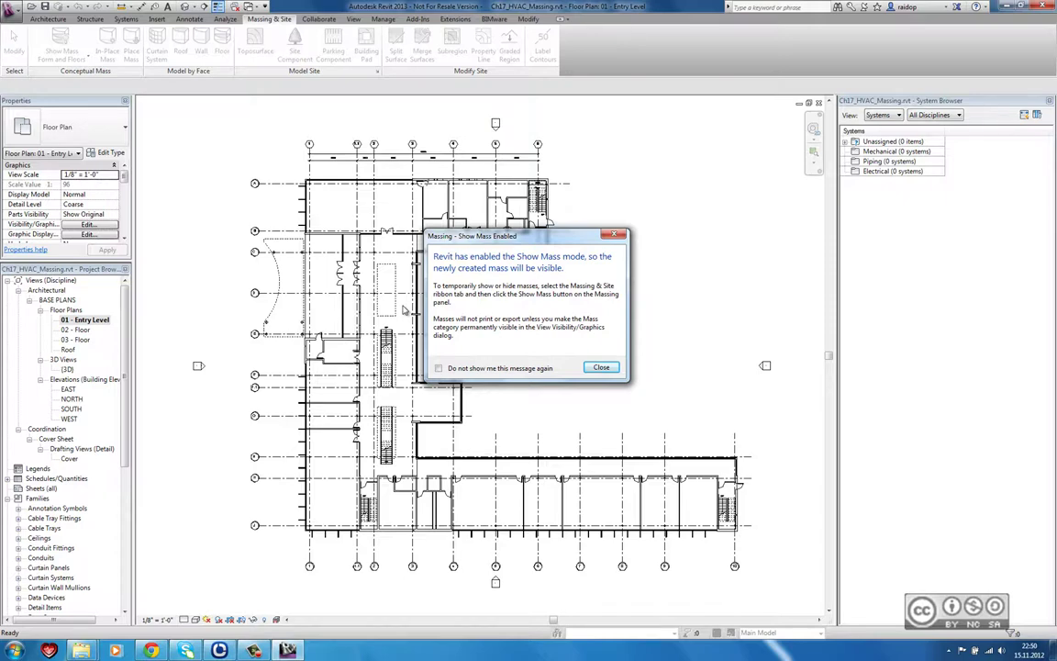
{"action": "left_click", "coordinate": [601, 367]}
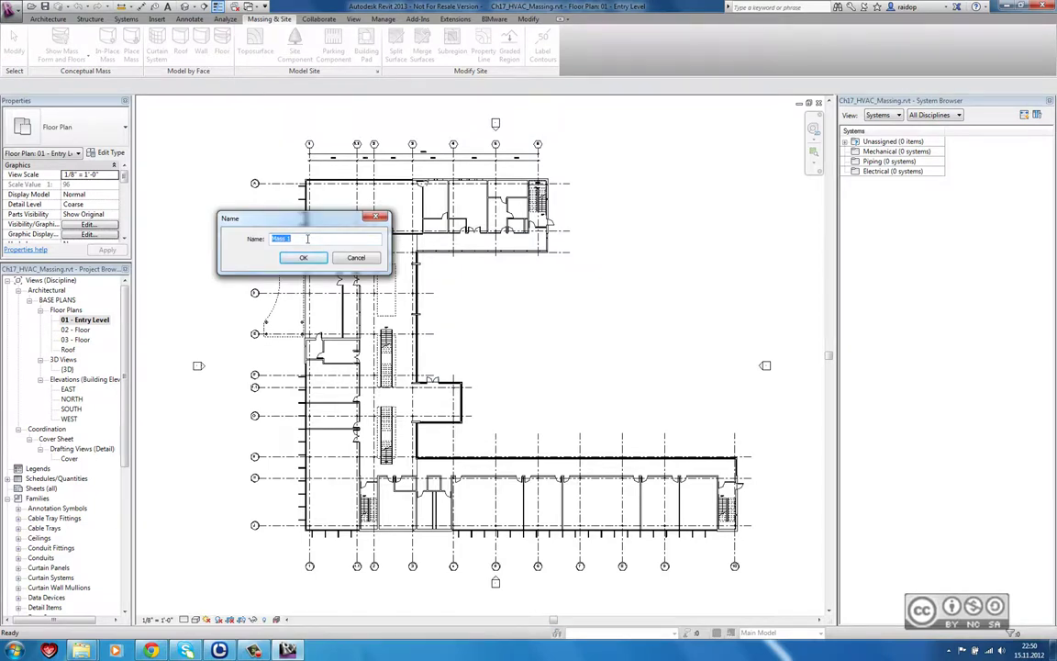
{"action": "left_click", "coordinate": [475, 306]}
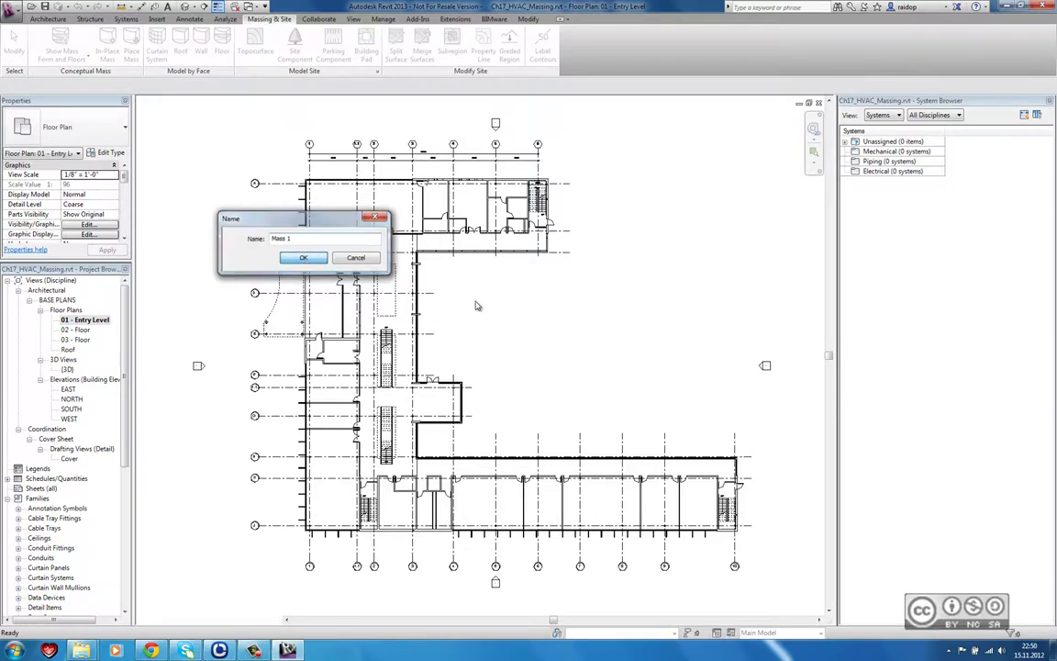
{"action": "key", "text": "Return"}
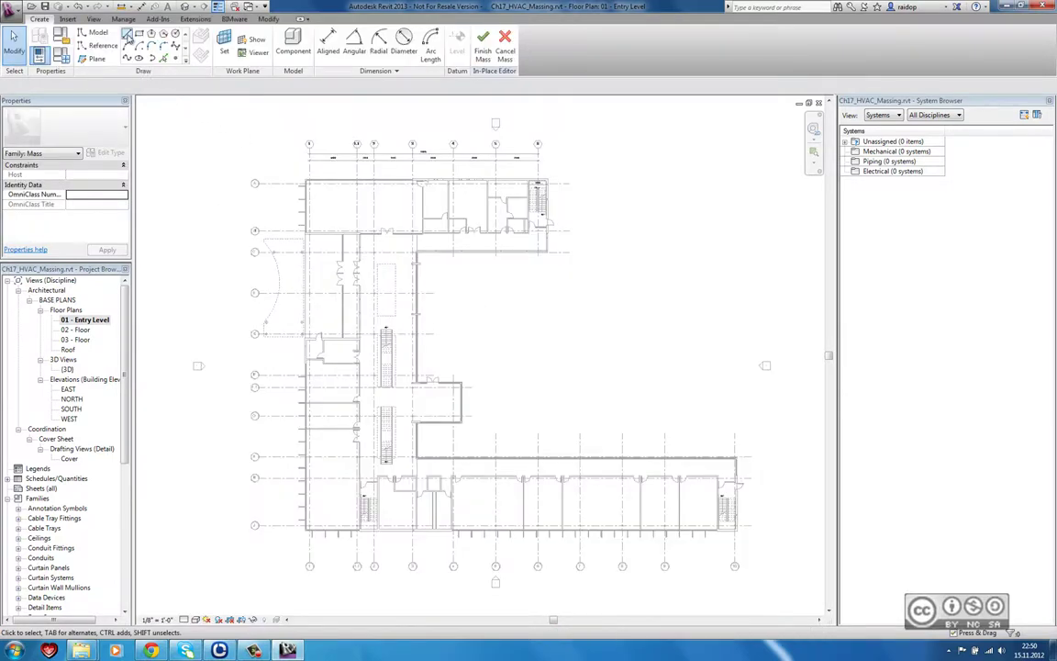
Draw a closed chain of model lines tracing the U-shaped building footprint on 01 - Entry Level
{"action": "left_click", "coordinate": [129, 34]}
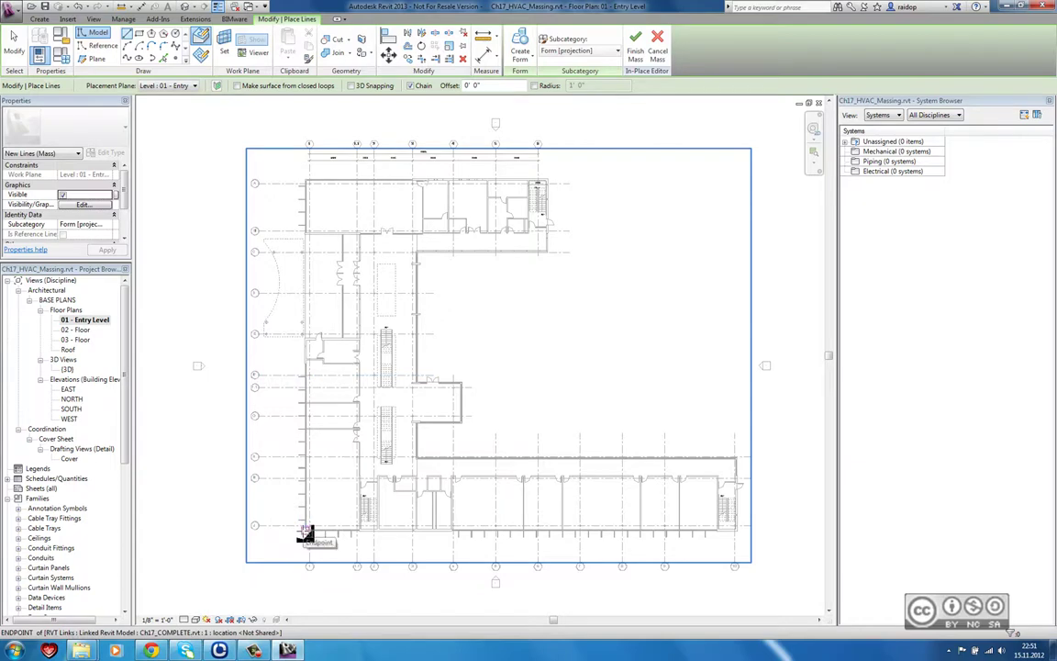
{"action": "left_click", "coordinate": [306, 532]}
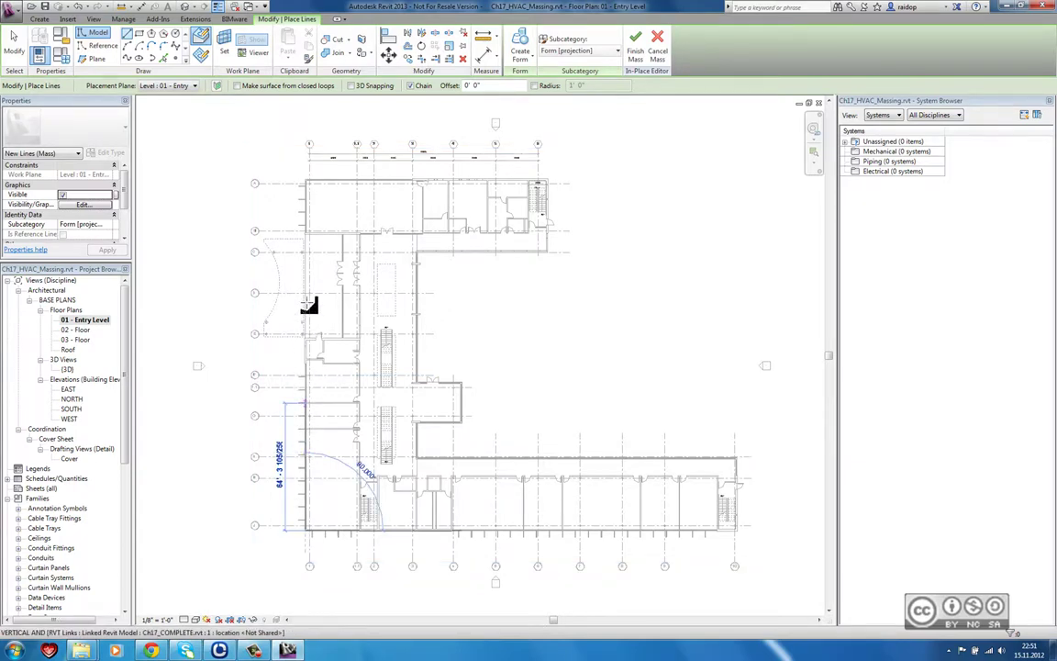
{"action": "left_click", "coordinate": [307, 166]}
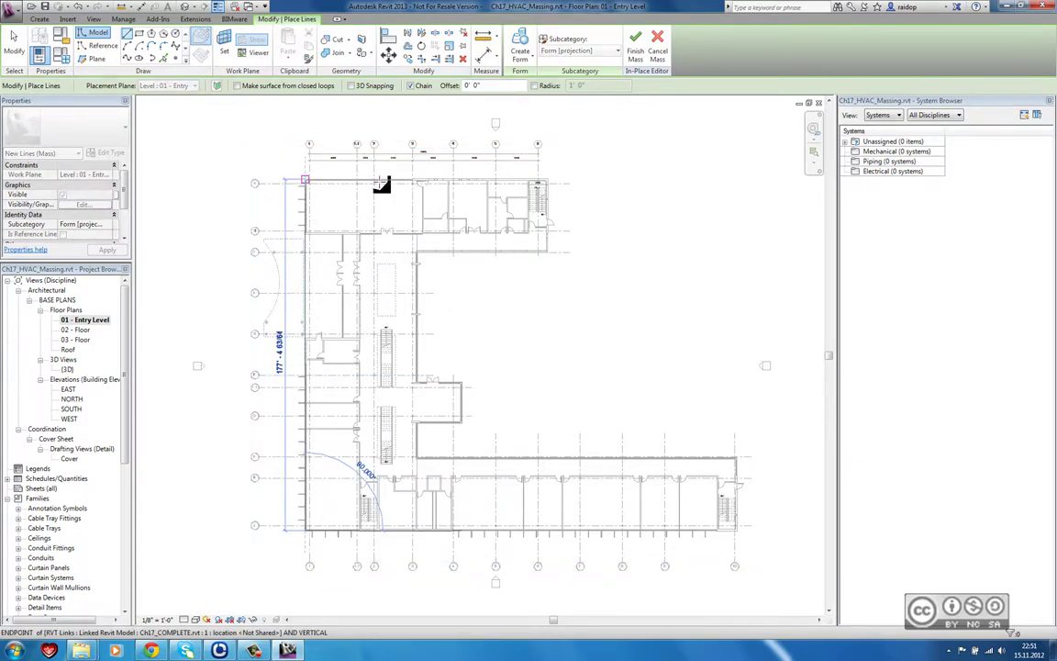
{"action": "left_click", "coordinate": [549, 180]}
{"action": "left_click", "coordinate": [549, 252]}
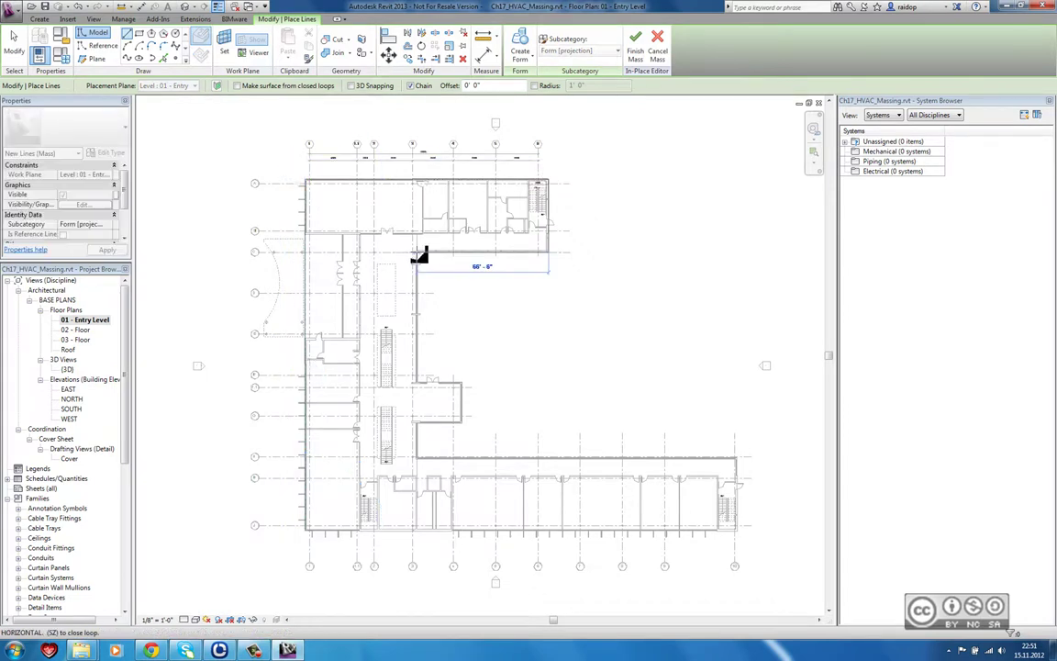
{"action": "left_click", "coordinate": [416, 253]}
{"action": "left_click", "coordinate": [416, 457]}
{"action": "left_click", "coordinate": [736, 457]}
{"action": "left_click", "coordinate": [736, 530]}
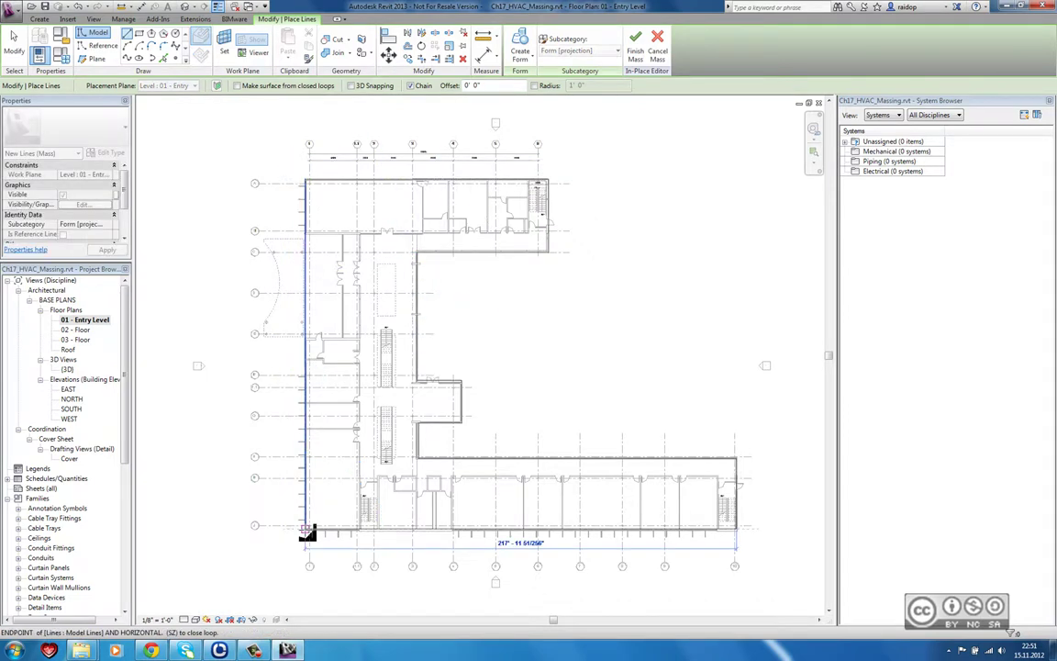
{"action": "left_click", "coordinate": [307, 532]}
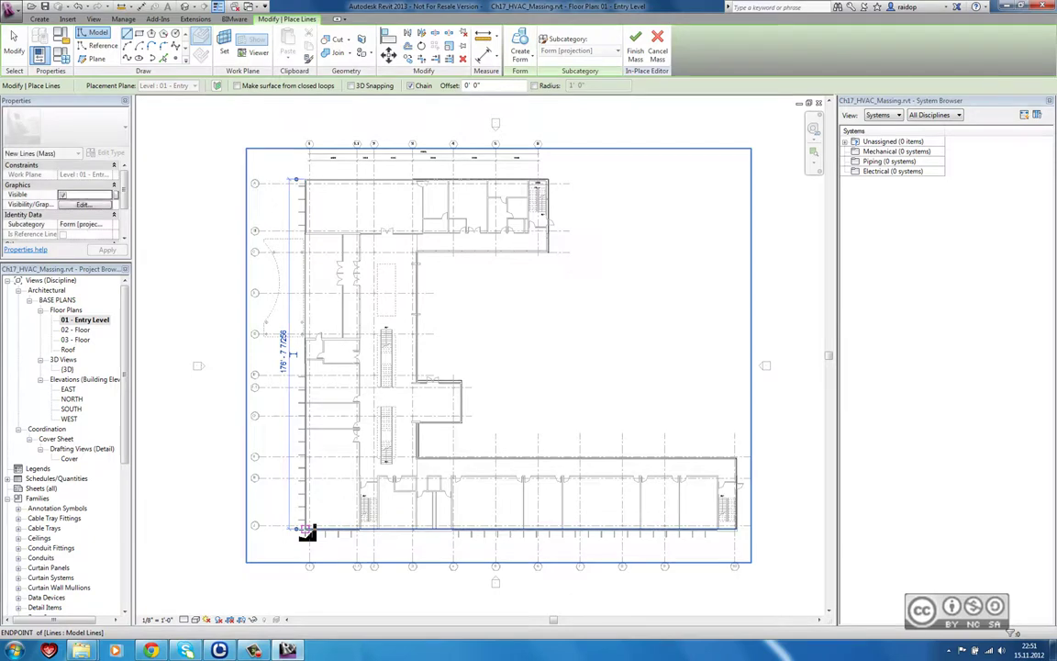
{"action": "key", "text": "Escape"}
{"action": "key", "text": "Escape"}
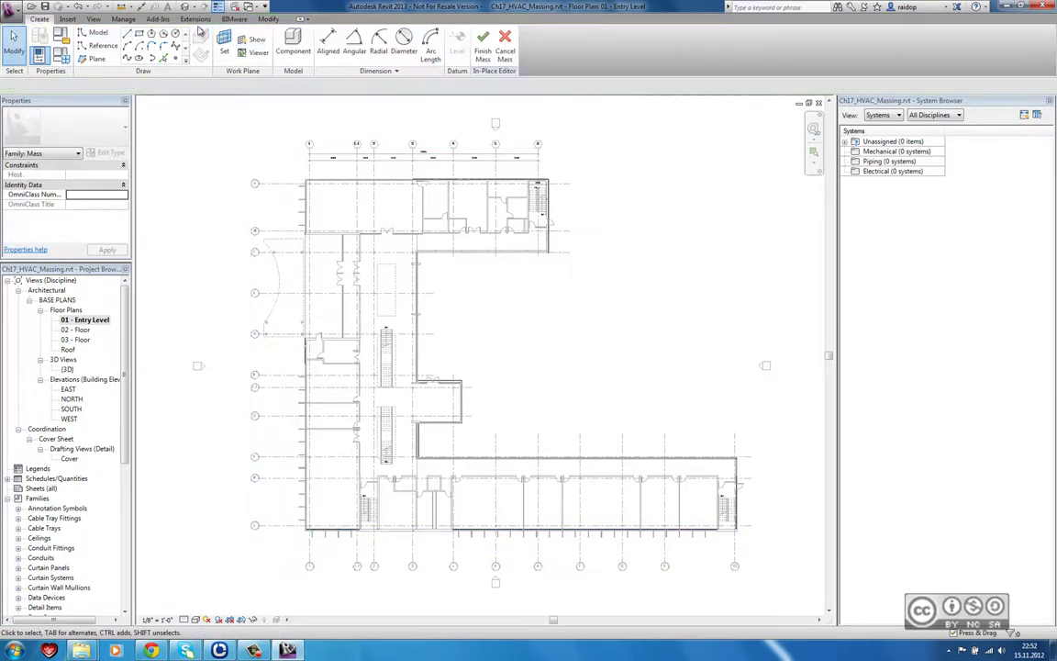
In 3D, extrude the outline into a form, lower its top to about 37'-4", and finish the mass
{"action": "left_click", "coordinate": [184, 7]}
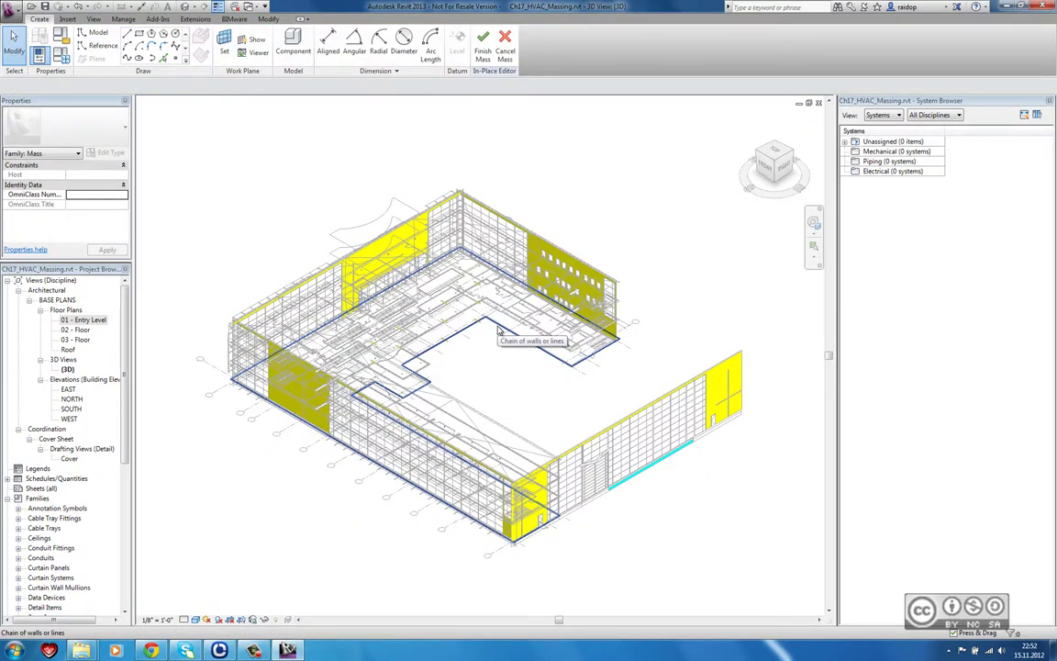
{"action": "left_click", "coordinate": [498, 330]}
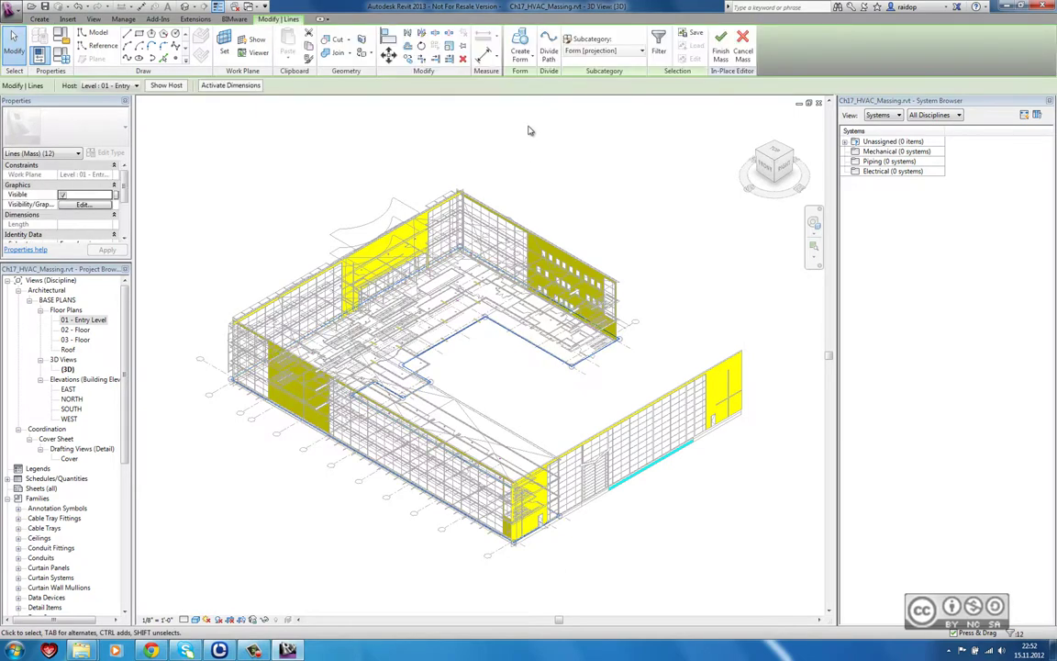
{"action": "left_click", "coordinate": [521, 39]}
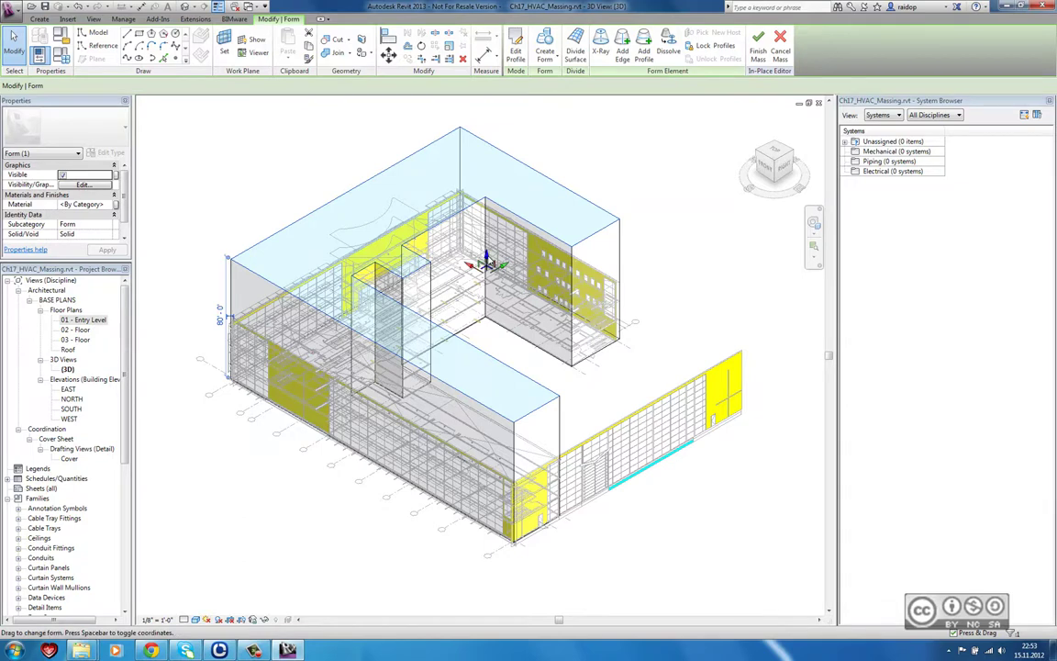
{"action": "left_click_drag", "start_coordinate": [486, 260], "coordinate": [510, 361]}
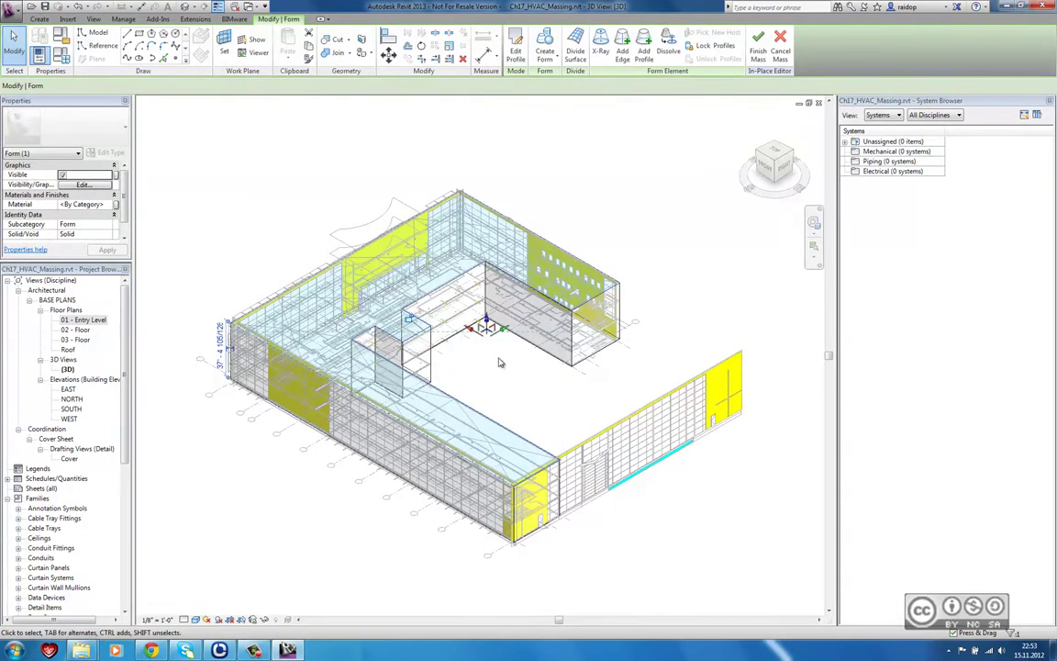
{"action": "left_click", "coordinate": [759, 51]}
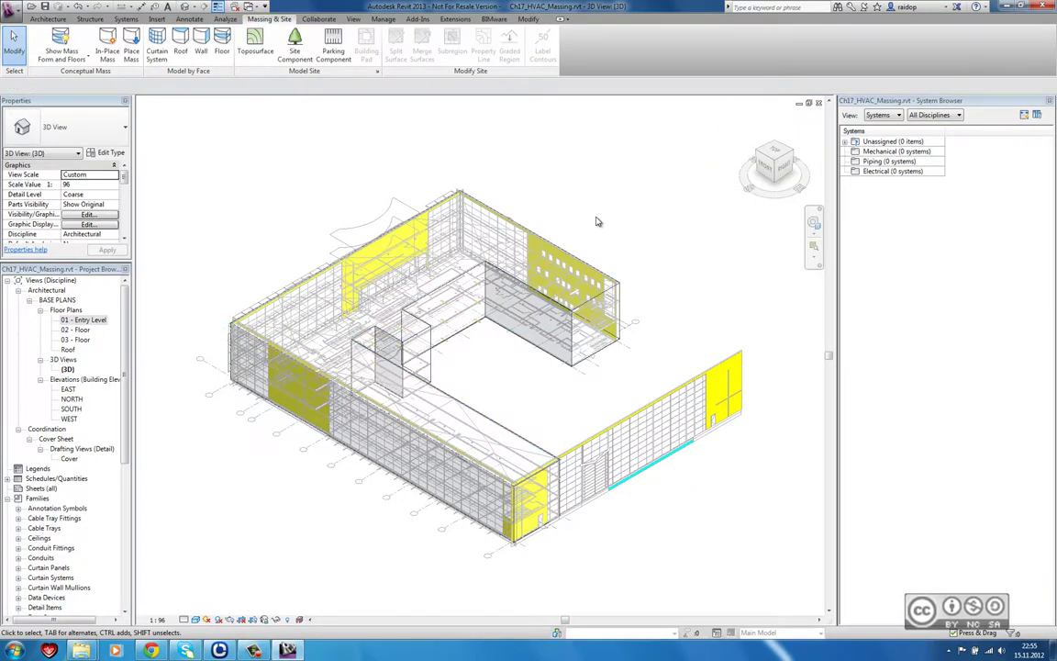
{"action": "left_click", "coordinate": [353, 19]}
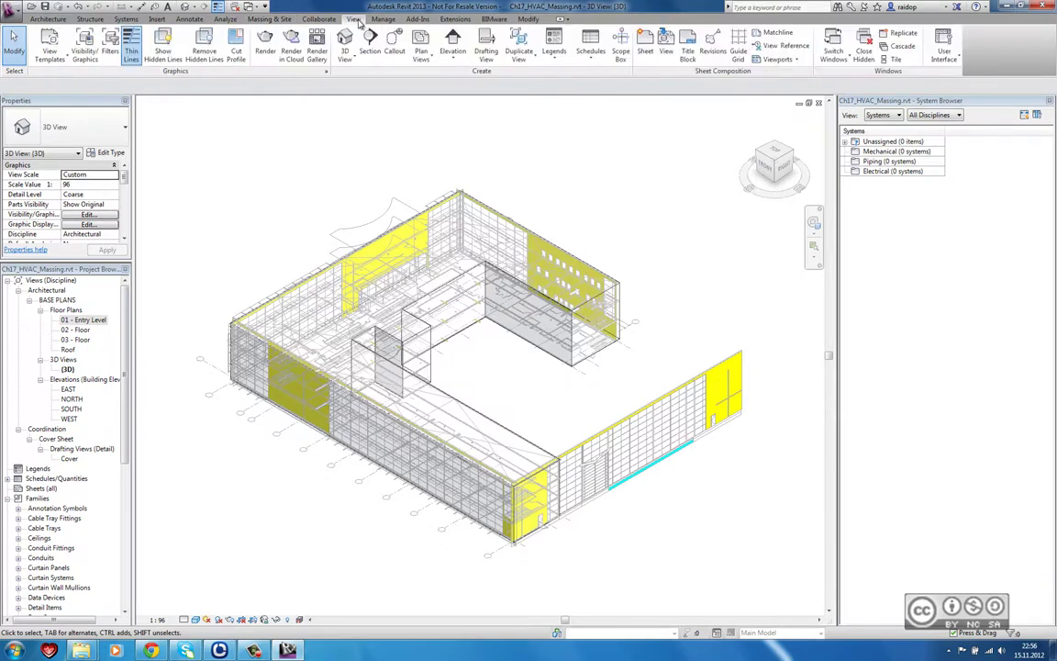
Hide the linked Ch17_COMPLETE.rvt model in the 3D view's Visibility/Graphics, then select the mass
{"action": "left_click", "coordinate": [84, 46]}
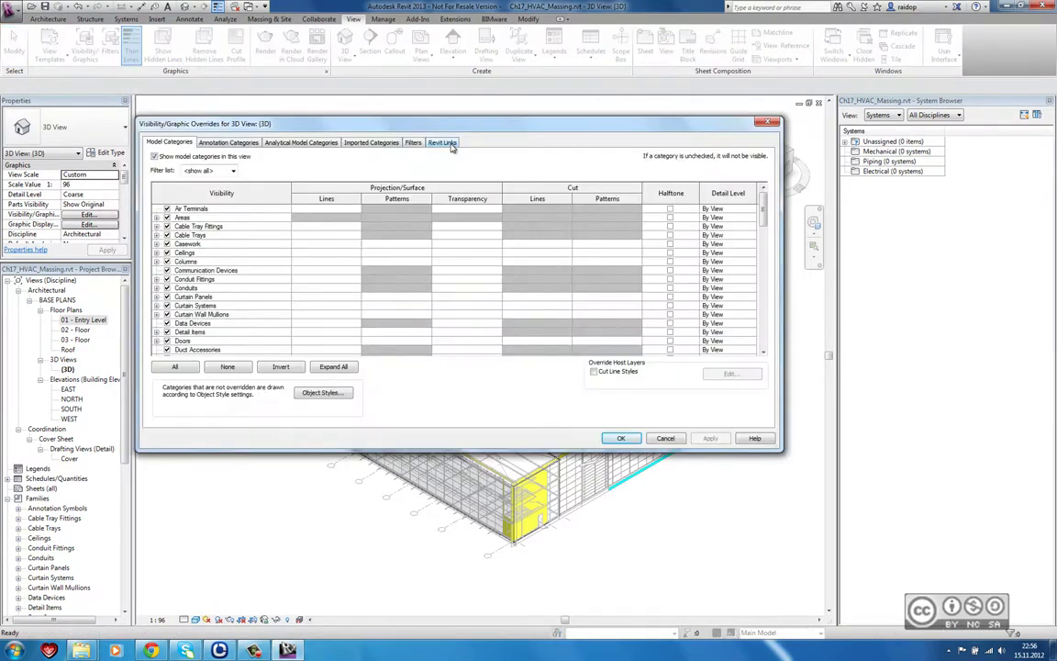
{"action": "left_click", "coordinate": [444, 143]}
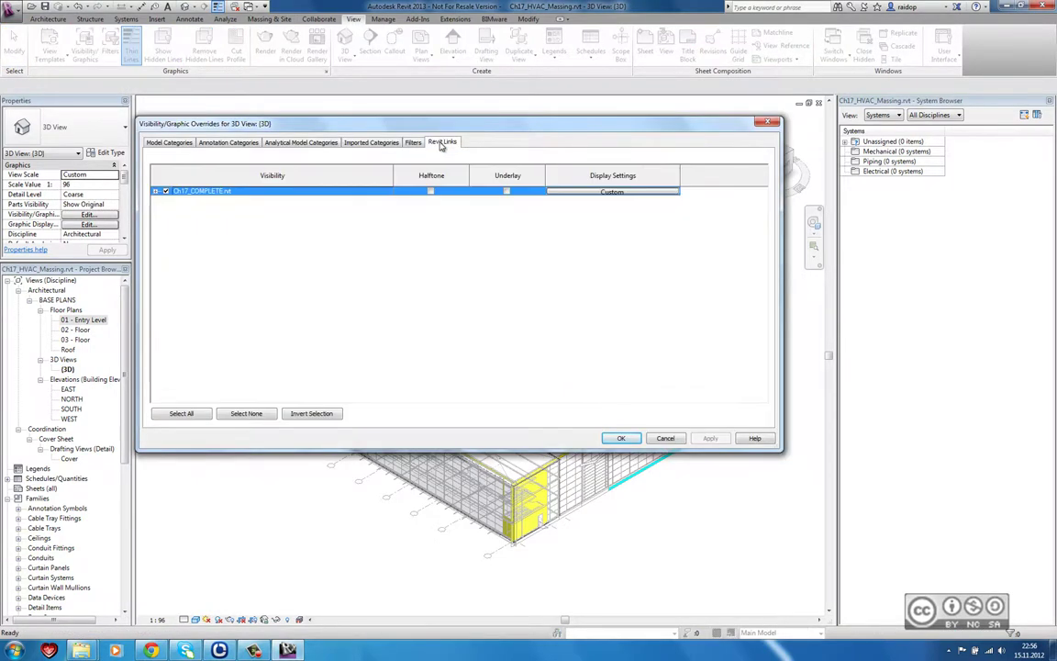
{"action": "left_click", "coordinate": [165, 191]}
{"action": "left_click", "coordinate": [711, 437]}
{"action": "left_click", "coordinate": [620, 438]}
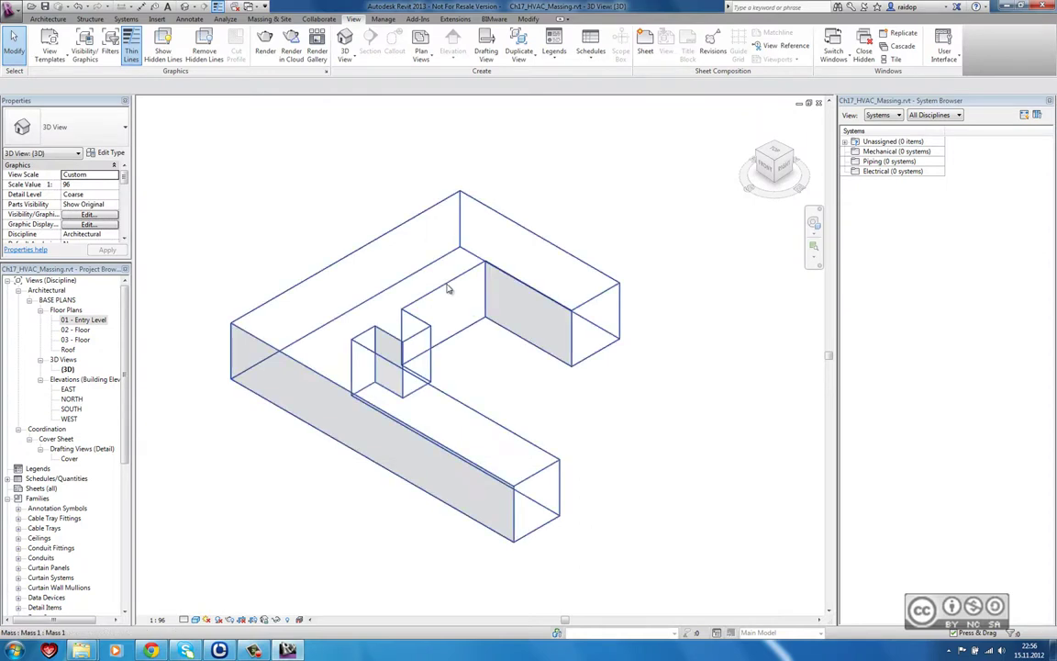
{"action": "left_click", "coordinate": [449, 289]}
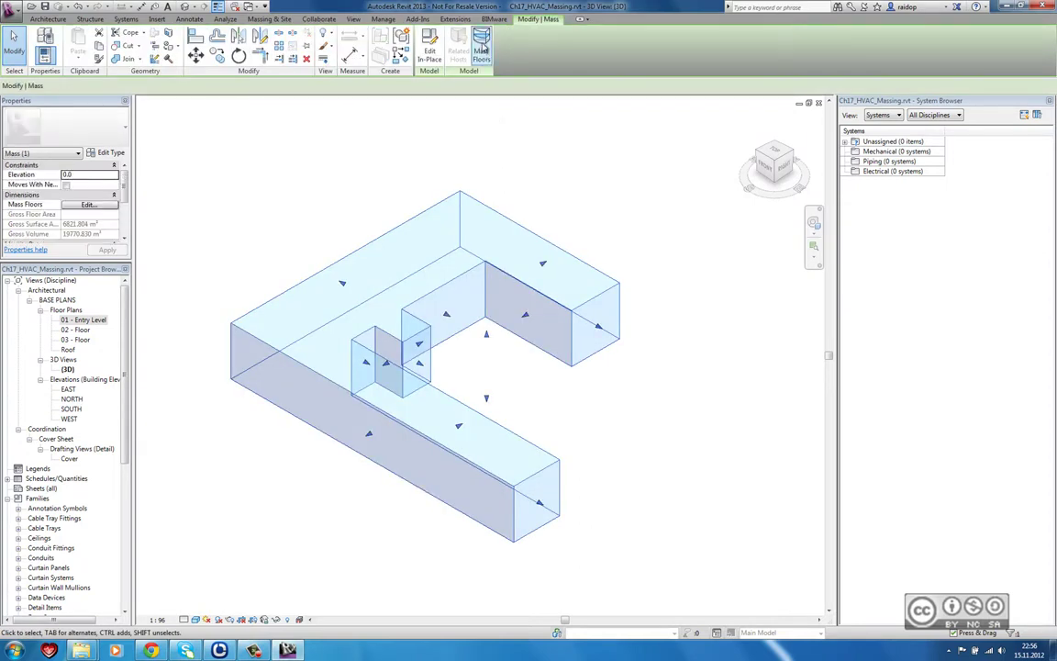
Create mass floors at 01 - Entry Level, 02 - Floor, 03 - Floor and Roof
{"action": "left_click", "coordinate": [481, 50]}
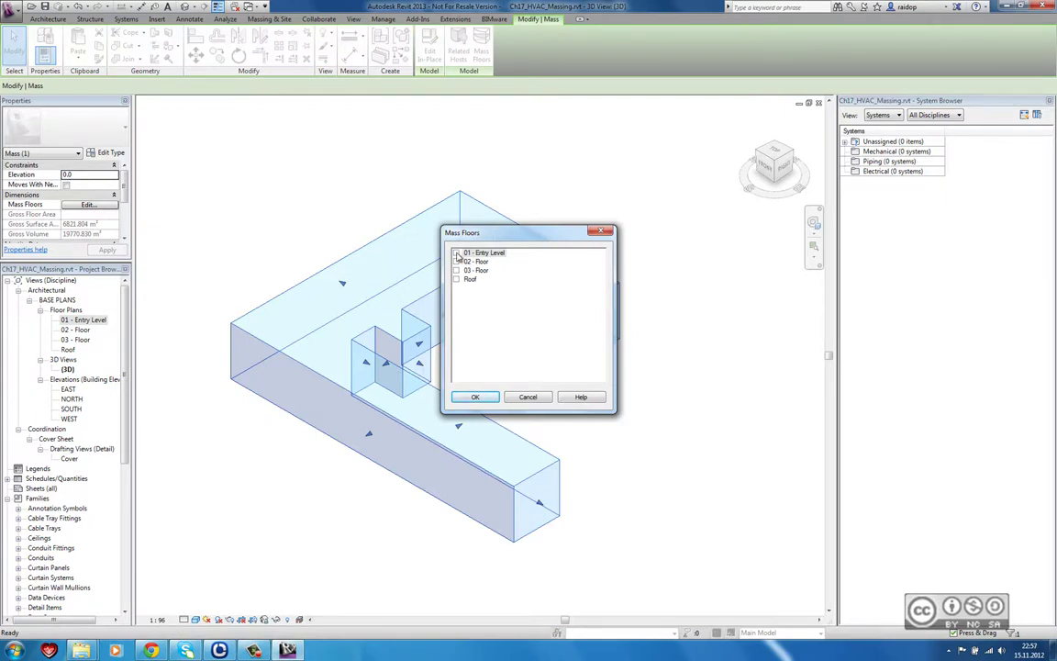
{"action": "left_click", "coordinate": [456, 252]}
{"action": "left_click", "coordinate": [456, 261]}
{"action": "left_click", "coordinate": [457, 270]}
{"action": "left_click", "coordinate": [456, 279]}
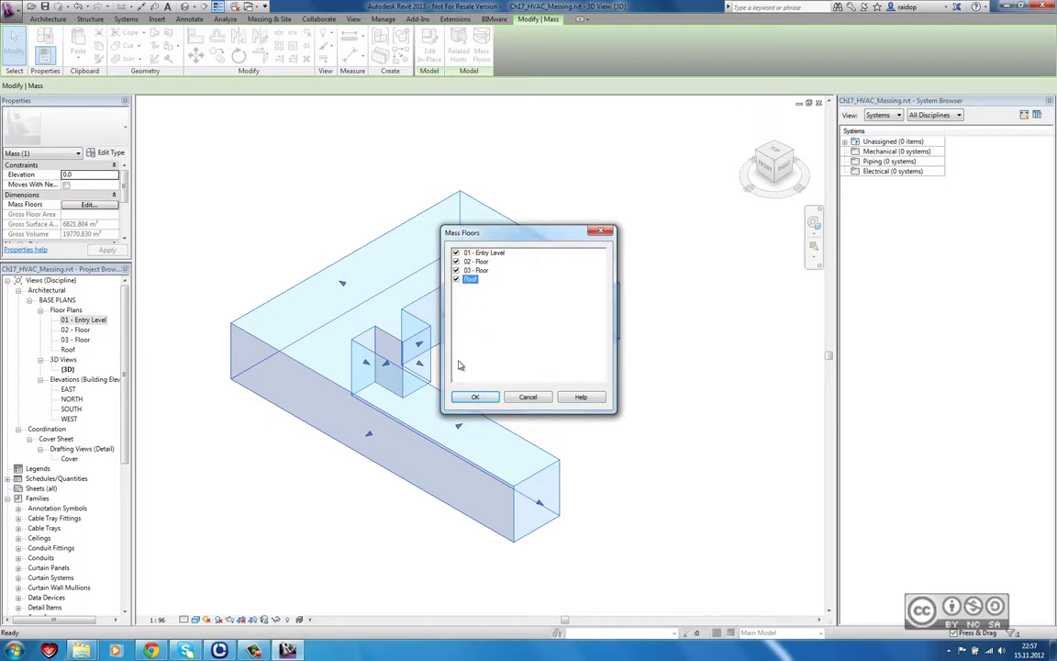
{"action": "left_click", "coordinate": [475, 397]}
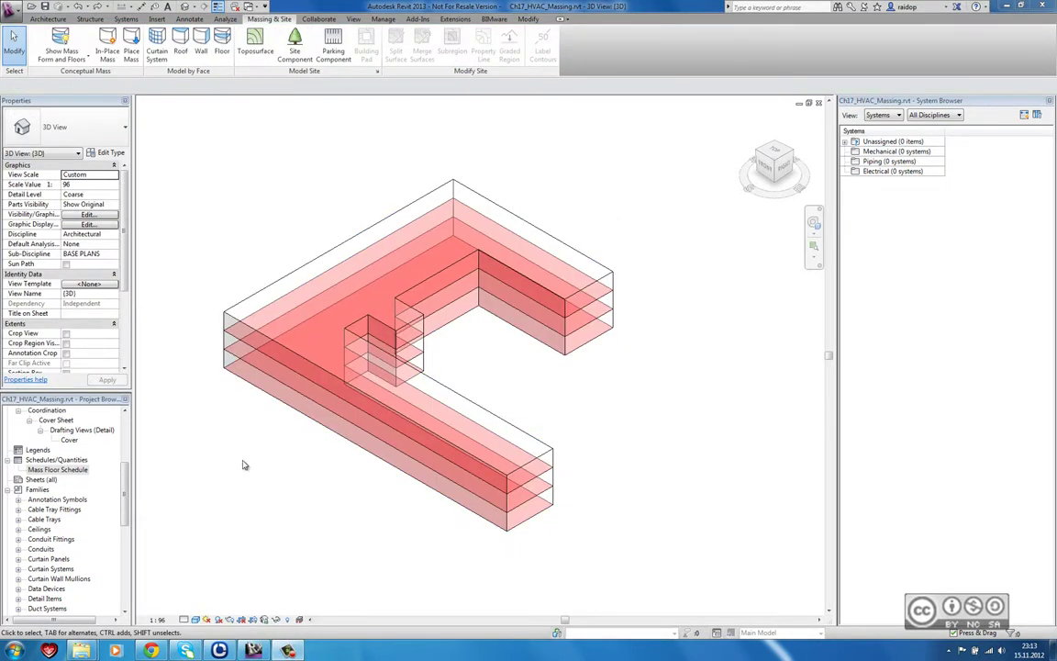
{"action": "double_click", "coordinate": [57, 470]}
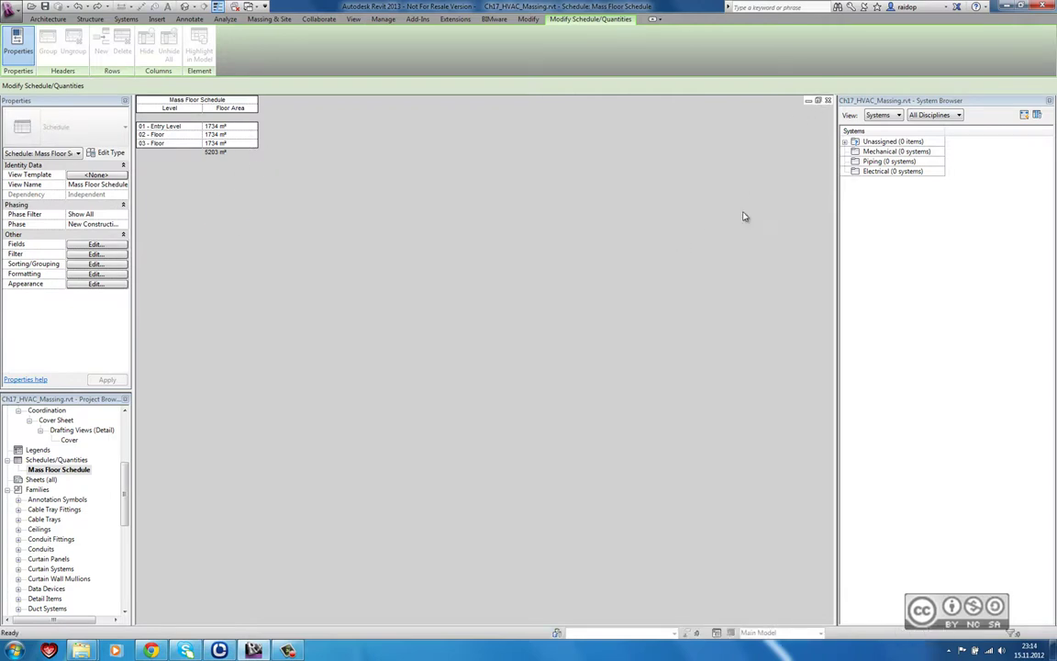
{"action": "key", "text": "ctrl+Tab"}
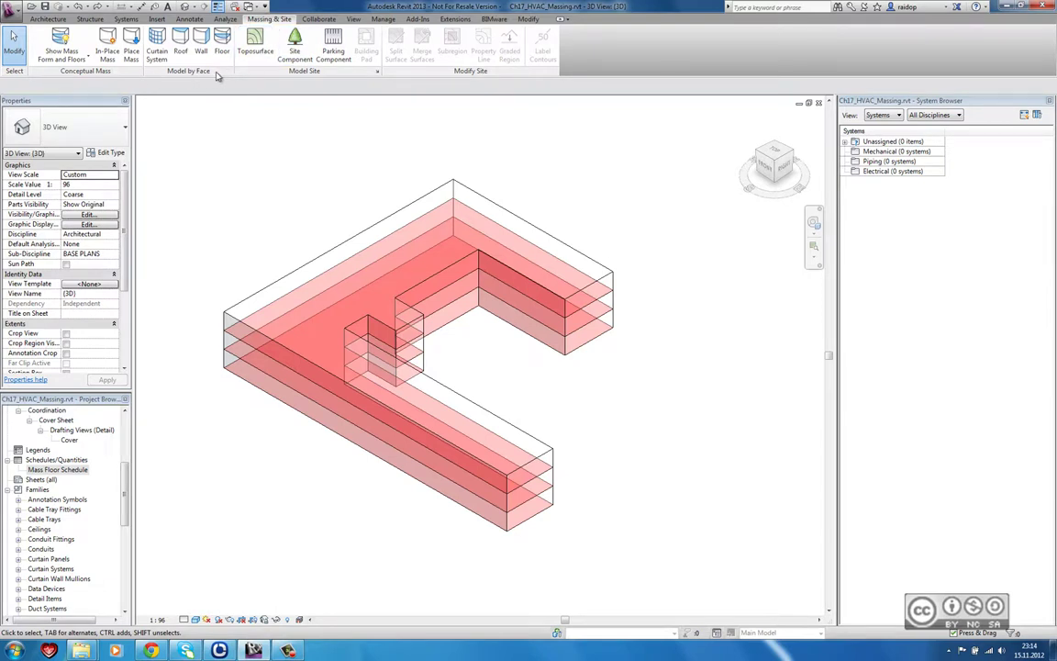
Convert all the mass floors into floor slabs with Floor by Face
{"action": "left_click", "coordinate": [223, 43]}
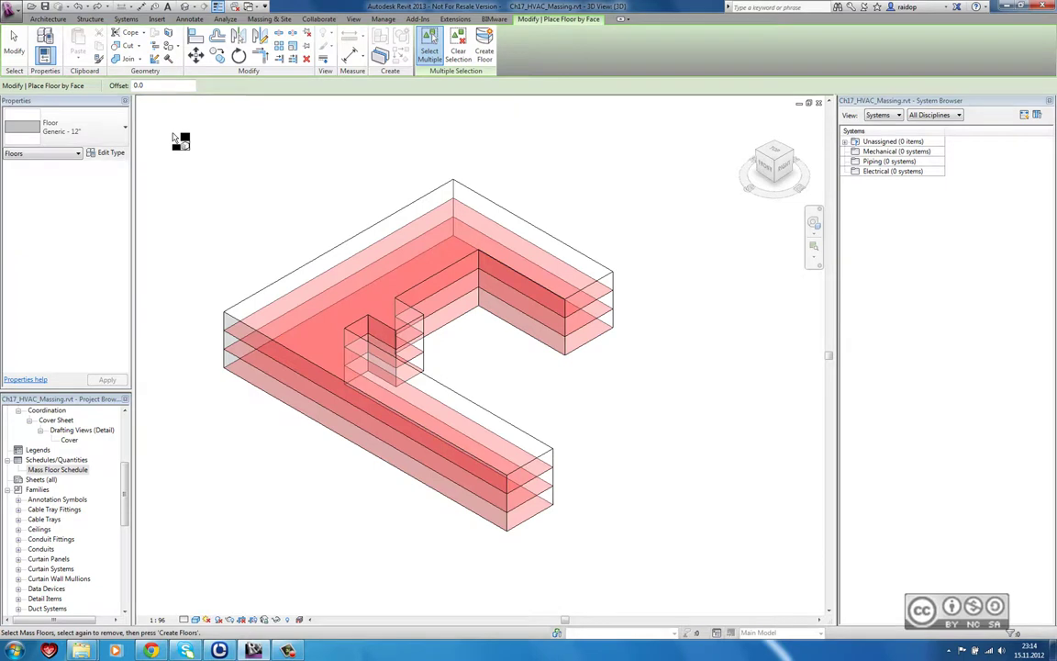
{"action": "left_click_drag", "start_coordinate": [174, 138], "coordinate": [637, 534]}
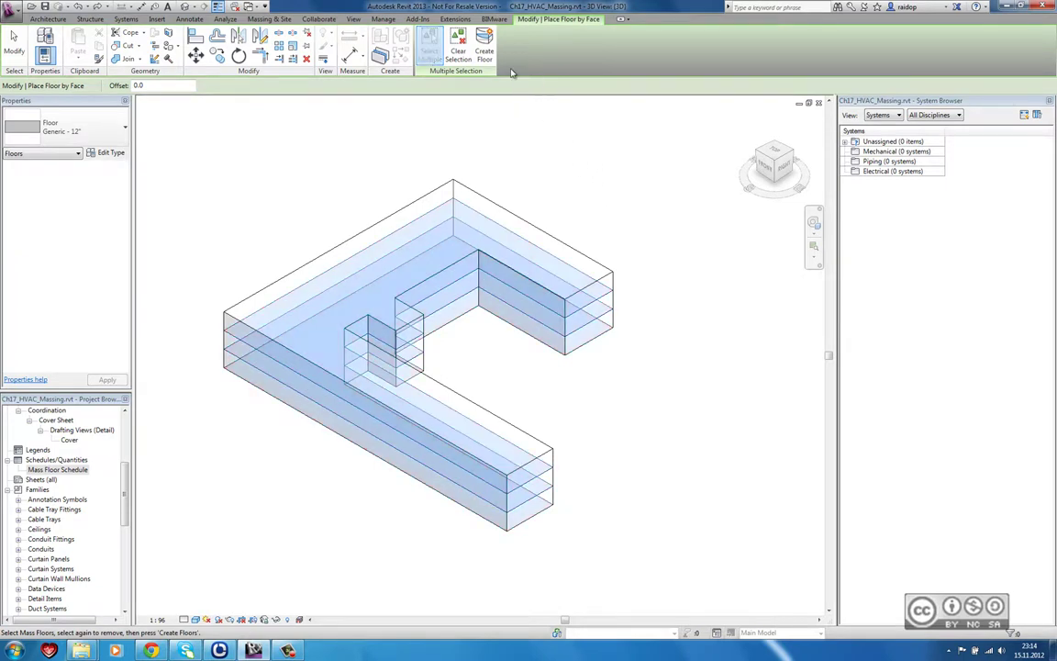
{"action": "left_click", "coordinate": [485, 50]}
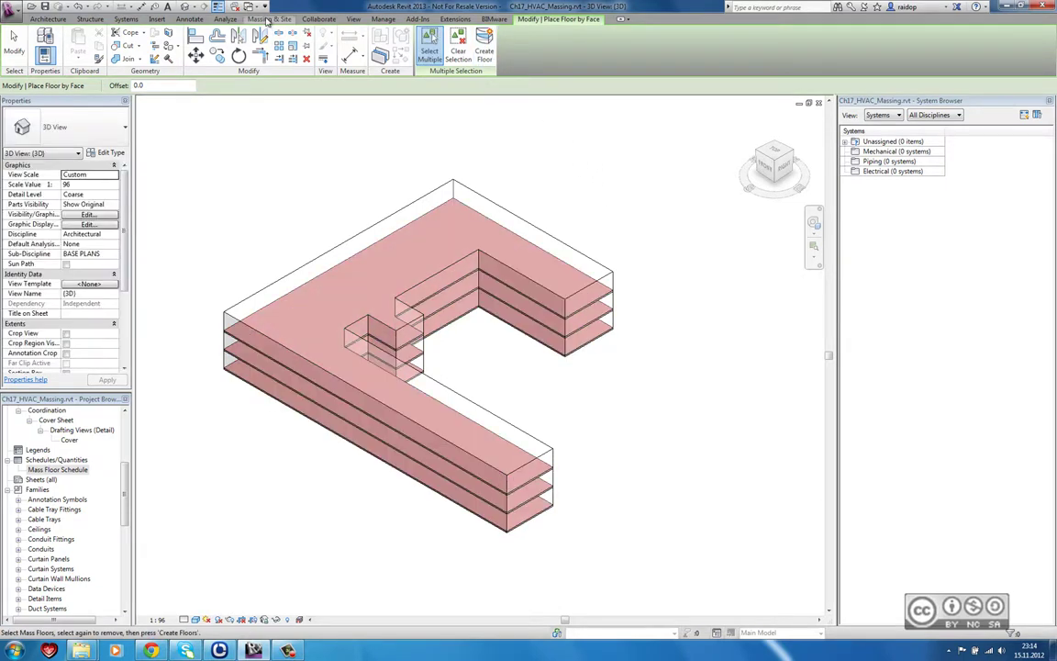
Cover the mass's top face with a roof using Roof by Face
{"action": "left_click", "coordinate": [268, 19]}
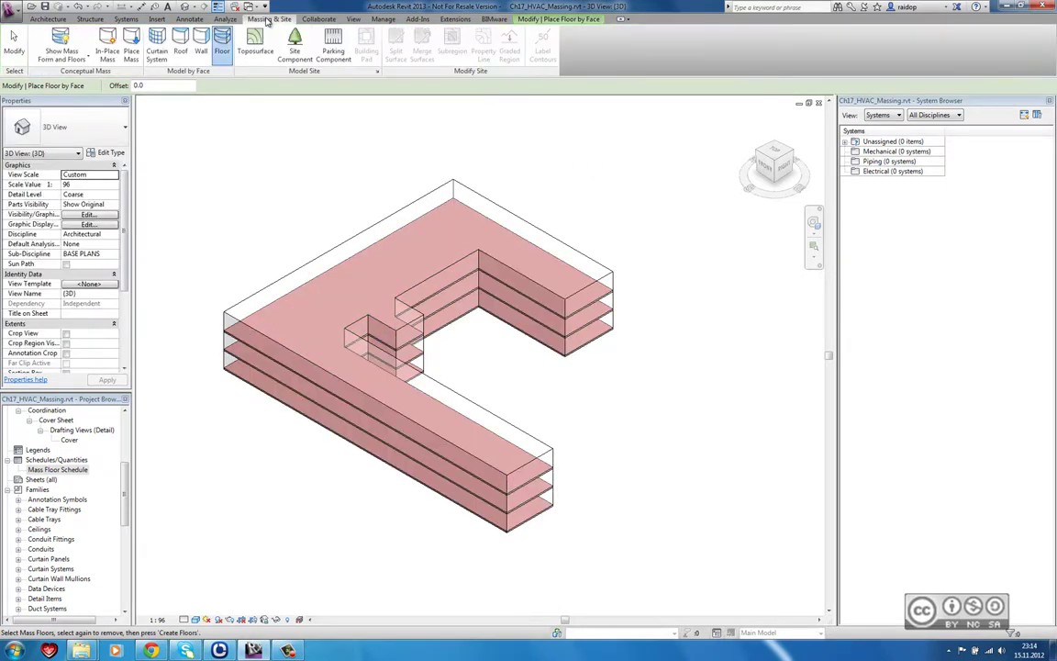
{"action": "left_click", "coordinate": [181, 46]}
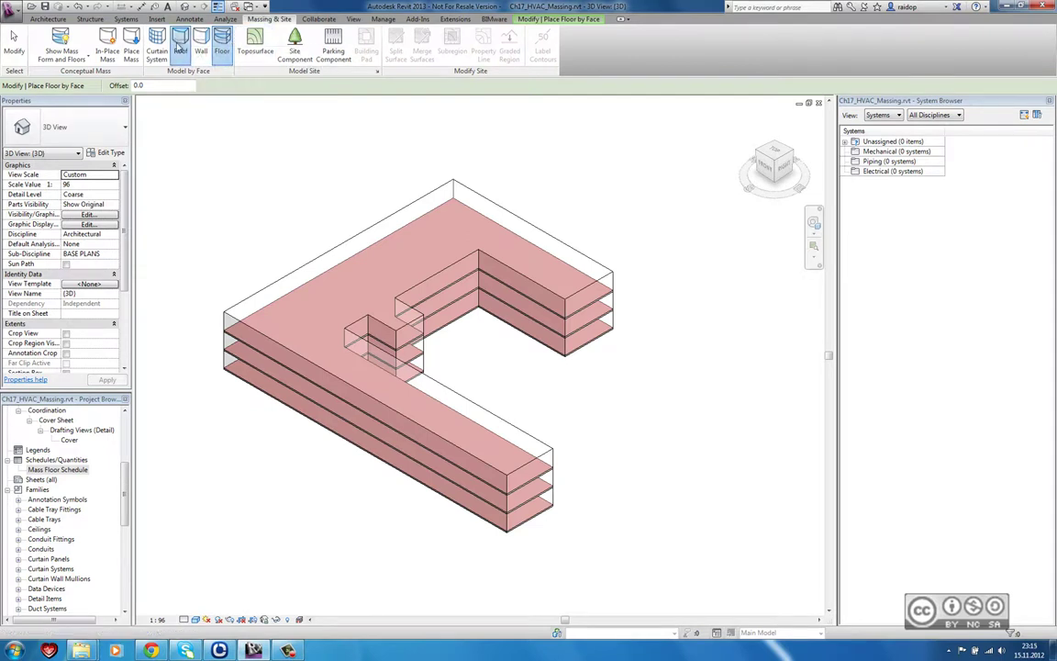
{"action": "left_click", "coordinate": [282, 283]}
{"action": "left_click", "coordinate": [483, 57]}
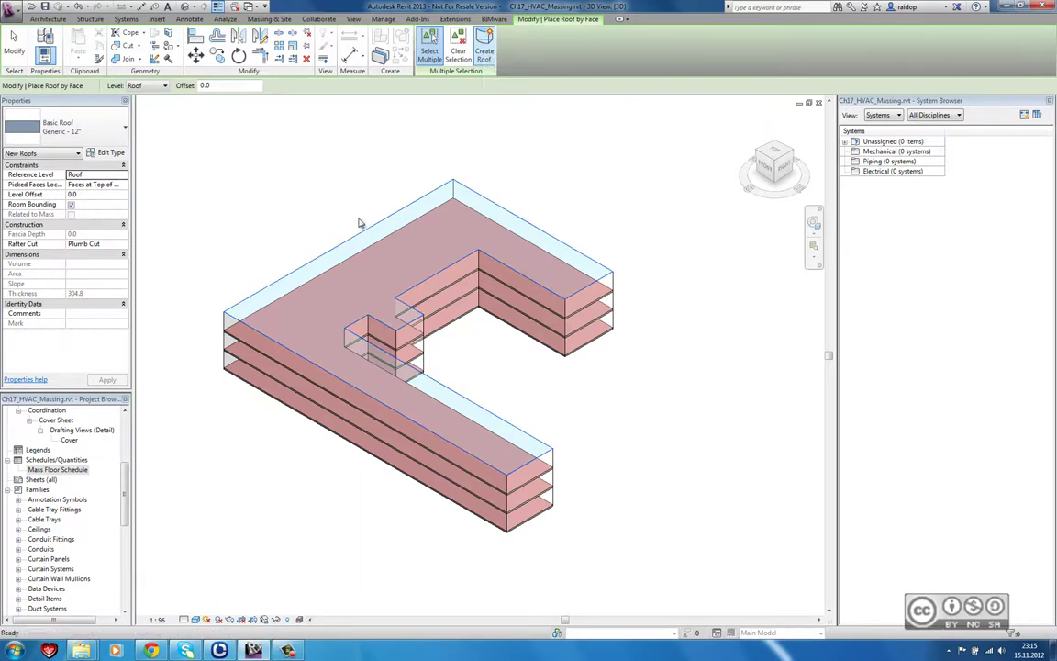
{"action": "left_click", "coordinate": [268, 19]}
{"action": "left_click", "coordinate": [181, 41]}
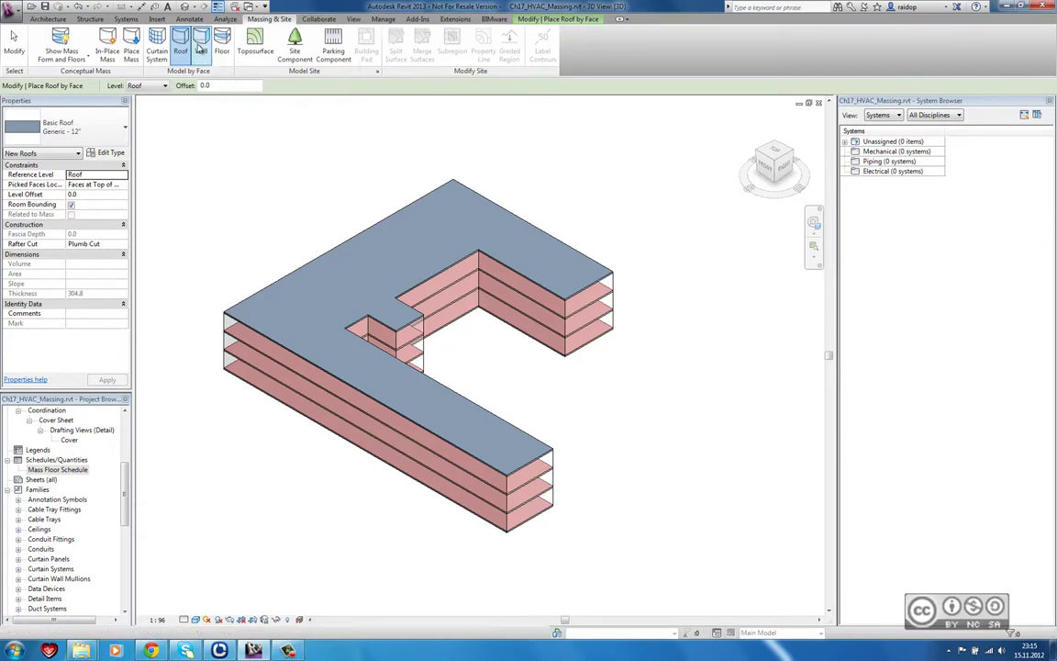
Place an Exterior - Brick on Mtl. Stud wall, Level Automatic, on the long front face
{"action": "left_click", "coordinate": [201, 40]}
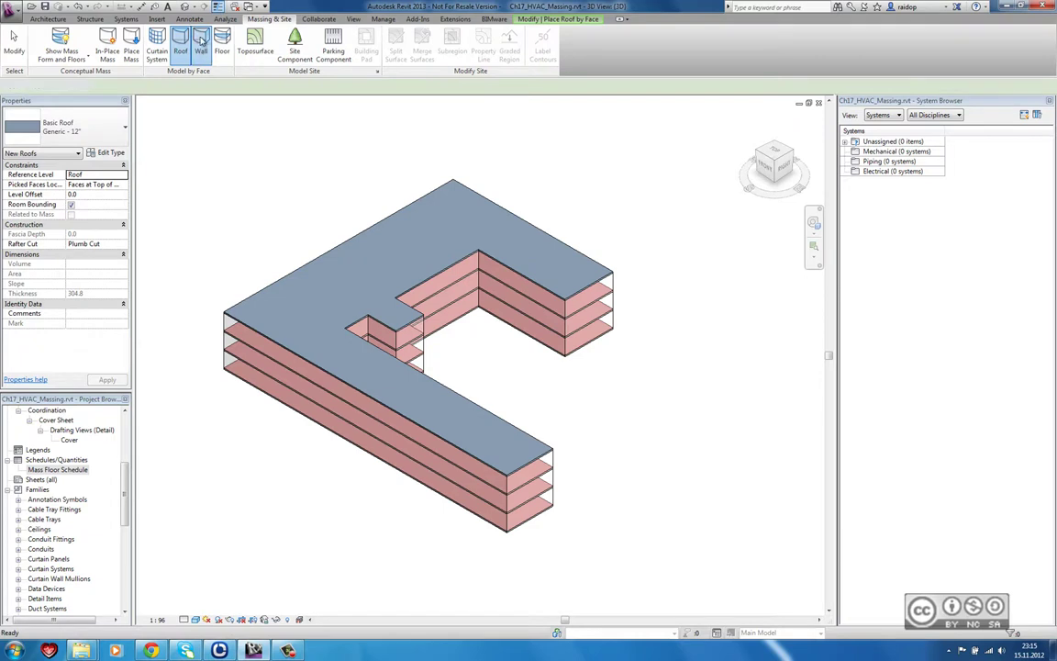
{"action": "left_click", "coordinate": [99, 127]}
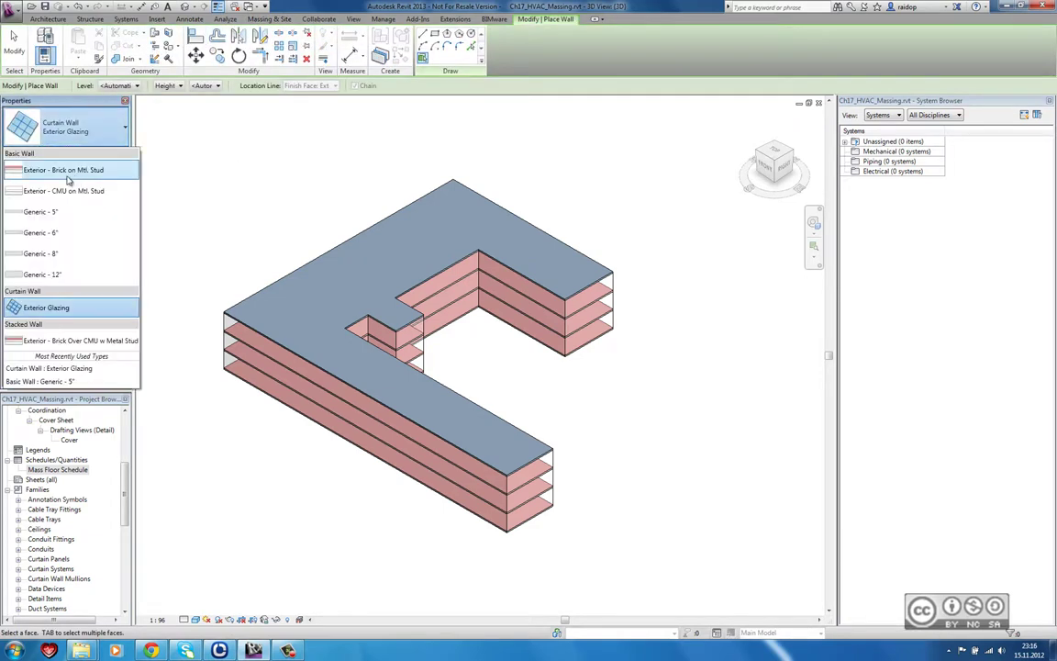
{"action": "left_click", "coordinate": [53, 170]}
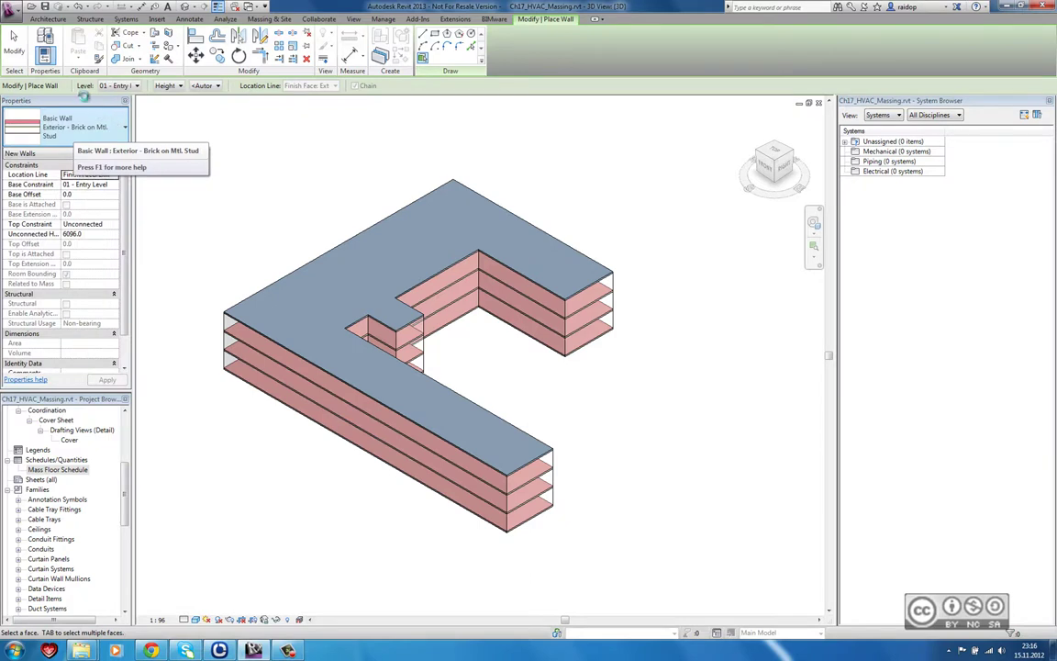
{"action": "left_click", "coordinate": [120, 85]}
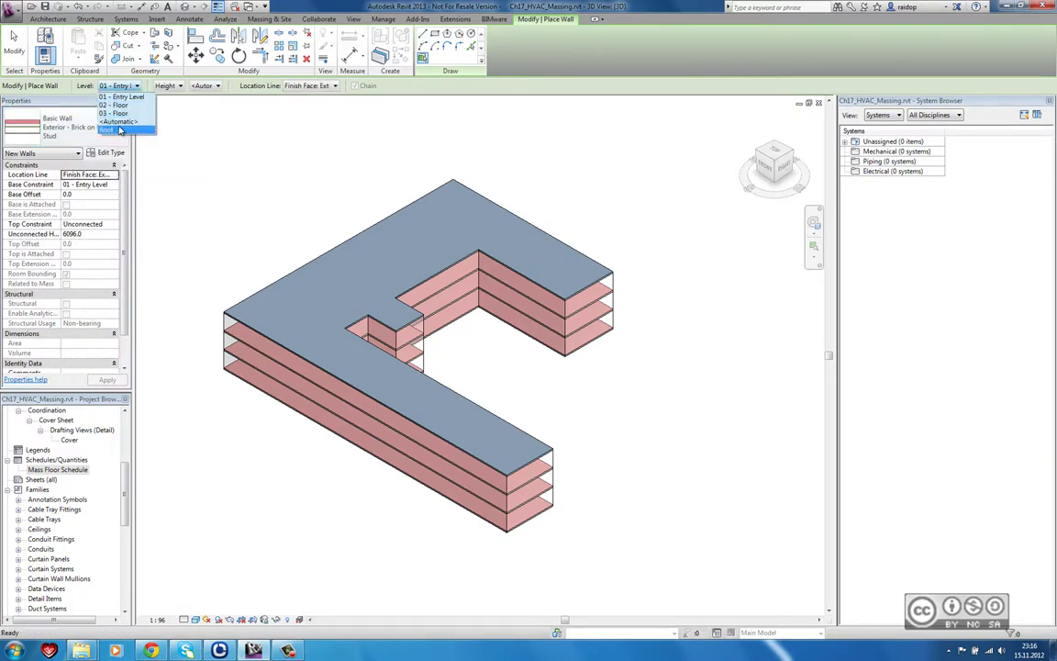
{"action": "left_click", "coordinate": [119, 122]}
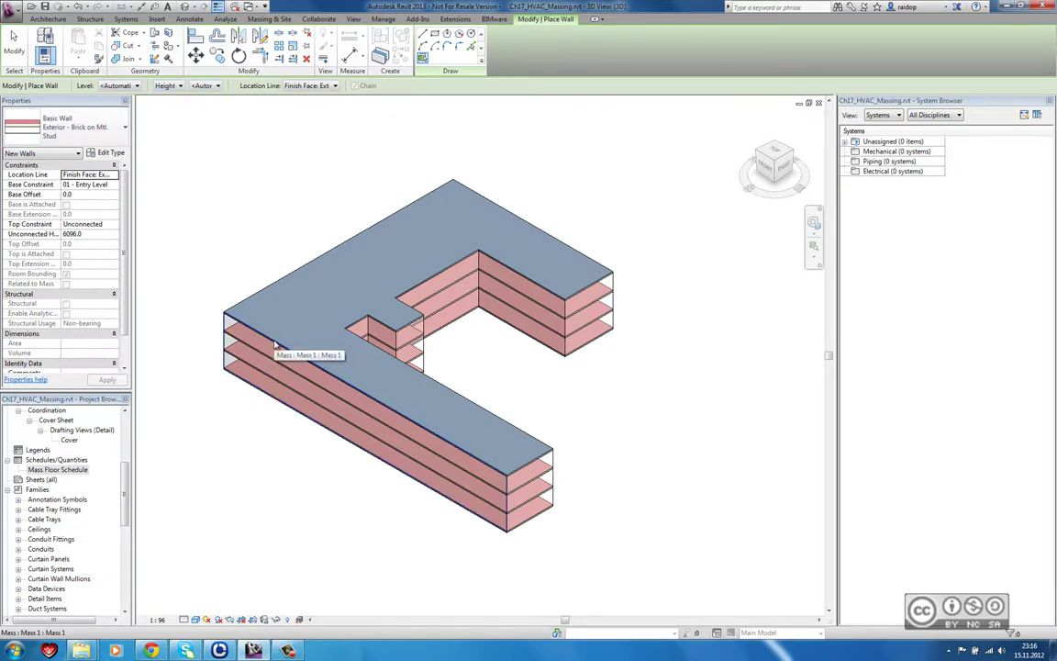
{"action": "left_click", "coordinate": [275, 346]}
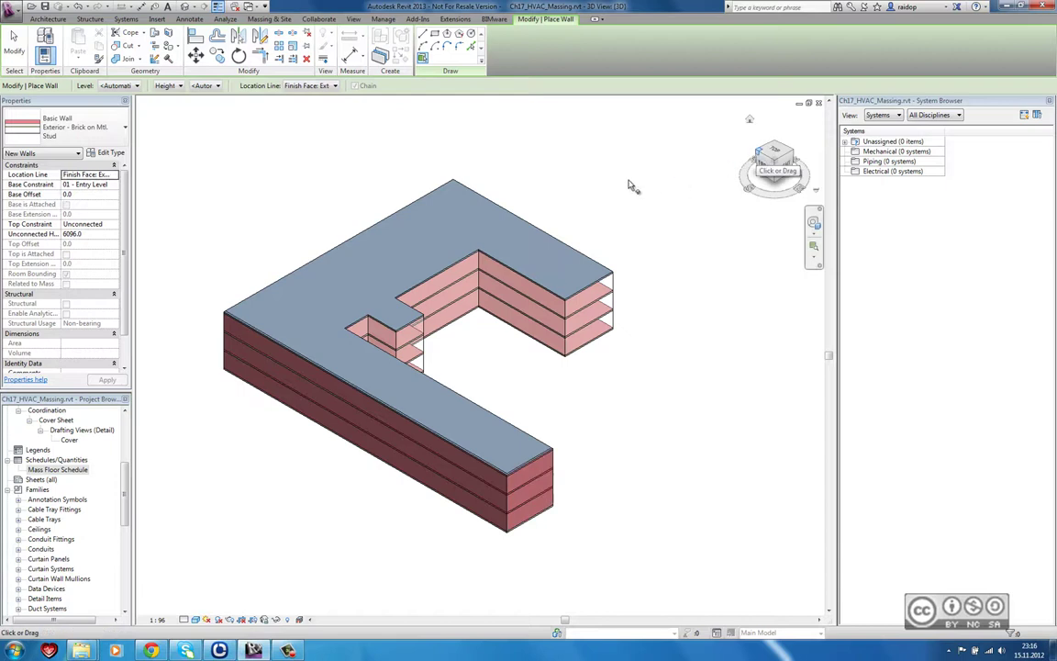
Orbit to the inner courtyard and switch the wall type to Exterior Glazing curtain wall
{"action": "middle_click_drag", "start_coordinate": [631, 175], "coordinate": [413, 101], "text": "shift"}
{"action": "left_click", "coordinate": [266, 19]}
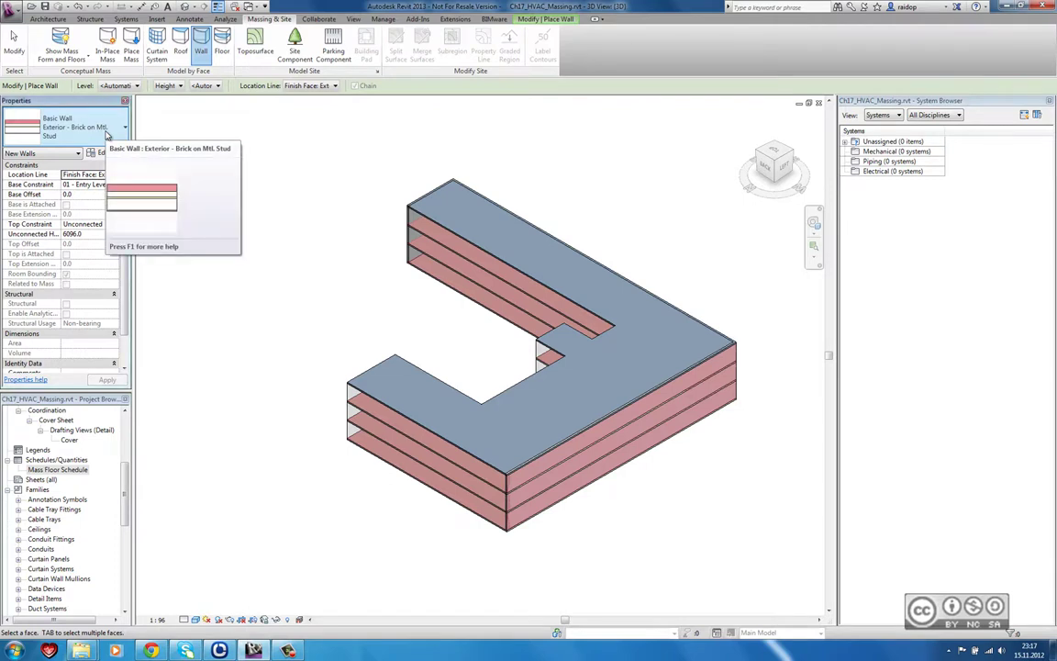
{"action": "left_click", "coordinate": [107, 135]}
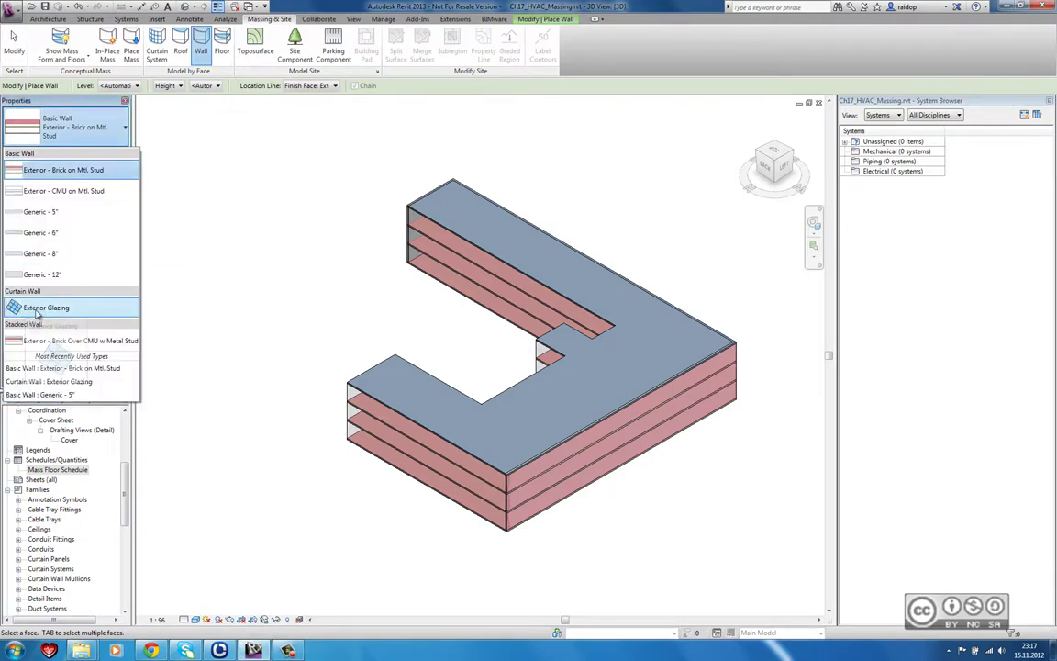
{"action": "left_click", "coordinate": [34, 309]}
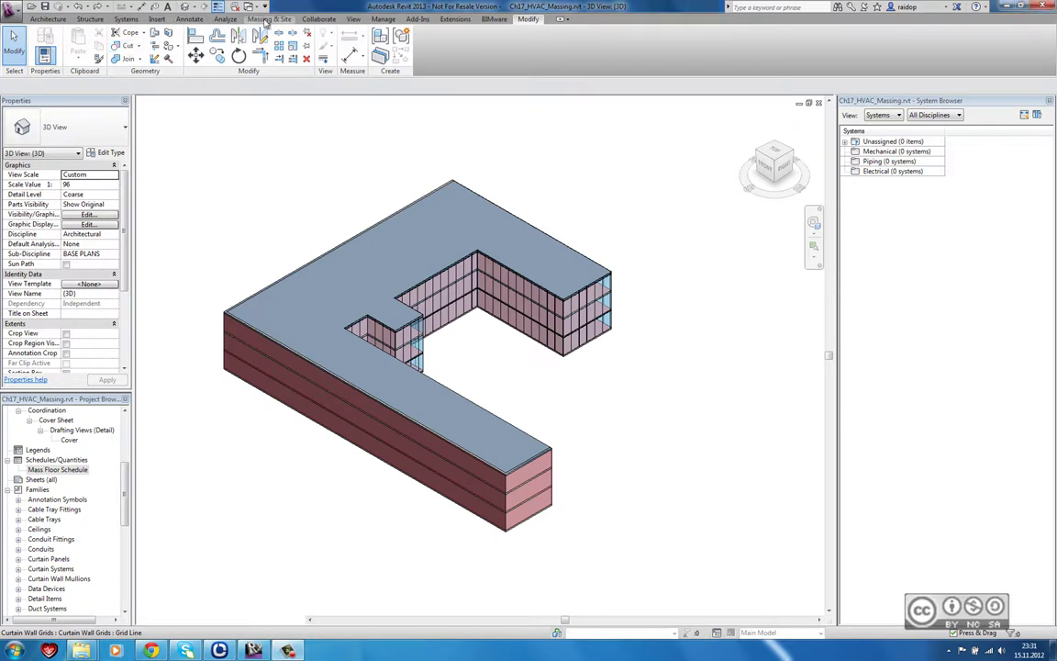
Place an Exterior Glazing curtain wall on Mass 1's long front face and check it
{"action": "left_click", "coordinate": [275, 20]}
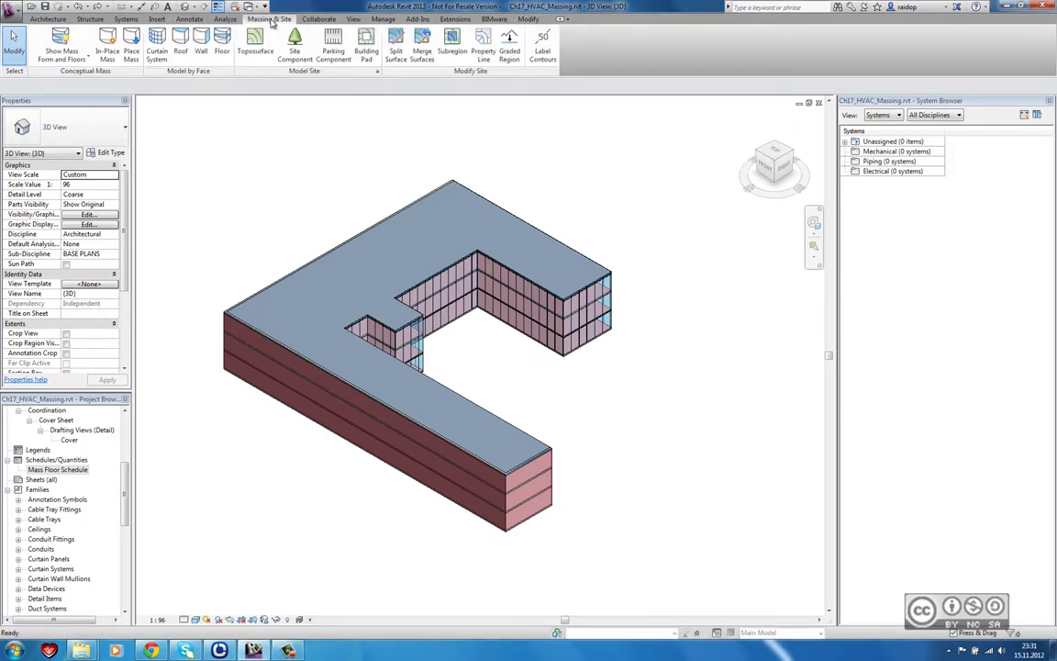
{"action": "left_click", "coordinate": [201, 41]}
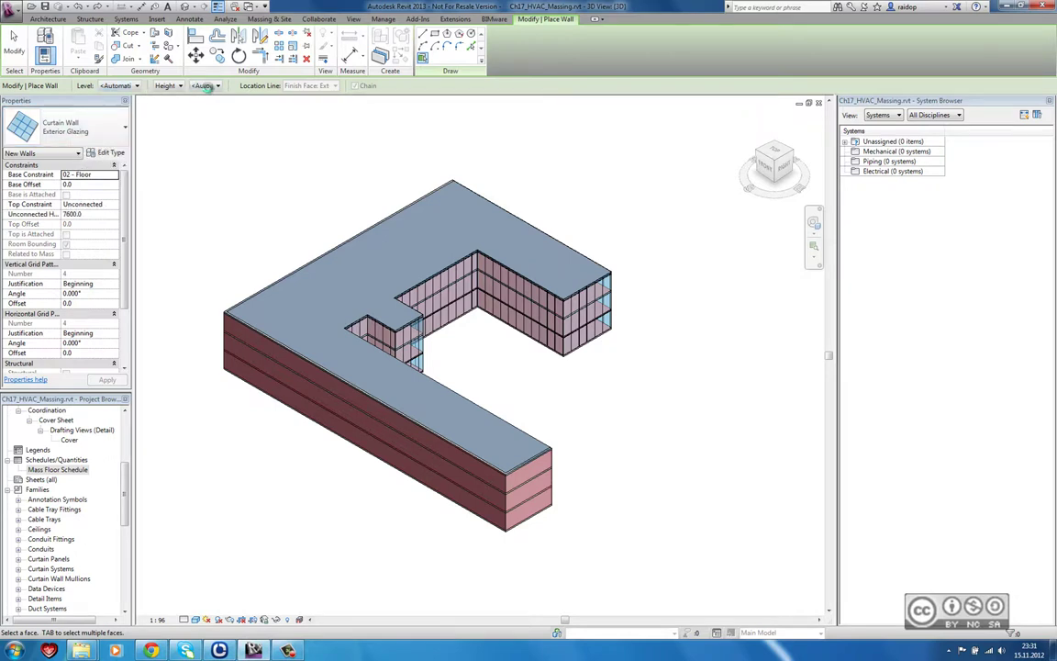
{"action": "left_click", "coordinate": [296, 430]}
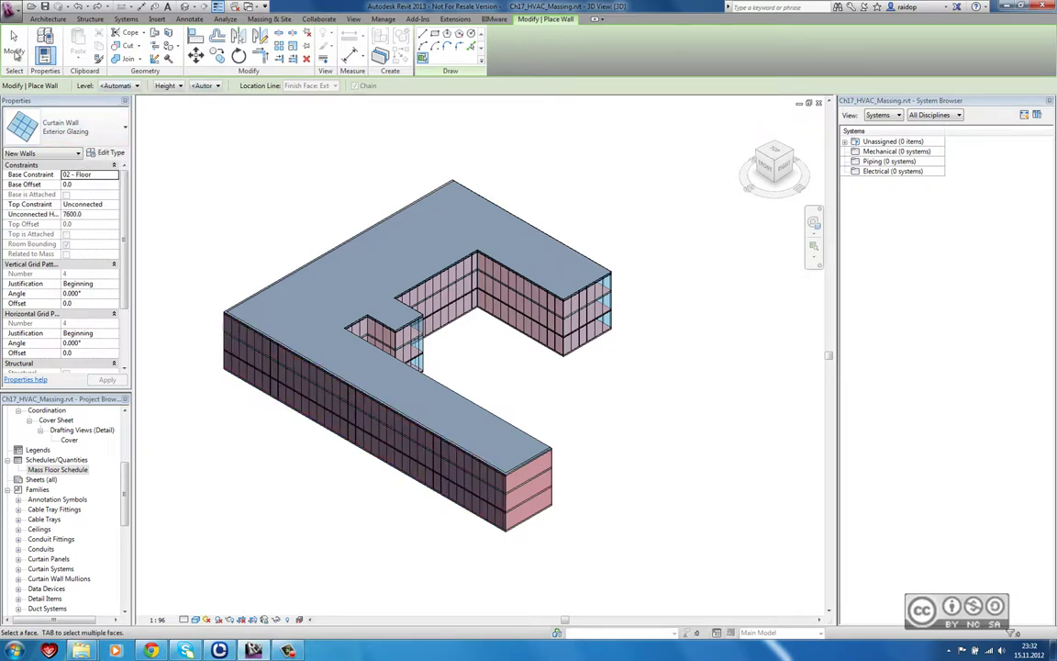
{"action": "left_click", "coordinate": [14, 51]}
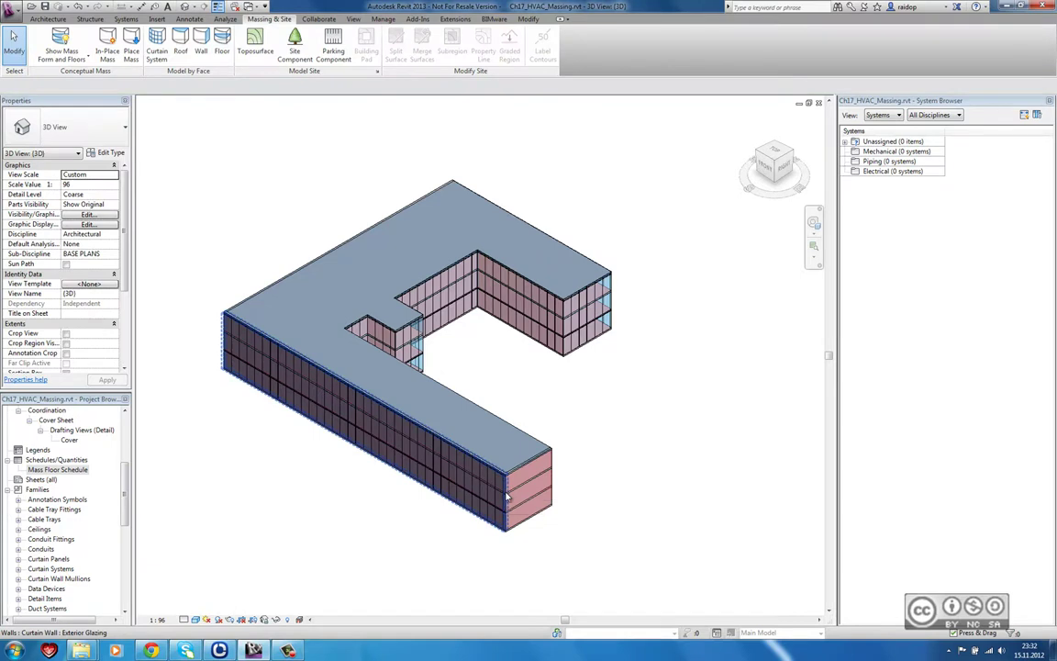
{"action": "left_click", "coordinate": [365, 394]}
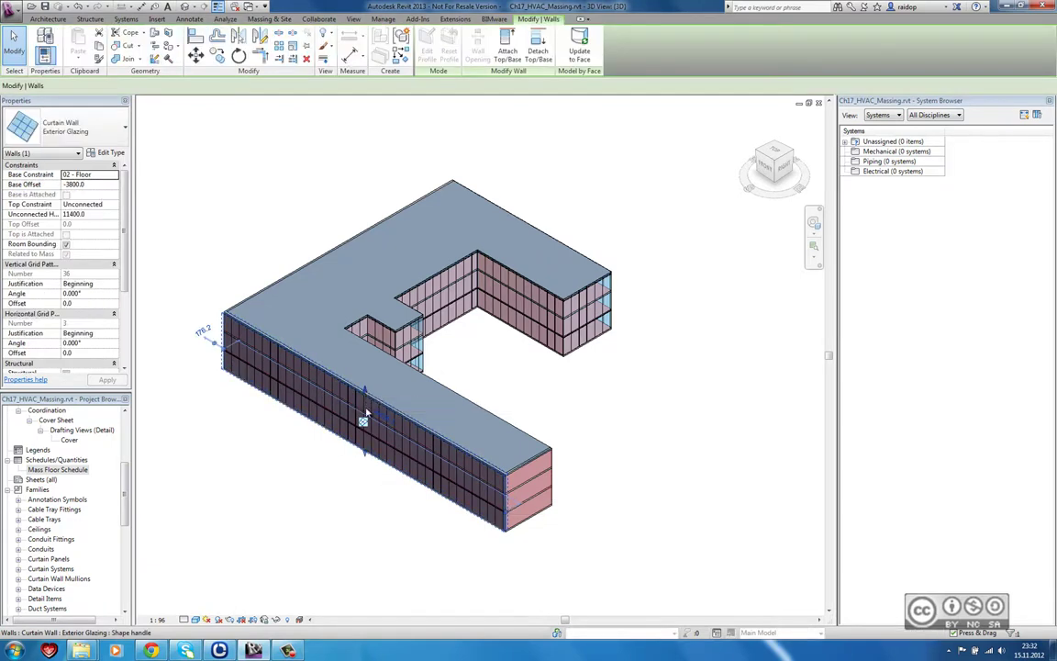
{"action": "left_click", "coordinate": [369, 468]}
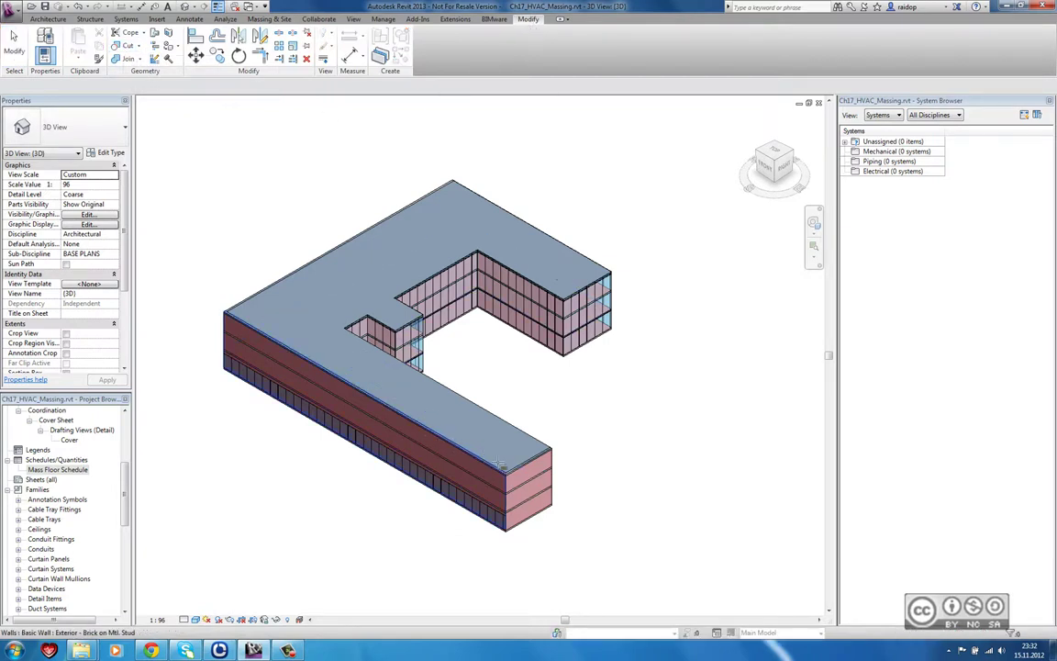
Cut the front brick wall with the curtain wall using Cut Geometry (CG)
{"action": "key", "text": "c"}
{"action": "key", "text": "g"}
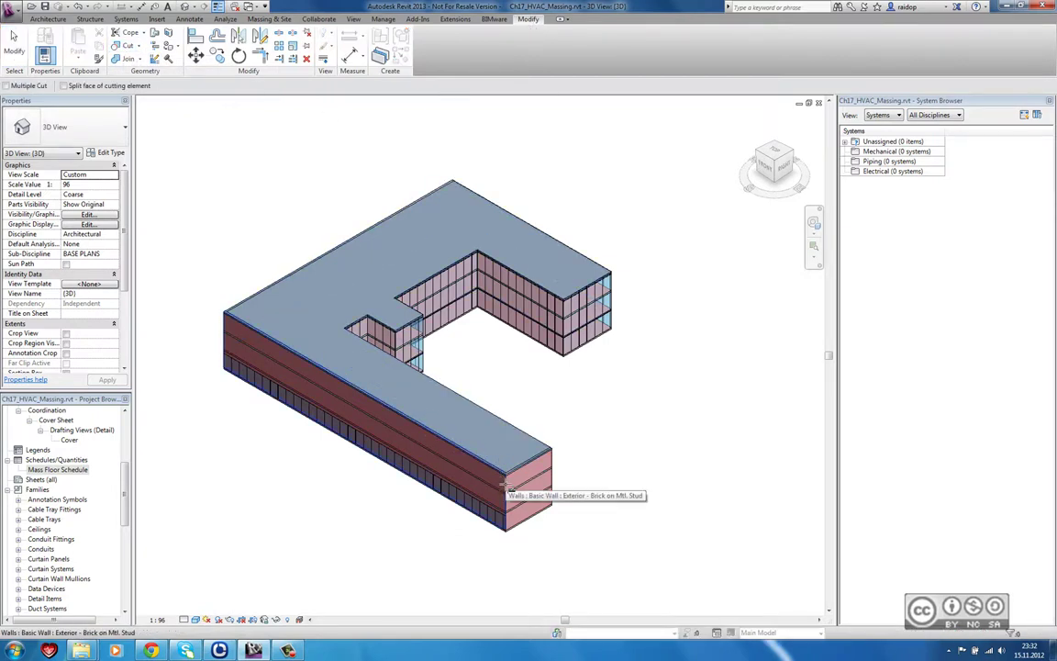
{"action": "left_click", "coordinate": [508, 486]}
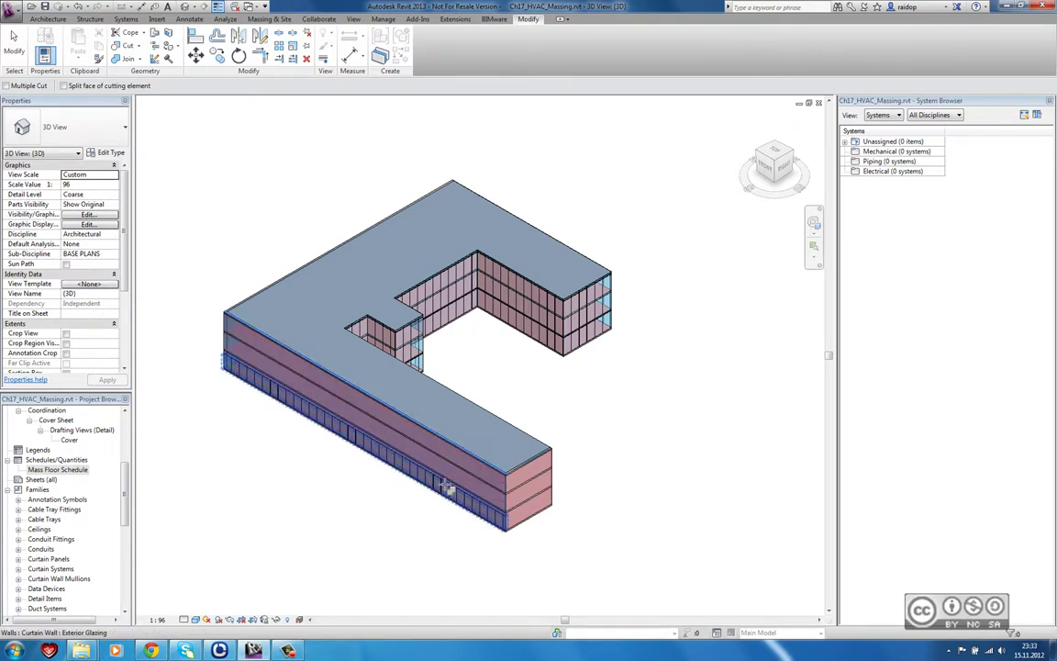
{"action": "left_click", "coordinate": [445, 487]}
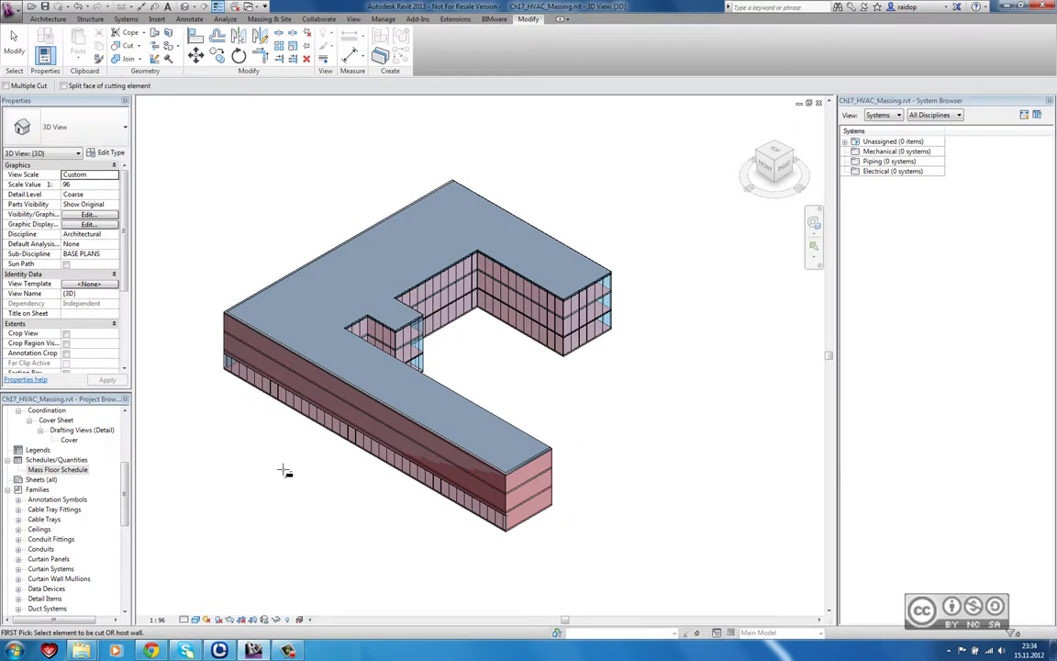
{"action": "left_click", "coordinate": [14, 46]}
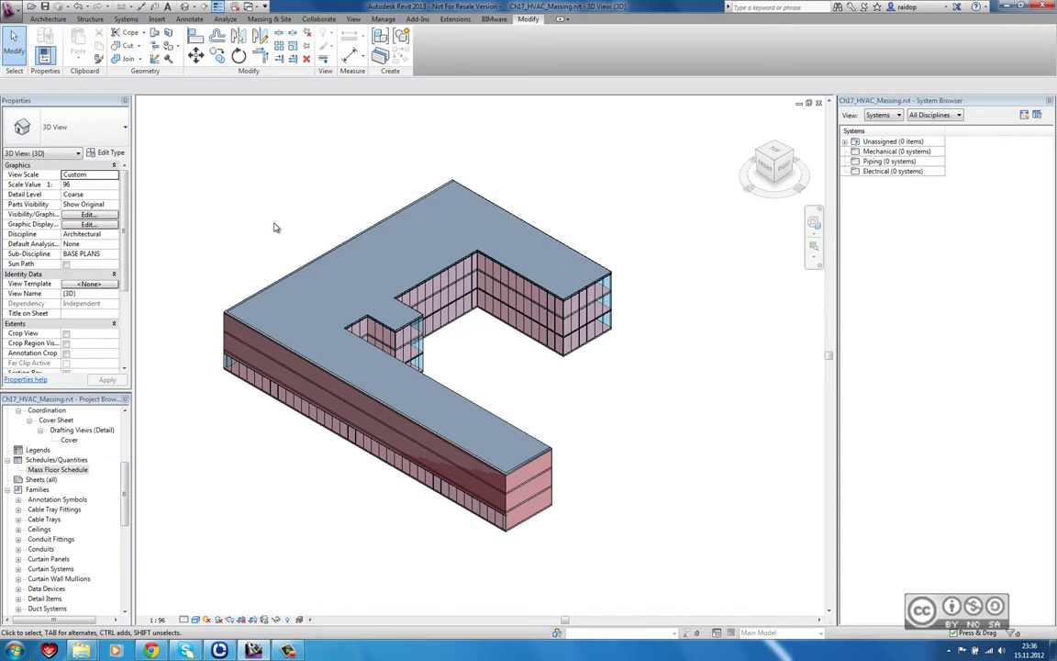
Switch back to the Massing & Site tools, leaving the enclosed building unchanged
{"action": "left_click", "coordinate": [269, 18]}
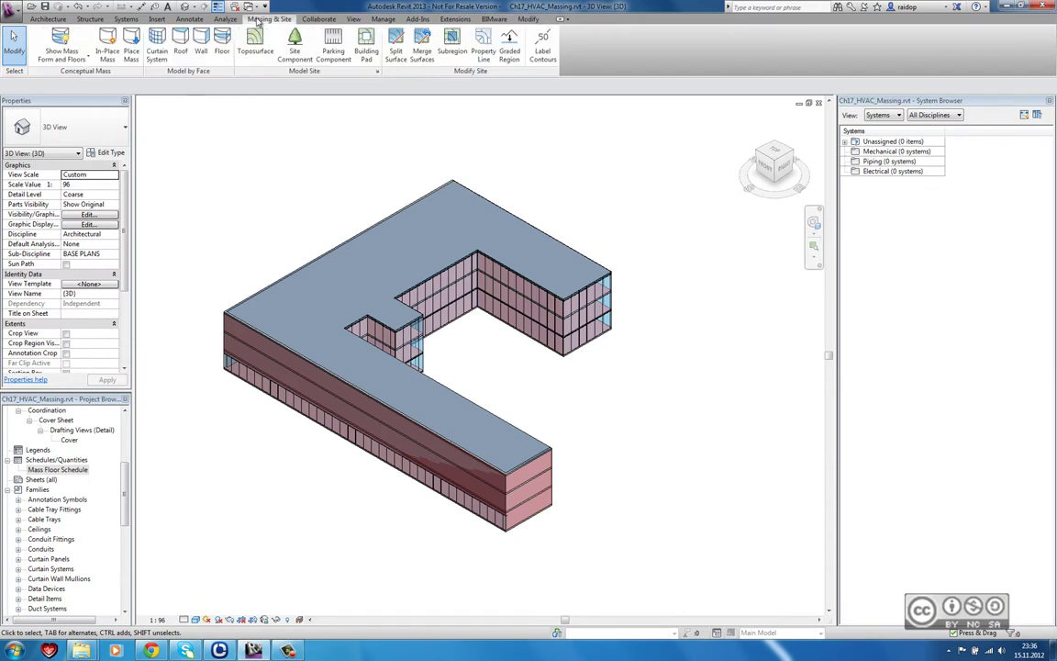